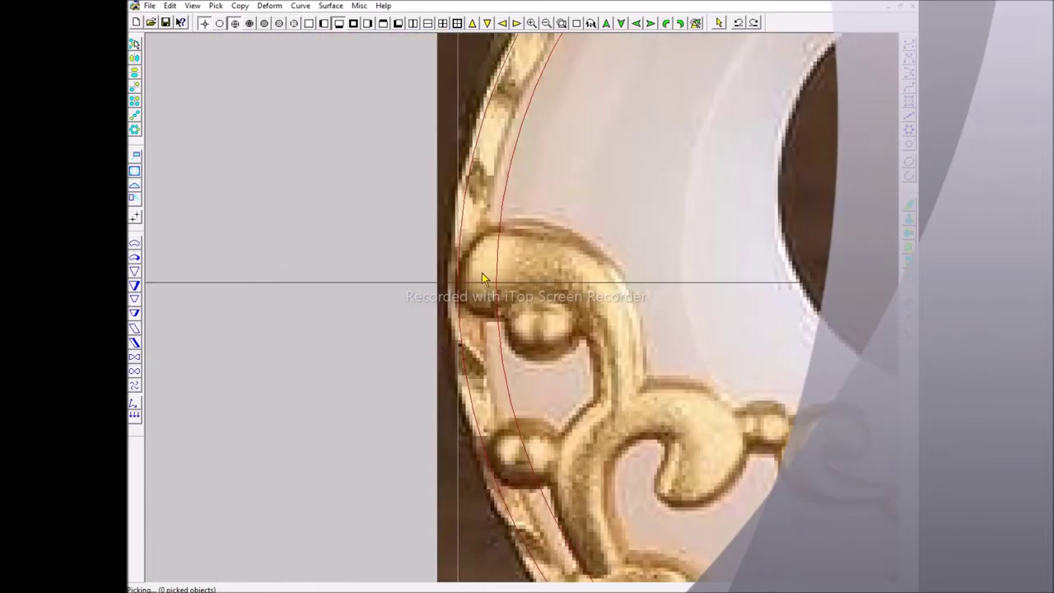
- Trace a curve along the left scroll ornament's edge and around its bulb
click(457, 277)
click(499, 225)
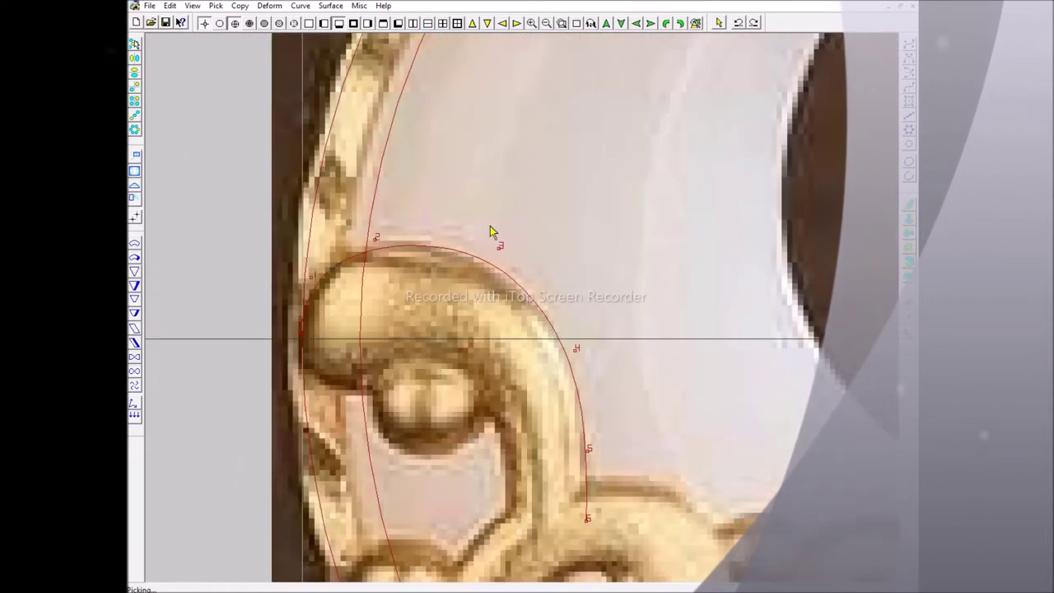
drag(555, 320, 622, 388)
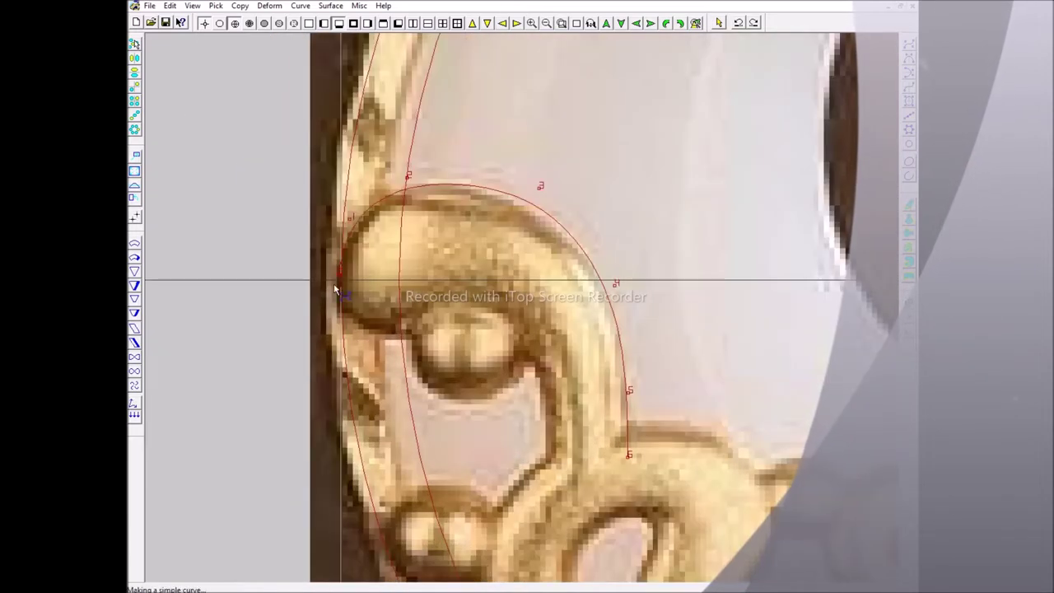
click(339, 271)
click(400, 337)
click(545, 350)
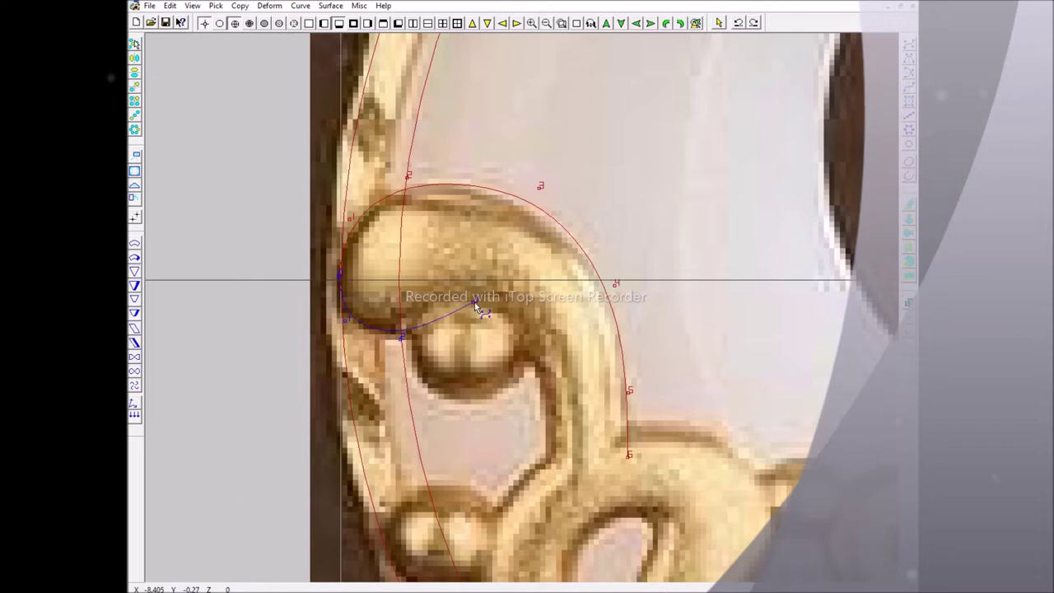
click(552, 469)
right_click(553, 424)
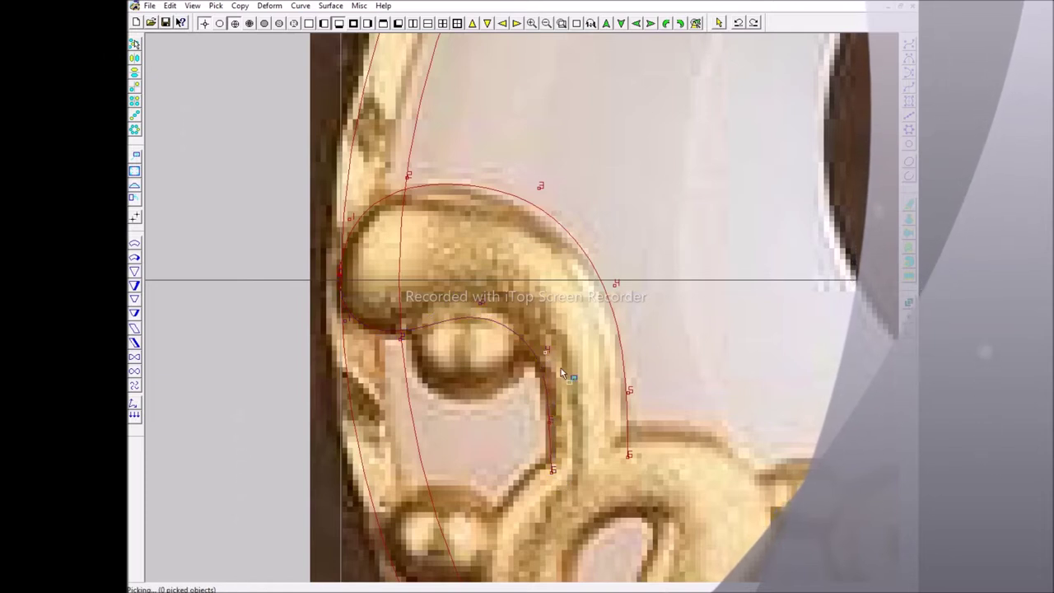
- Check the outer curve, then trace the ornament's full outer outline down to its lower end
scroll(443, 375, down, 3)
click(606, 289)
scroll(569, 245, up, 3)
scroll(582, 321, down, 3)
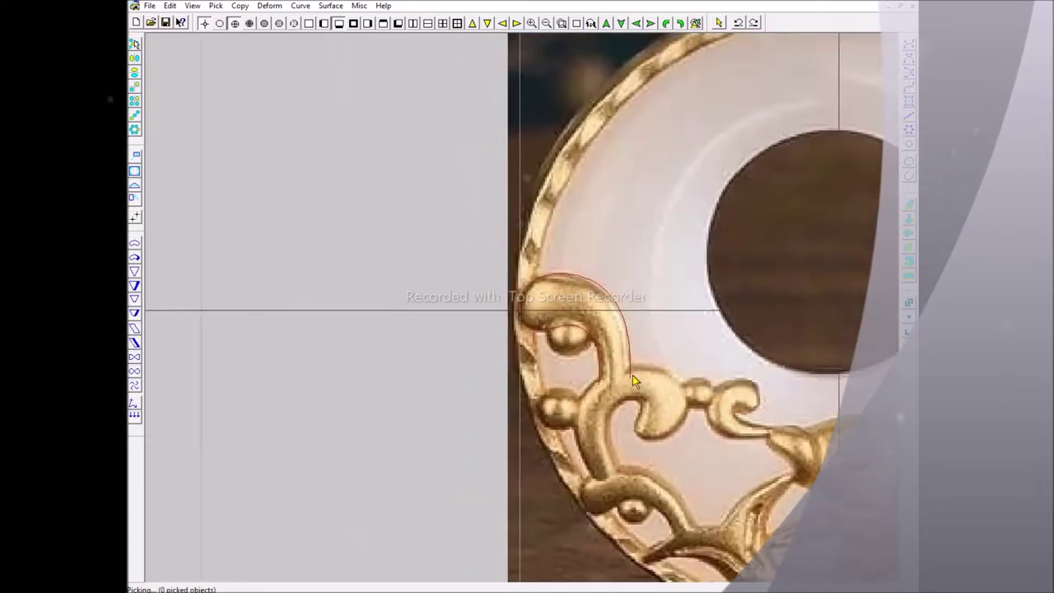
scroll(632, 375, up, 3)
click(554, 333)
click(667, 284)
click(632, 177)
click(505, 165)
click(418, 252)
click(417, 344)
click(462, 425)
right_click(446, 381)
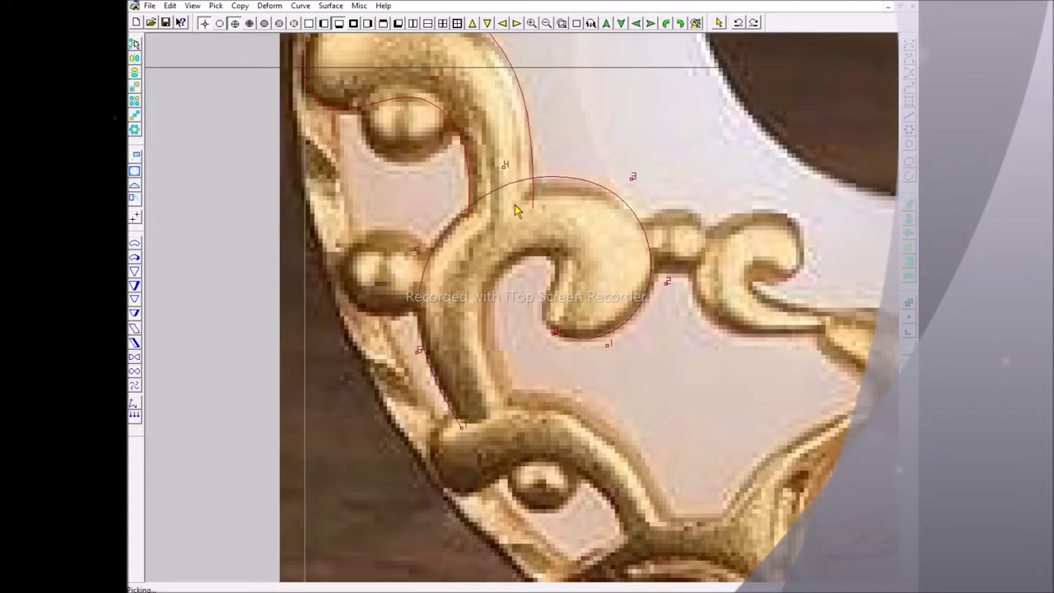
- Trace an S-shaped curve inside the ornament's hooked tip
scroll(562, 404, up, 1)
click(596, 292)
click(586, 264)
click(540, 263)
click(490, 311)
click(502, 405)
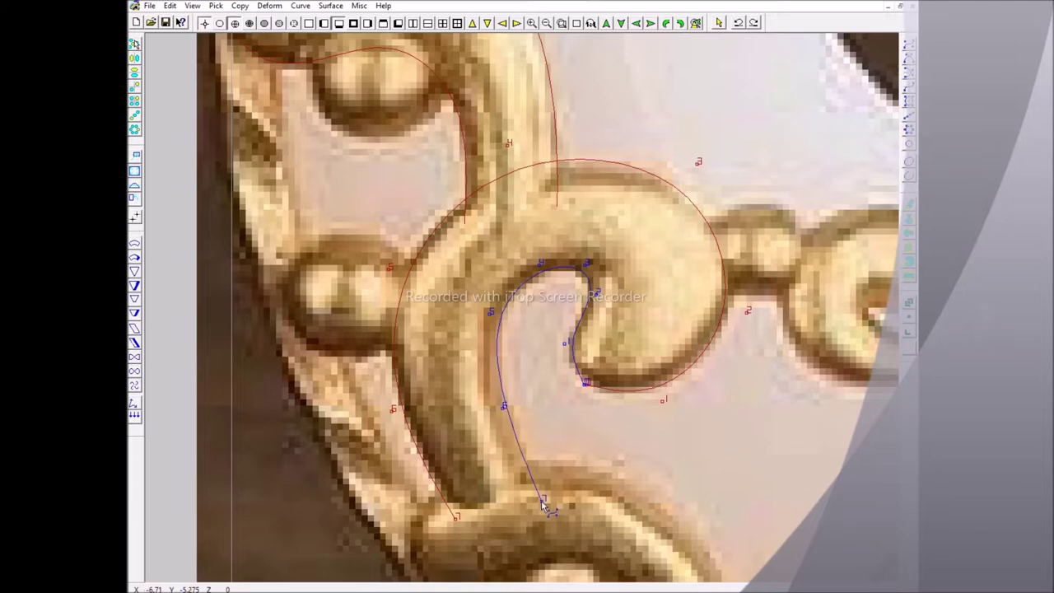
right_click(520, 423)
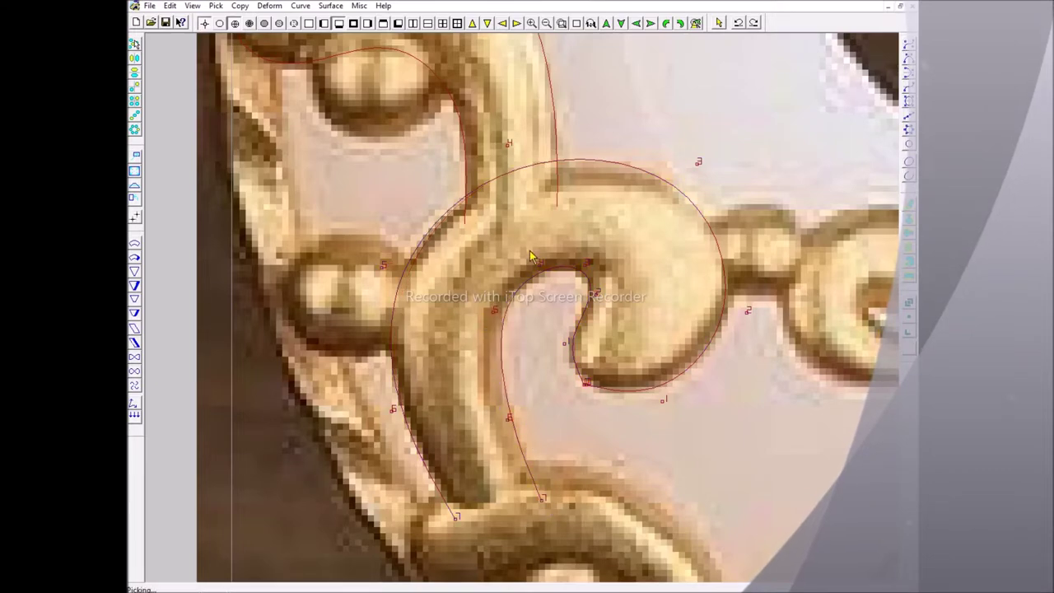
scroll(560, 337, down, 1)
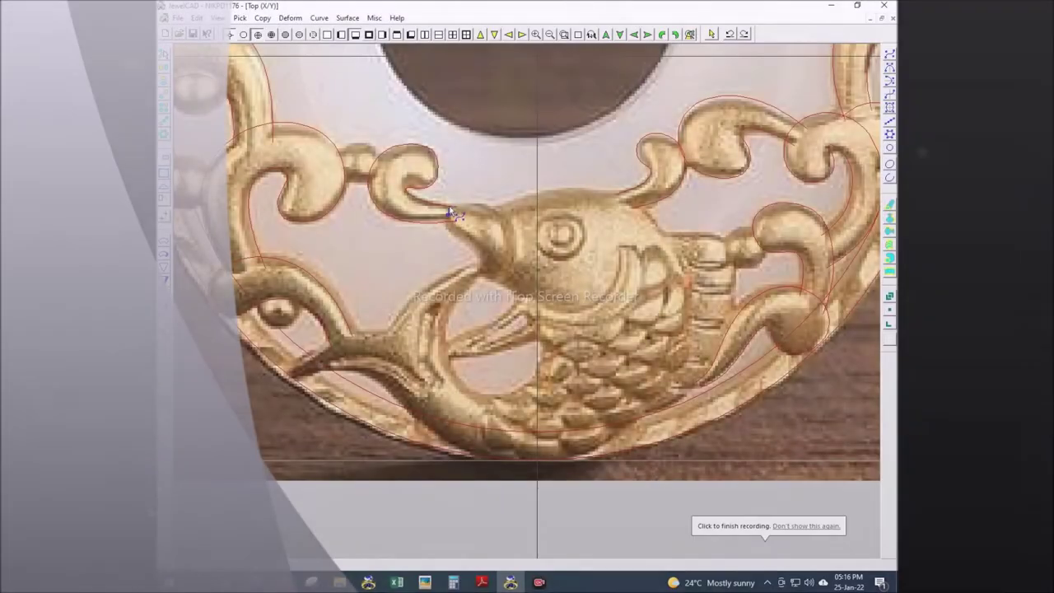
- Trace curves over the top and underside of the fish's snout toward the mouth
click(450, 213)
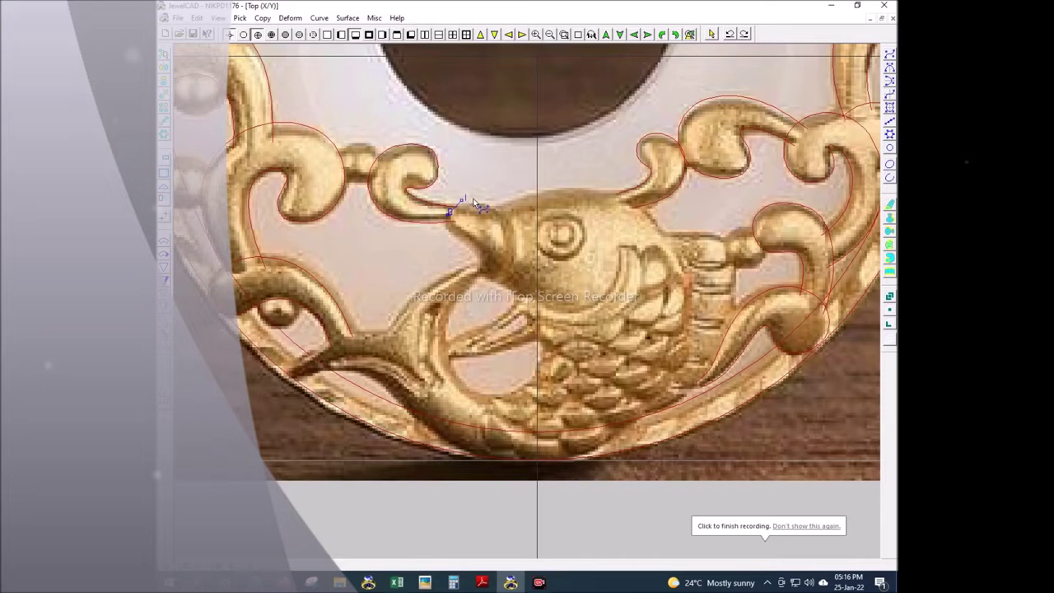
right_click(505, 270)
scroll(505, 270, up, 2)
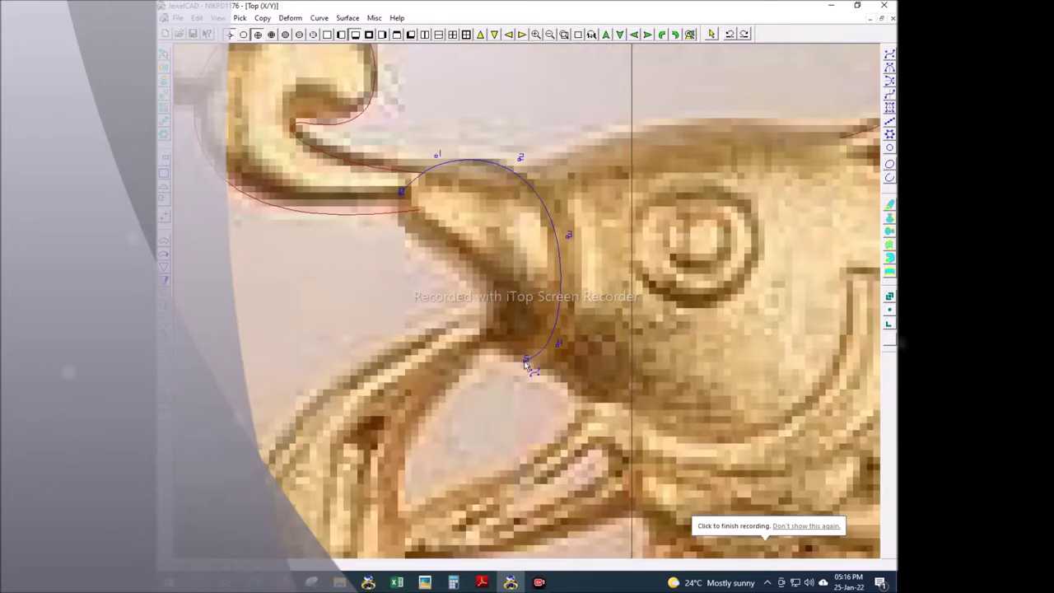
click(565, 338)
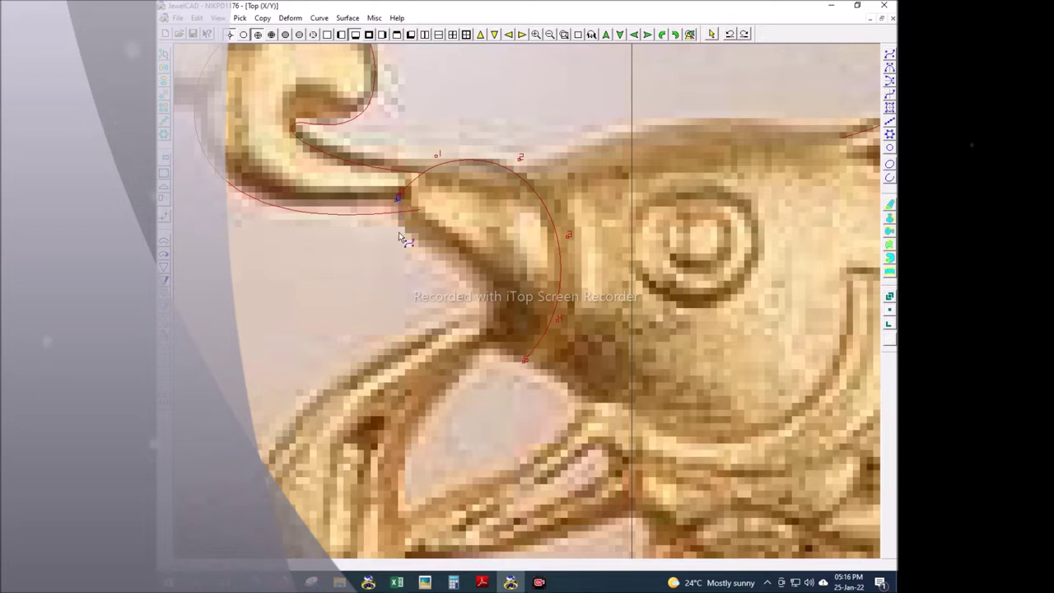
click(486, 290)
click(488, 321)
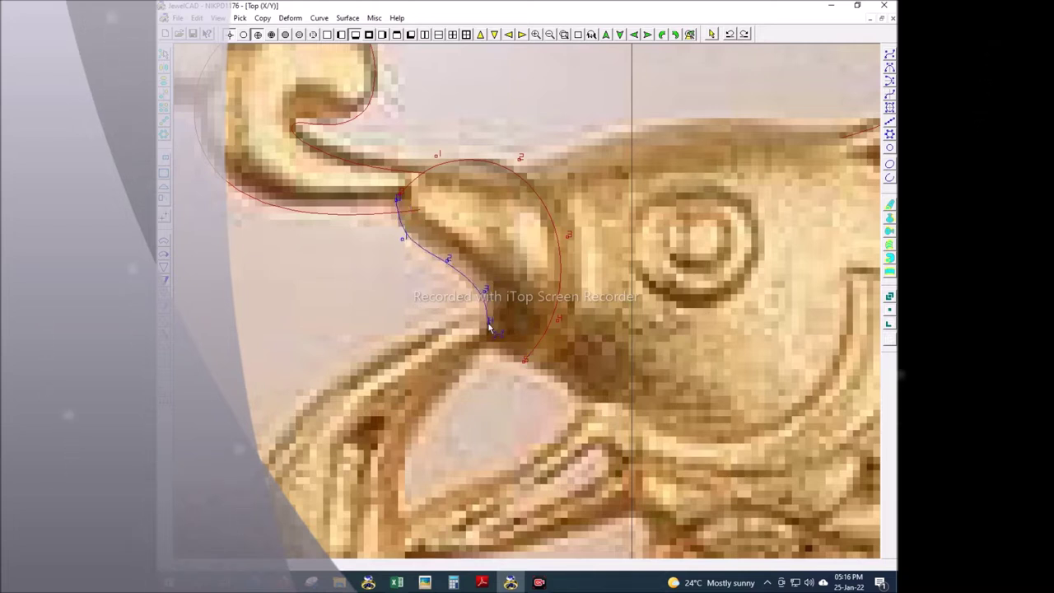
click(485, 344)
right_click(506, 397)
scroll(507, 397, up, 2)
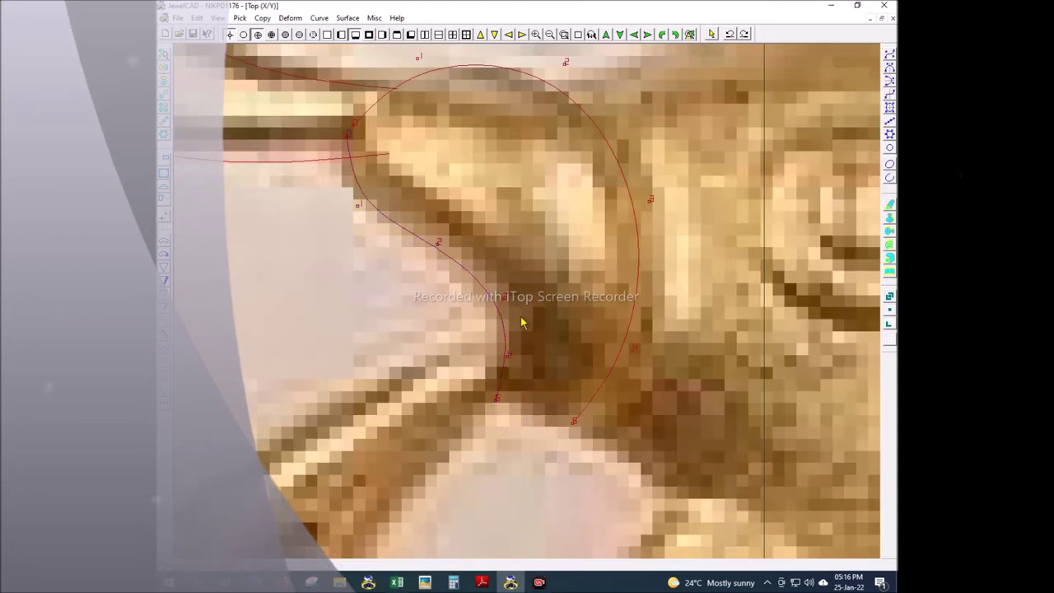
- Drag the snout curves' points so the top, junction and lower bulge hug the mouth
drag(357, 204, 339, 214)
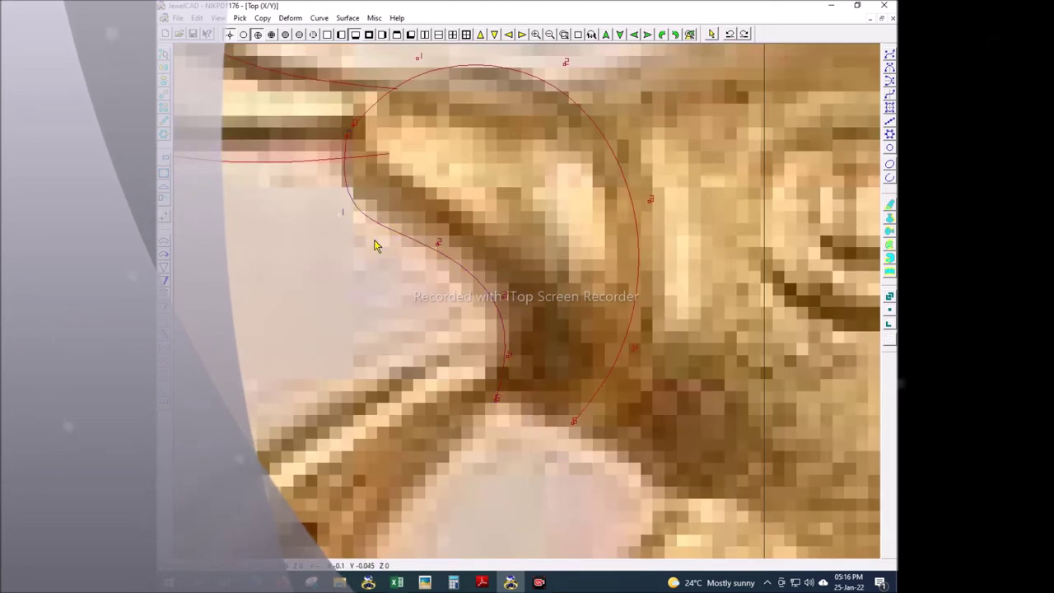
right_click(369, 138)
scroll(369, 138, down, 1)
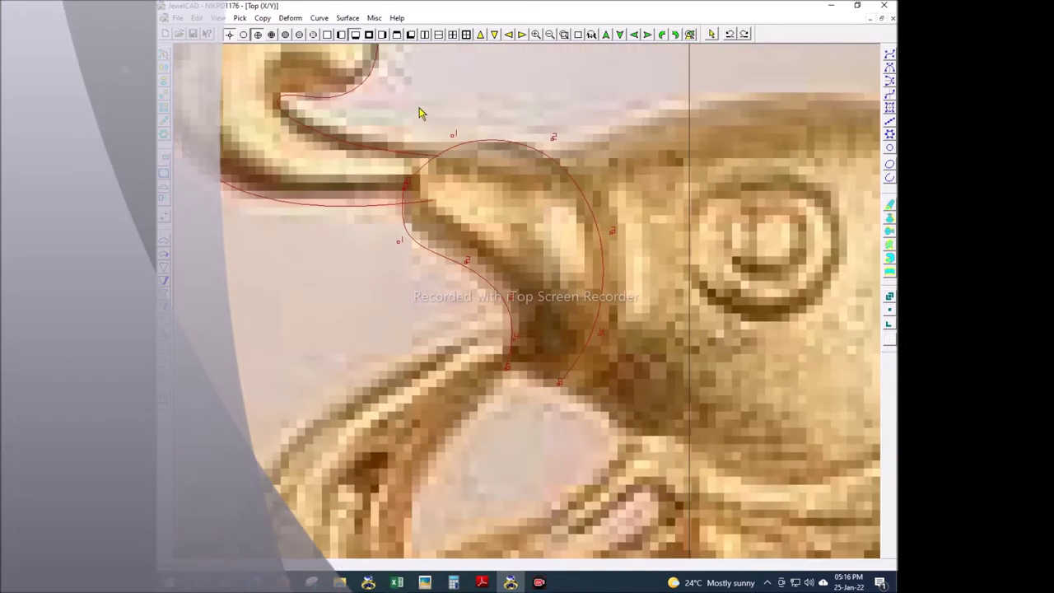
right_click(422, 193)
drag(388, 197, 416, 207)
drag(501, 290, 512, 308)
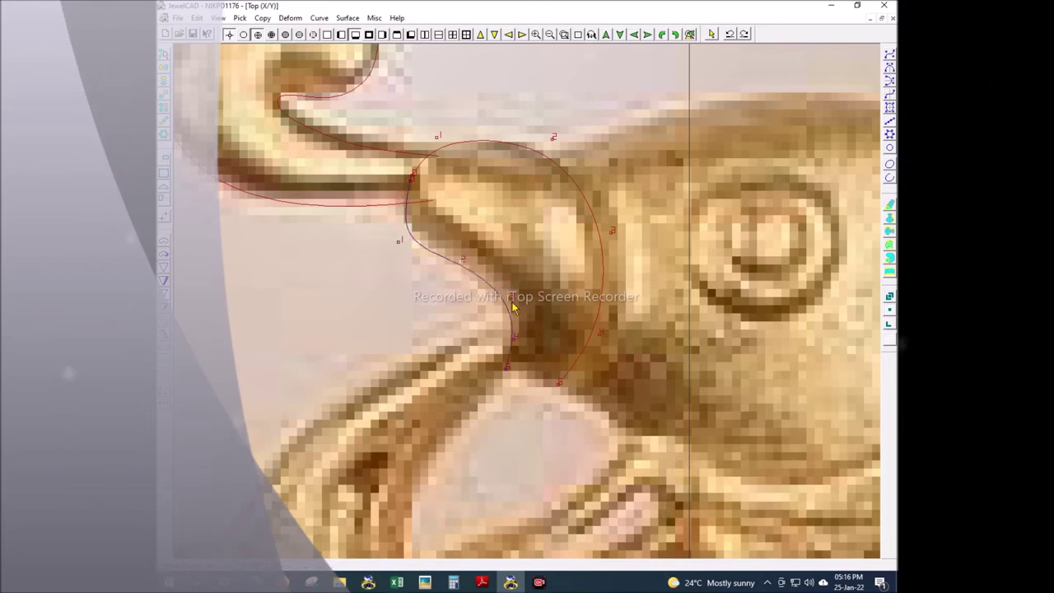
scroll(536, 314, down, 1)
scroll(537, 314, down, 2)
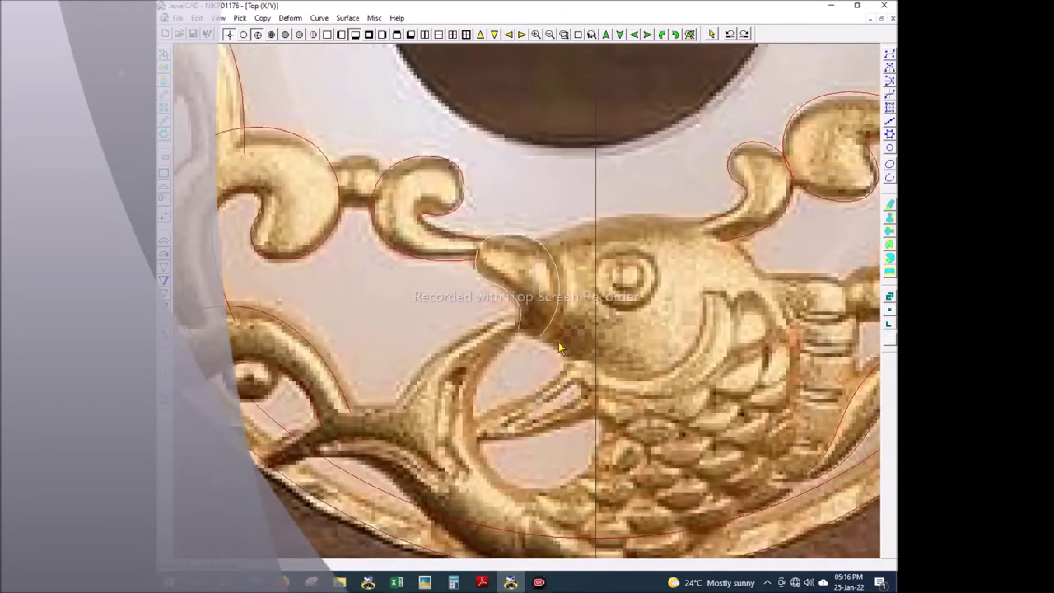
scroll(573, 336, down, 3)
- Zoom in on the fish's nose, then pan to the upper-right ornament
drag(354, 93, 877, 505)
drag(341, 281, 419, 410)
scroll(524, 365, down, 2)
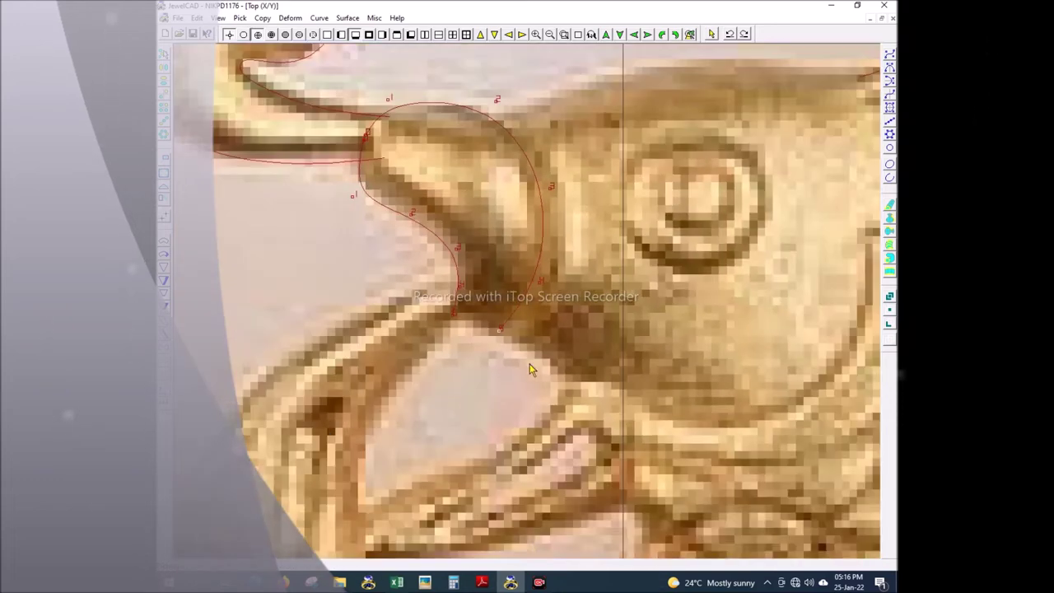
scroll(529, 363, down, 1)
middle_drag(711, 407, 537, 472)
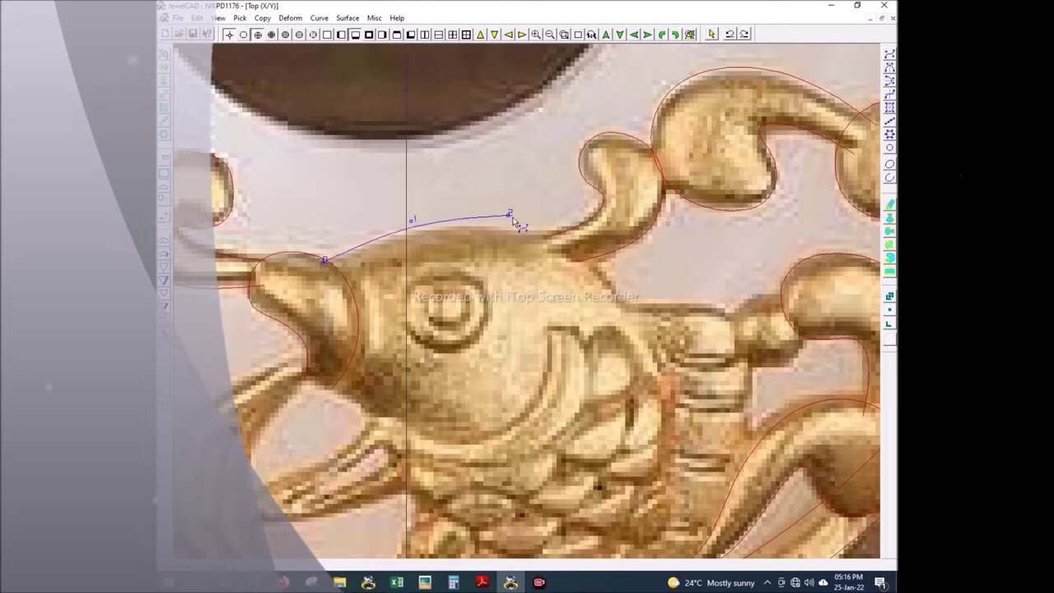
- Extend the fish outline curve down around the body to near the tail
scroll(665, 368, down, 2)
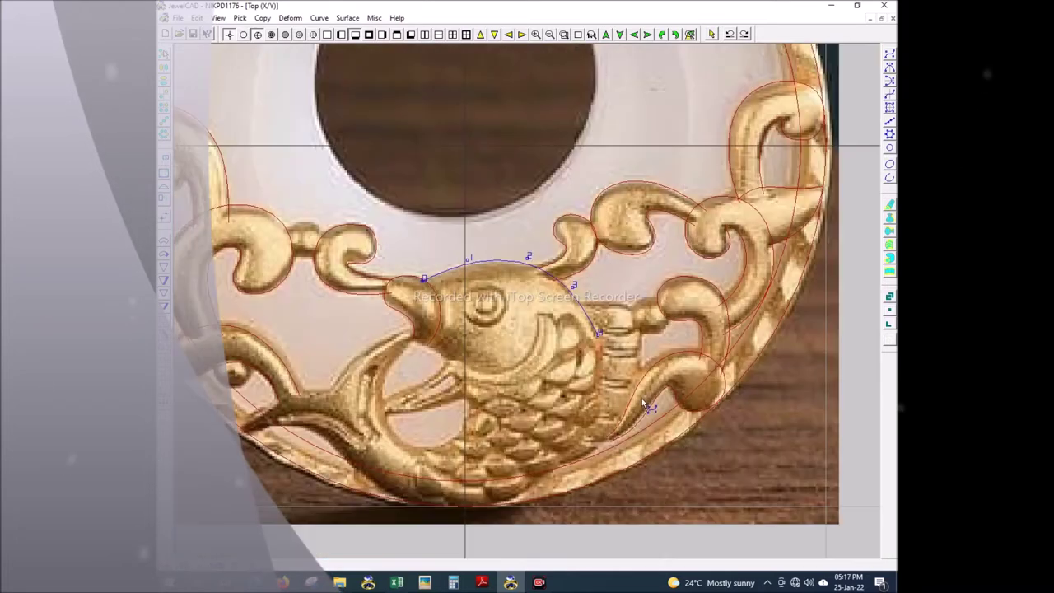
click(560, 467)
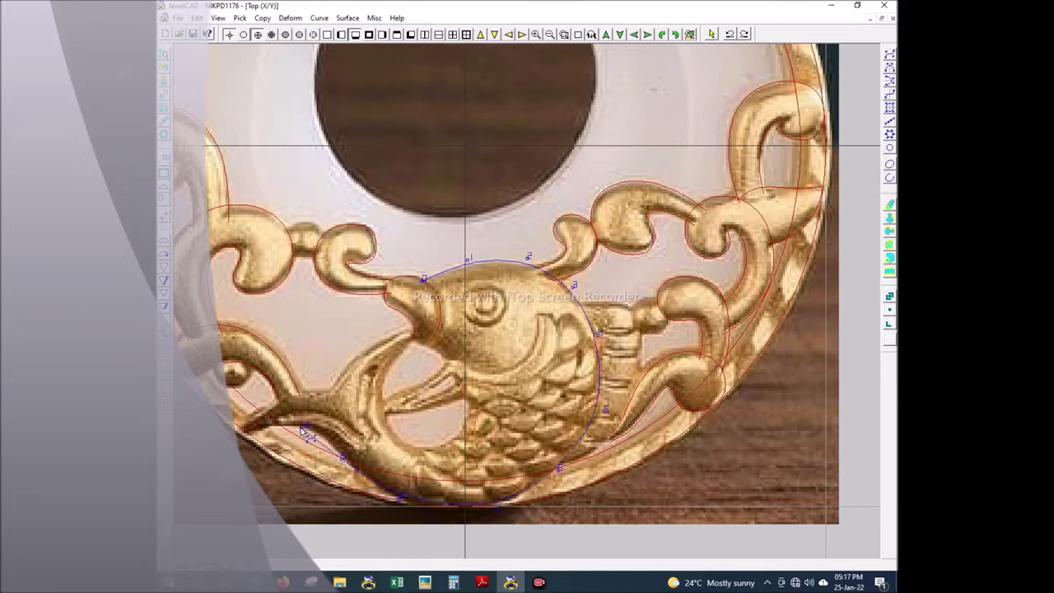
click(302, 421)
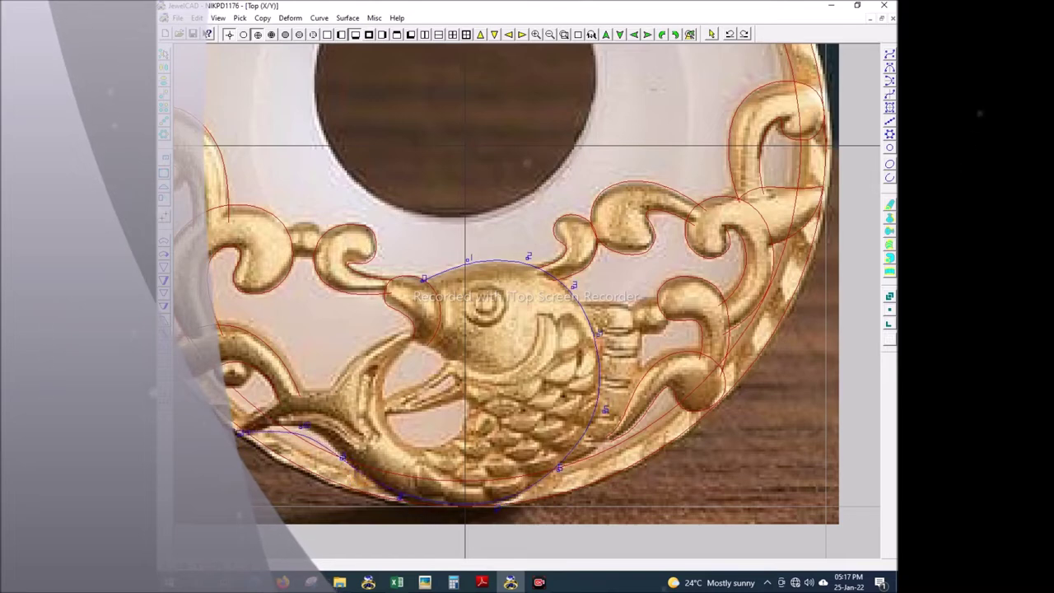
scroll(240, 445, up, 2)
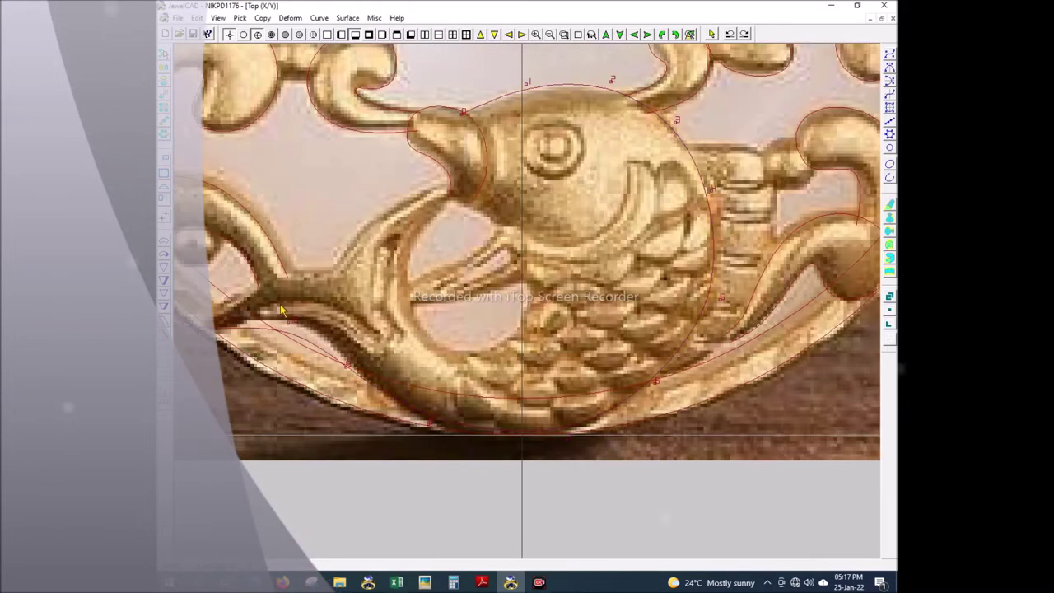
right_click(323, 340)
scroll(484, 376, up, 1)
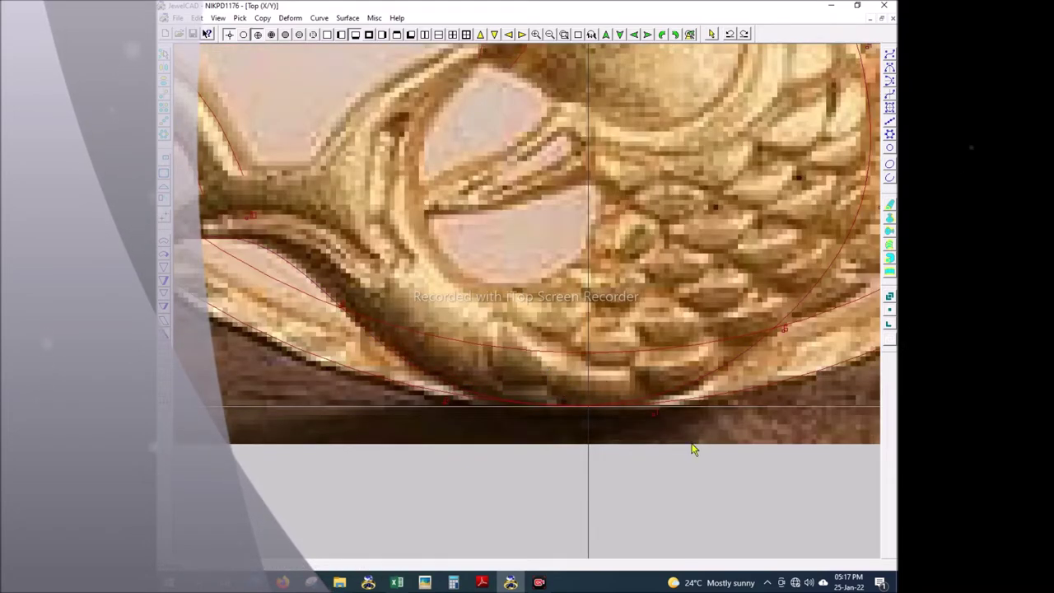
scroll(702, 435, down, 3)
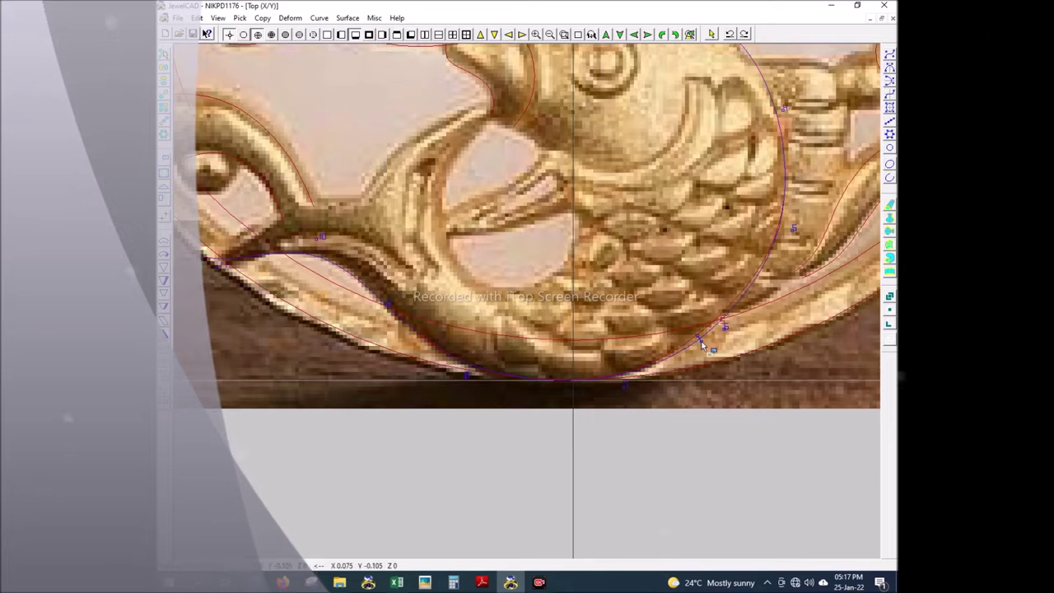
scroll(699, 340, up, 1)
scroll(685, 197, up, 1)
- Reshape the fish outline's top and the point behind the head to follow the photo
click(602, 352)
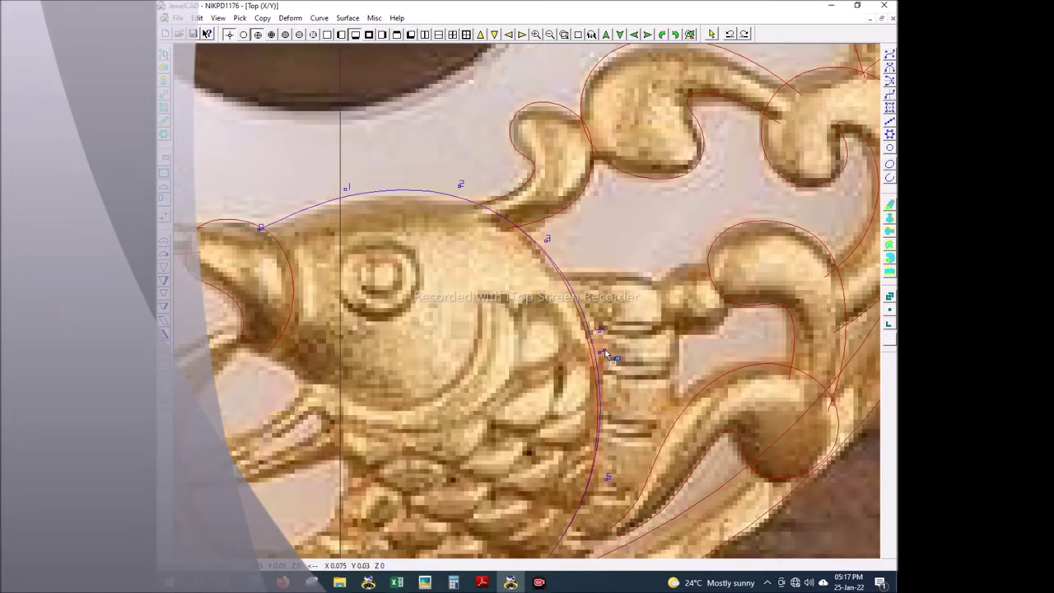
drag(374, 175, 370, 233)
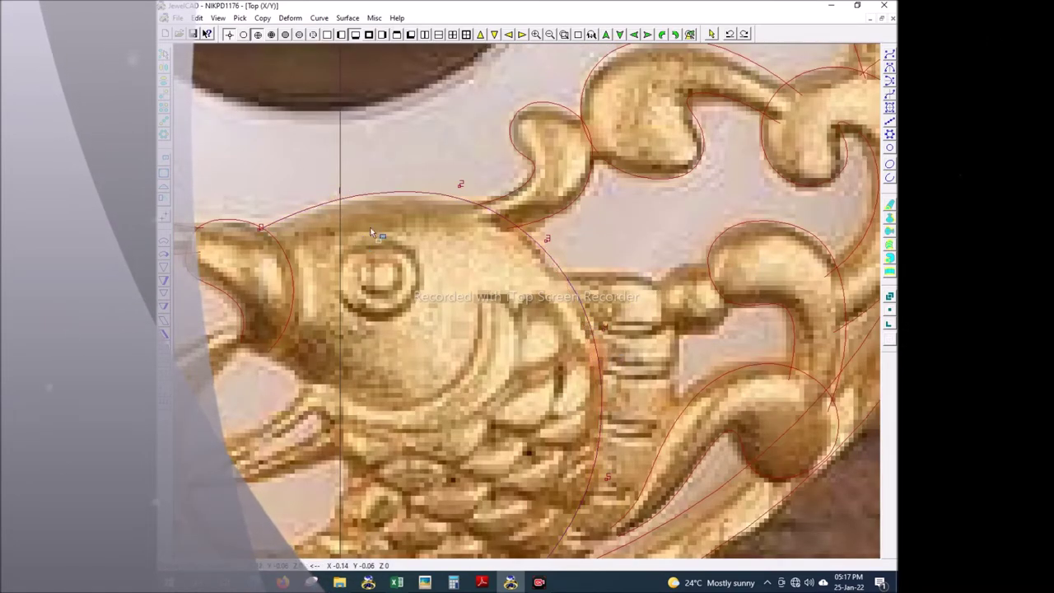
drag(486, 213, 559, 261)
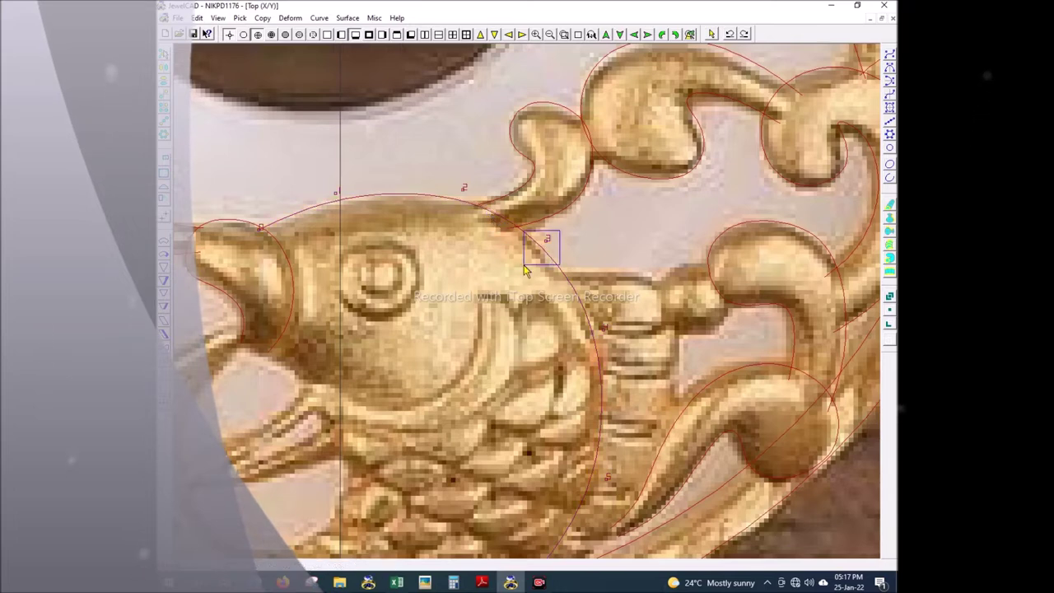
scroll(556, 307, down, 3)
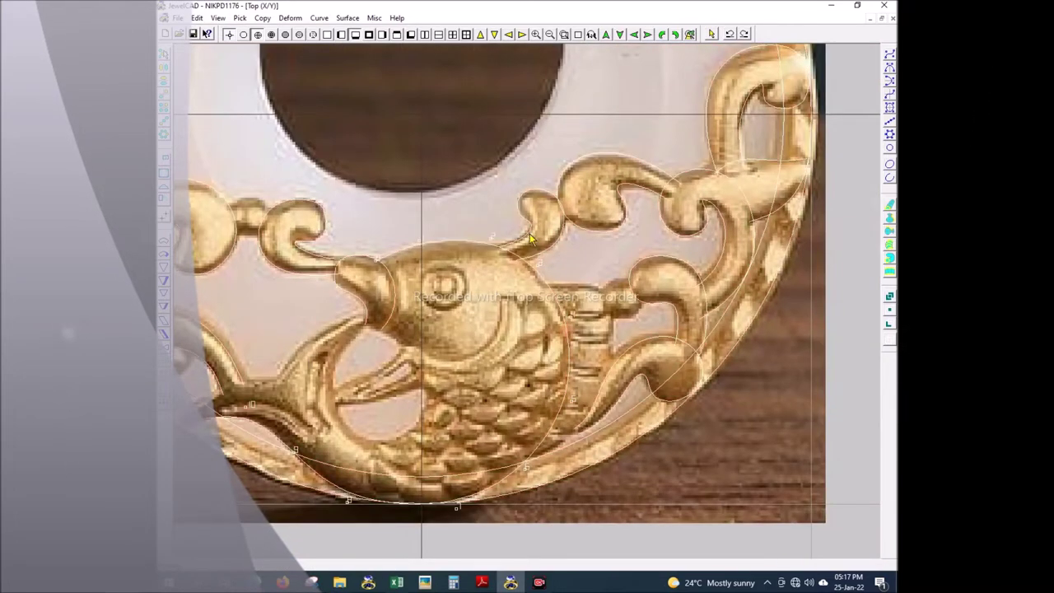
scroll(550, 256, up, 5)
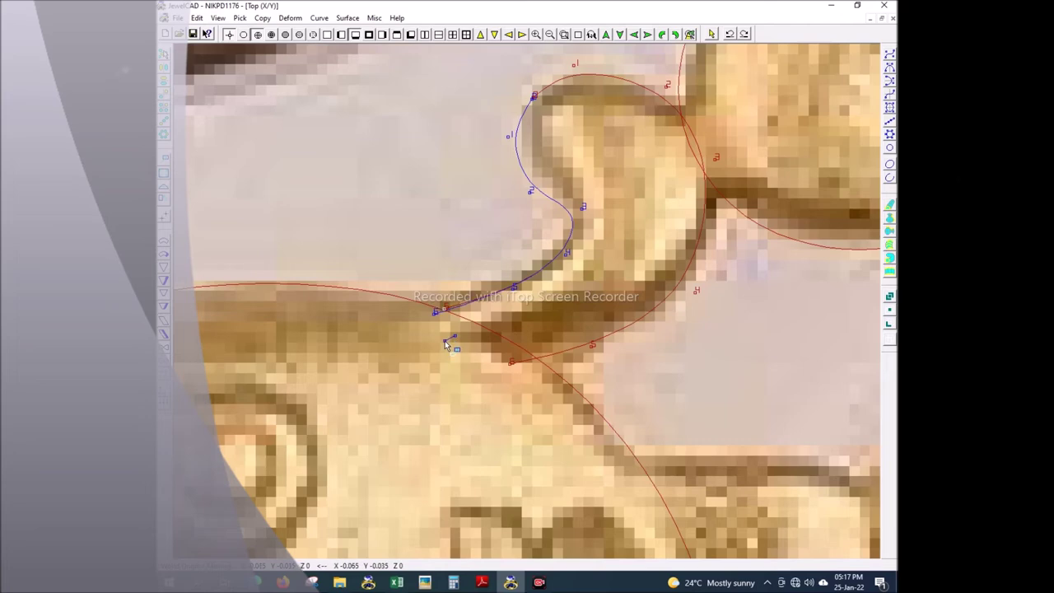
scroll(519, 354, down, 3)
scroll(540, 408, down, 2)
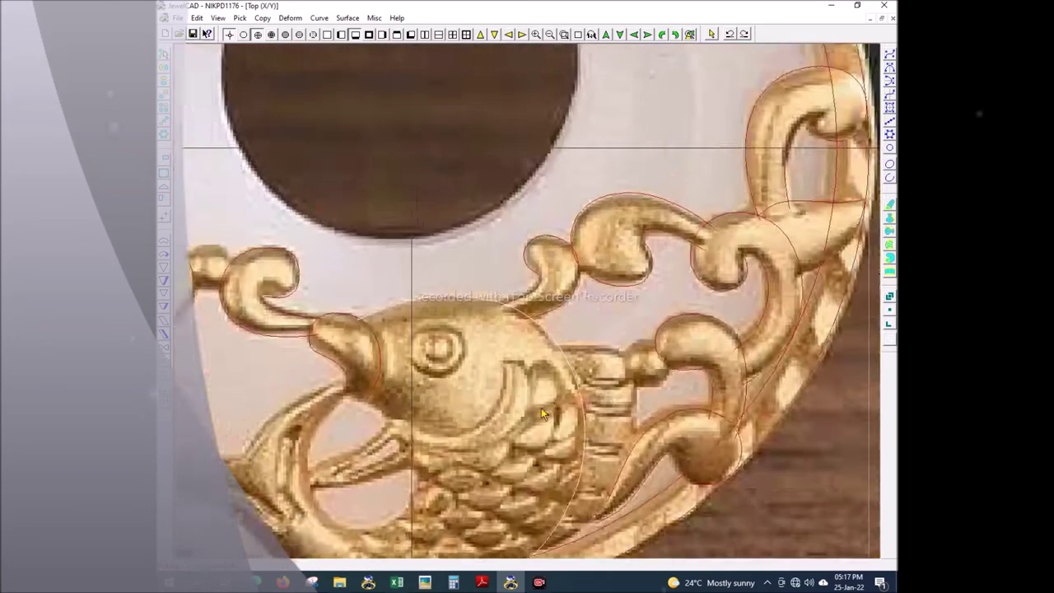
scroll(447, 523, down, 2)
scroll(465, 363, up, 2)
scroll(498, 218, up, 2)
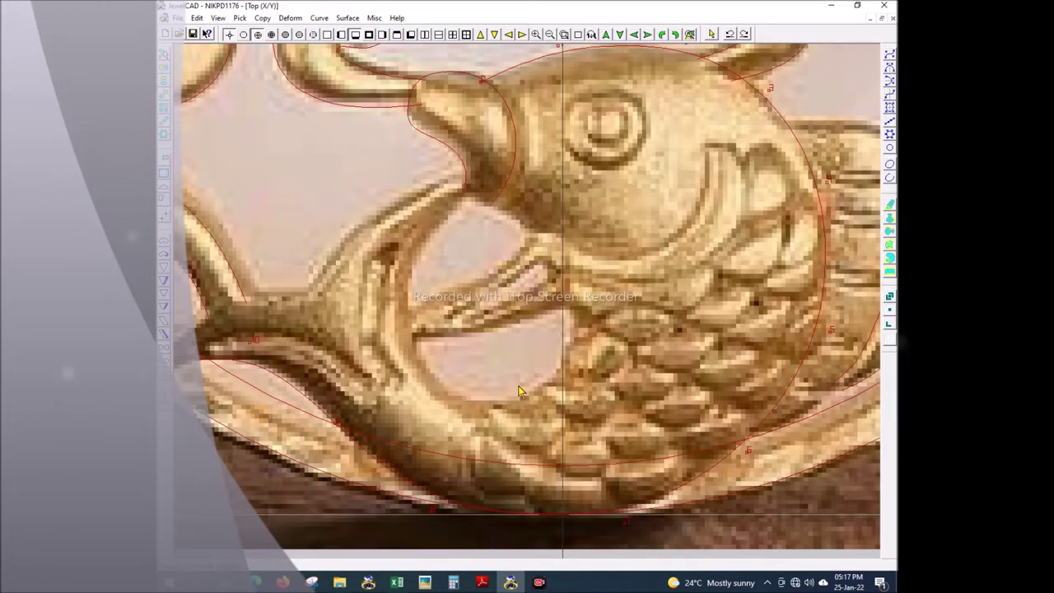
scroll(499, 214, down, 1)
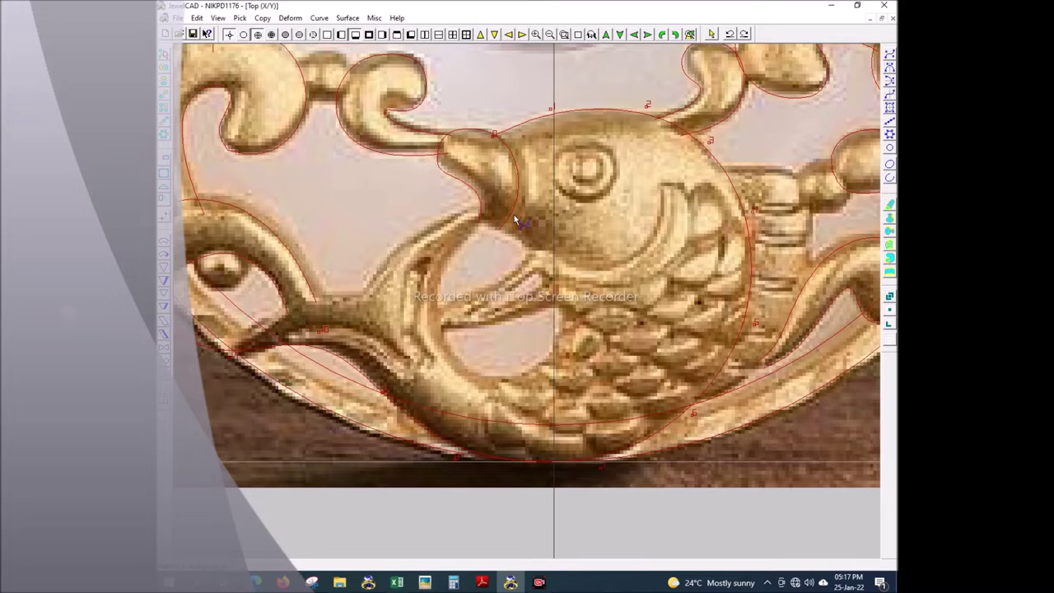
right_click(576, 136)
- Make two offset copies of the fish-head curve around the fish
key(Return)
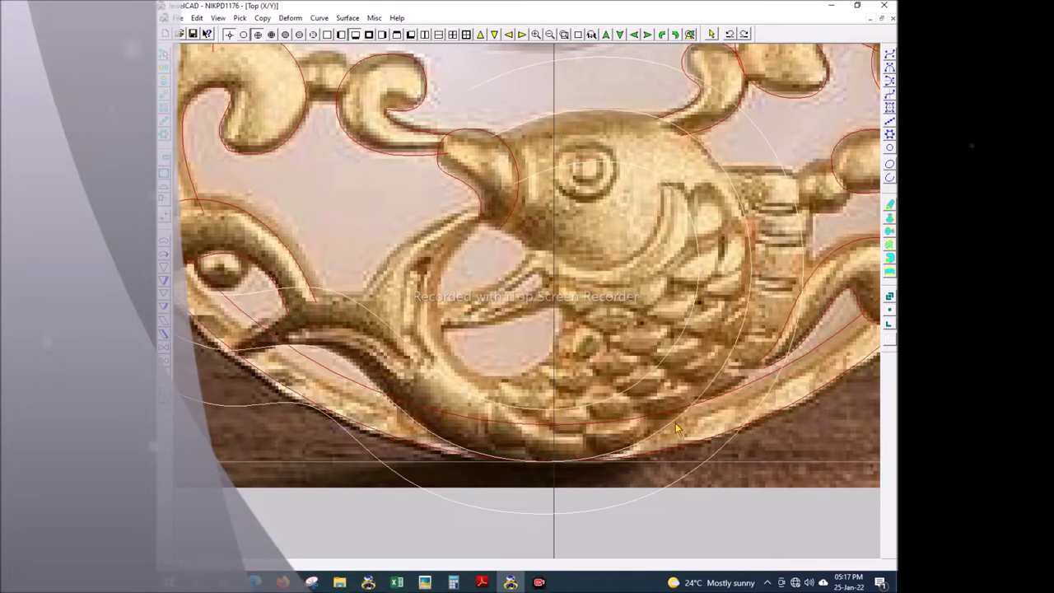
right_click(684, 421)
key(Return)
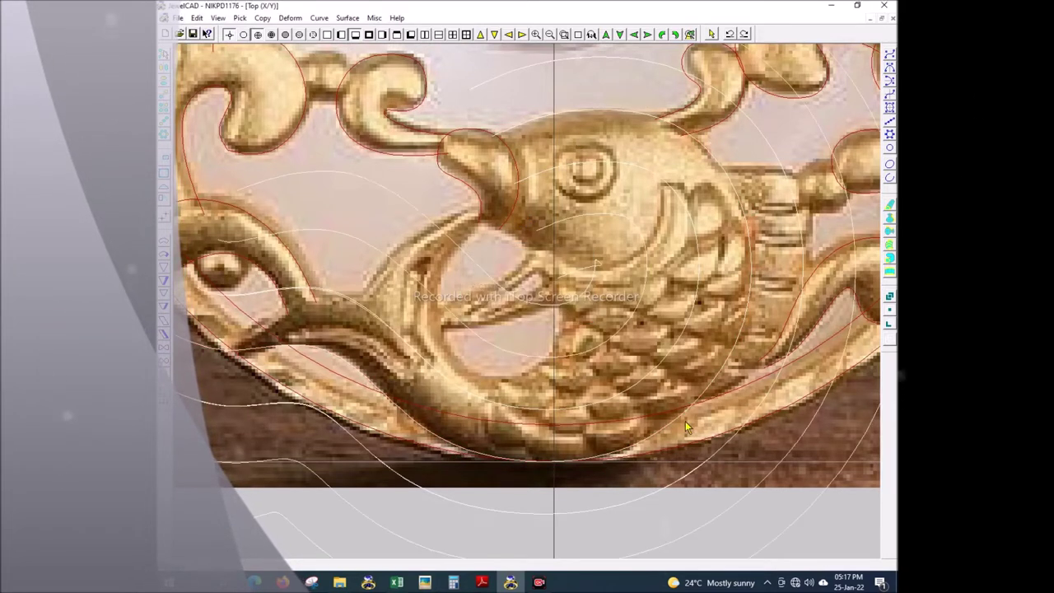
scroll(642, 337, down, 1)
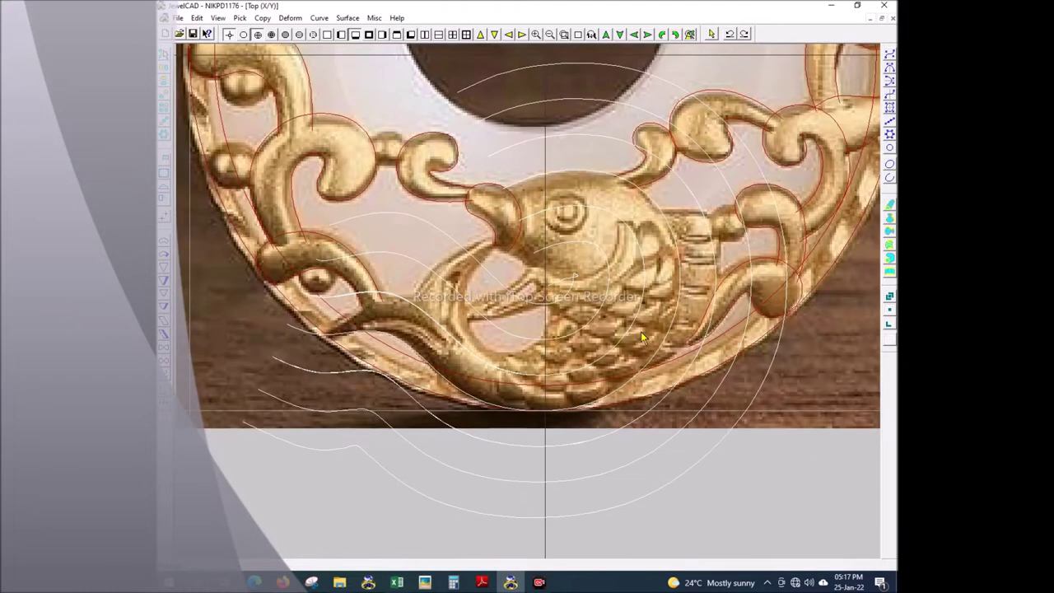
scroll(630, 327, down, 1)
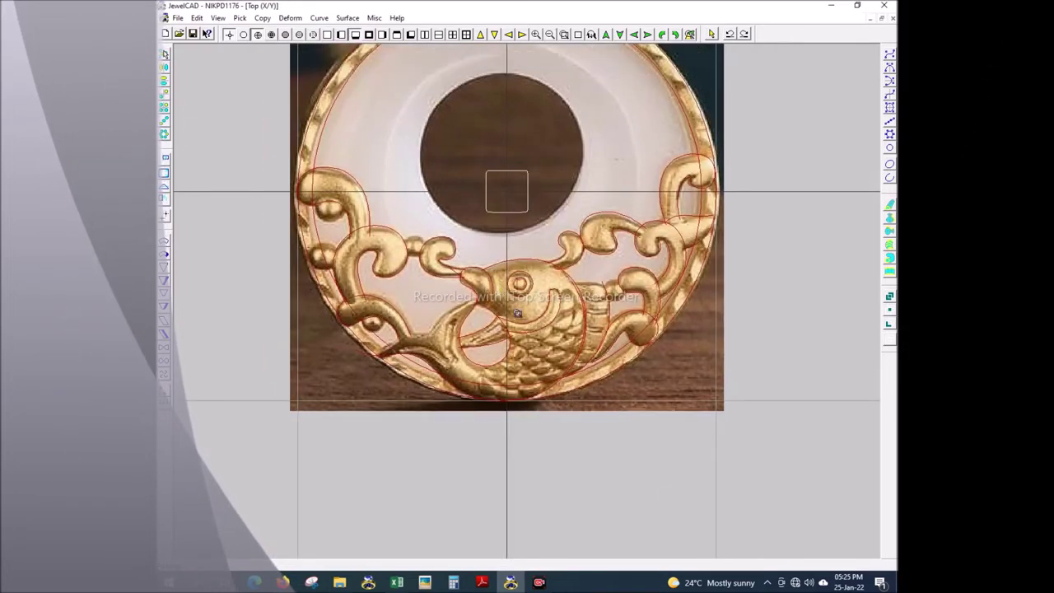
- Zoom in on and select the small section rectangle, then open the Background Image settings
scroll(518, 313, up, 3)
drag(446, 106, 463, 380)
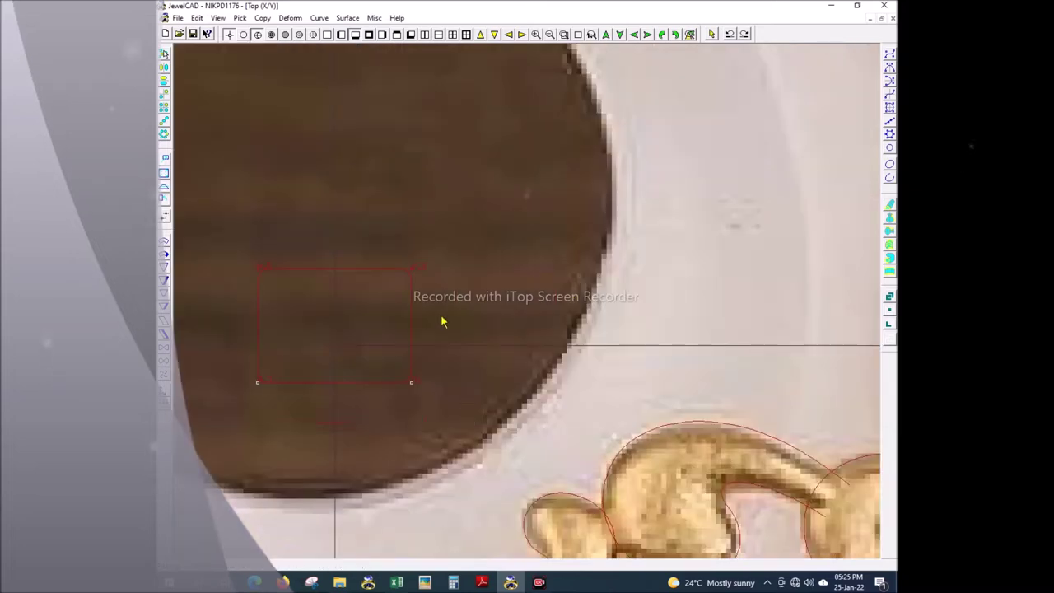
click(405, 257)
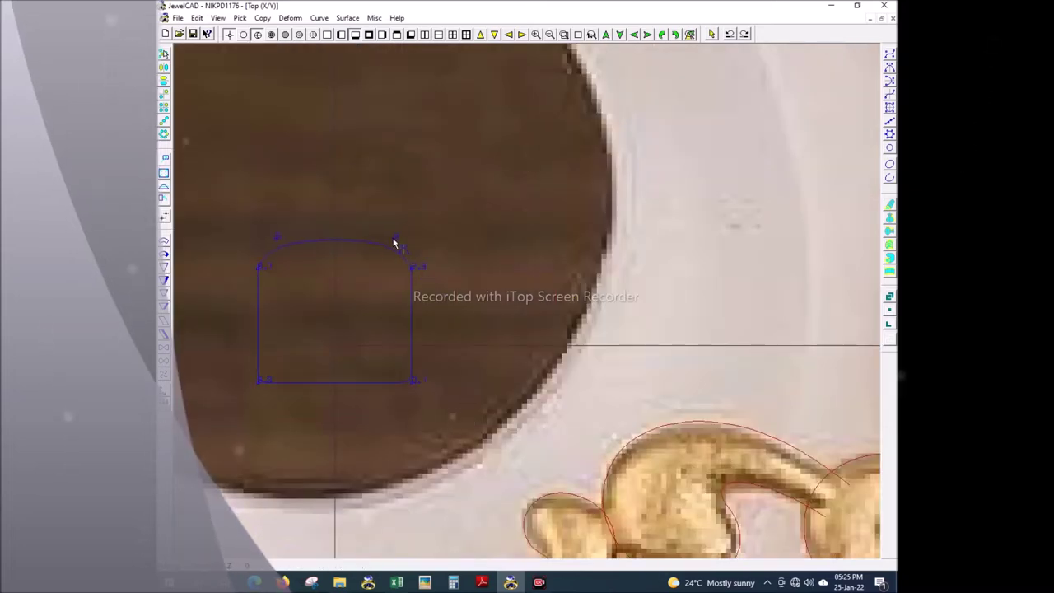
scroll(388, 239, down, 3)
scroll(395, 313, down, 1)
scroll(412, 403, up, 2)
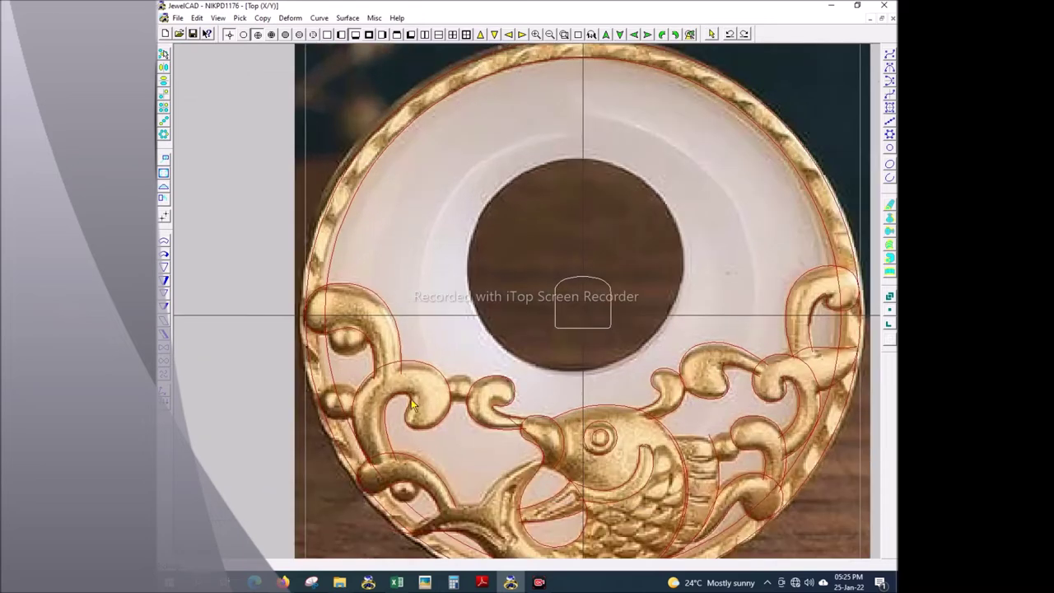
key(ctrl+b)
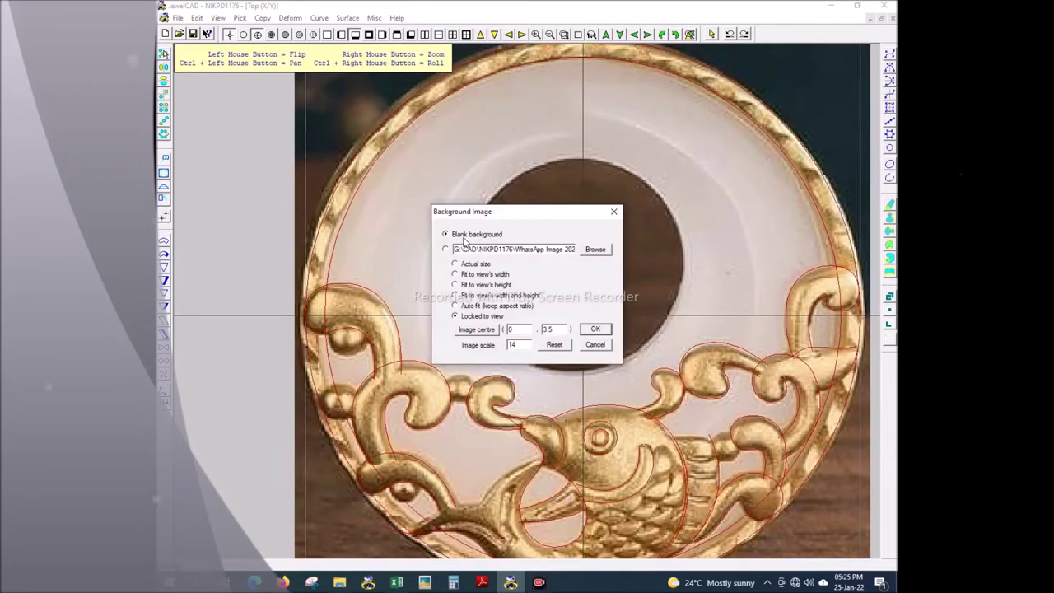
- Set a blank background and sweep a rail surface along the left scroll curves
click(596, 328)
right_drag(576, 352, 354, 477)
key(ctrl+r)
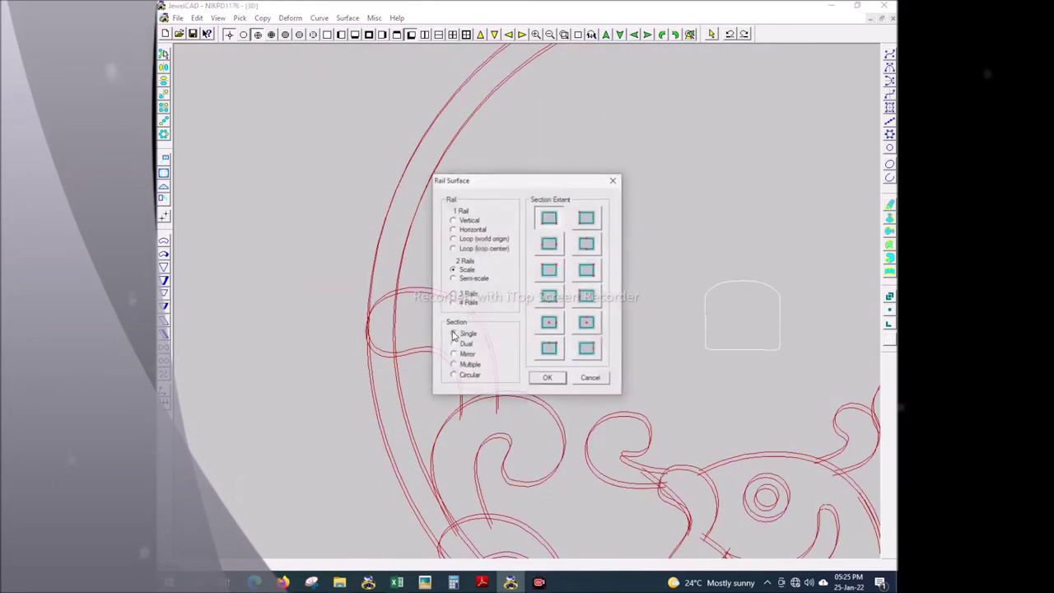
key(Return)
scroll(452, 334, up, 2)
scroll(451, 321, up, 1)
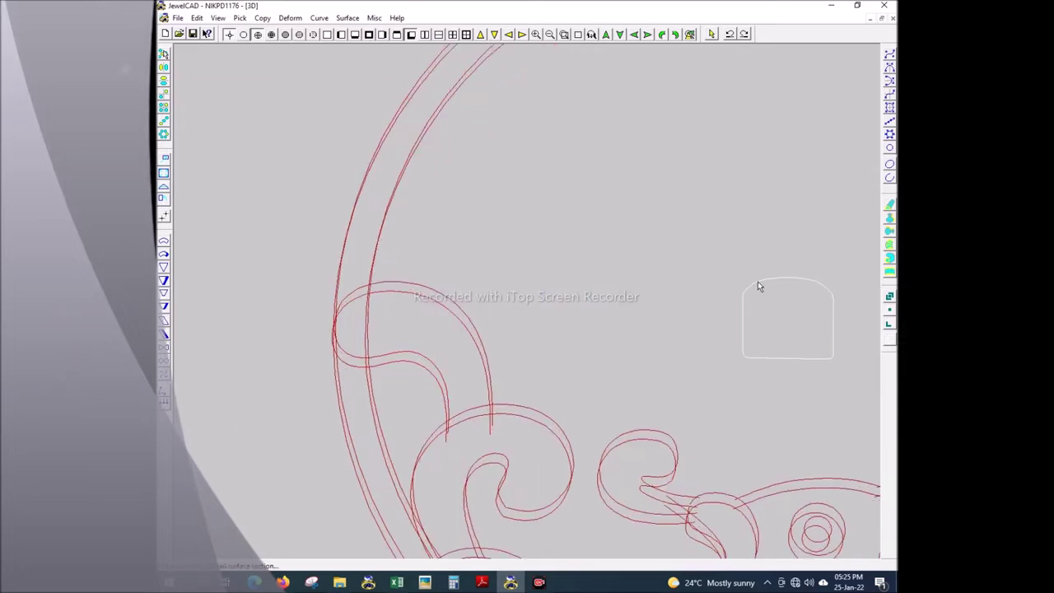
scroll(661, 368, down, 2)
scroll(478, 442, up, 2)
- Sweep rail surfaces along the middle-left and middle scroll curves
key(ctrl+r)
key(Return)
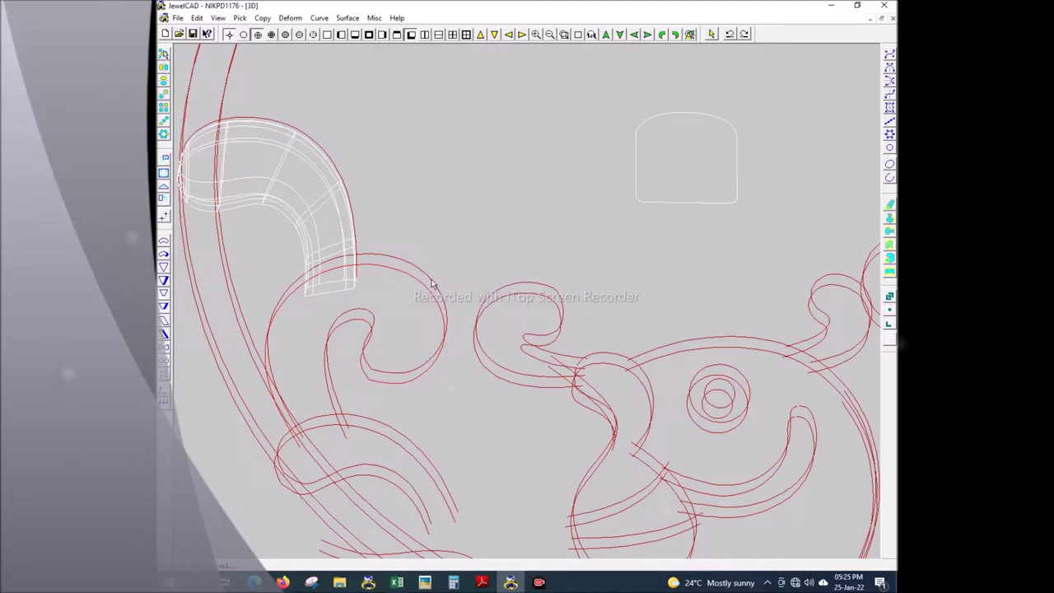
key(ctrl+r)
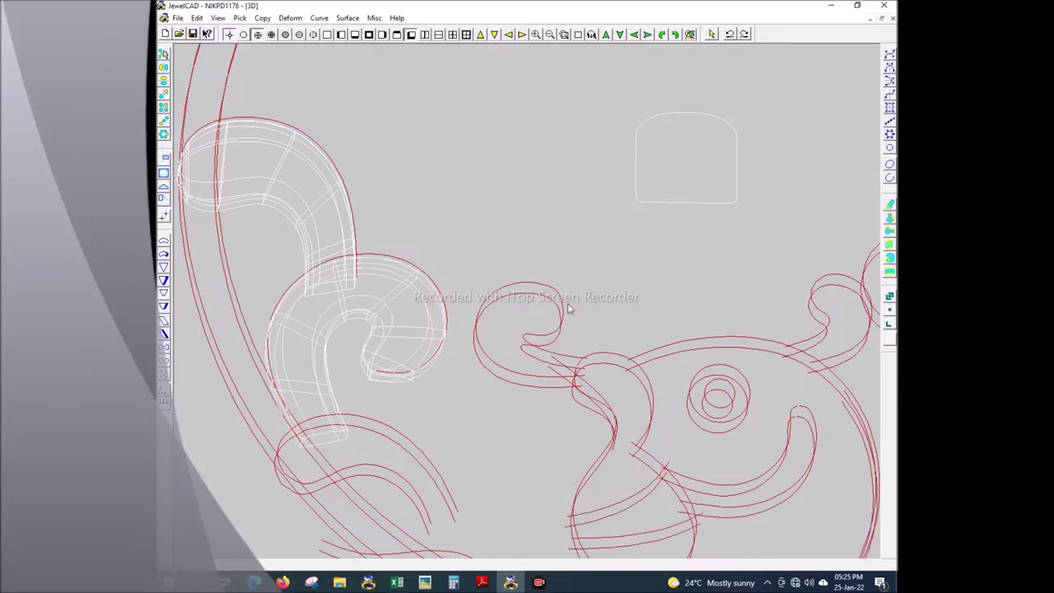
key(Return)
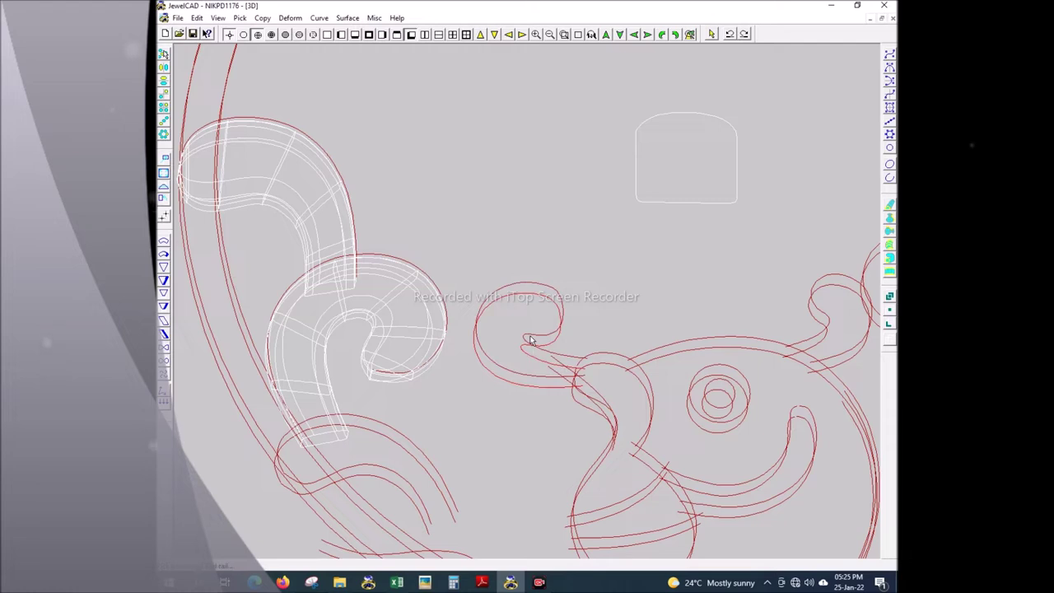
click(539, 333)
key(ctrl+r)
key(Return)
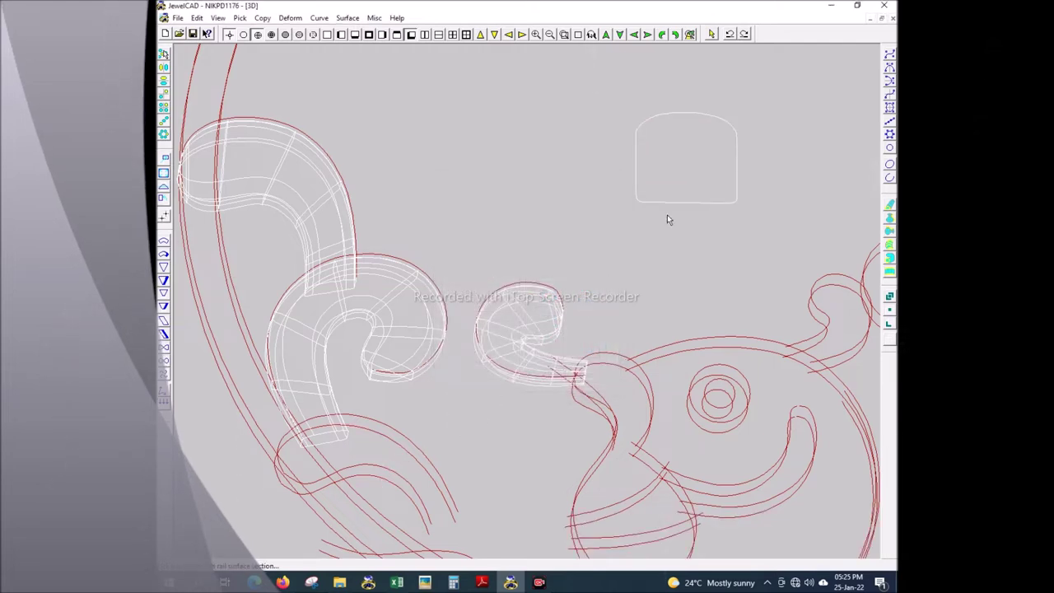
scroll(560, 447, down, 1)
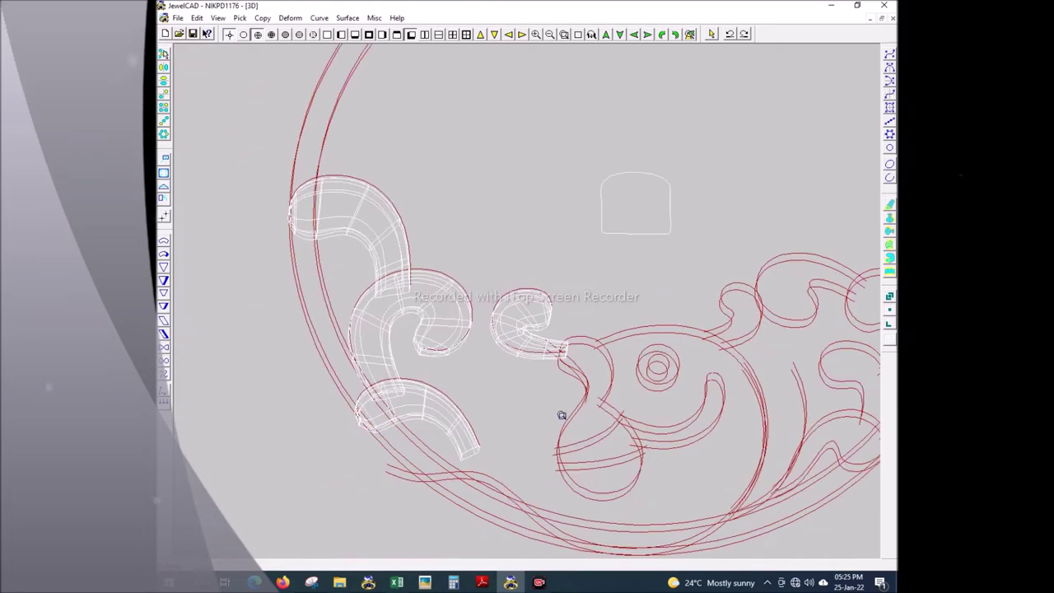
scroll(549, 549, up, 1)
- Sweep further rail surfaces, including one along the lower fin
key(ctrl+r)
key(Escape)
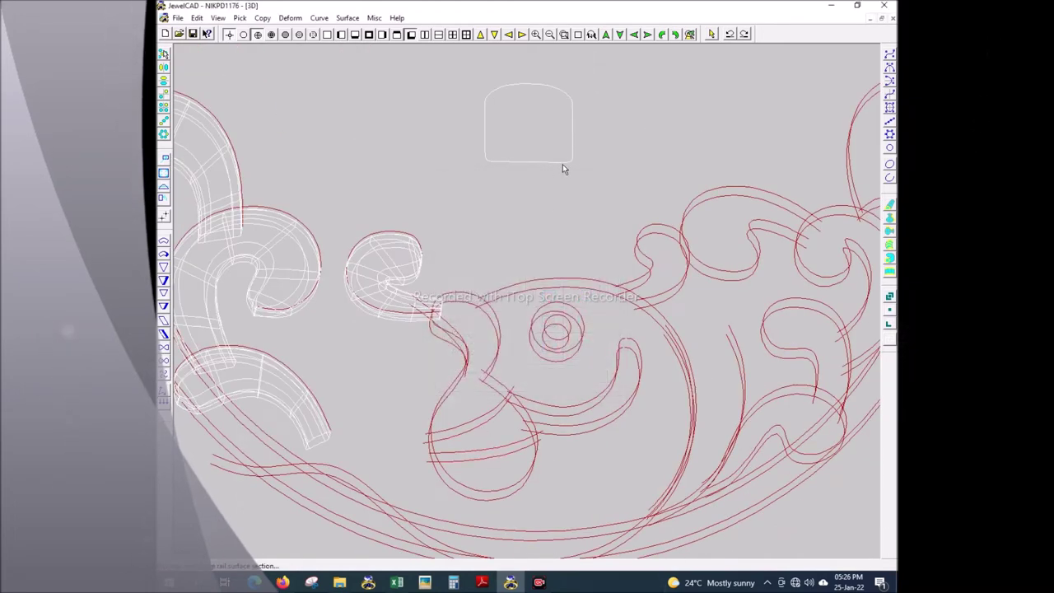
key(ctrl+r)
key(Return)
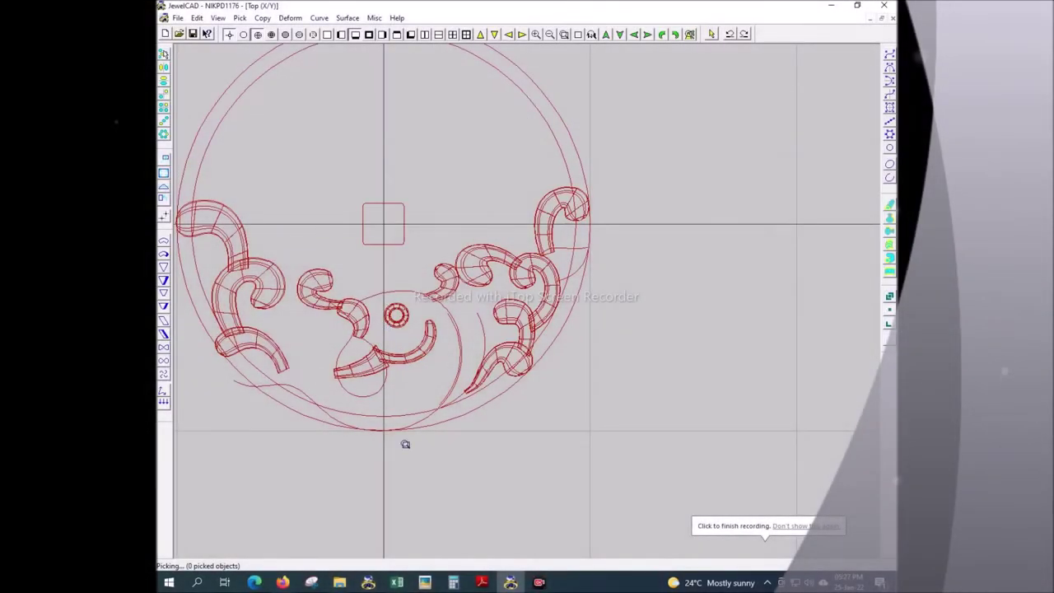
scroll(565, 337, up, 3)
scroll(564, 337, up, 2)
scroll(543, 370, up, 2)
key(ctrl+r)
key(Return)
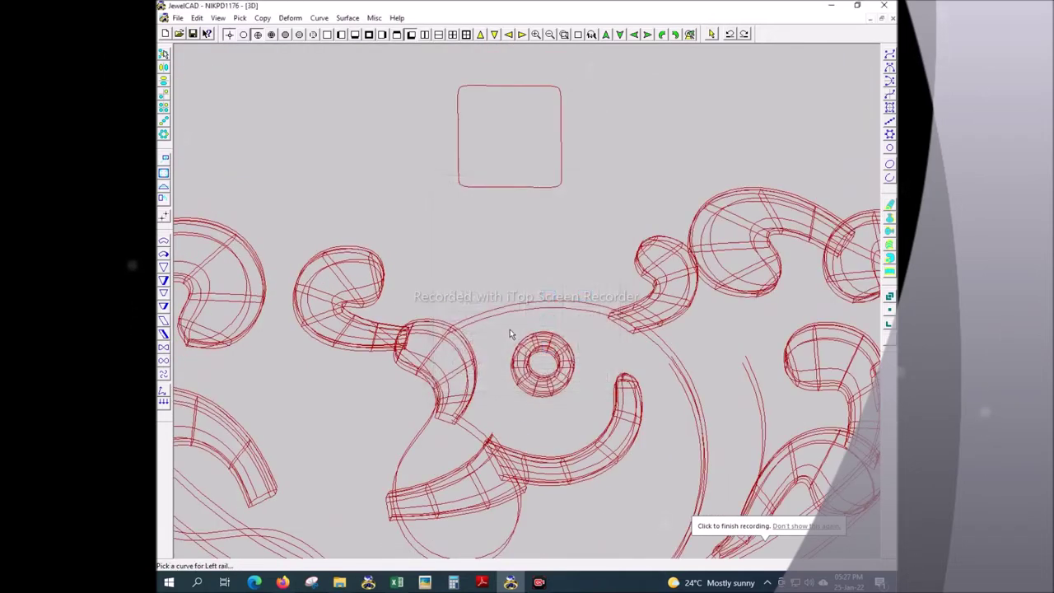
- Sweep the arched section between a left and right rail curve
click(500, 317)
click(465, 434)
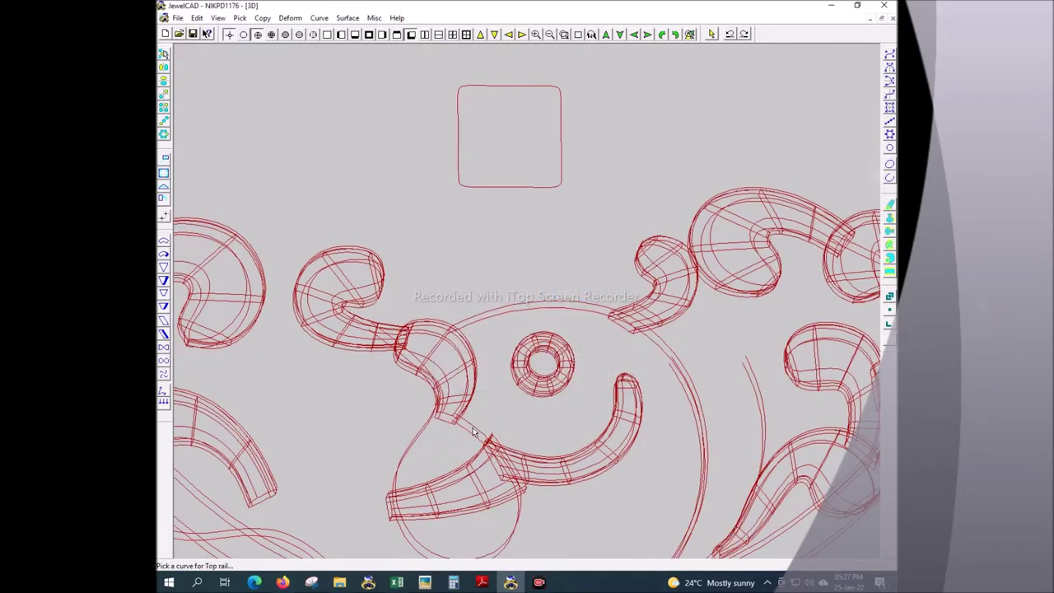
click(563, 184)
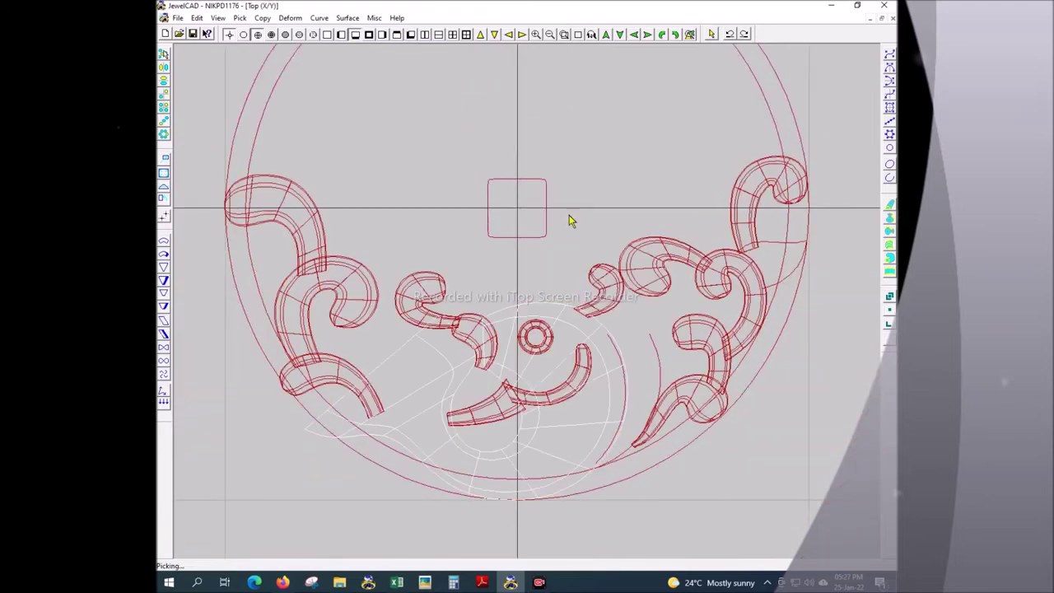
right_click(559, 383)
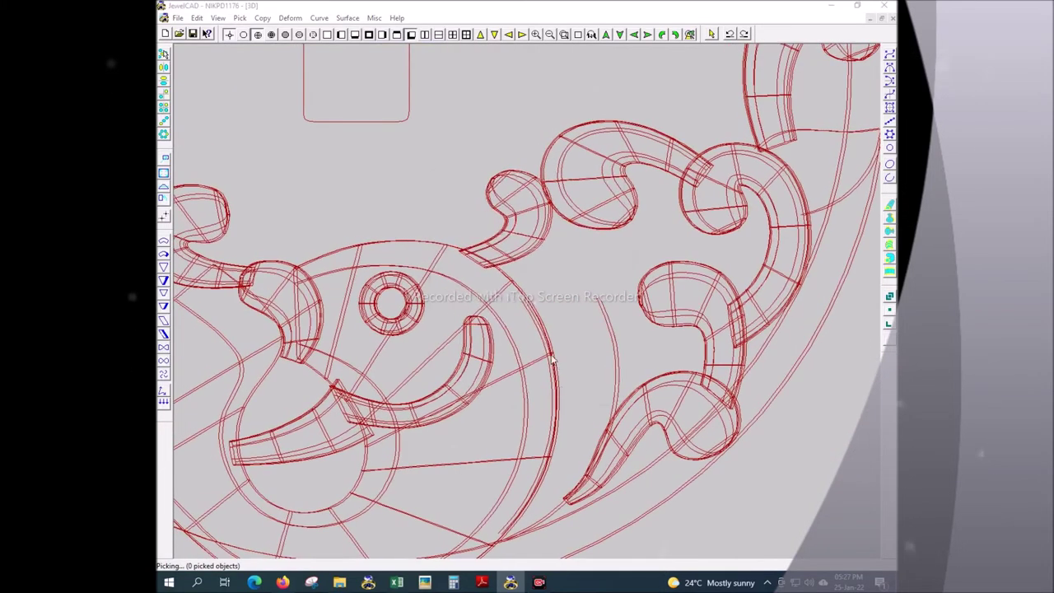
click(545, 376)
- Sweep another rail surface along the remaining close-up rail curves
drag(623, 265, 494, 365)
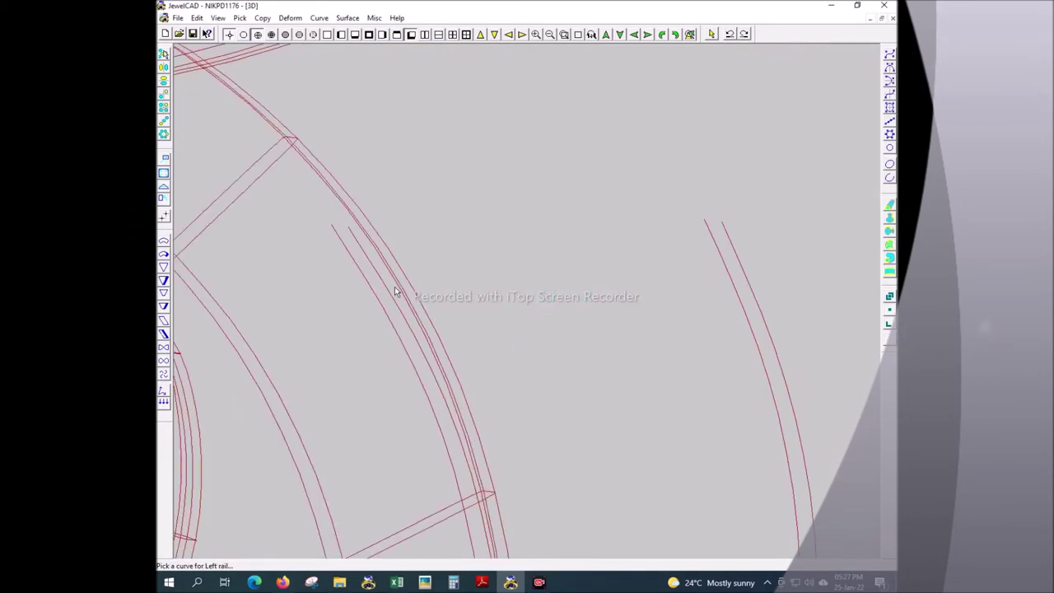
click(719, 262)
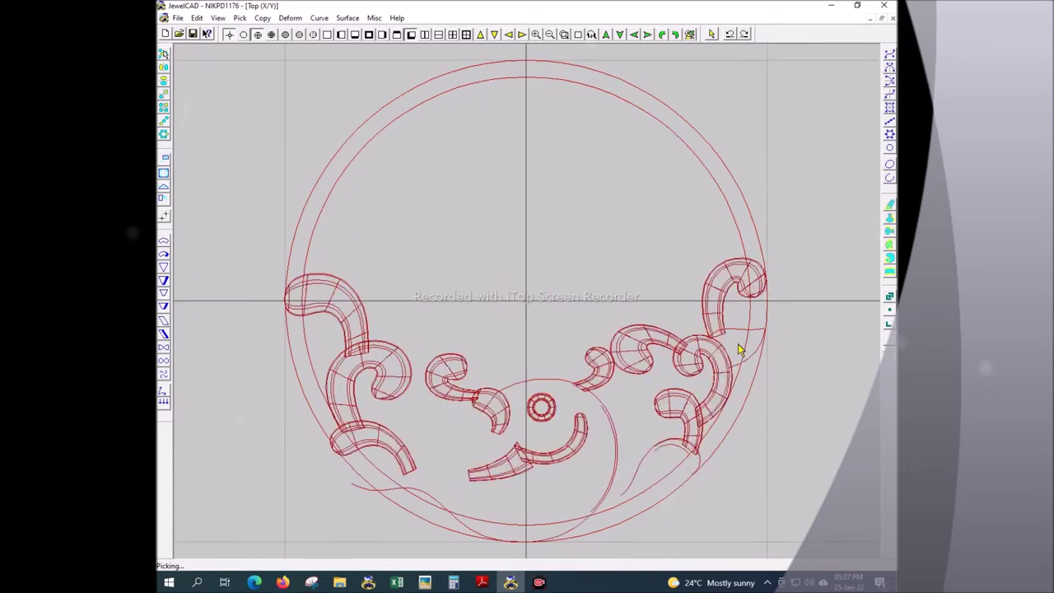
scroll(607, 388, up, 5)
right_click(579, 336)
key(Return)
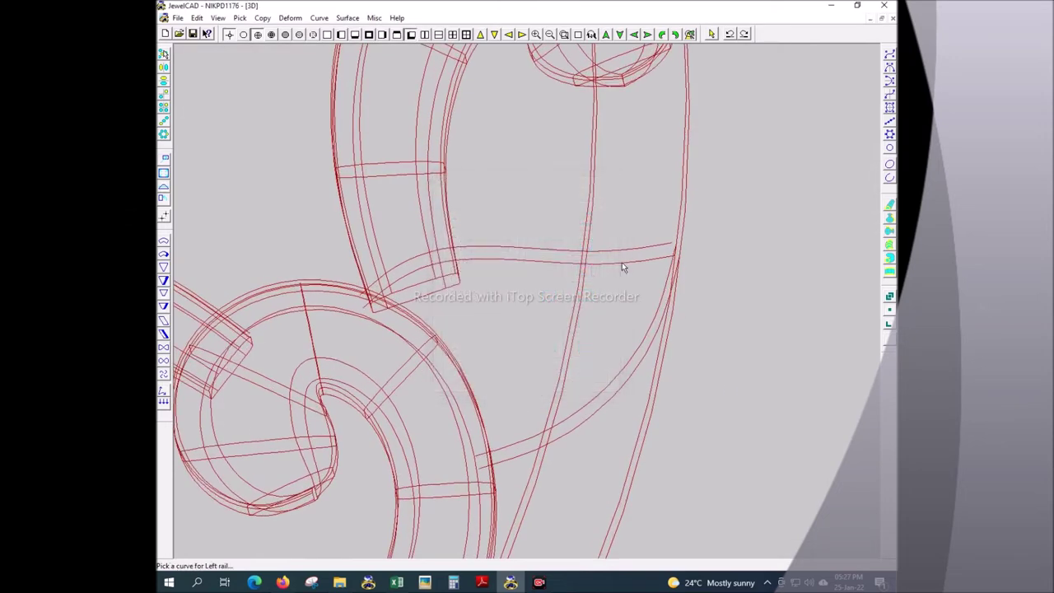
click(630, 372)
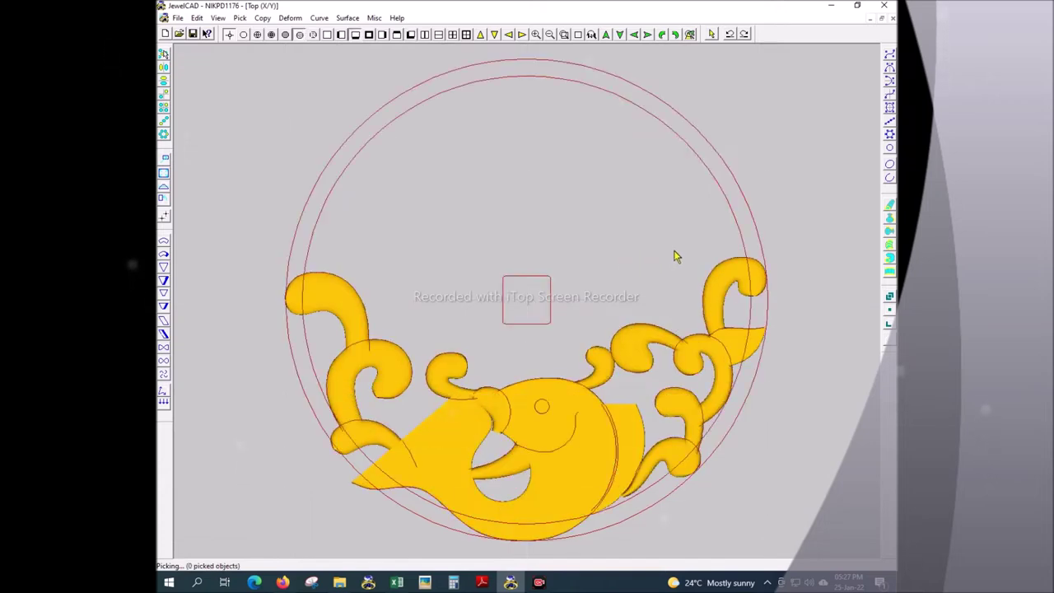
- Add one more rail surface and render the pendant shaded in Top view
right_drag(690, 255, 736, 207)
right_click(702, 238)
key(Return)
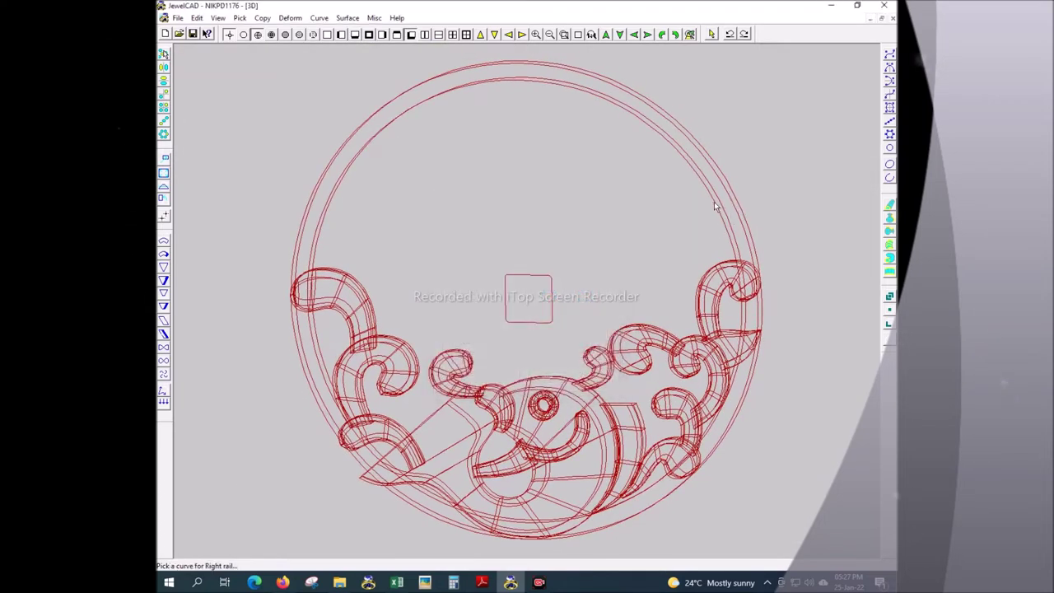
right_click(518, 273)
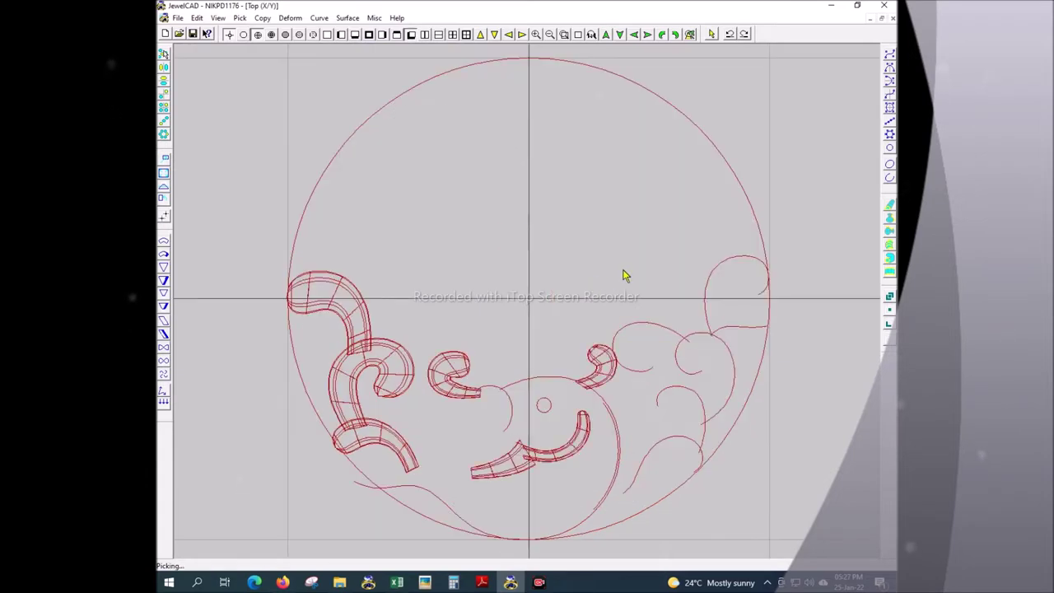
key(ctrl+r)
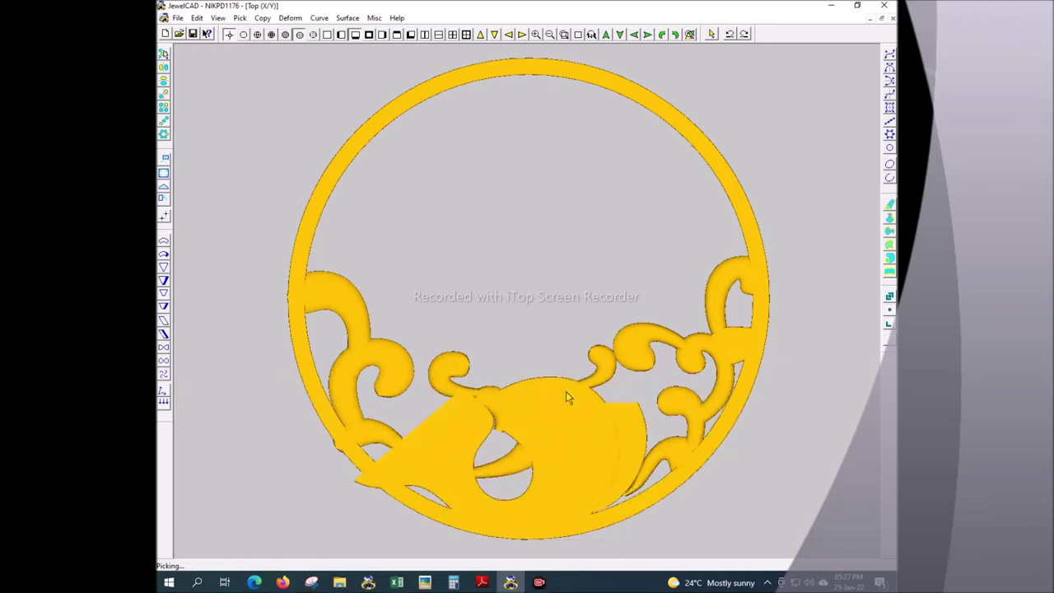
- Return to wireframe and show only the selected fish body piece
click(445, 428)
click(435, 414)
key(ctrl+r)
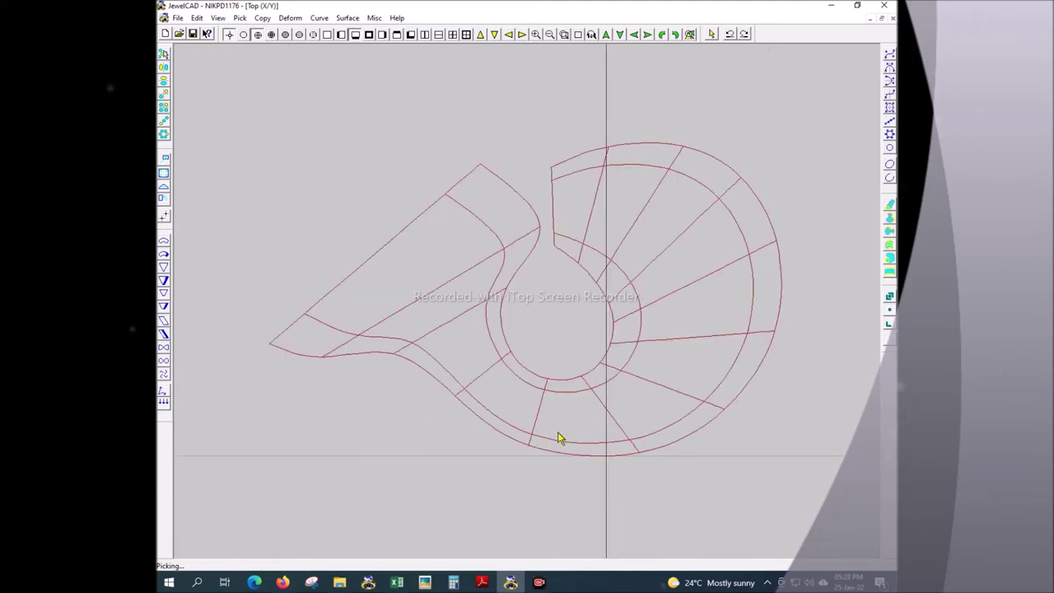
- Create offset copies of the fish body surfaces and box-select a dividing line's control points
right_click(619, 335)
click(549, 311)
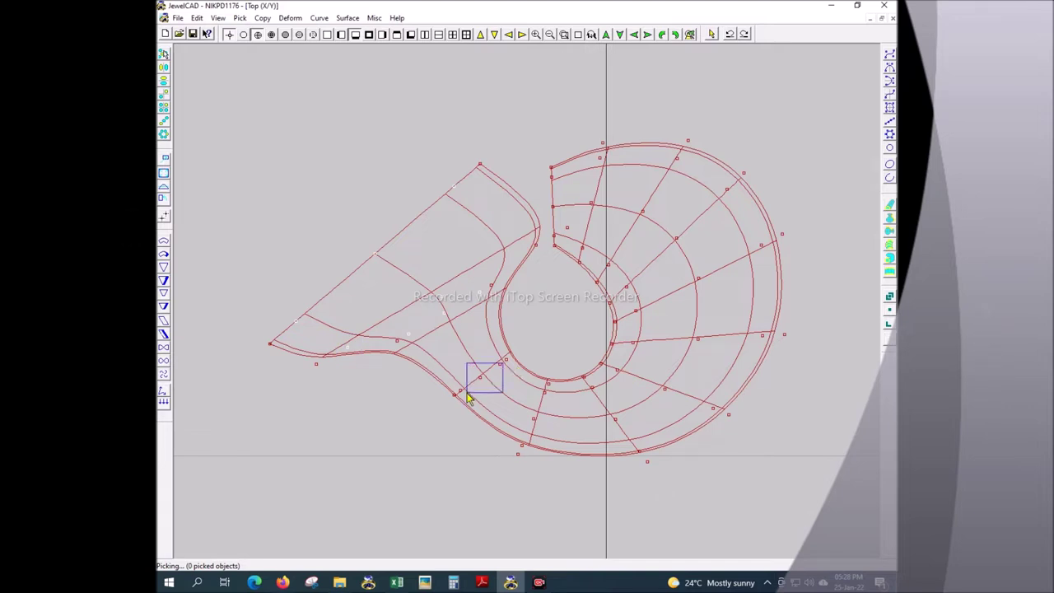
right_drag(355, 234, 541, 555)
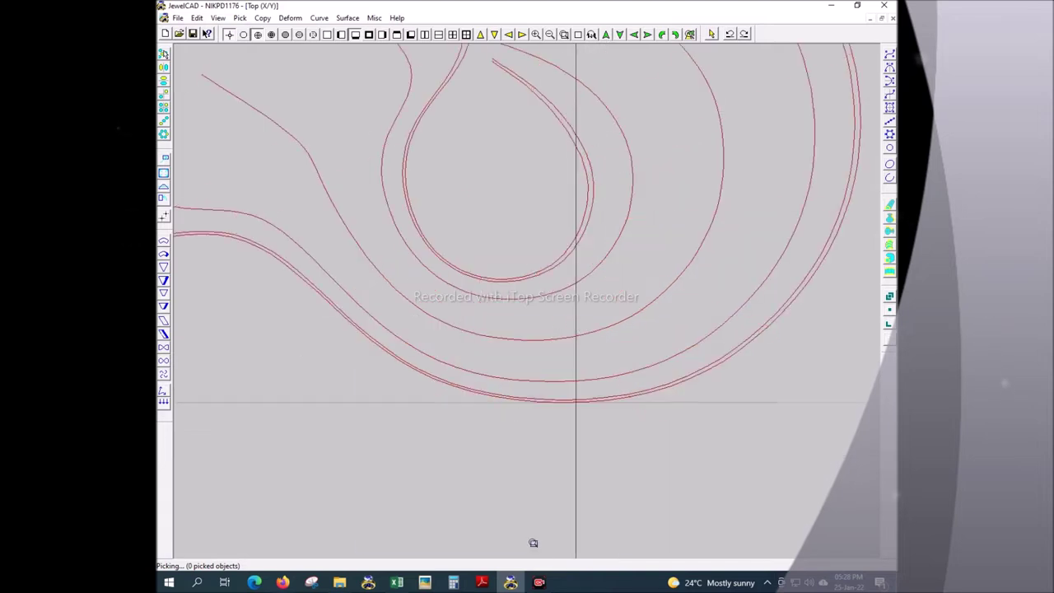
drag(550, 289, 642, 401)
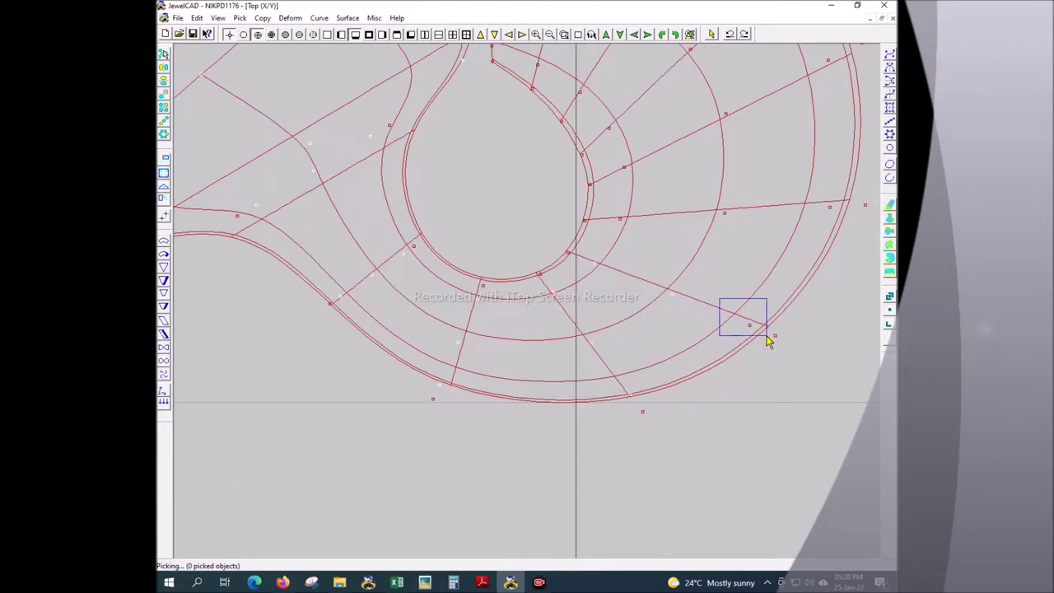
- Deselect the points and view the fish body from the front
scroll(743, 149, down, 1)
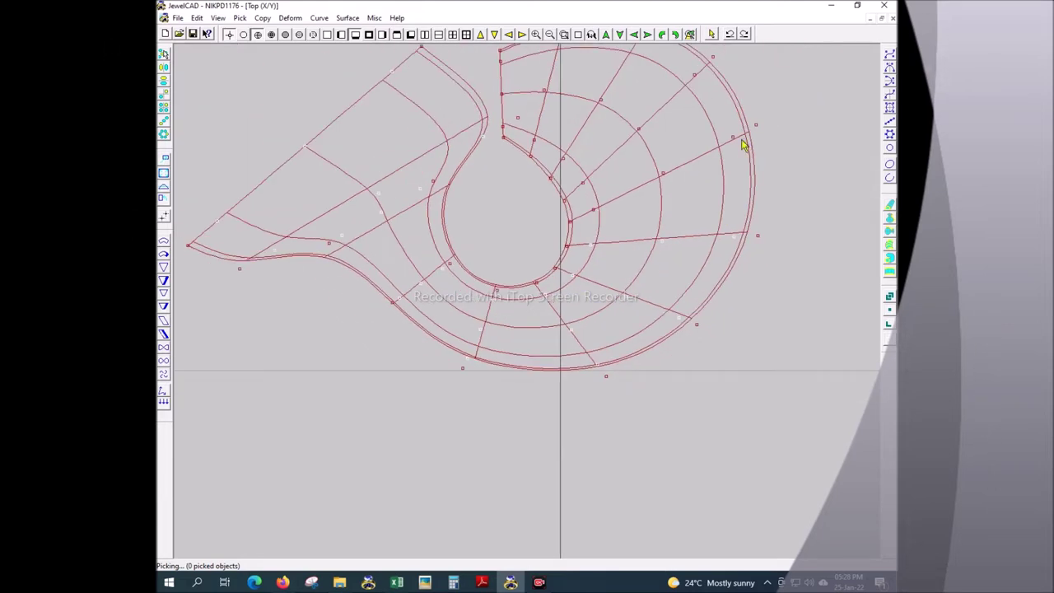
scroll(600, 151, up, 1)
drag(696, 173, 623, 254)
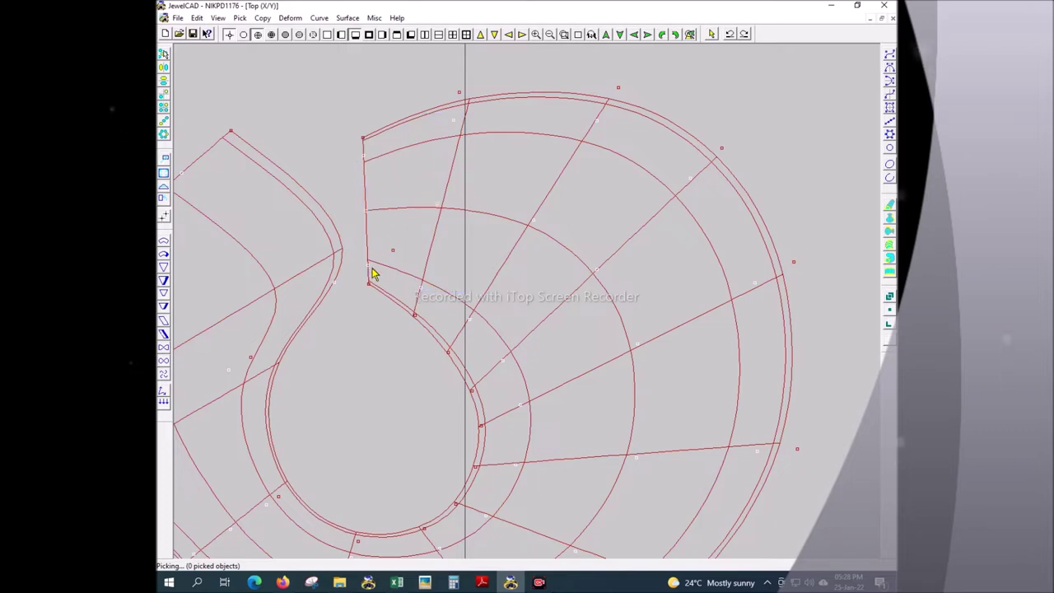
scroll(479, 227, down, 2)
scroll(510, 247, down, 1)
key(F2)
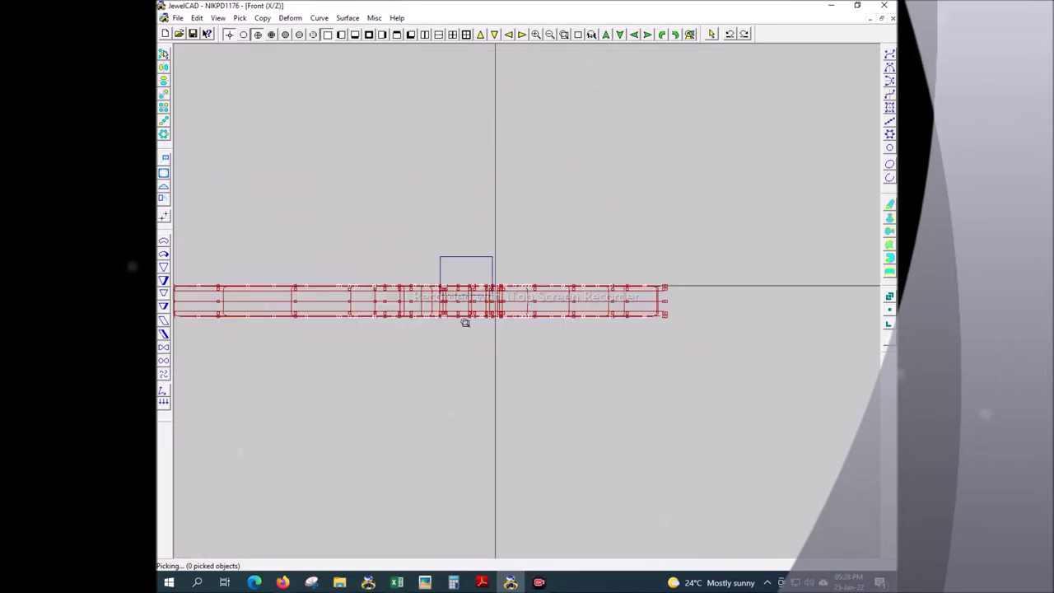
- Set the moved curves' height, then box-select points on the lower-right curves and teardrop edge
scroll(467, 312, up, 2)
click(446, 319)
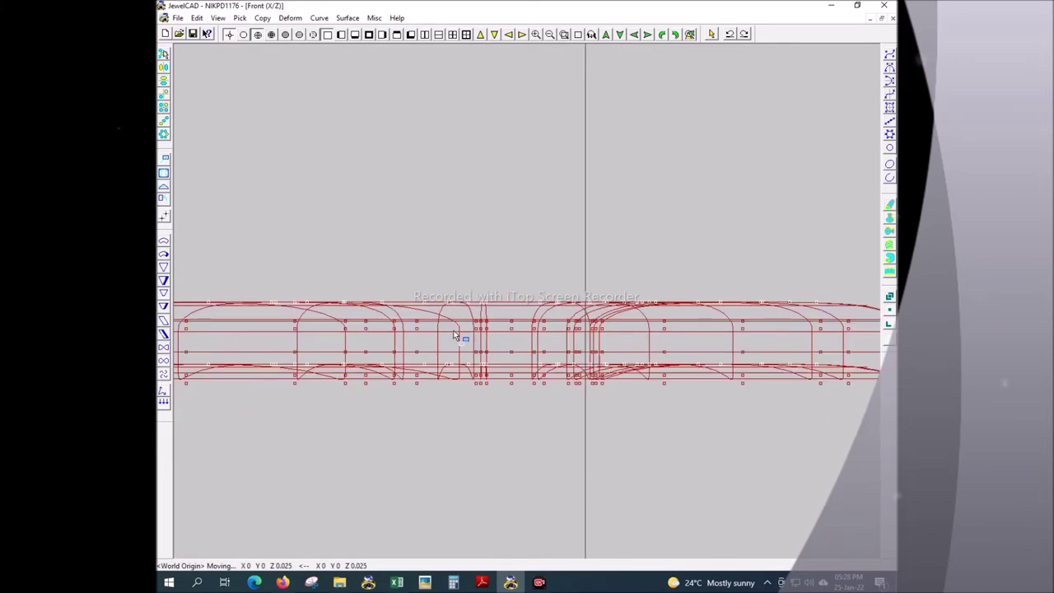
key(F1)
scroll(447, 425, up, 2)
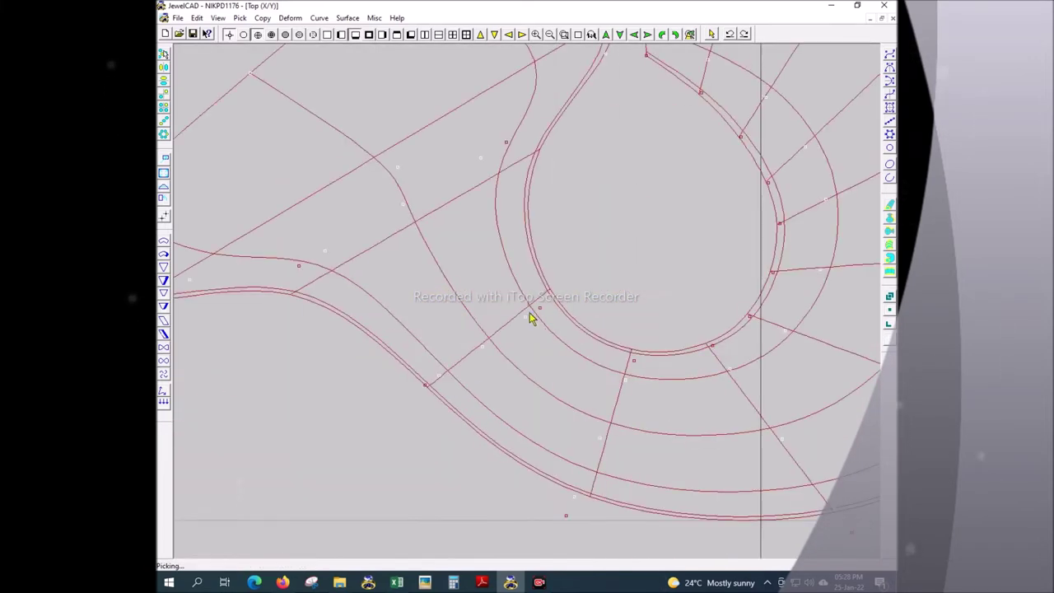
drag(632, 377, 562, 480)
scroll(659, 372, down, 1)
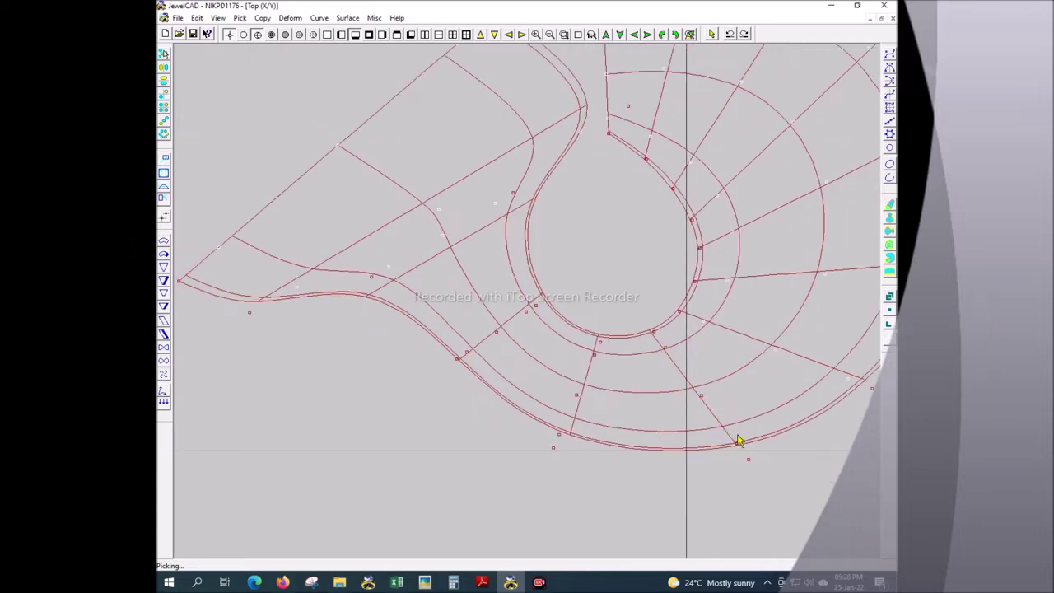
scroll(737, 440, down, 2)
scroll(442, 278, up, 3)
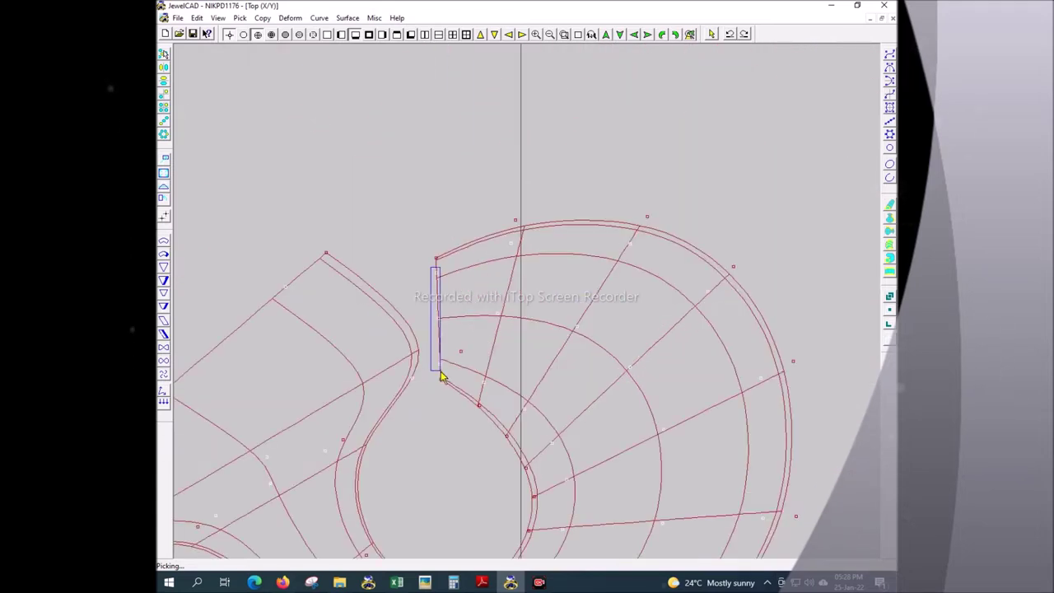
drag(440, 375, 442, 374)
scroll(464, 353, down, 2)
- Lift the selected fish-body control points upward in Z from the Front view
key(F2)
scroll(527, 313, up, 3)
key(m)
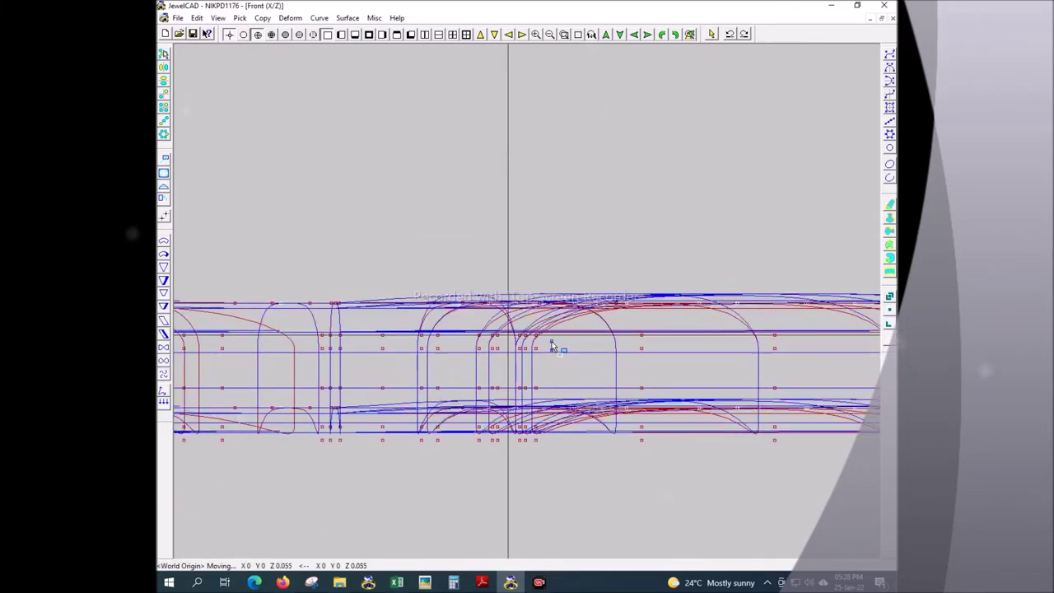
key(F1)
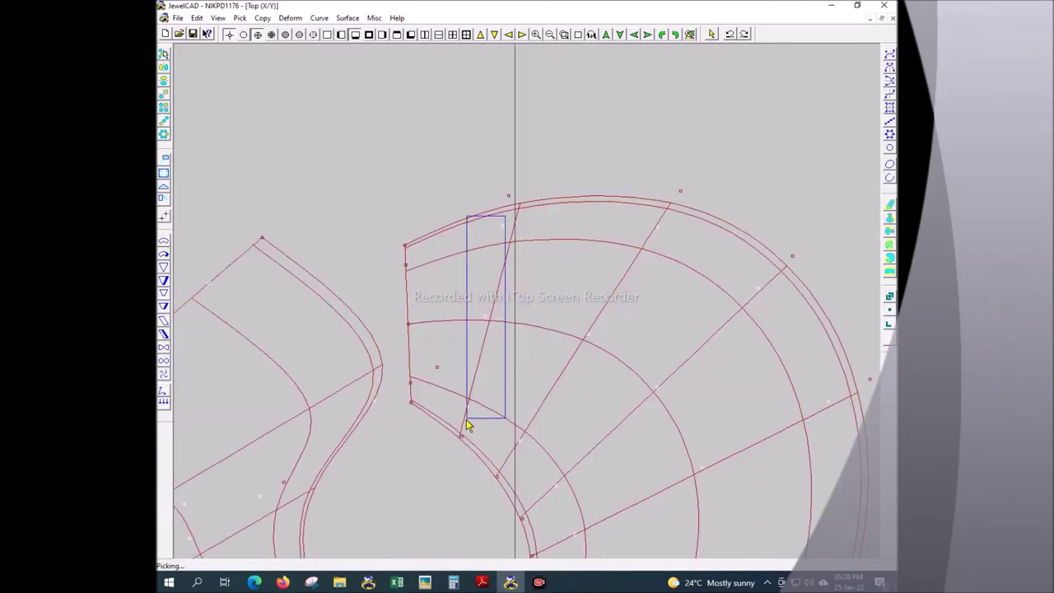
scroll(465, 424, down, 1)
scroll(500, 382, down, 2)
scroll(450, 297, up, 3)
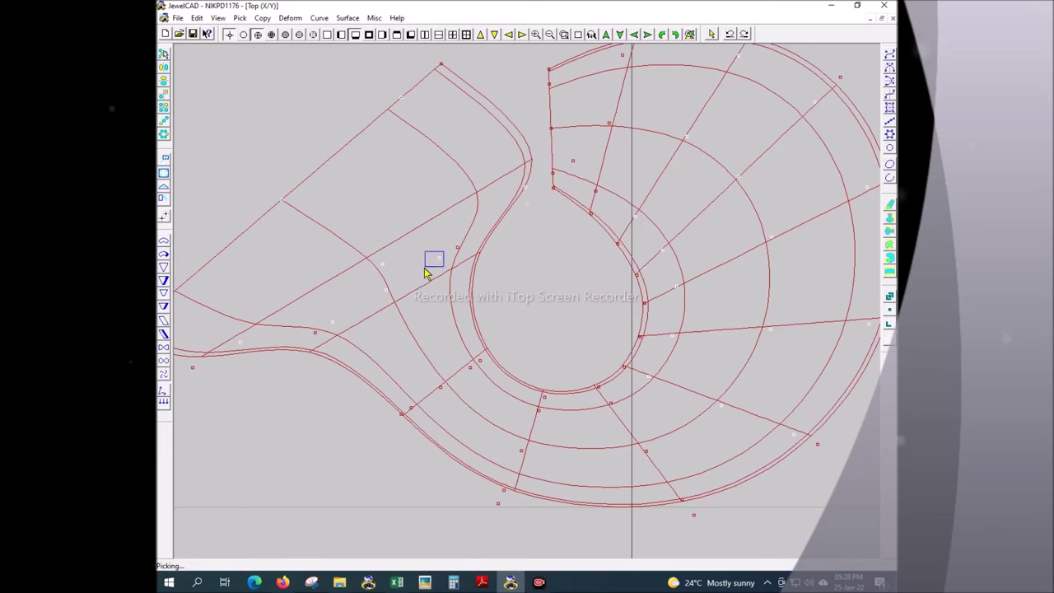
scroll(576, 313, down, 1)
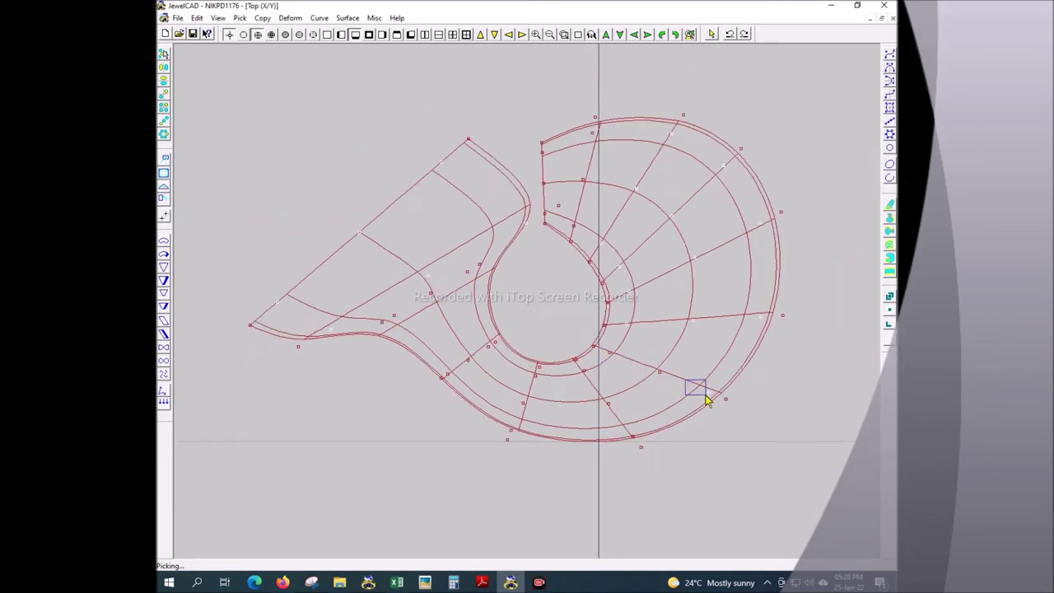
key(F2)
drag(682, 341, 672, 330)
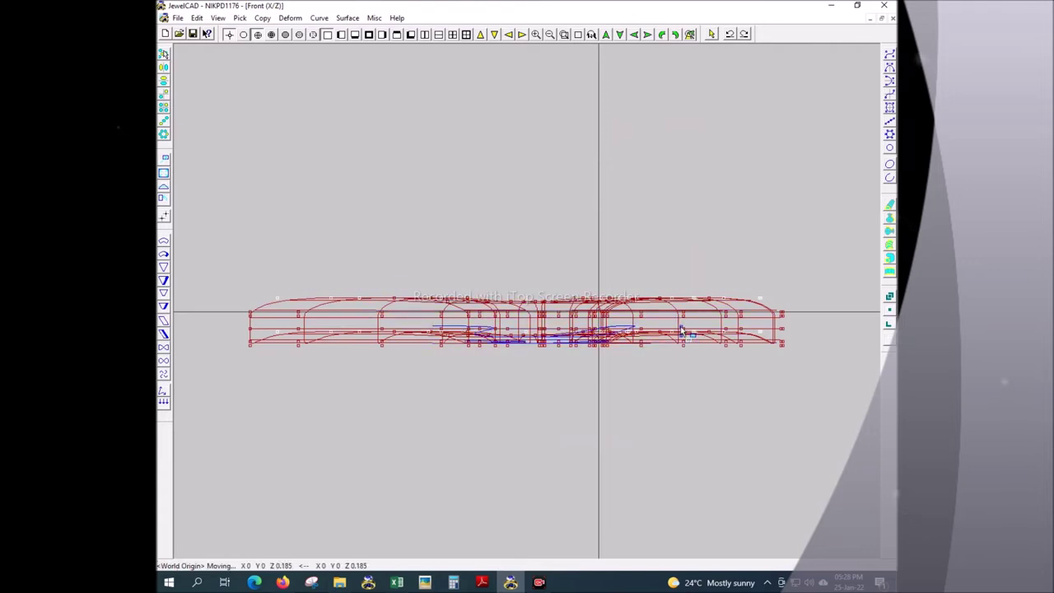
key(F1)
right_click(672, 330)
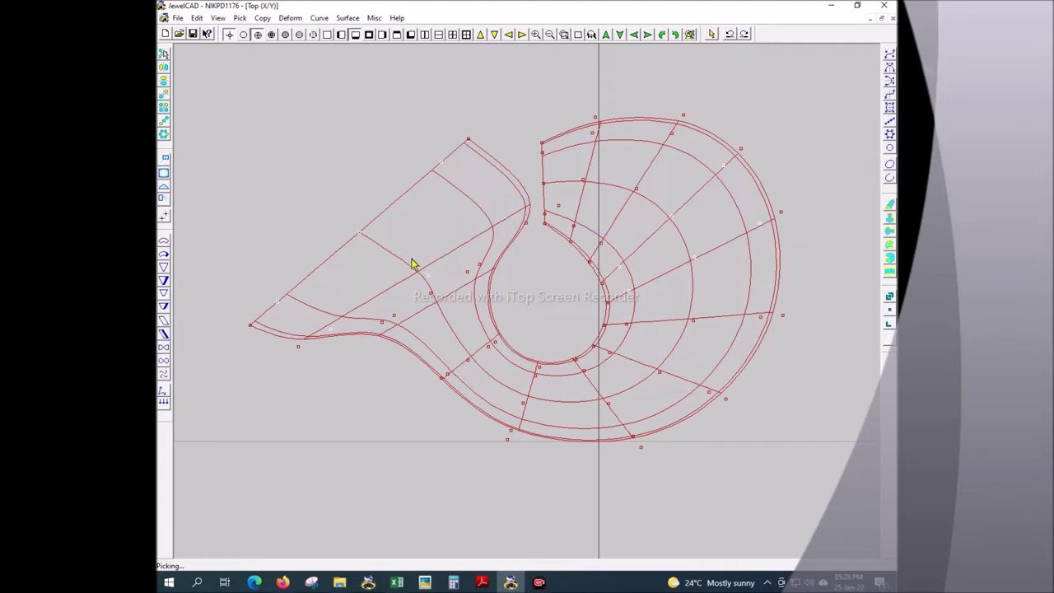
- Check the raised body from the front and fix the moved points at their new height
key(F2)
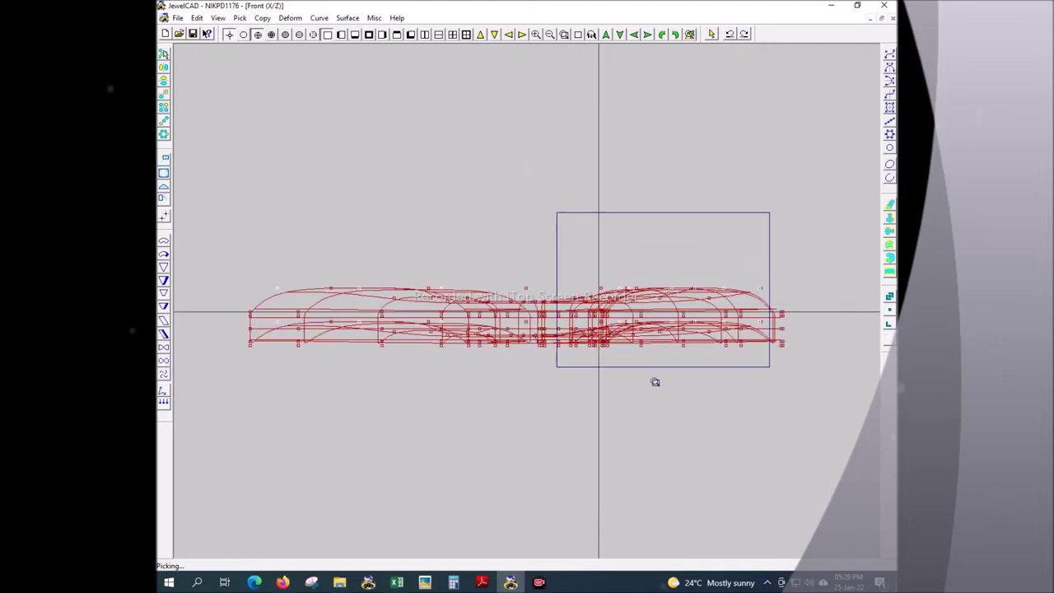
key(F1)
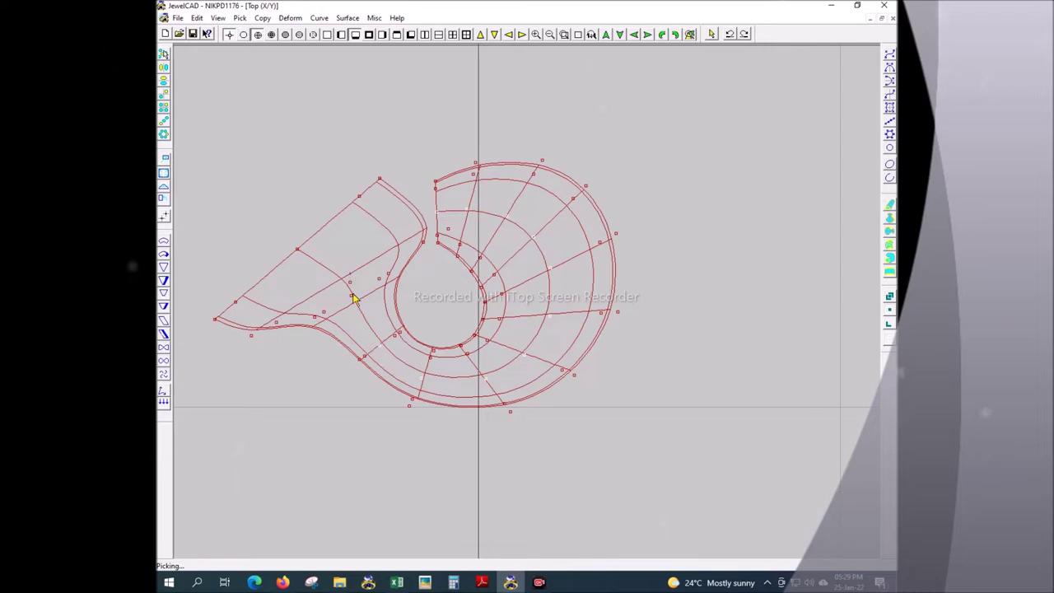
key(F2)
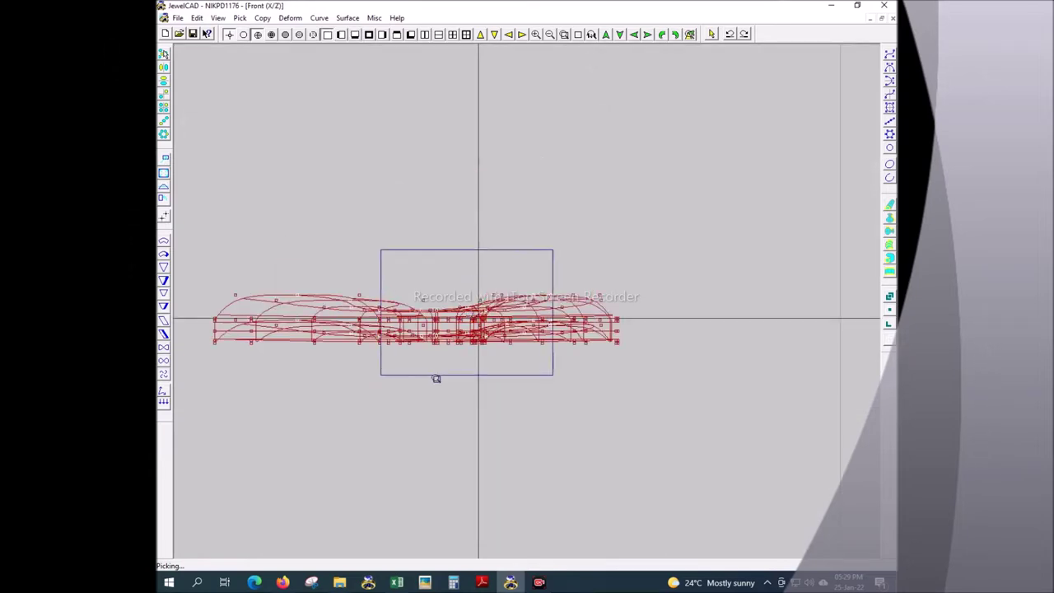
key(F1)
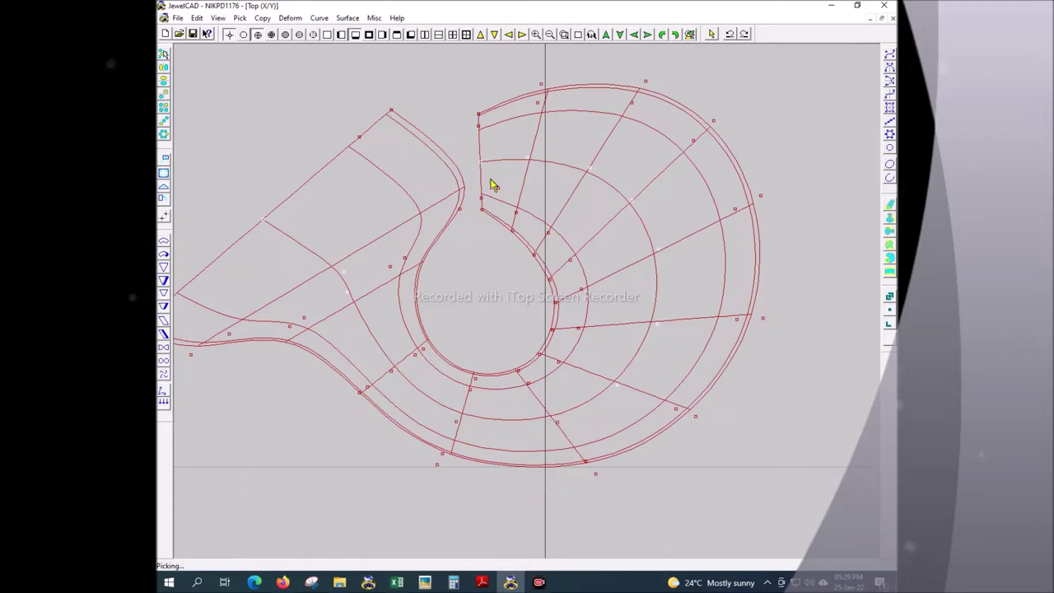
key(F2)
scroll(560, 301, up, 3)
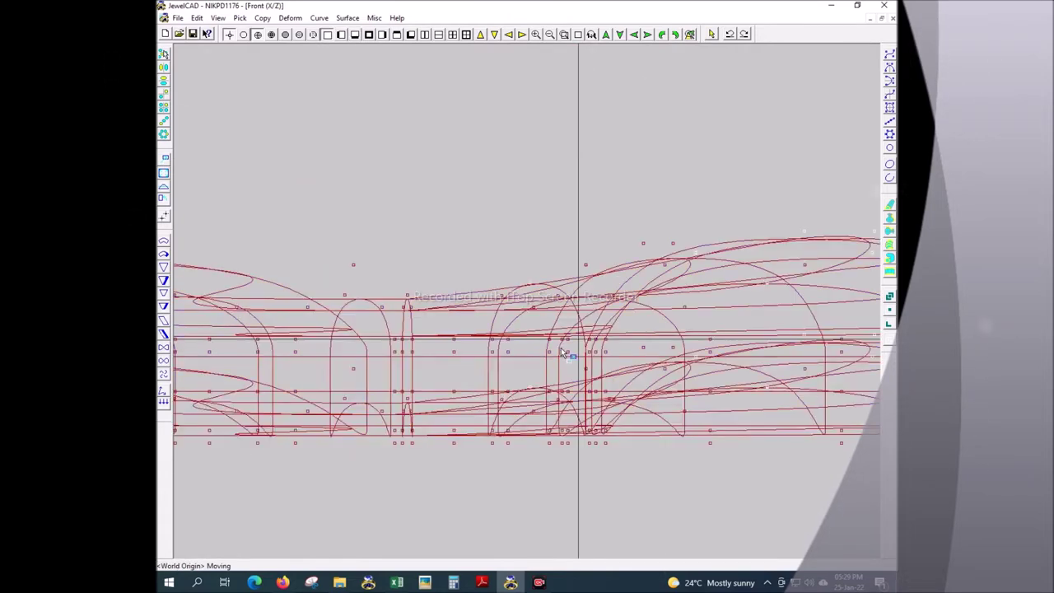
key(F1)
click(560, 301)
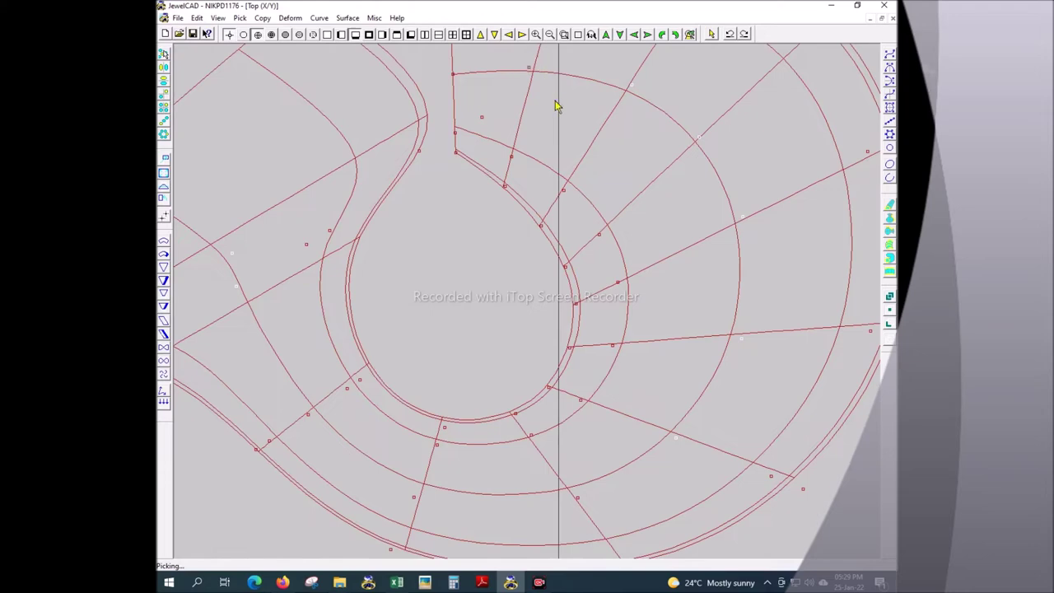
scroll(555, 100, down, 2)
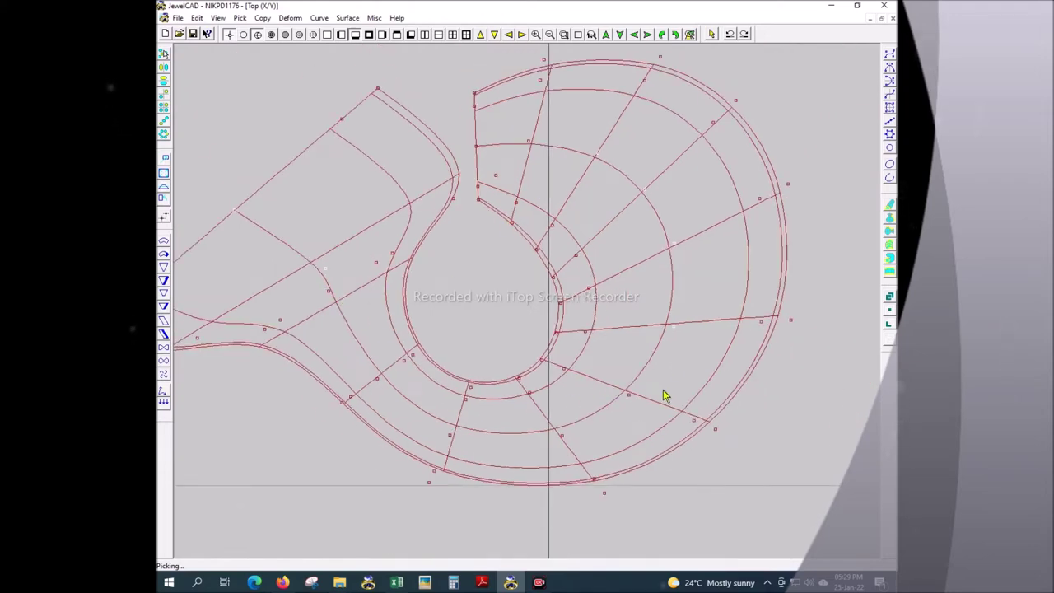
key(F2)
key(F1)
click(558, 294)
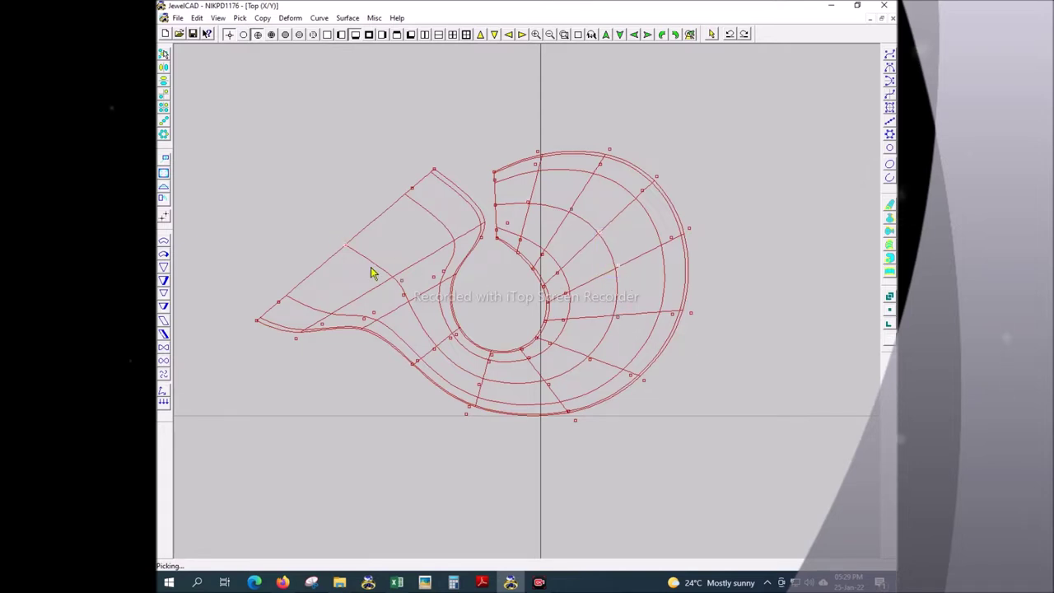
key(F2)
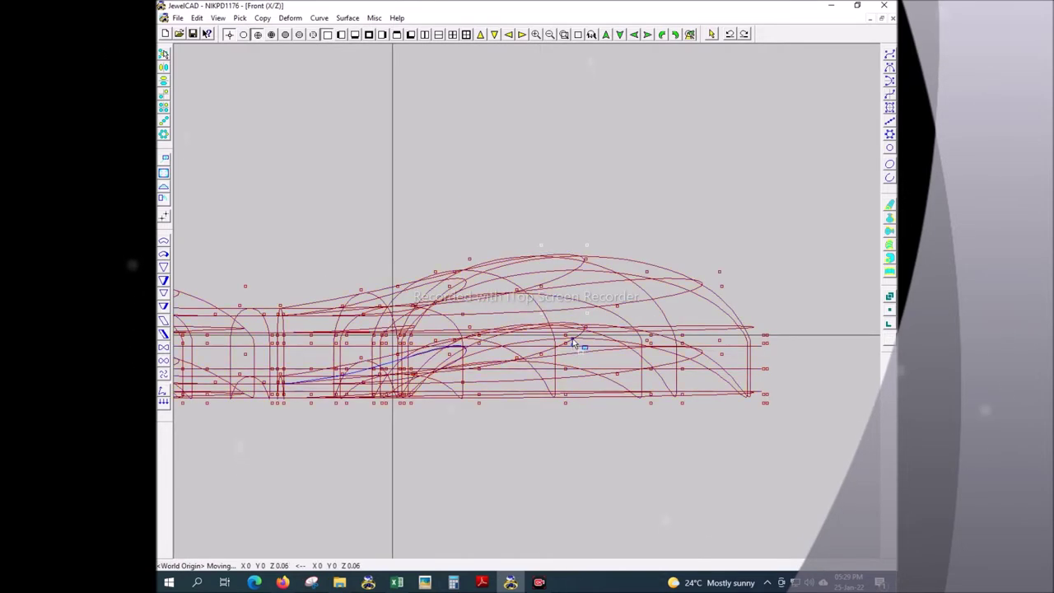
key(F1)
- Render the domed fish body shaded and bring back all the pendant pieces
key(F9)
click(564, 312)
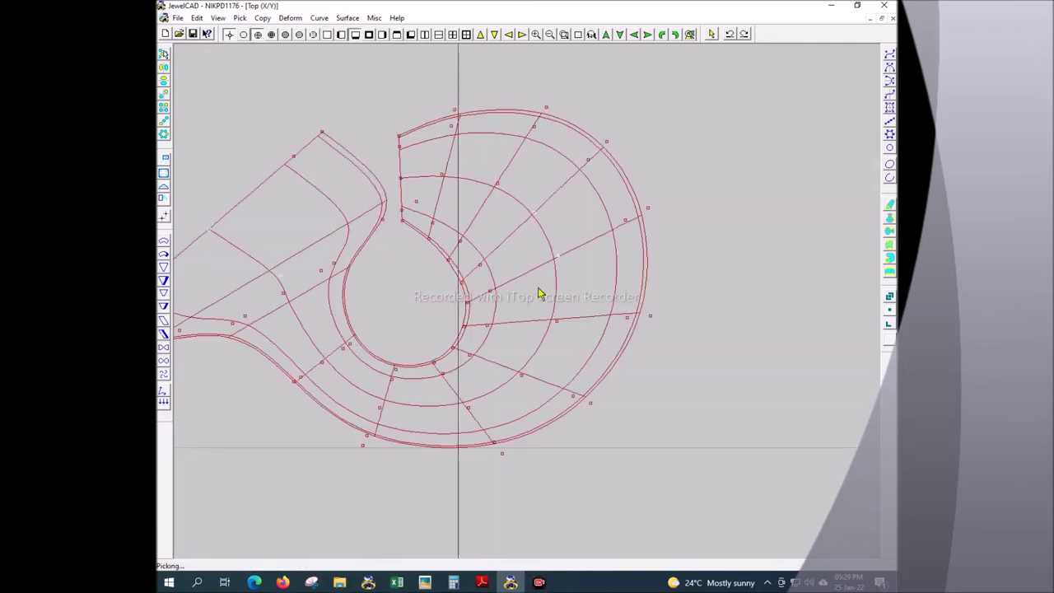
scroll(532, 274, up, 3)
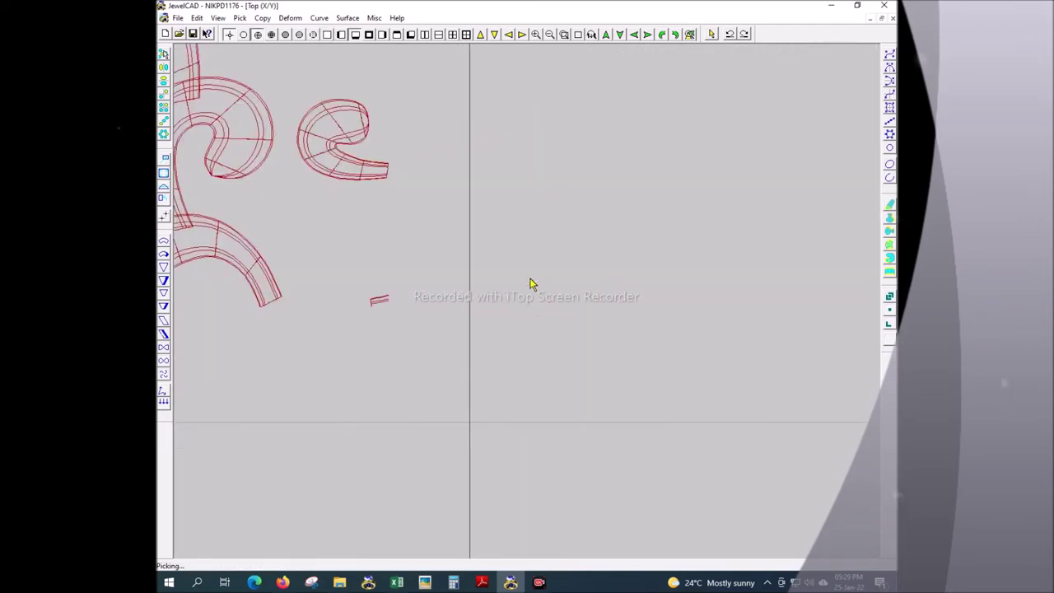
- Return to wireframe and isolate the crescent fin piece for point picking
click(540, 278)
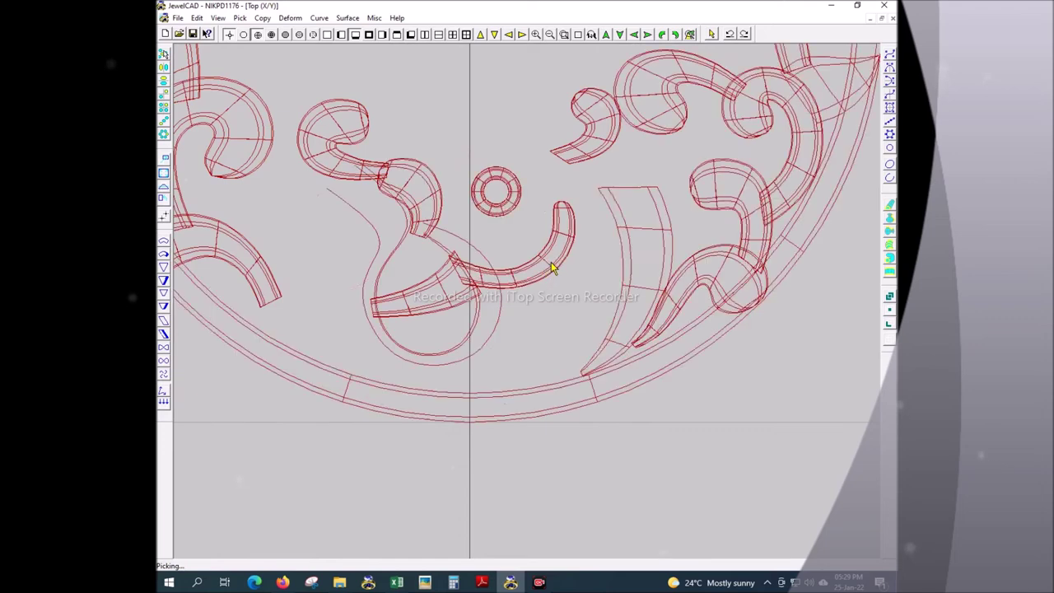
click(658, 253)
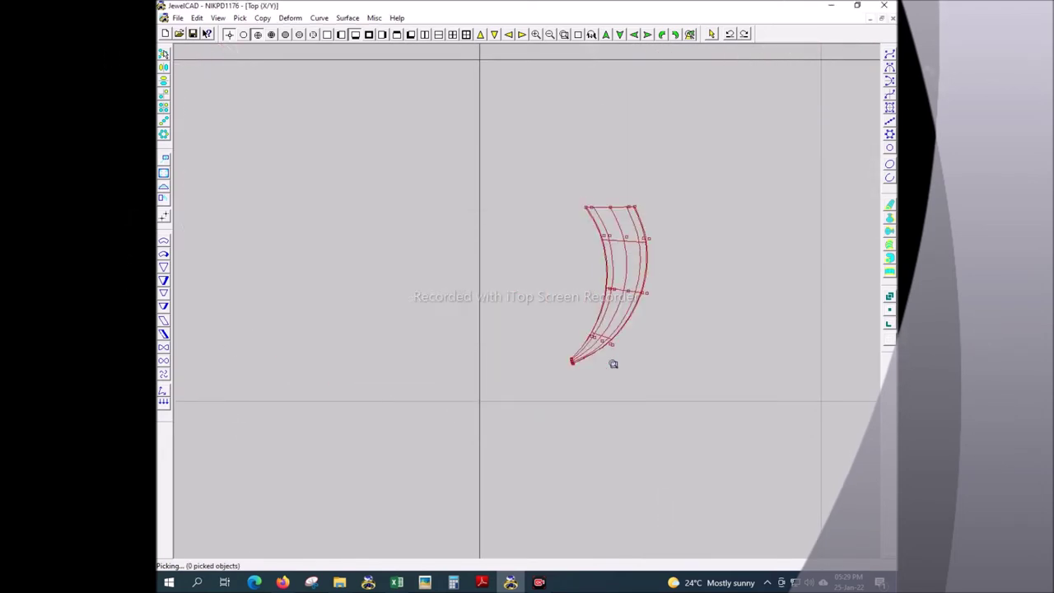
scroll(611, 365, up, 2)
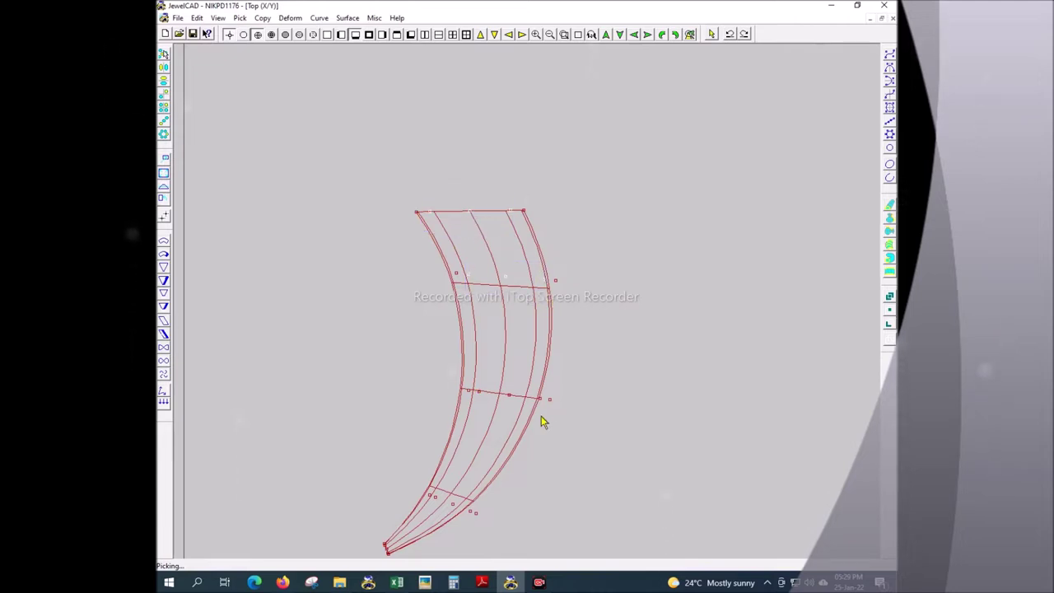
scroll(469, 513, down, 1)
scroll(487, 342, up, 3)
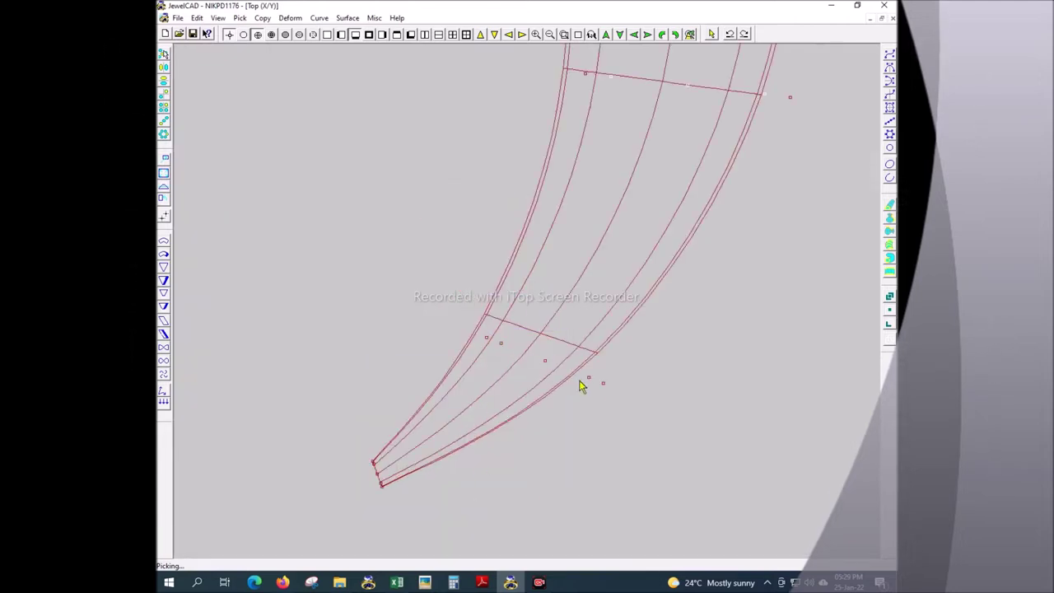
scroll(548, 388, down, 1)
scroll(526, 379, down, 1)
scroll(518, 346, down, 1)
scroll(559, 285, down, 1)
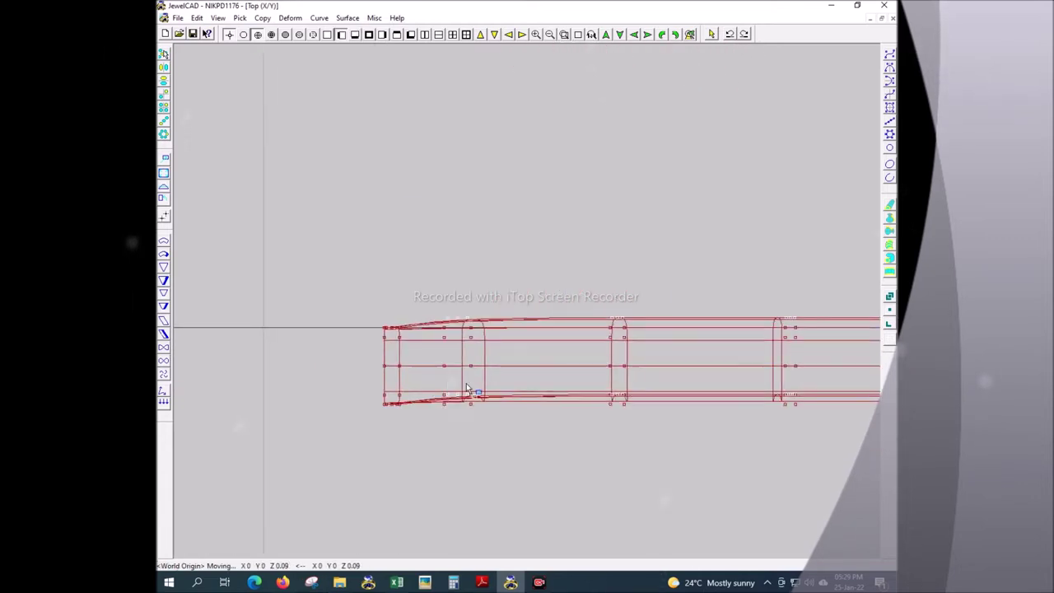
right_click(528, 362)
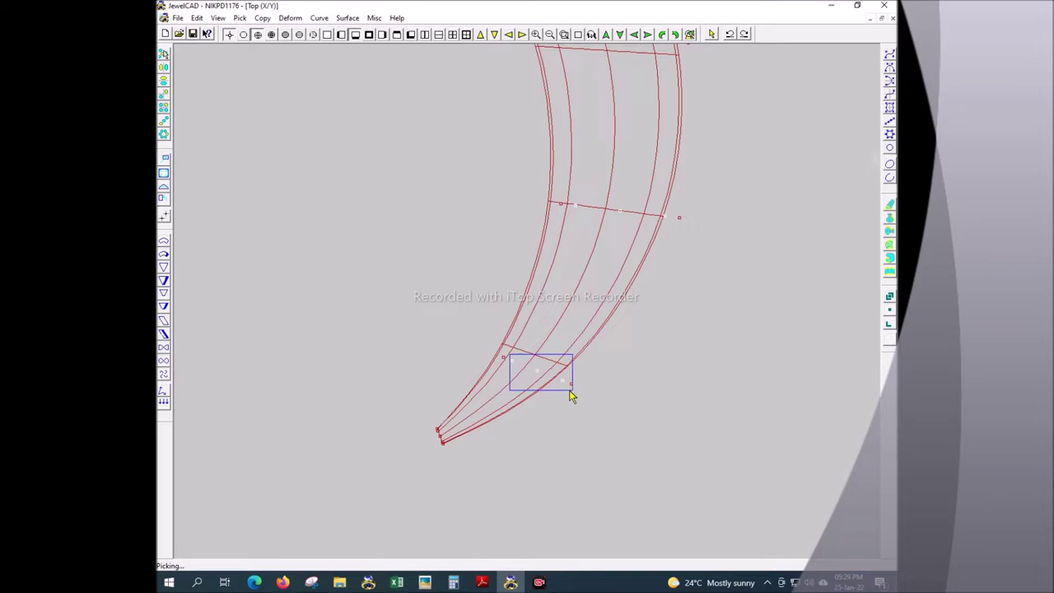
- Move the crescent's lower-tip points vertically in the right side view, then view it in 3D
scroll(551, 379, down, 2)
key(F3)
scroll(543, 381, up, 2)
scroll(486, 396, up, 2)
key(F1)
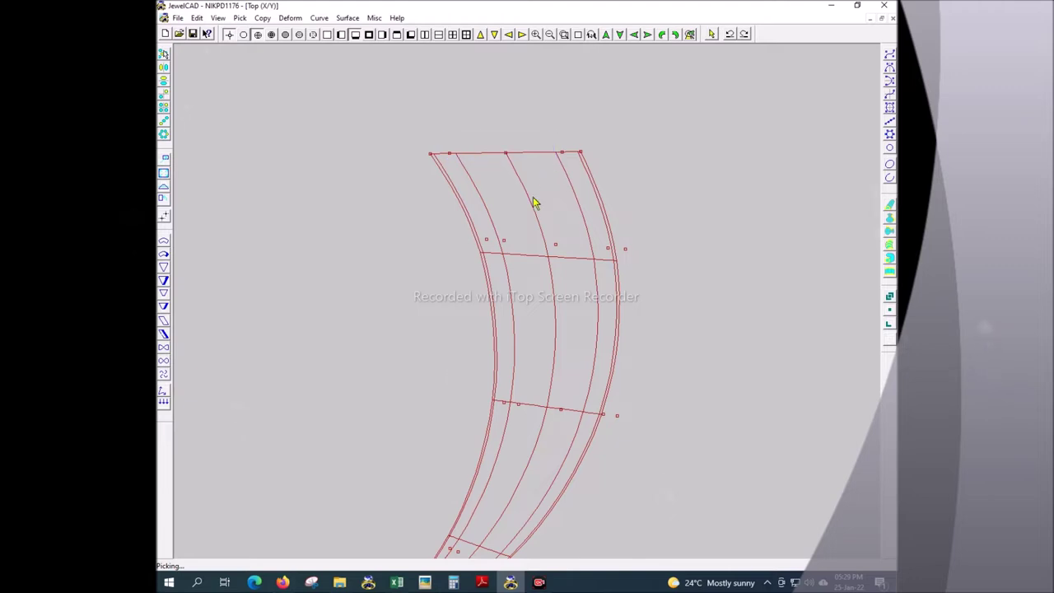
scroll(557, 414, down, 1)
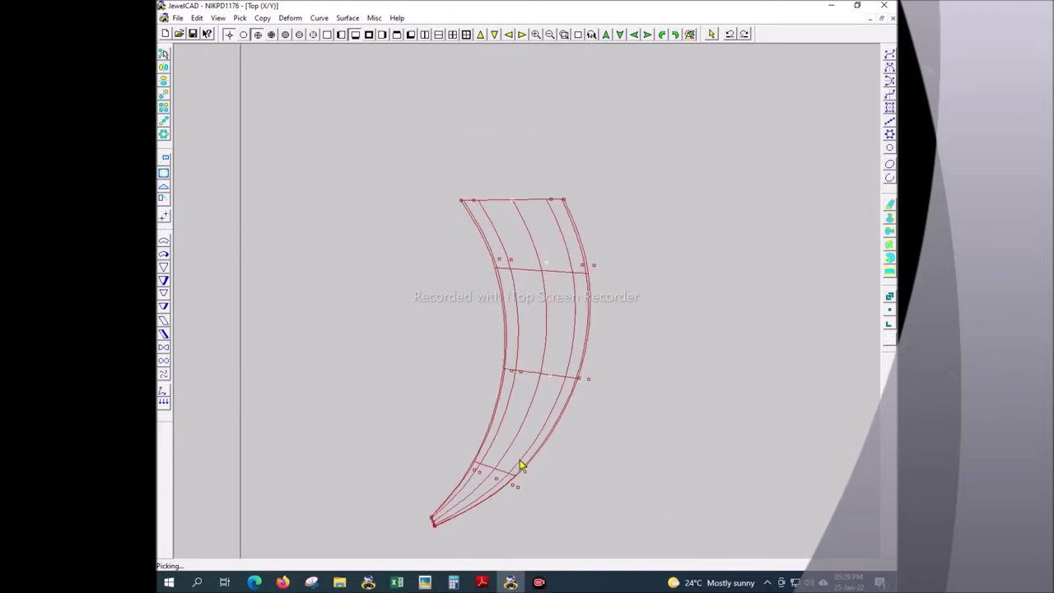
key(F3)
scroll(530, 379, up, 3)
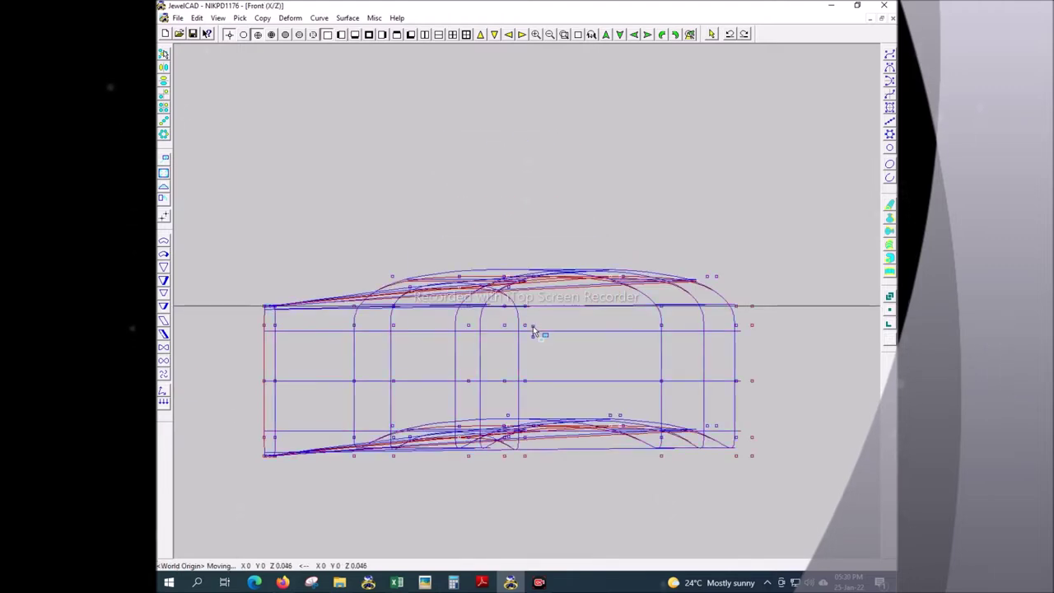
key(F1)
scroll(556, 449, down, 2)
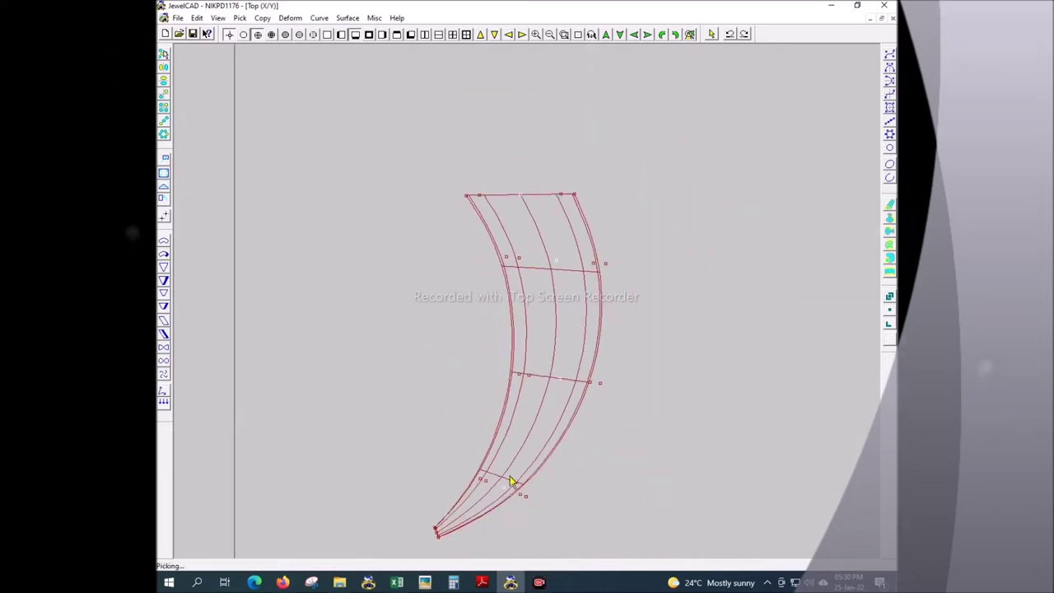
key(F3)
scroll(556, 355, up, 3)
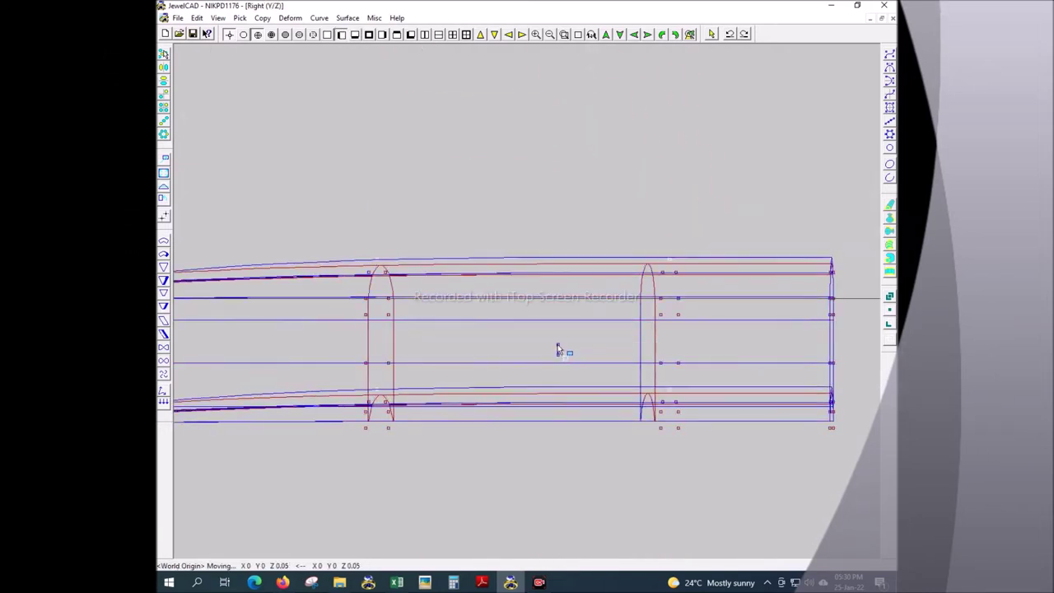
scroll(553, 312, down, 2)
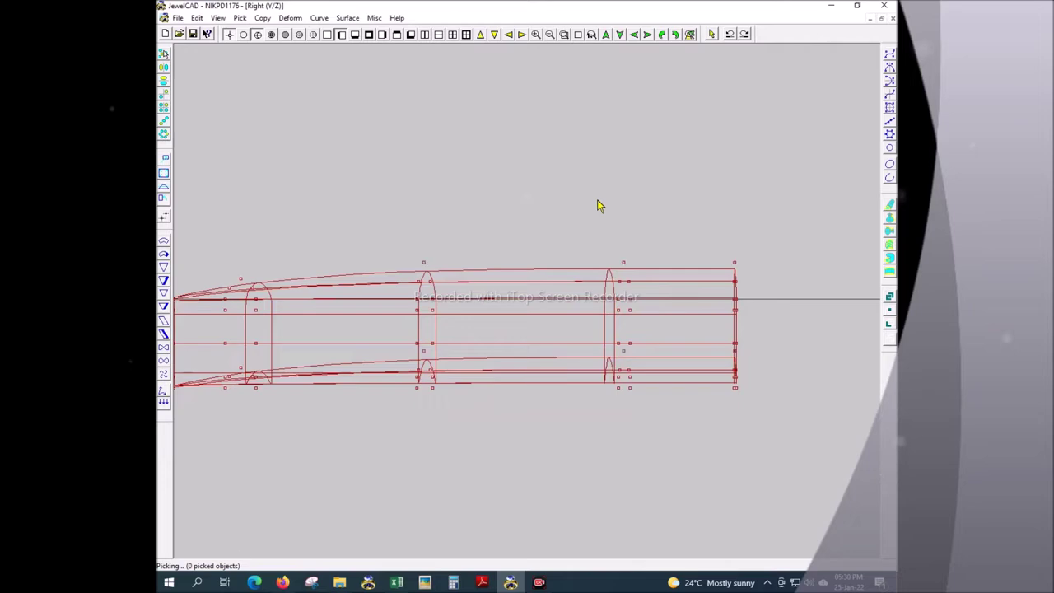
key(F1)
key(F4)
scroll(658, 266, down, 1)
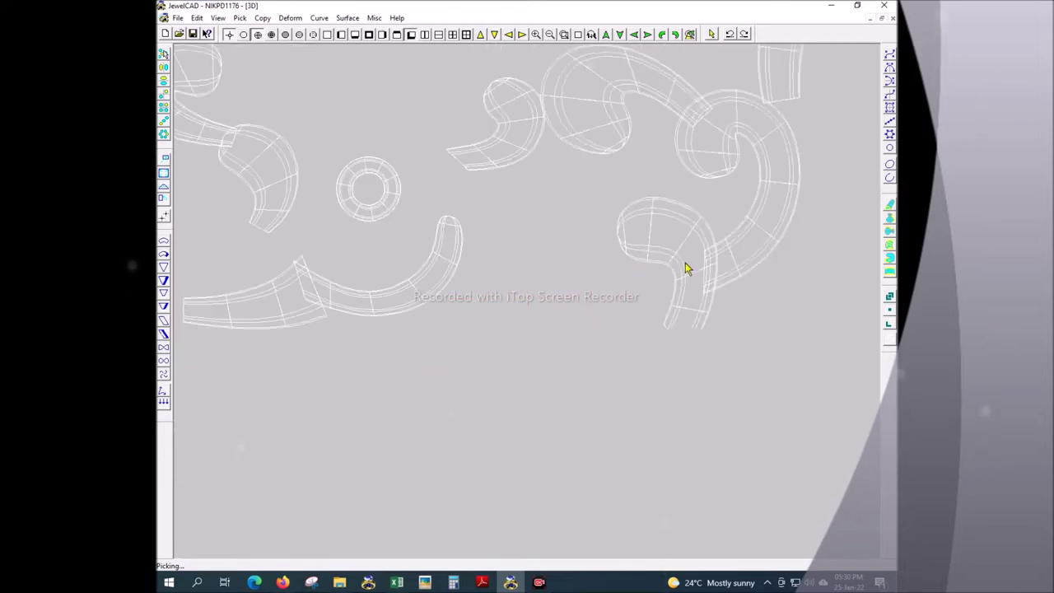
- Pick the fin surface piece and box-select control points near its right tip
scroll(700, 254, down, 2)
scroll(466, 252, up, 3)
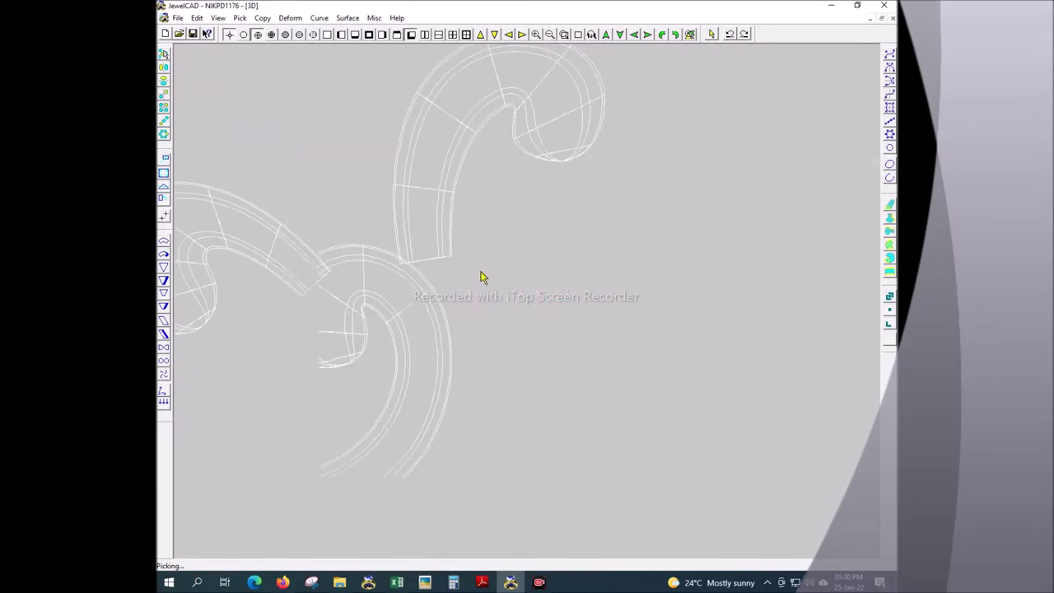
click(474, 306)
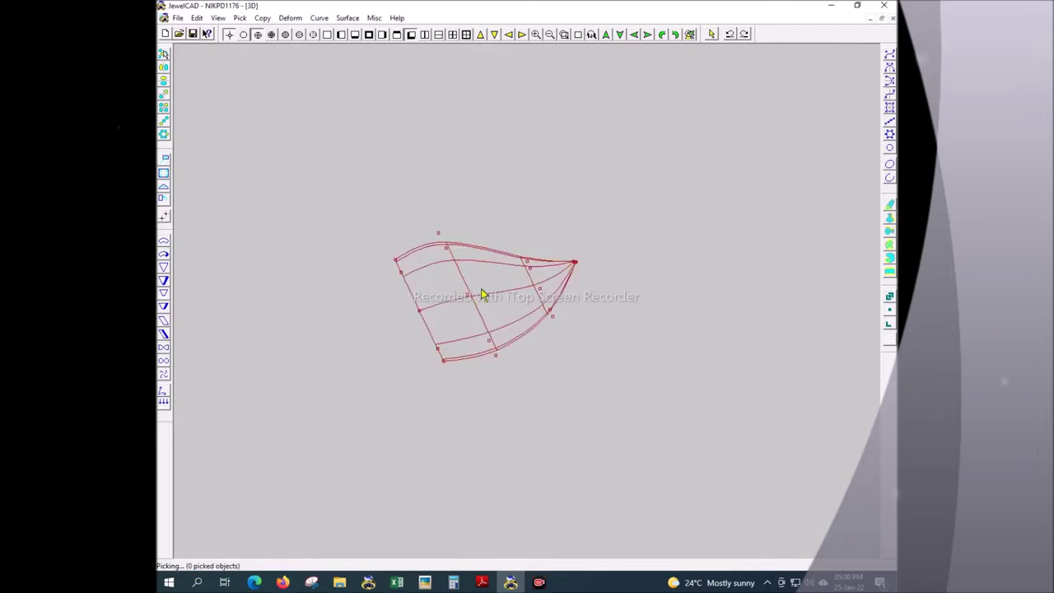
scroll(482, 293, up, 1)
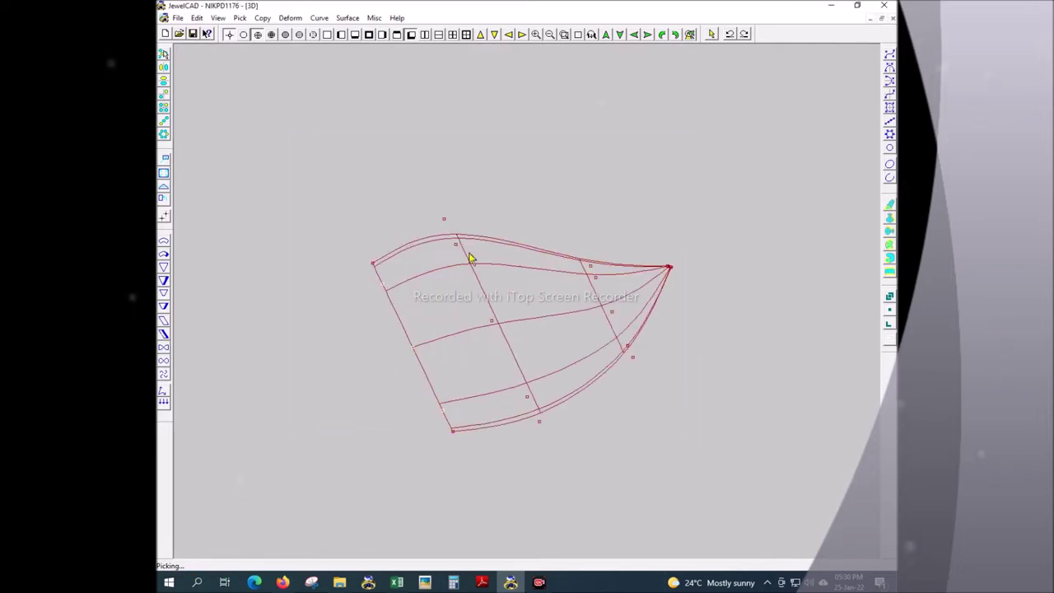
drag(517, 364, 538, 406)
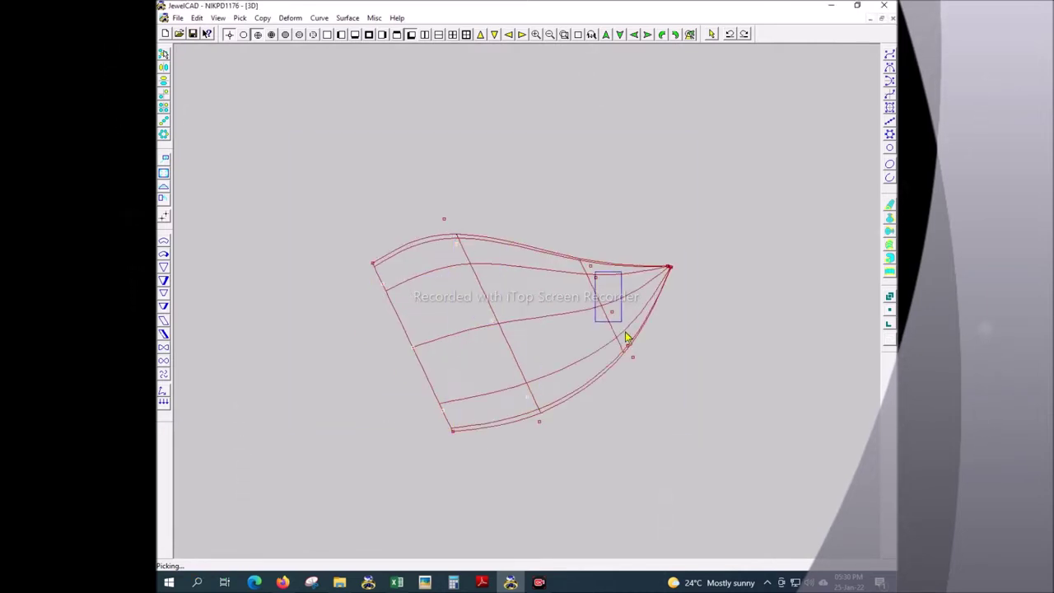
- Raise the selected fin points from the front so the middle arches higher
key(F1)
key(F2)
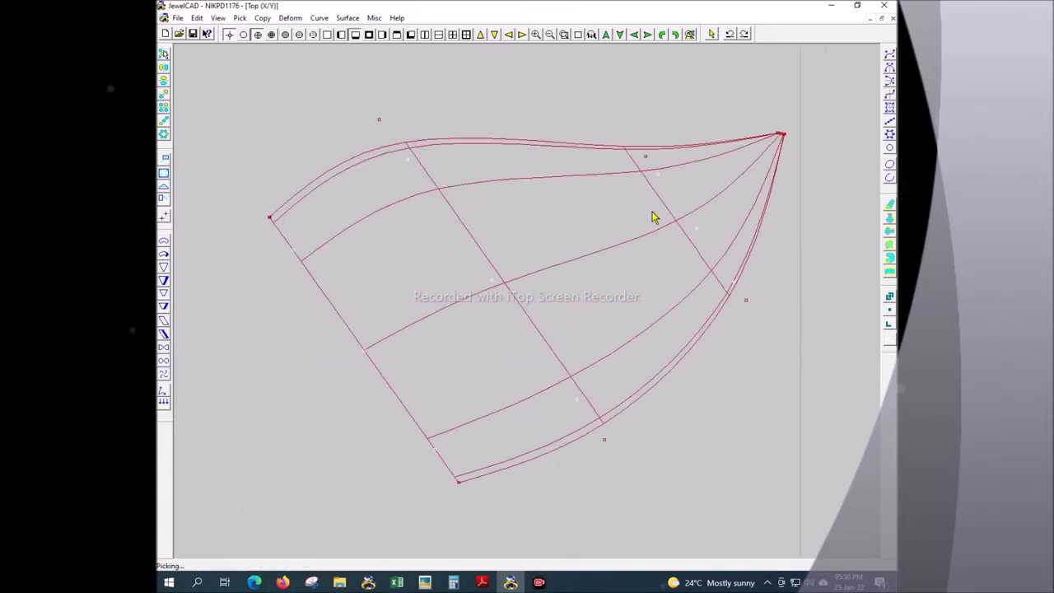
key(F1)
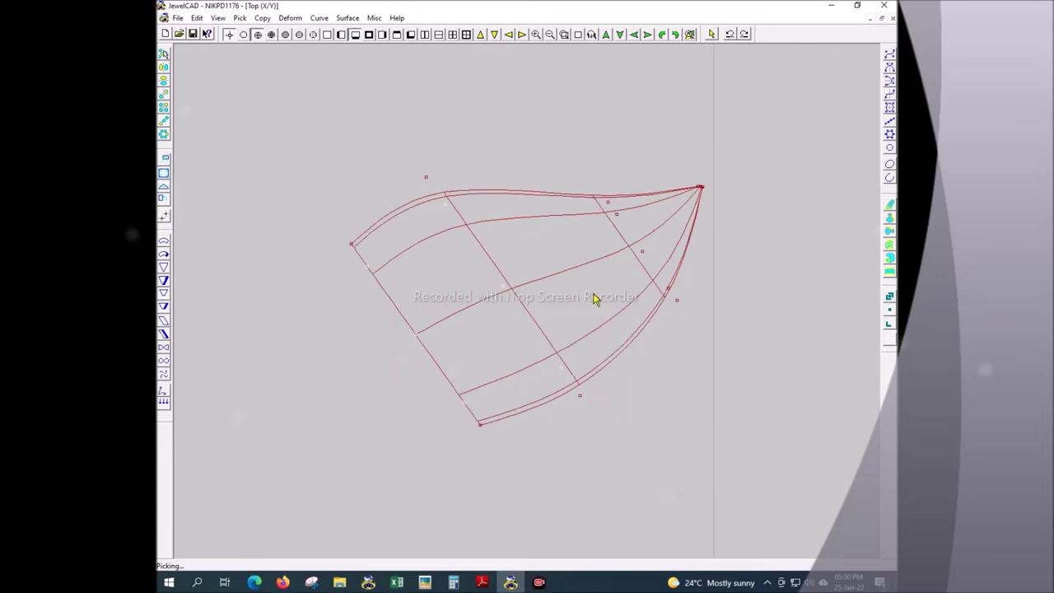
key(F2)
key(F1)
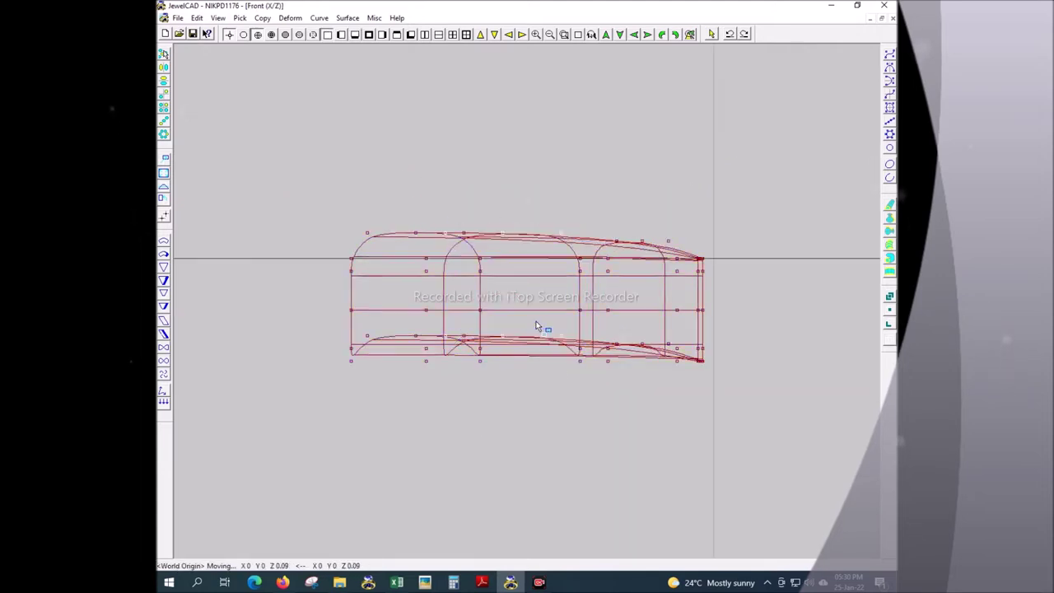
key(F2)
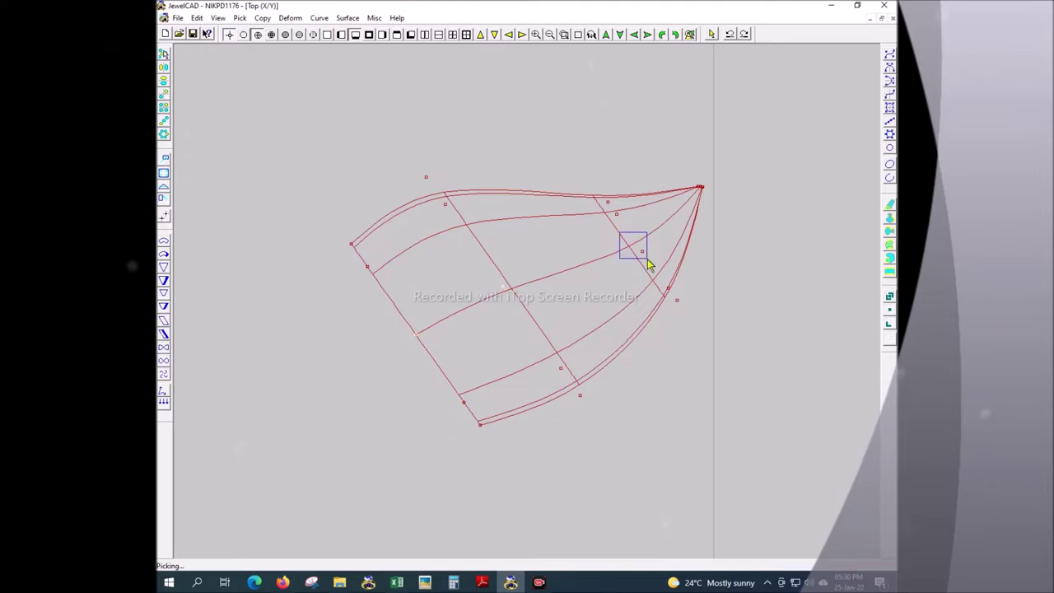
key(F1)
key(F2)
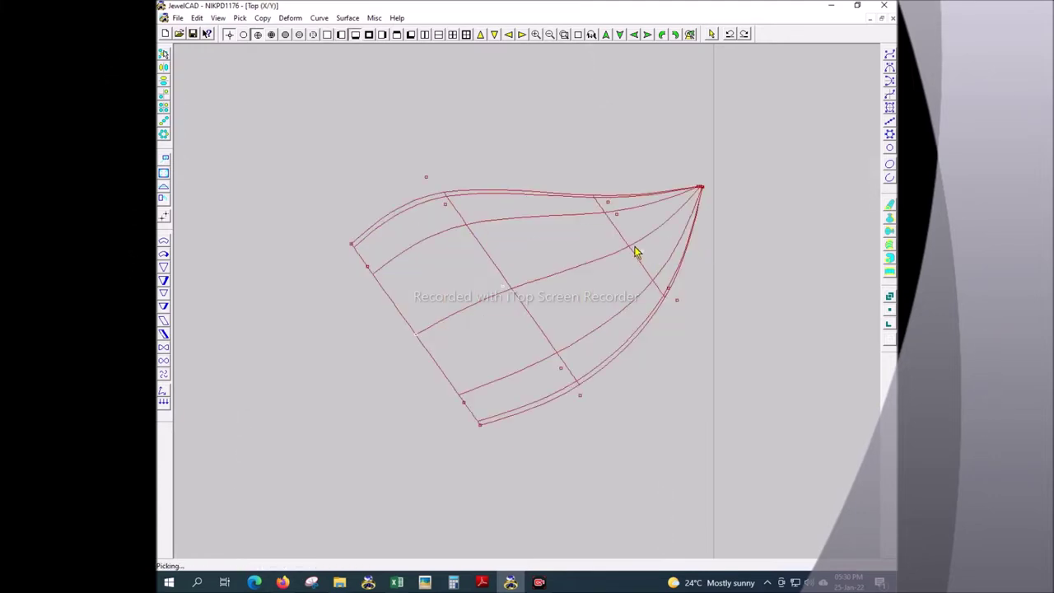
key(F1)
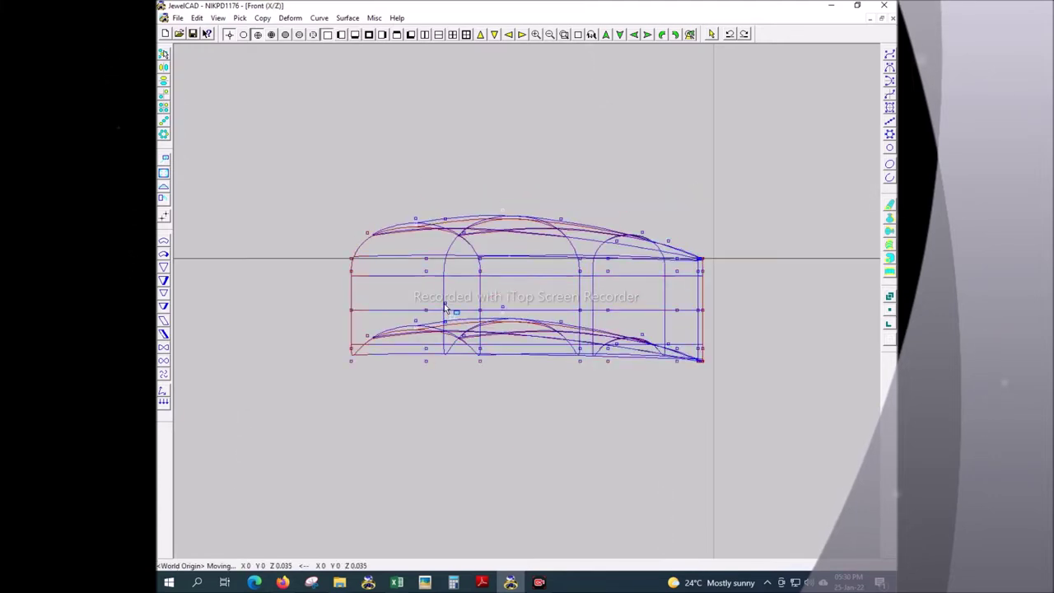
key(F2)
key(F1)
key(F2)
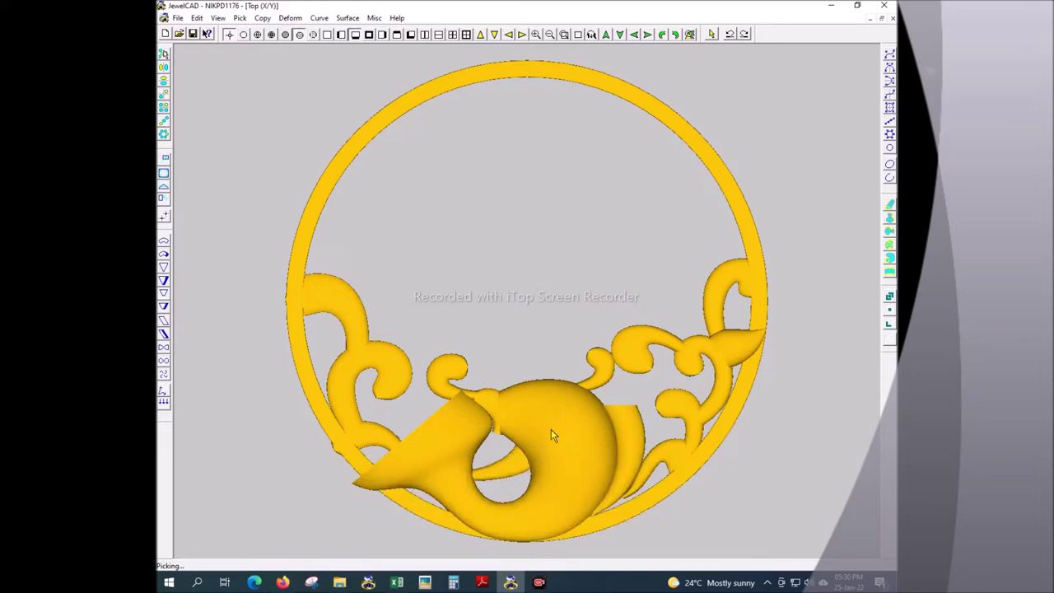
click(549, 431)
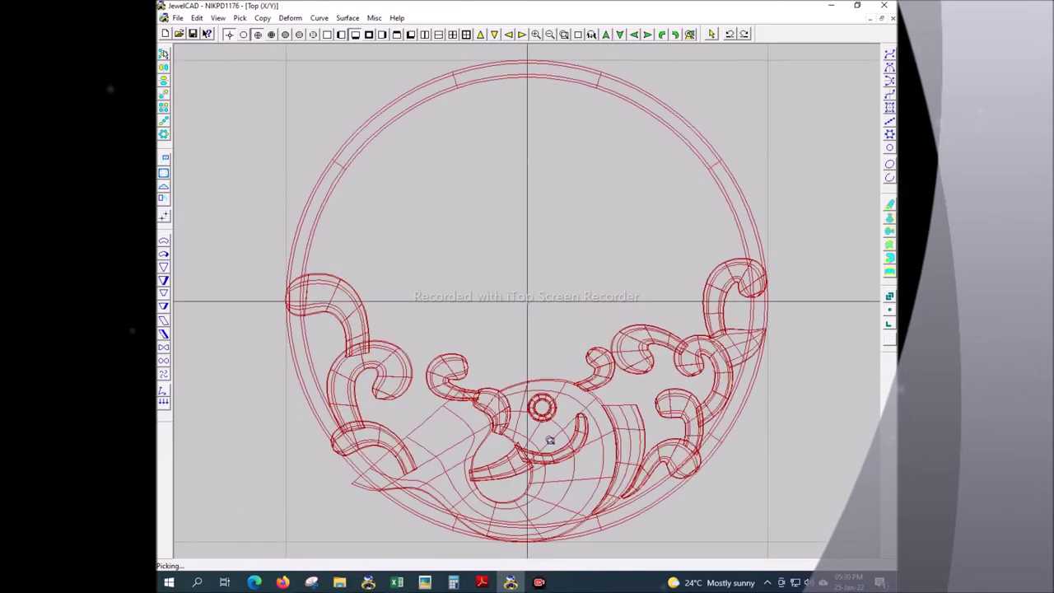
scroll(549, 441, up, 3)
scroll(576, 334, down, 2)
scroll(584, 348, up, 4)
scroll(598, 298, down, 3)
key(F2)
scroll(571, 382, up, 3)
- Lift the fin slightly, map it onto the fish body, and check it shaded
drag(568, 332, 570, 326)
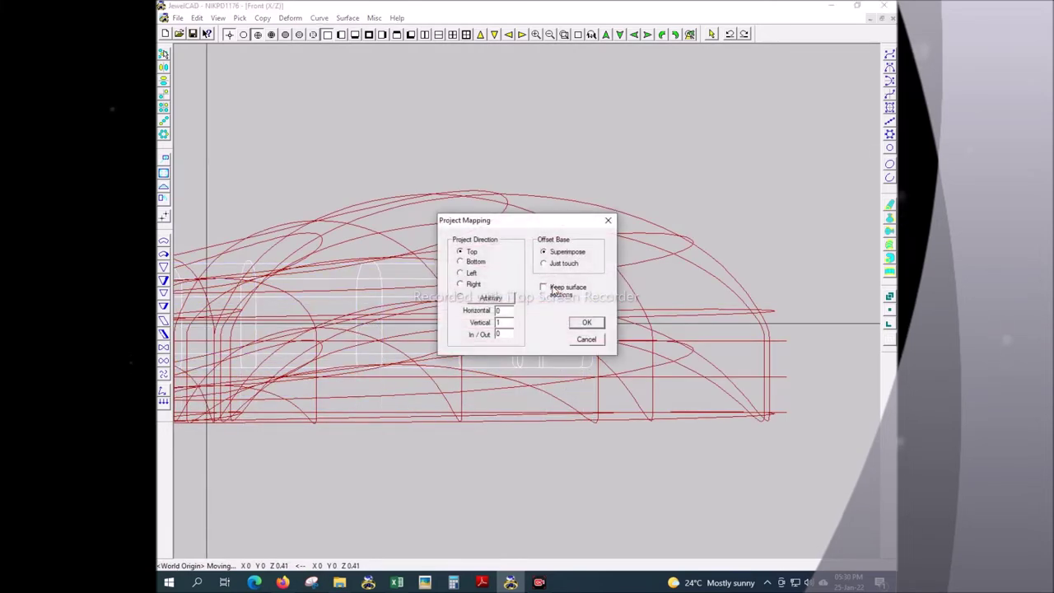
key(Return)
key(F5)
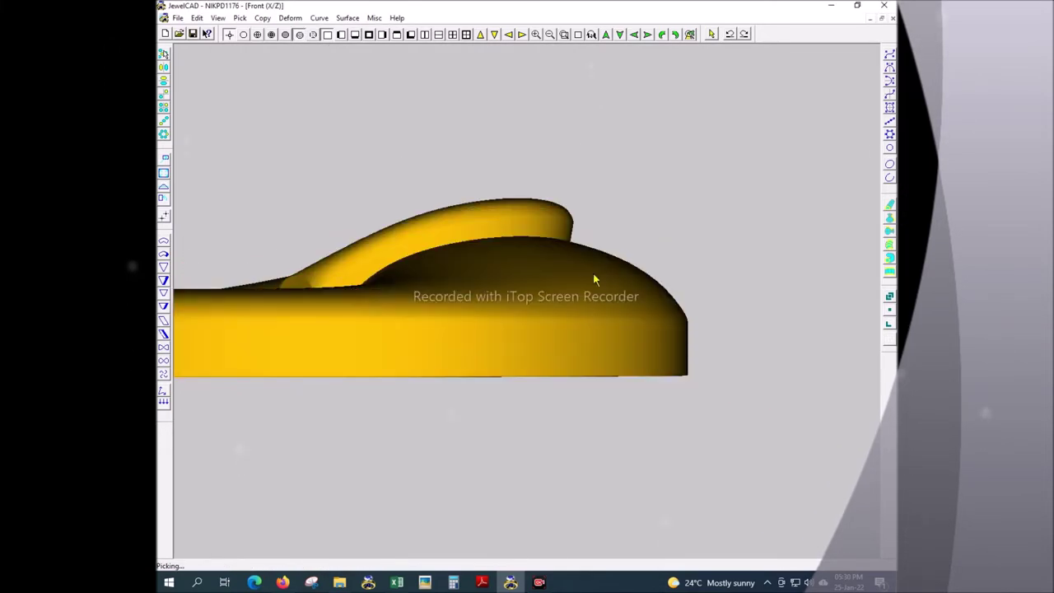
key(F1)
scroll(582, 286, up, 3)
key(F6)
scroll(571, 278, down, 2)
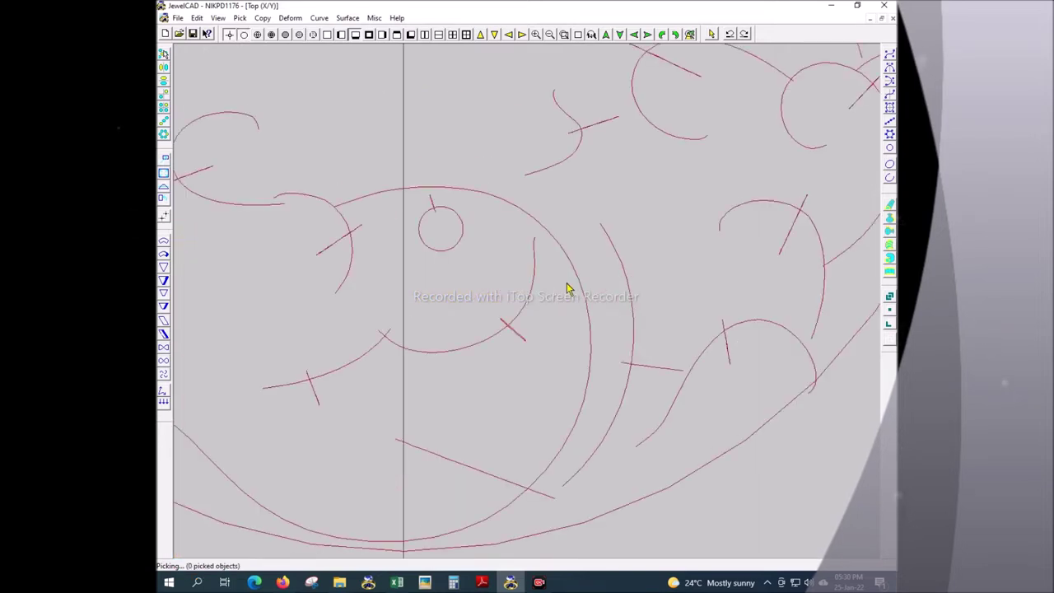
key(F5)
scroll(603, 327, down, 2)
key(F6)
scroll(546, 409, up, 2)
scroll(553, 294, up, 1)
- Pick the small eye ring and raise it higher in the right side view
click(536, 252)
key(F3)
drag(578, 340, 698, 308)
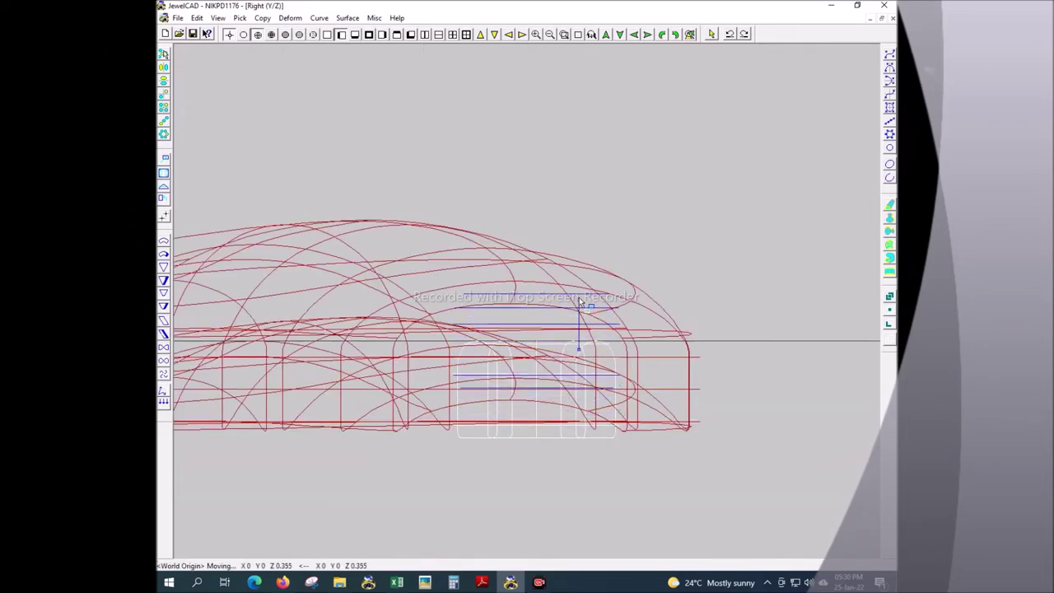
key(F1)
scroll(596, 318, down, 2)
scroll(609, 305, down, 2)
scroll(616, 302, down, 2)
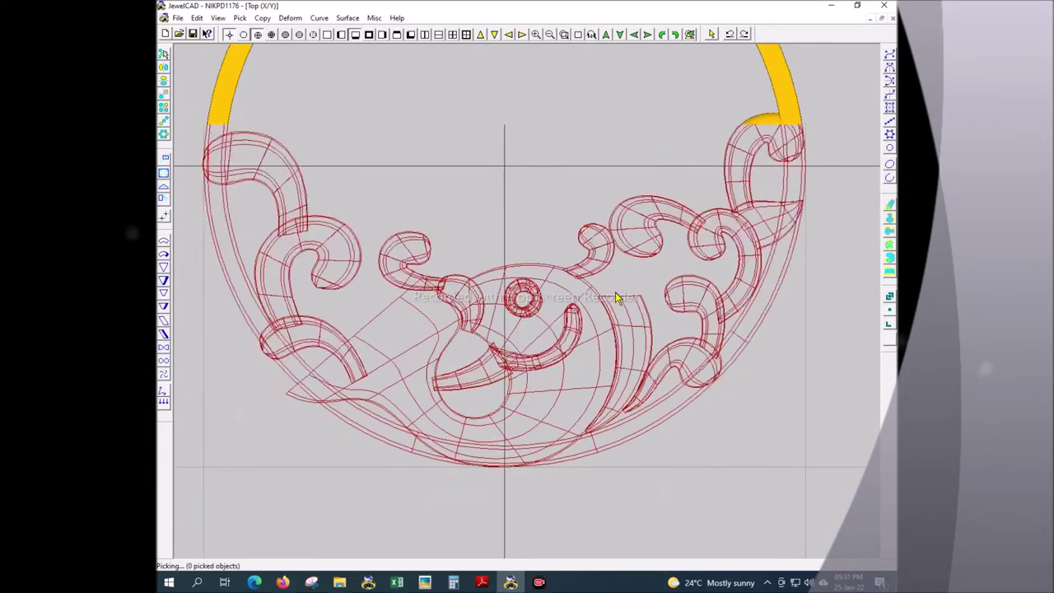
- Preview the pendant shaded, then pick the left and right swirls and isolate them on screen
key(F6)
key(F5)
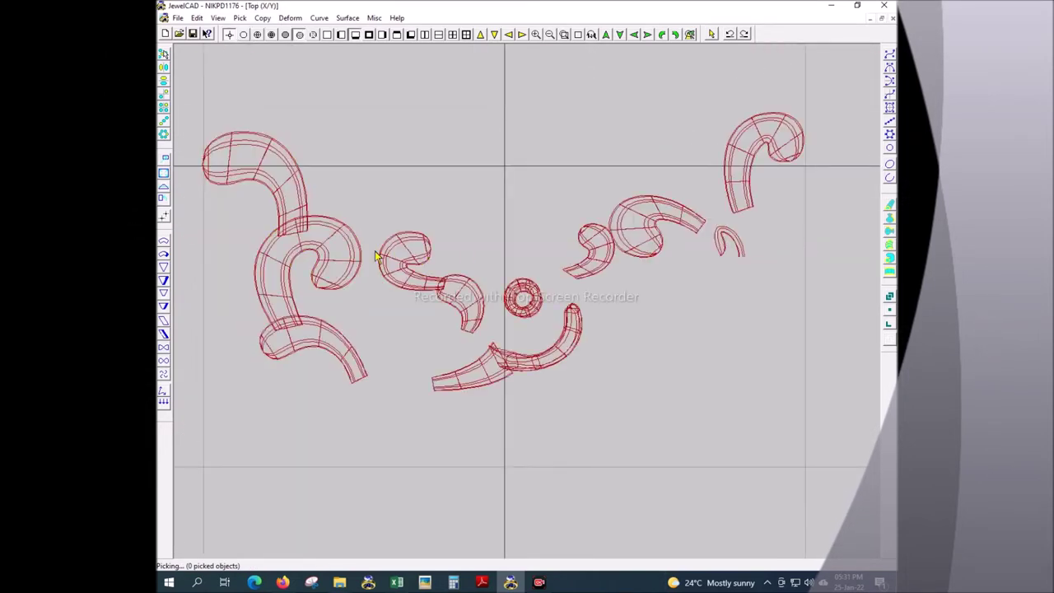
click(290, 224)
click(321, 335)
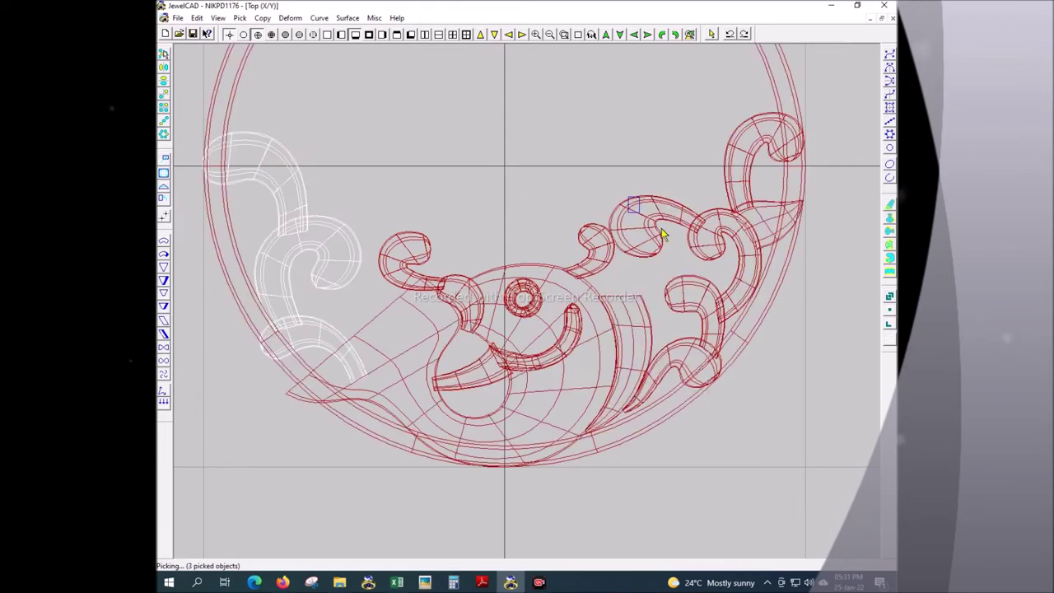
click(646, 224)
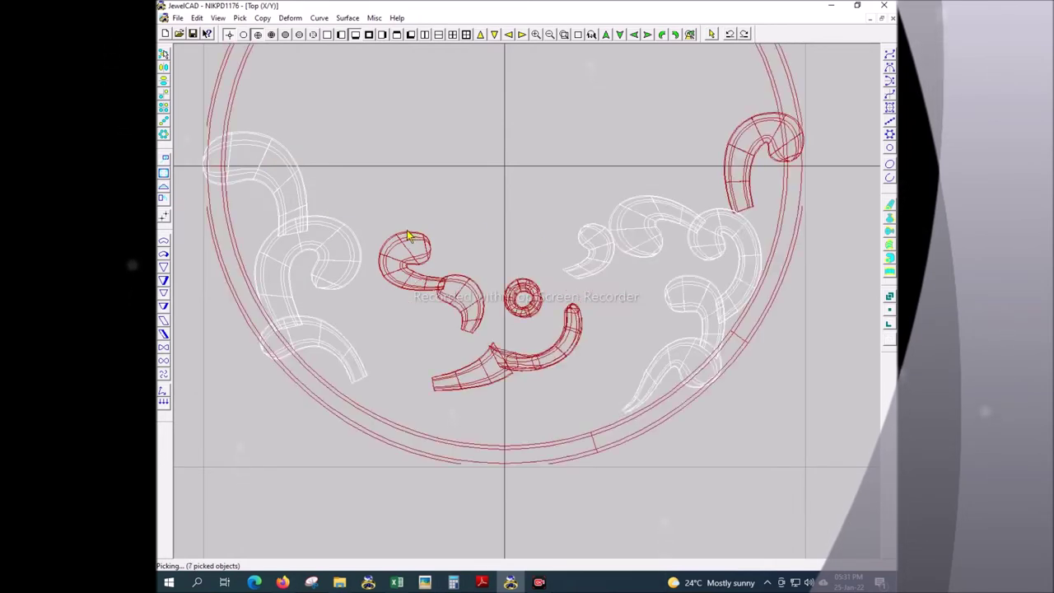
key(ctrl+u)
key(ctrl+z)
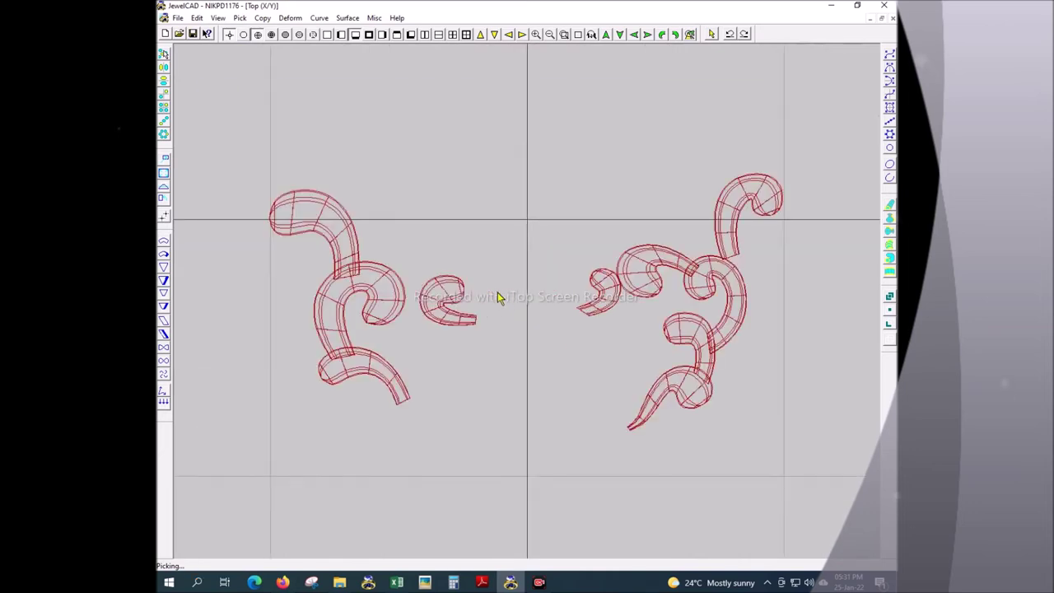
- Zoom in and out on the swirls and orbit the 3D view around the C-shaped scroll
scroll(318, 268, up, 5)
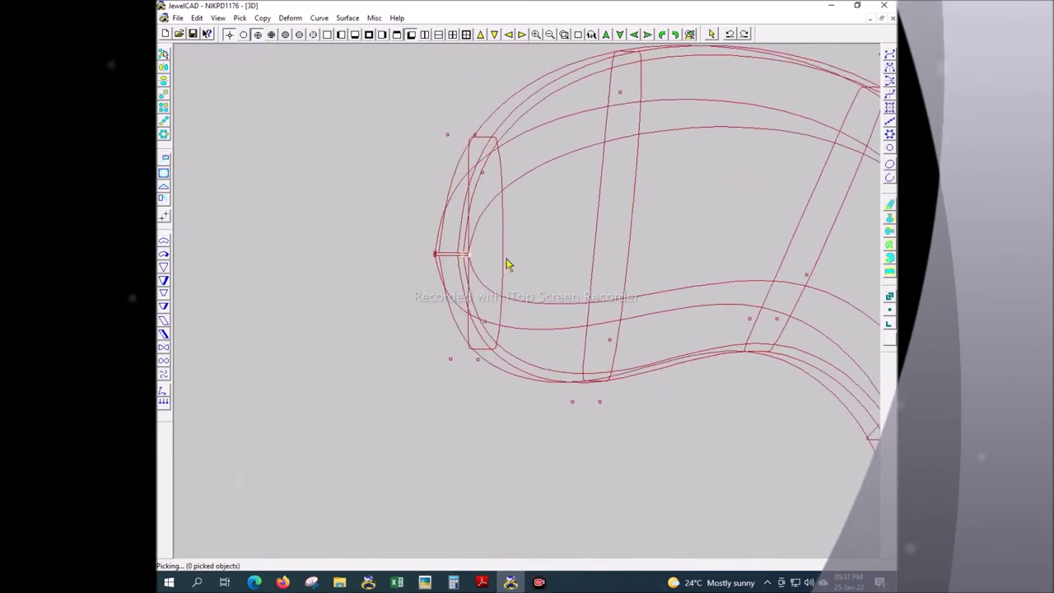
scroll(508, 263, down, 5)
scroll(482, 383, up, 5)
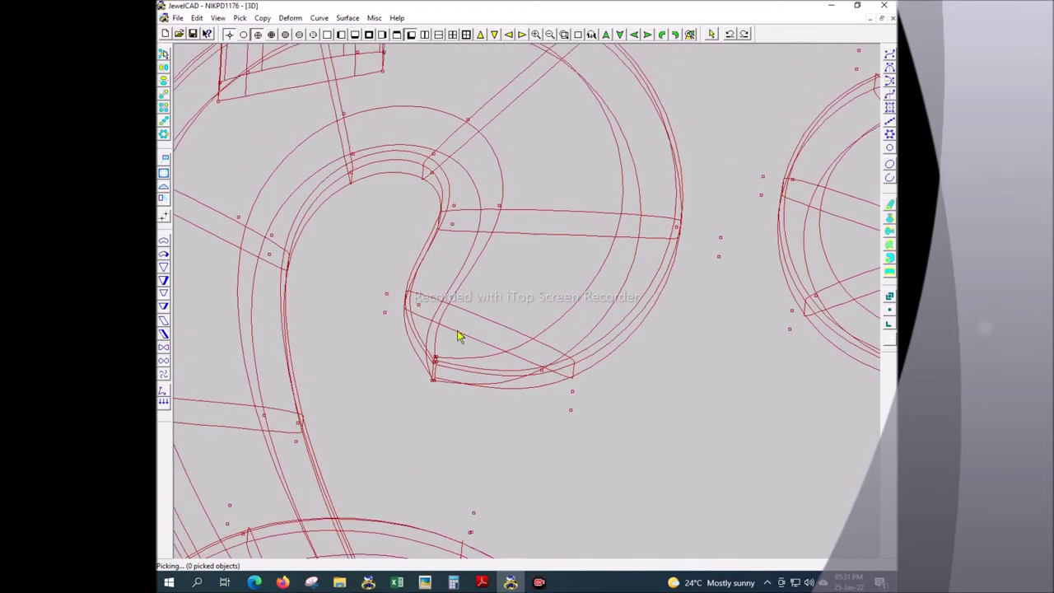
scroll(421, 377, down, 5)
scroll(447, 428, up, 3)
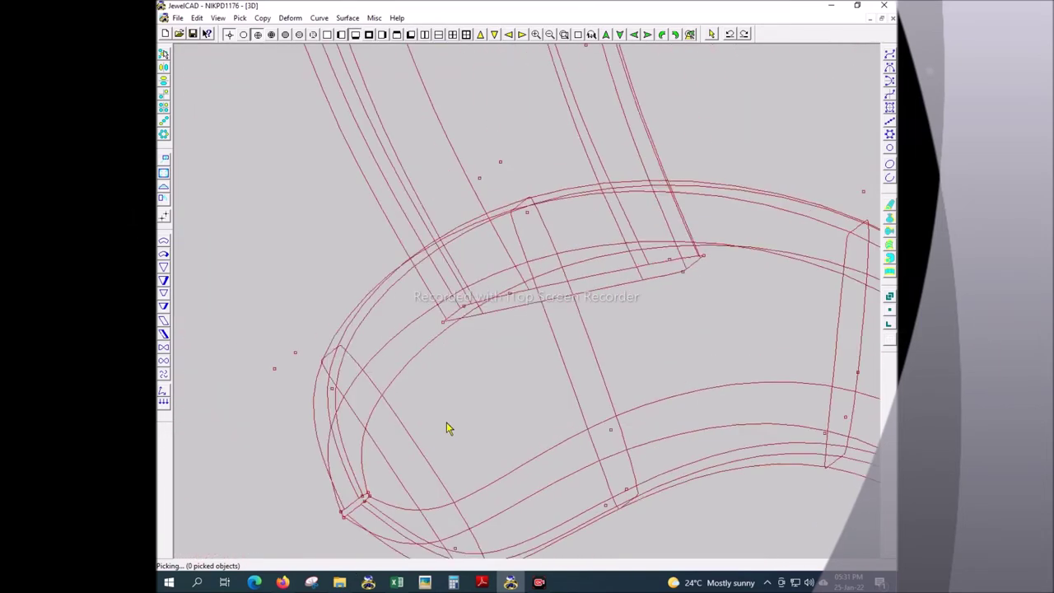
scroll(380, 489, up, 2)
scroll(368, 492, down, 2)
scroll(548, 400, down, 2)
scroll(600, 388, down, 2)
scroll(733, 223, up, 4)
drag(518, 305, 628, 265)
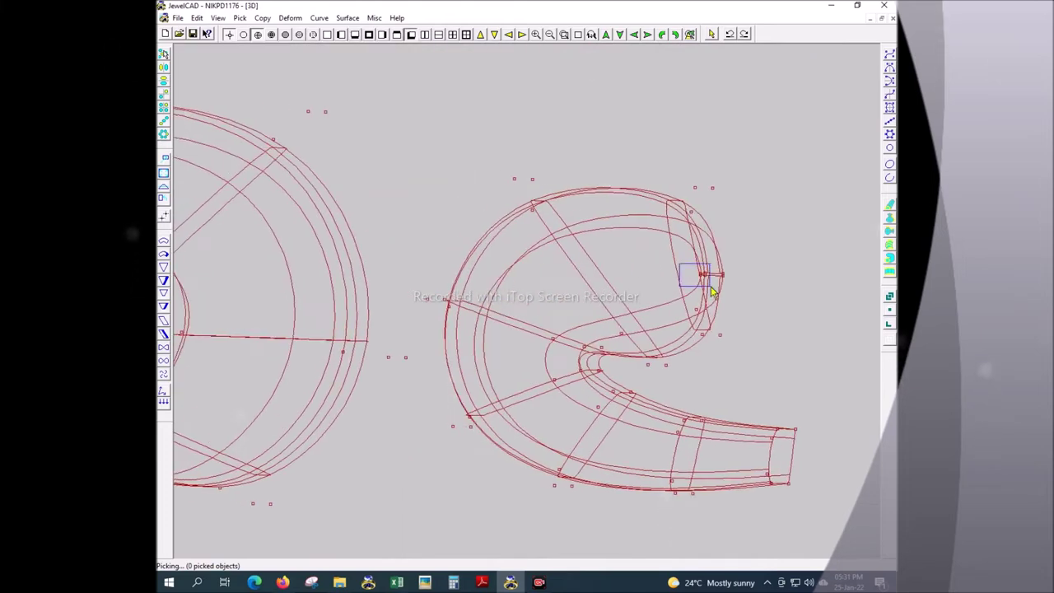
- Compare the C-shaped piece between the Top view and a rotated 3D view
key(F1)
scroll(658, 293, down, 2)
scroll(741, 305, up, 2)
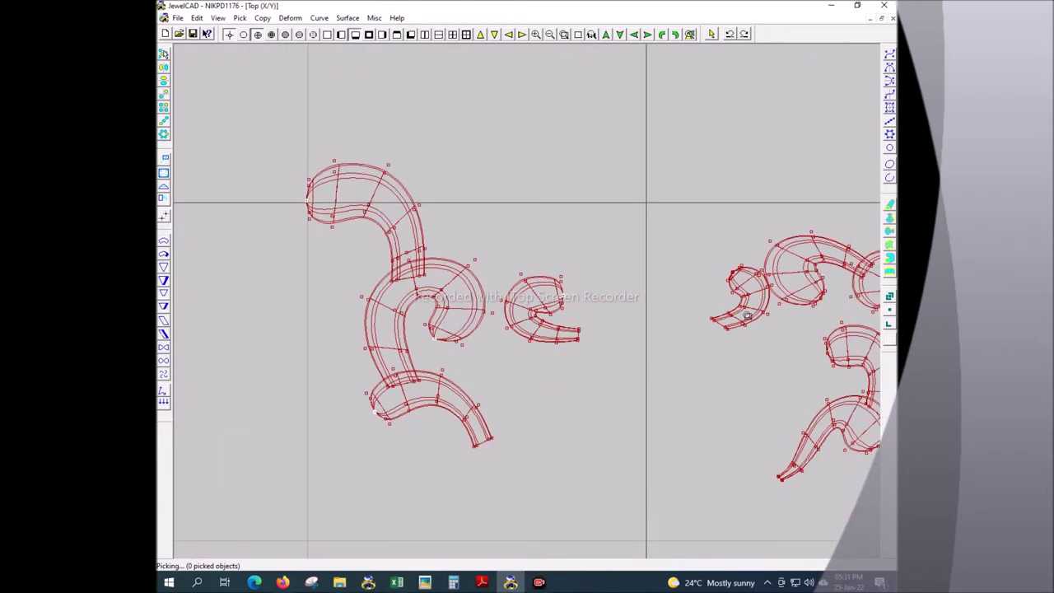
key(F4)
drag(489, 302, 453, 294)
key(F1)
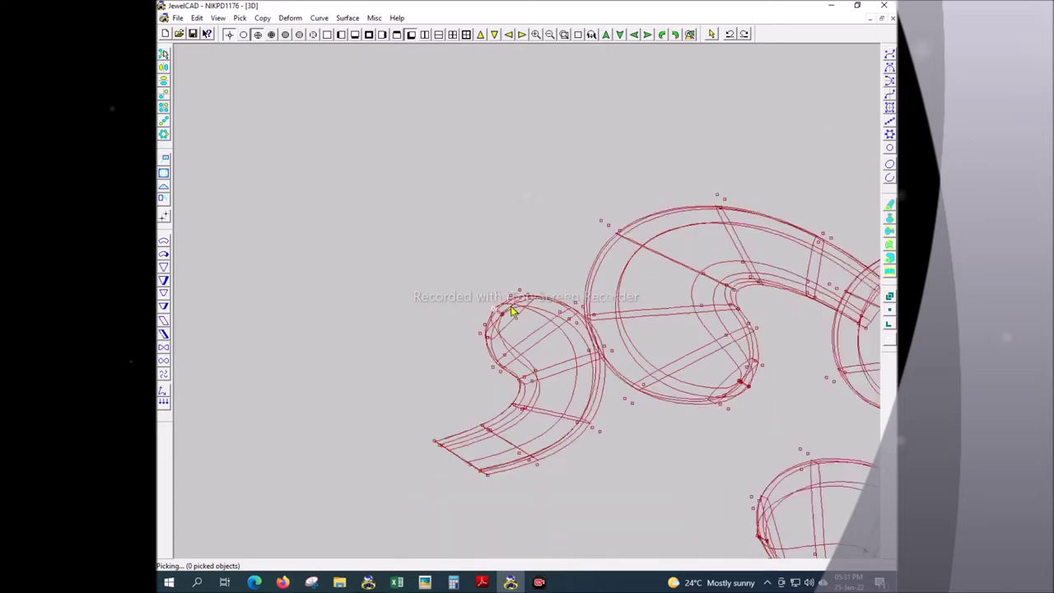
key(F4)
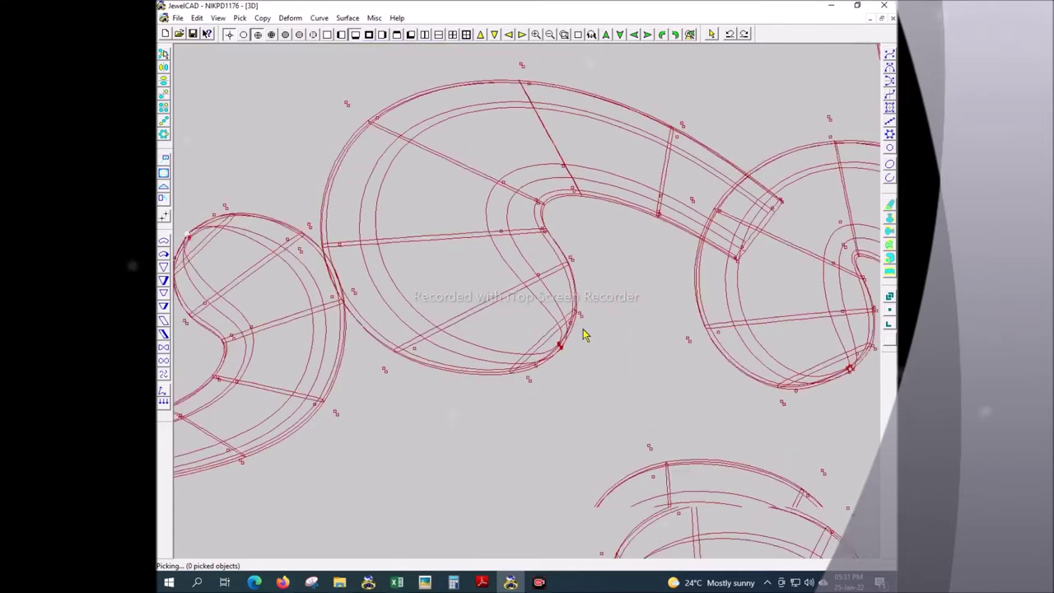
- Zoom in and out in the 3D view to inspect the swirl tubes up close
scroll(617, 416, down, 3)
scroll(545, 346, up, 4)
scroll(581, 258, up, 1)
scroll(637, 365, down, 2)
scroll(611, 418, down, 1)
scroll(531, 348, up, 3)
scroll(551, 247, down, 2)
scroll(560, 144, down, 2)
scroll(560, 157, down, 2)
scroll(548, 169, down, 1)
scroll(486, 390, up, 2)
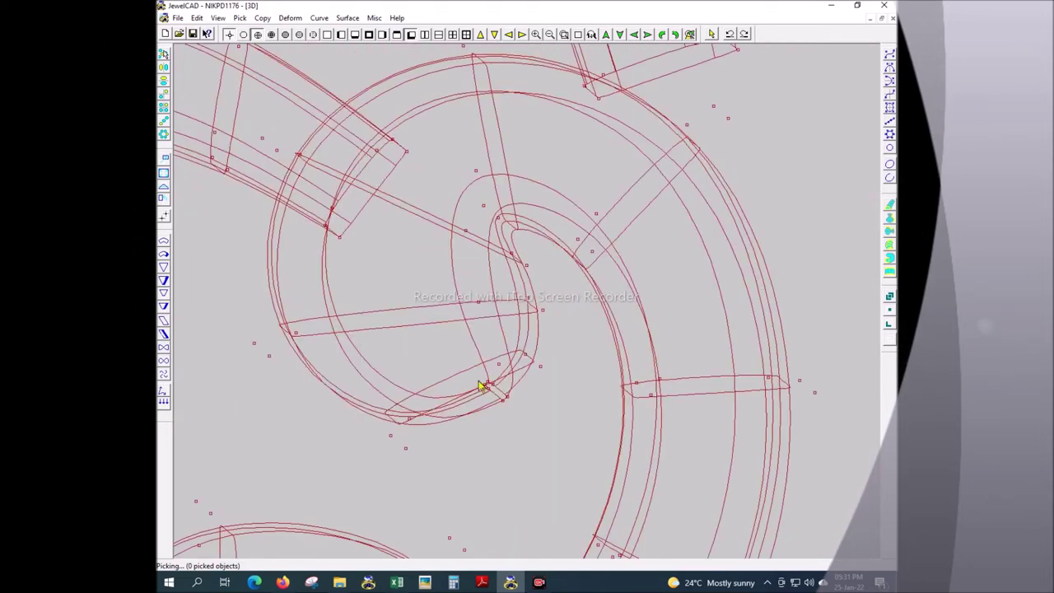
scroll(532, 305, down, 2)
scroll(581, 172, down, 2)
scroll(493, 302, up, 4)
scroll(514, 288, down, 2)
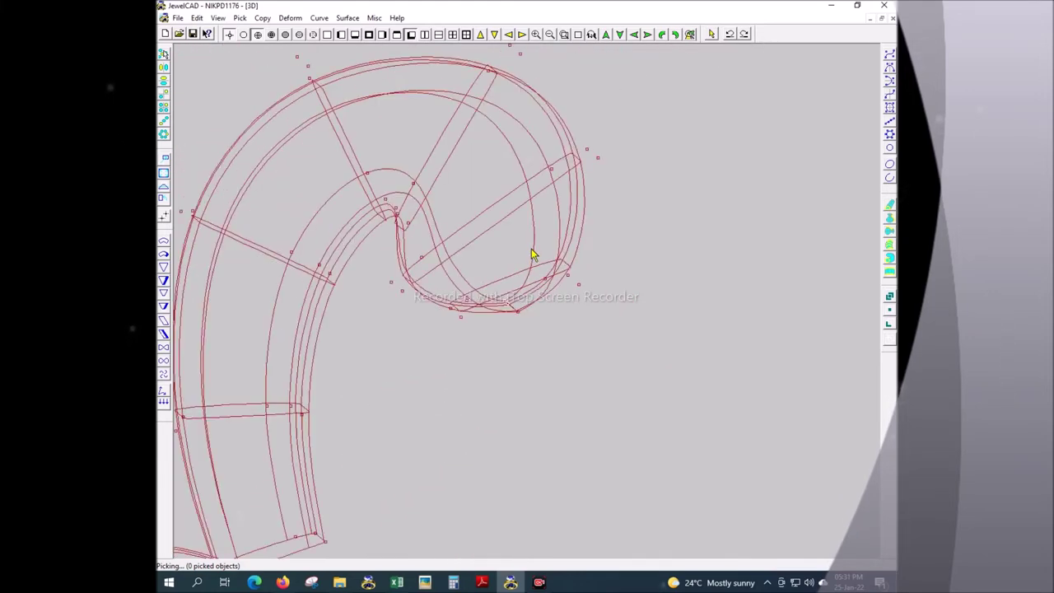
scroll(604, 285, down, 2)
- Drag both scroll groups vertically onto the X axis in the Front view, then show the shaded Top view
key(t)
key(f)
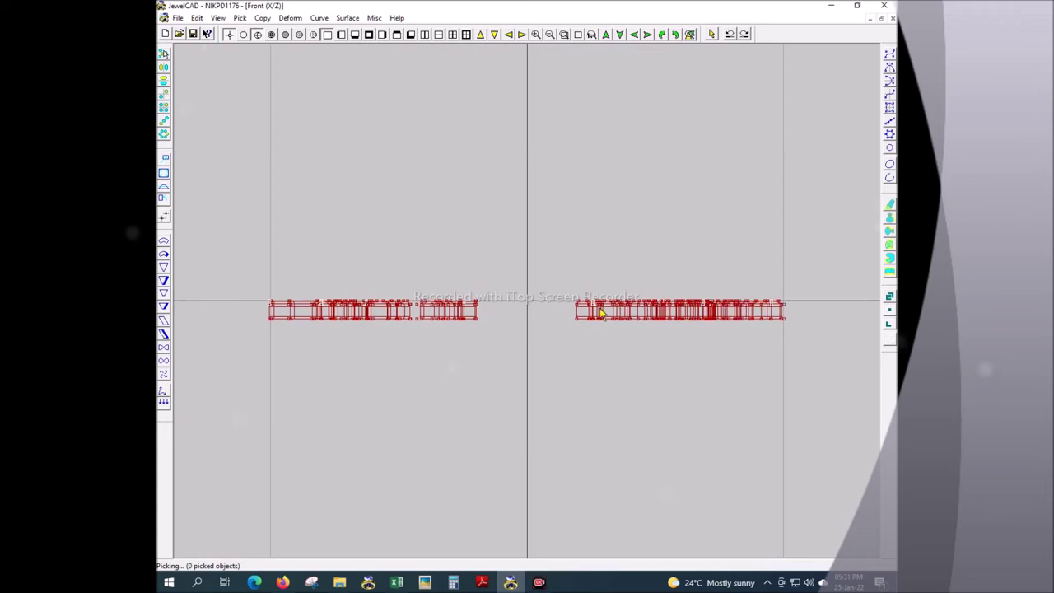
scroll(647, 309, up, 2)
drag(428, 292, 427, 296)
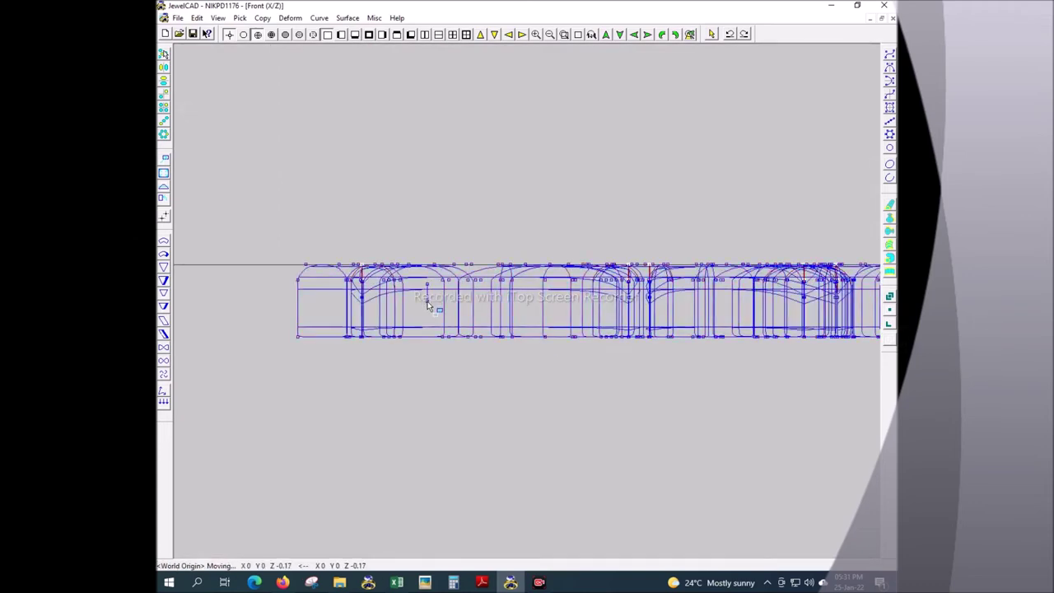
scroll(428, 298, down, 3)
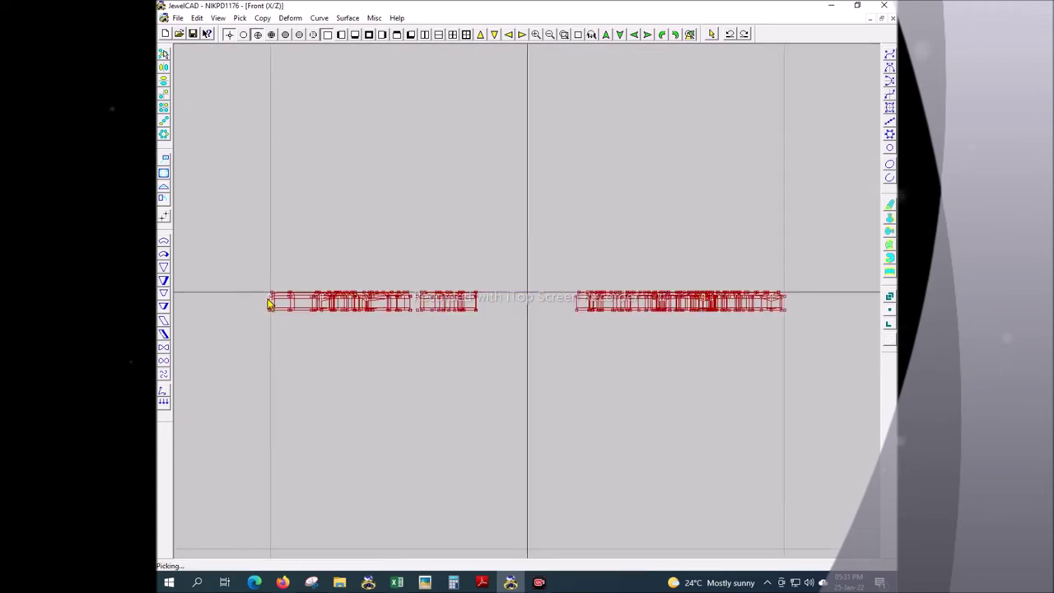
drag(738, 242, 609, 339)
drag(558, 309, 552, 288)
key(F1)
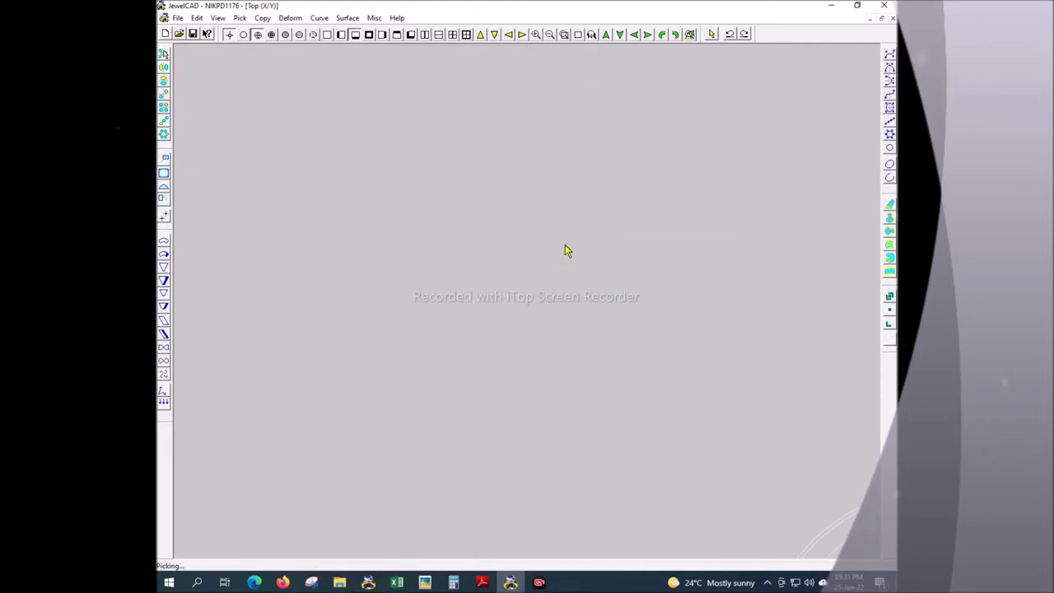
key(F5)
drag(268, 187, 360, 280)
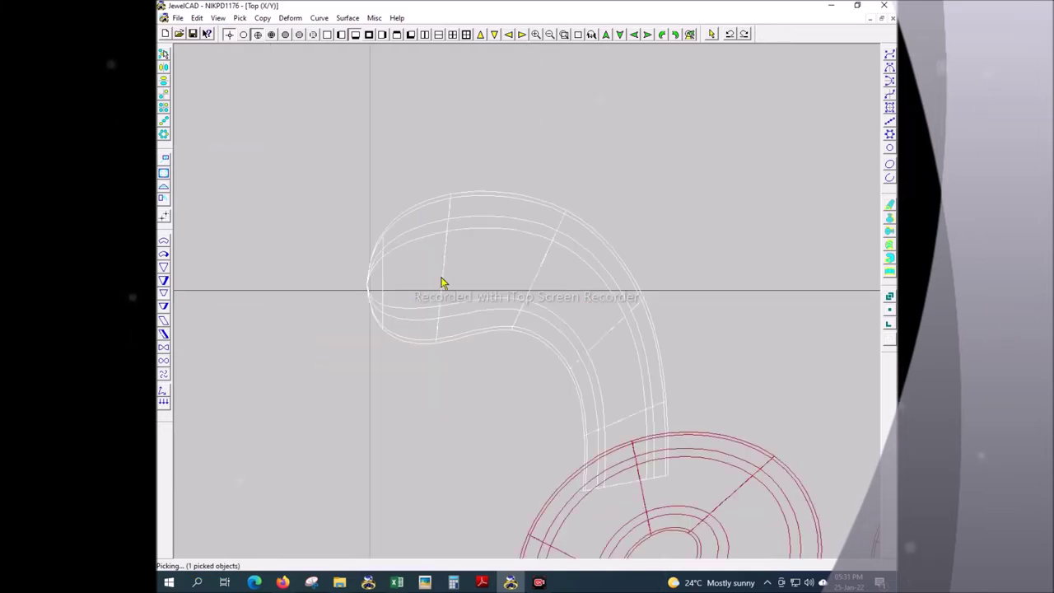
drag(451, 205, 427, 325)
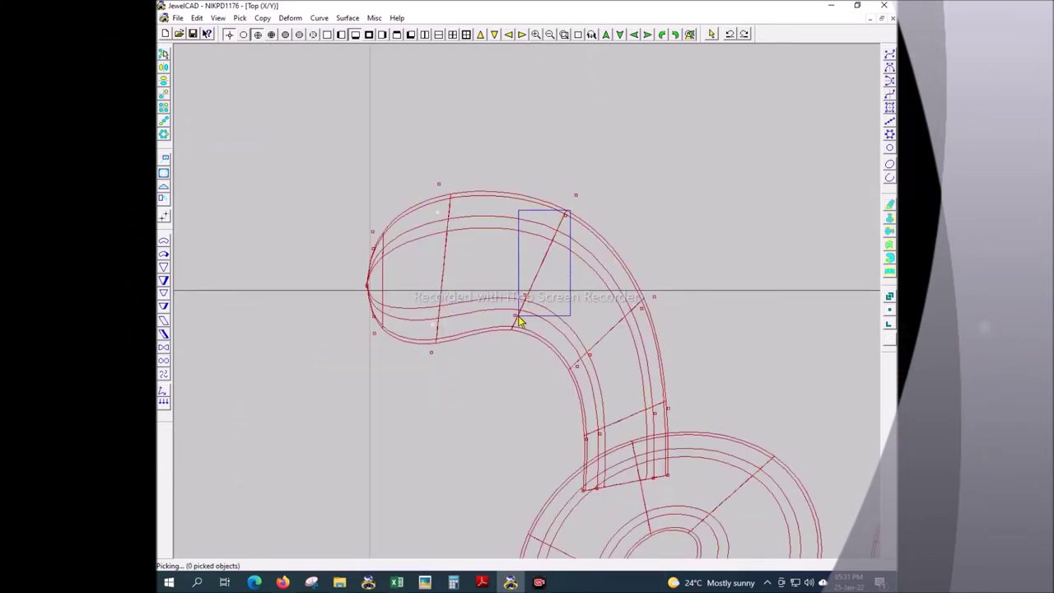
scroll(524, 312, down, 2)
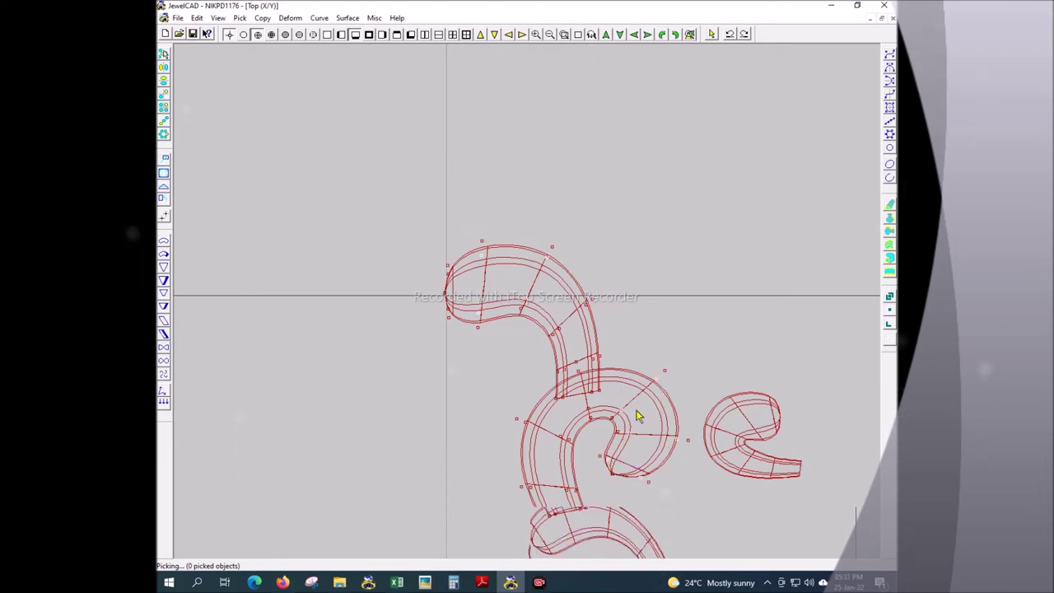
scroll(651, 387, down, 1)
scroll(661, 370, up, 3)
scroll(616, 454, down, 1)
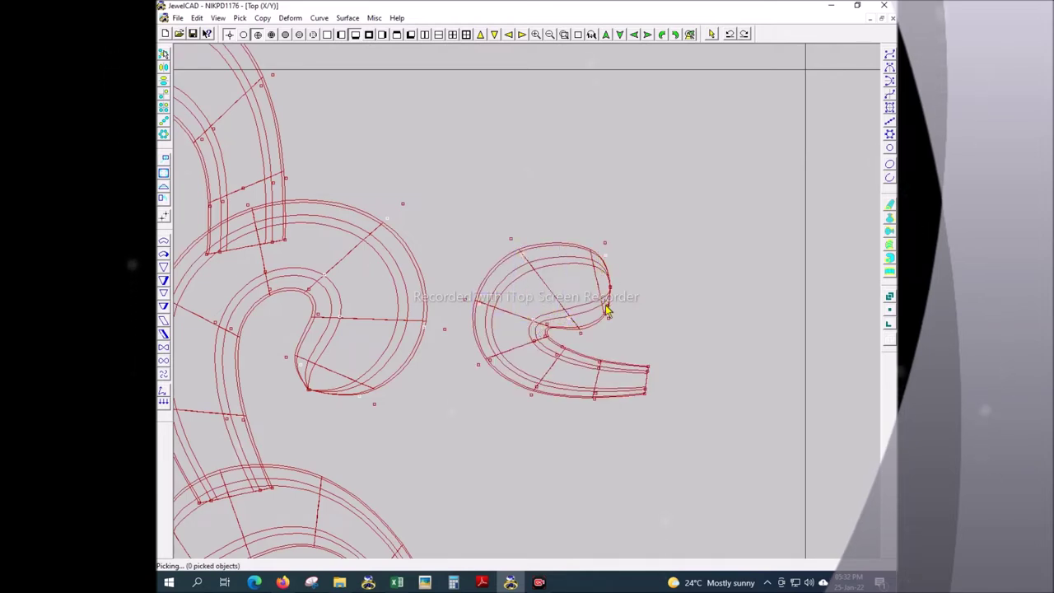
scroll(529, 349, down, 1)
scroll(384, 428, down, 1)
click(365, 425)
scroll(381, 336, up, 3)
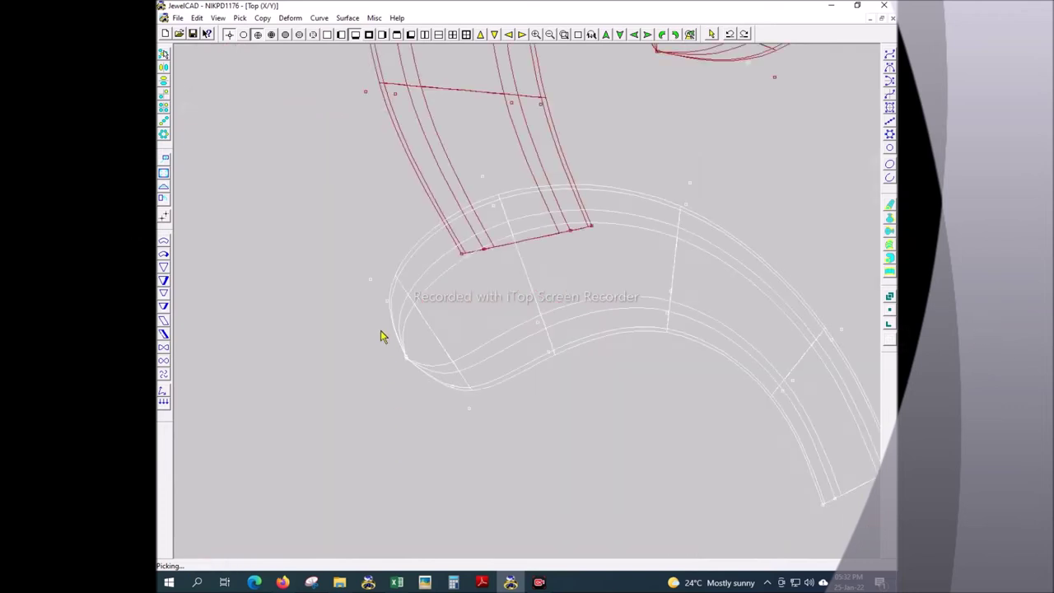
drag(379, 290, 405, 317)
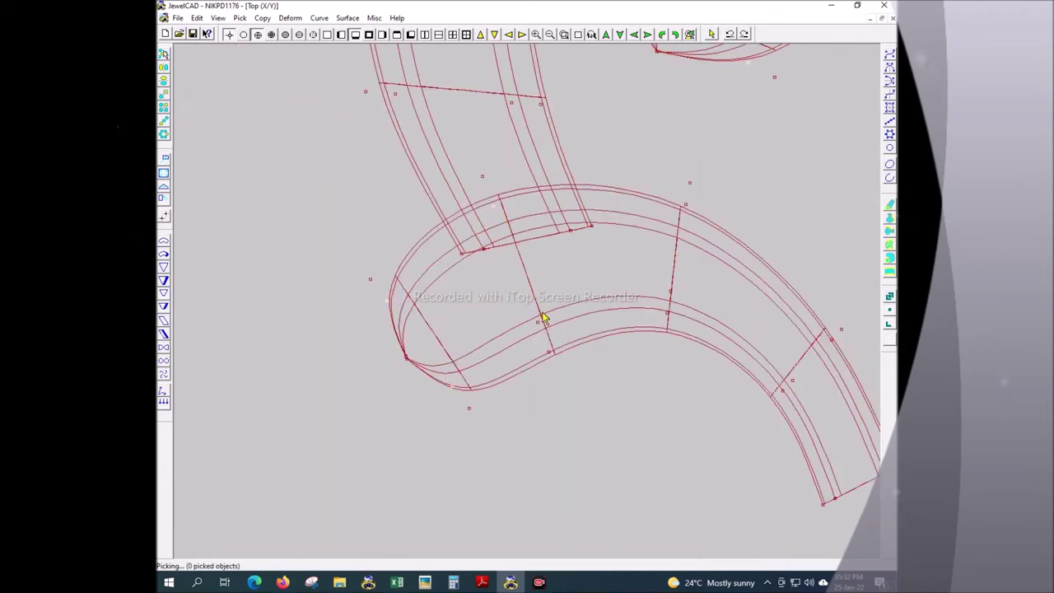
scroll(652, 246, down, 1)
scroll(651, 317, down, 1)
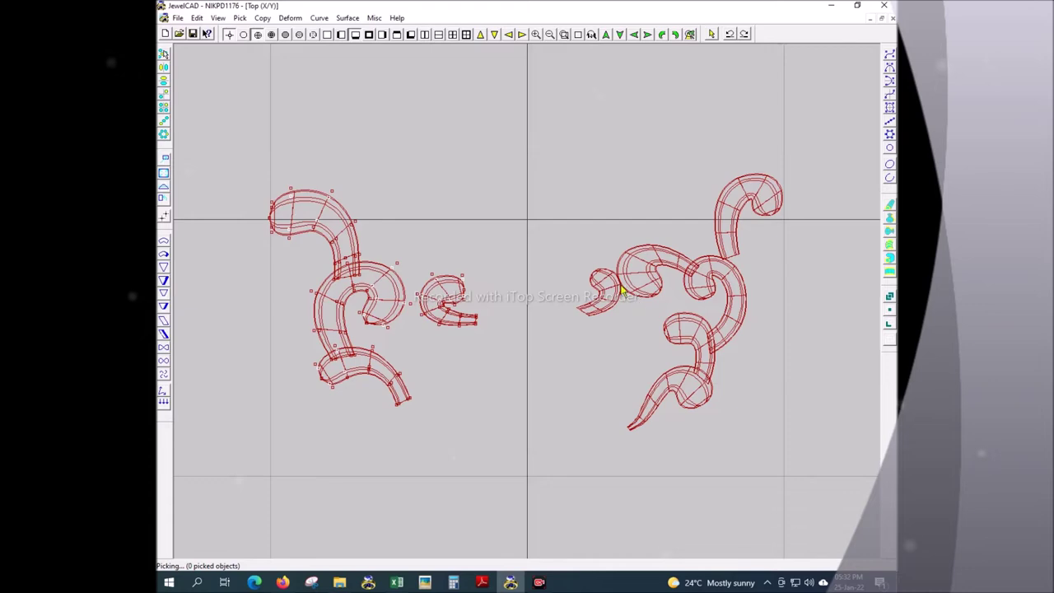
- Show control points on the small curl and large swirl, and box-select the lower right swirl
scroll(635, 298, up, 2)
click(576, 293)
click(580, 284)
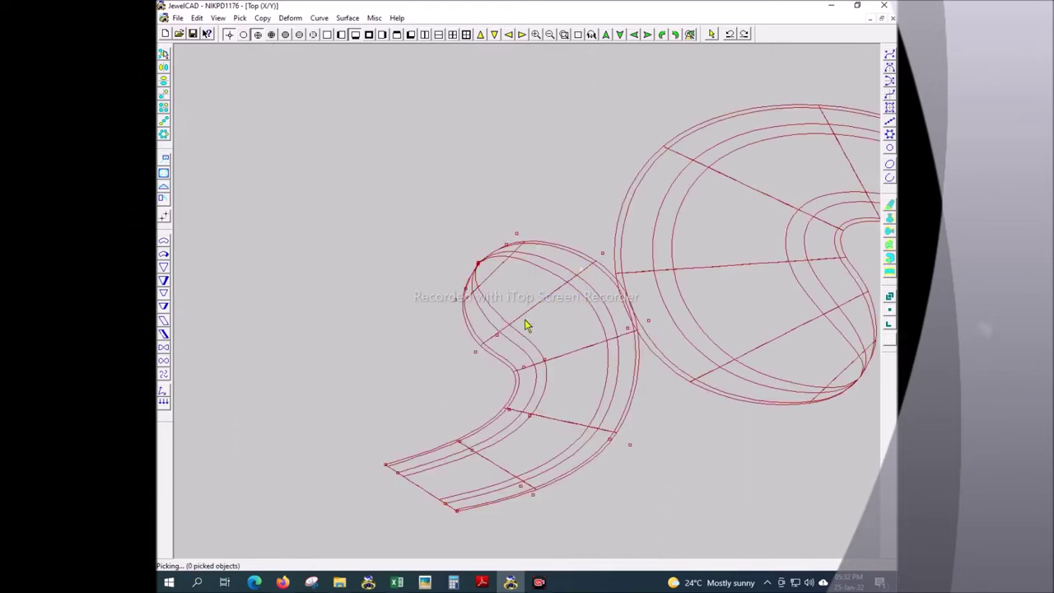
scroll(503, 337, down, 2)
click(736, 286)
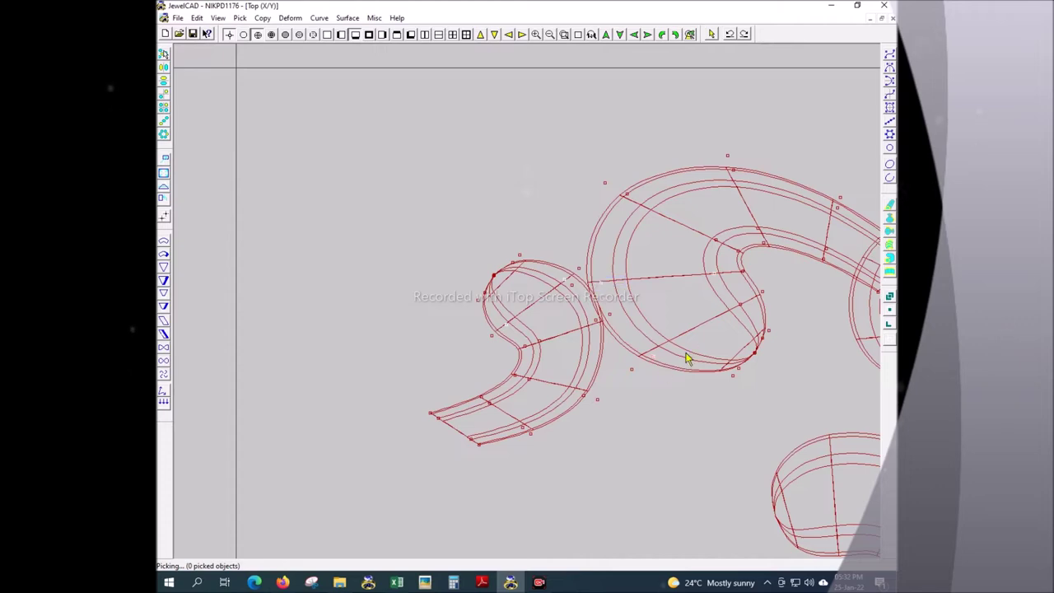
scroll(742, 315, down, 1)
scroll(651, 419, up, 1)
scroll(581, 371, down, 1)
scroll(503, 428, down, 1)
scroll(522, 418, down, 1)
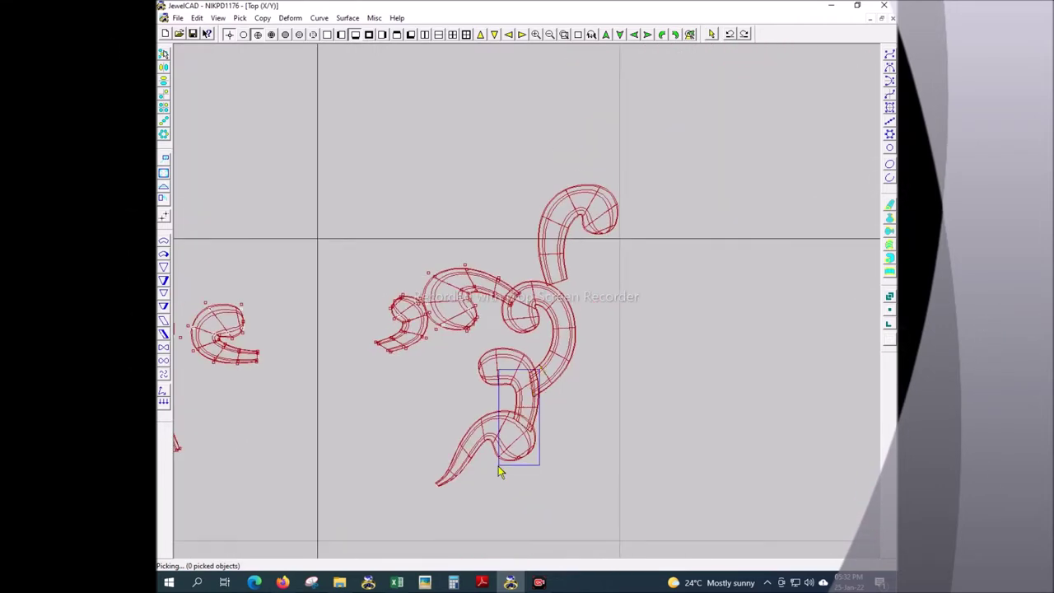
drag(539, 370, 500, 471)
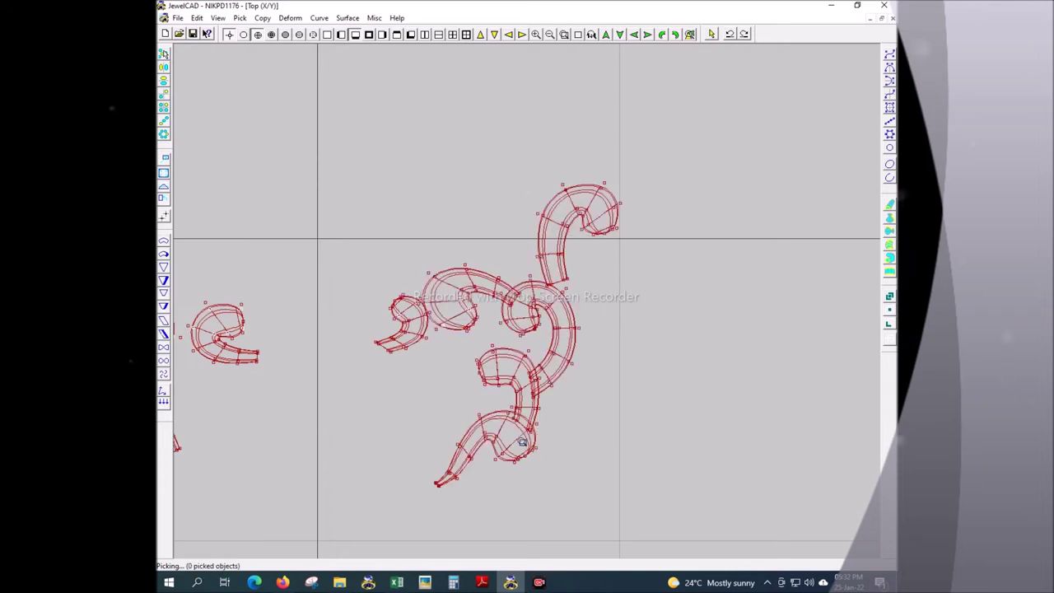
- Box-pick control points on the swirl's inner curve and the upper curls
scroll(522, 442, up, 2)
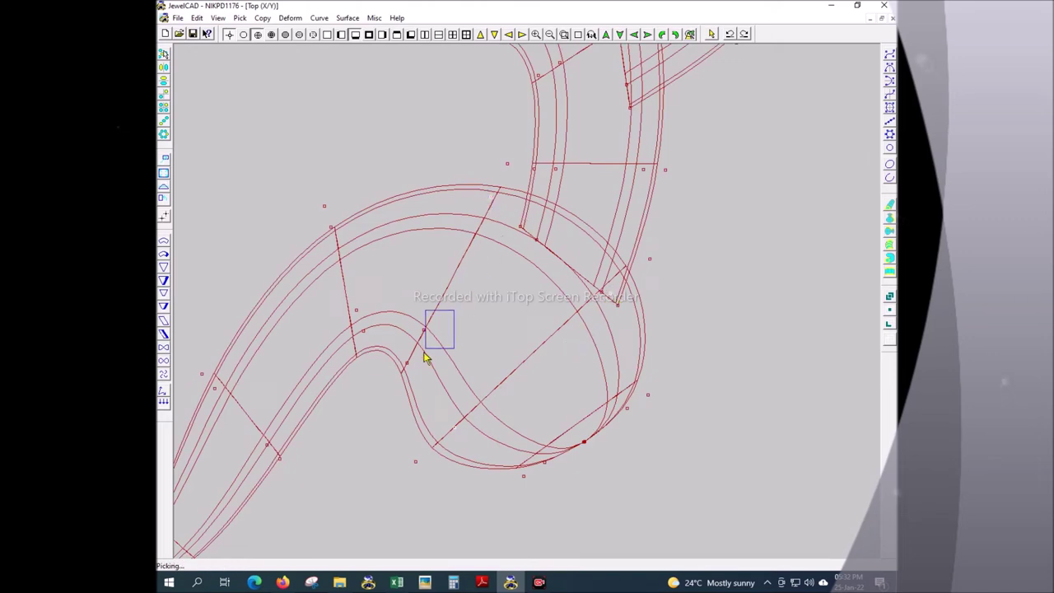
scroll(631, 418, down, 1)
scroll(565, 283, down, 1)
scroll(508, 230, up, 2)
drag(521, 191, 583, 344)
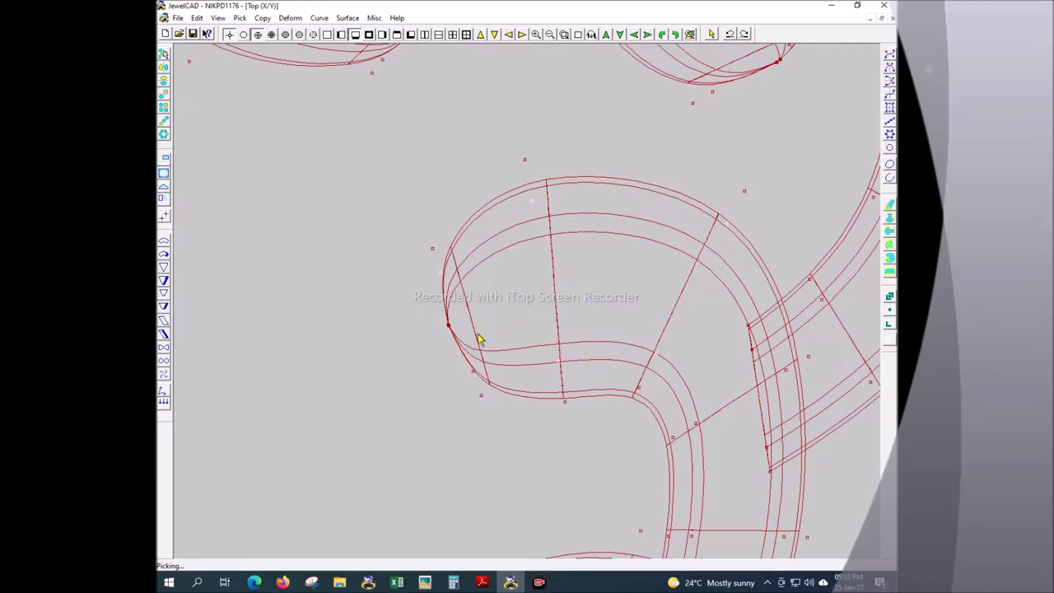
scroll(494, 364, down, 2)
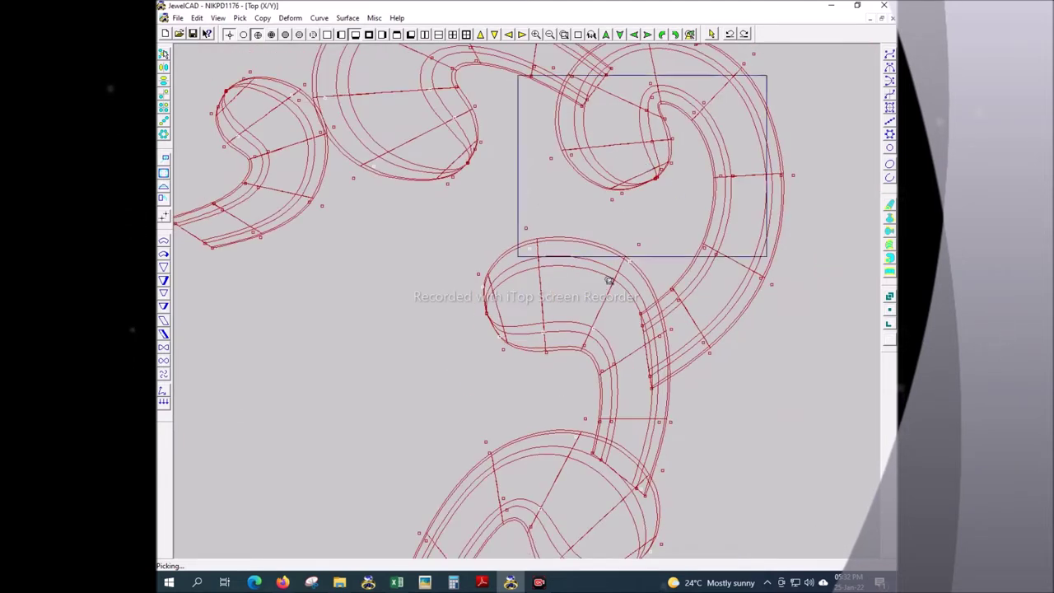
scroll(618, 252, up, 2)
drag(533, 309, 553, 301)
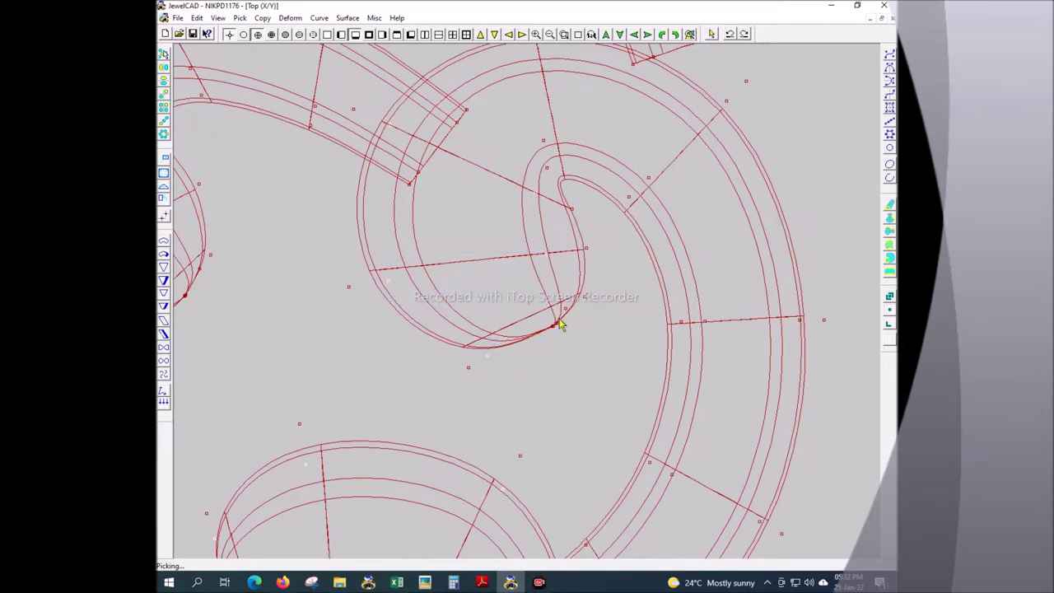
- Lift the picked curl points upward in the Front view and return to the Top view
scroll(565, 219, down, 1)
scroll(628, 145, down, 1)
scroll(651, 195, up, 2)
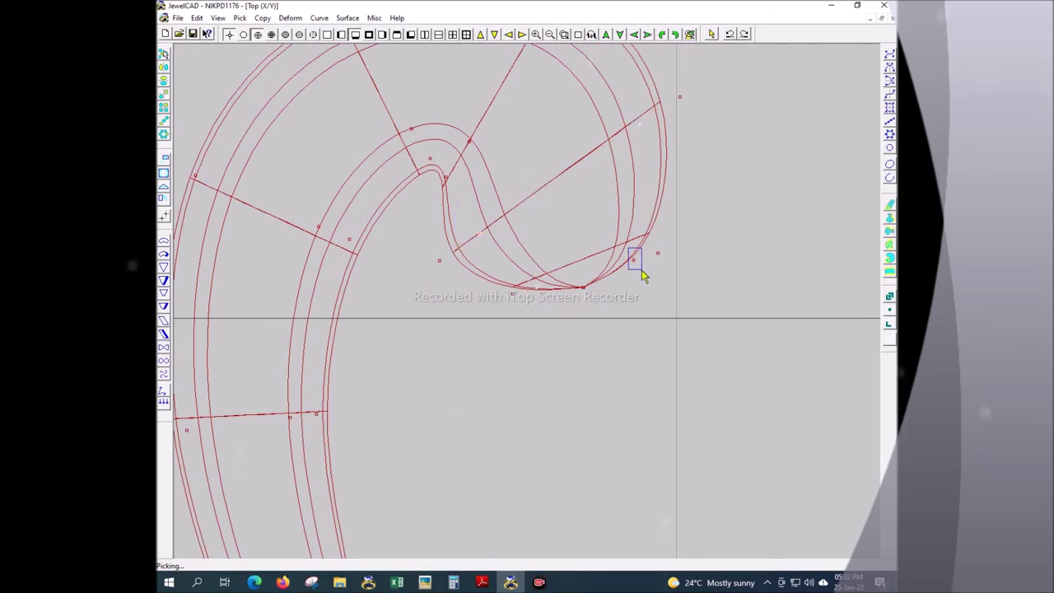
scroll(566, 176, down, 1)
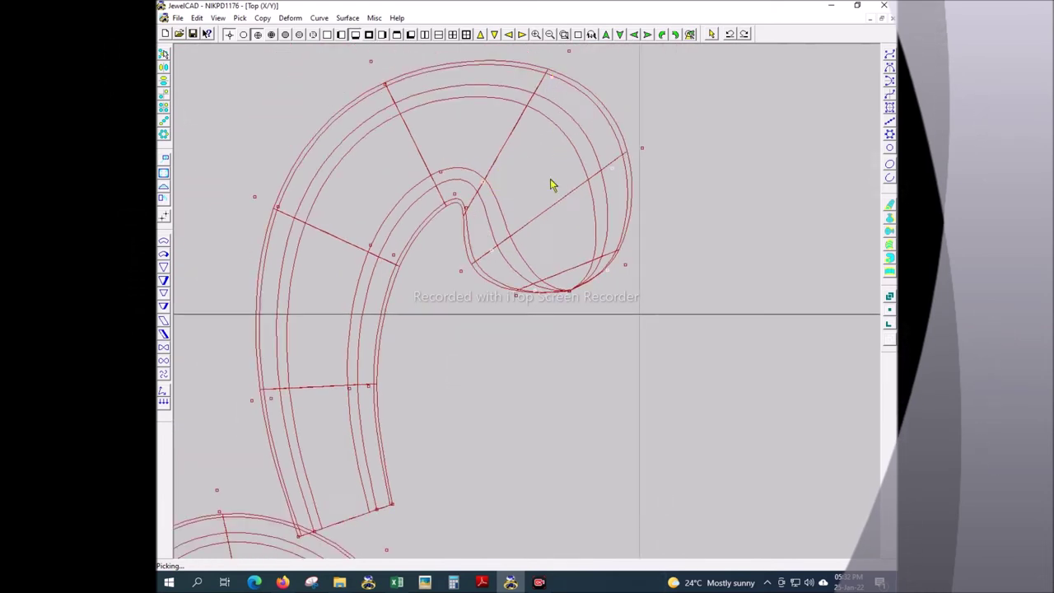
scroll(552, 186, down, 1)
key(F2)
scroll(518, 392, up, 2)
drag(626, 244, 623, 230)
key(F1)
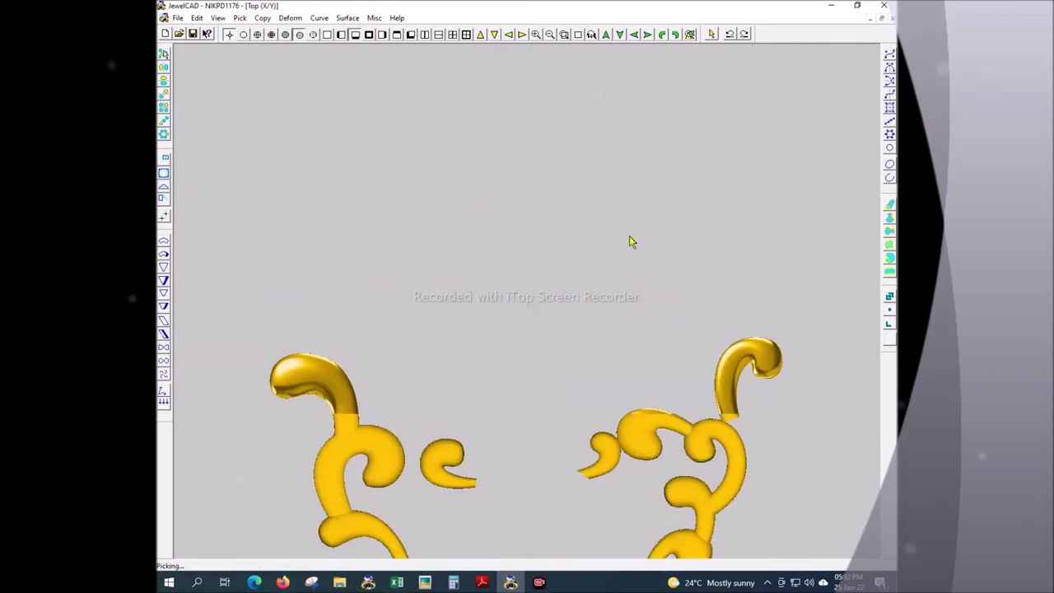
- Delete the selected curves, restore them with undo, then press Delete again
key(Delete)
key(ctrl+z)
key(Delete)
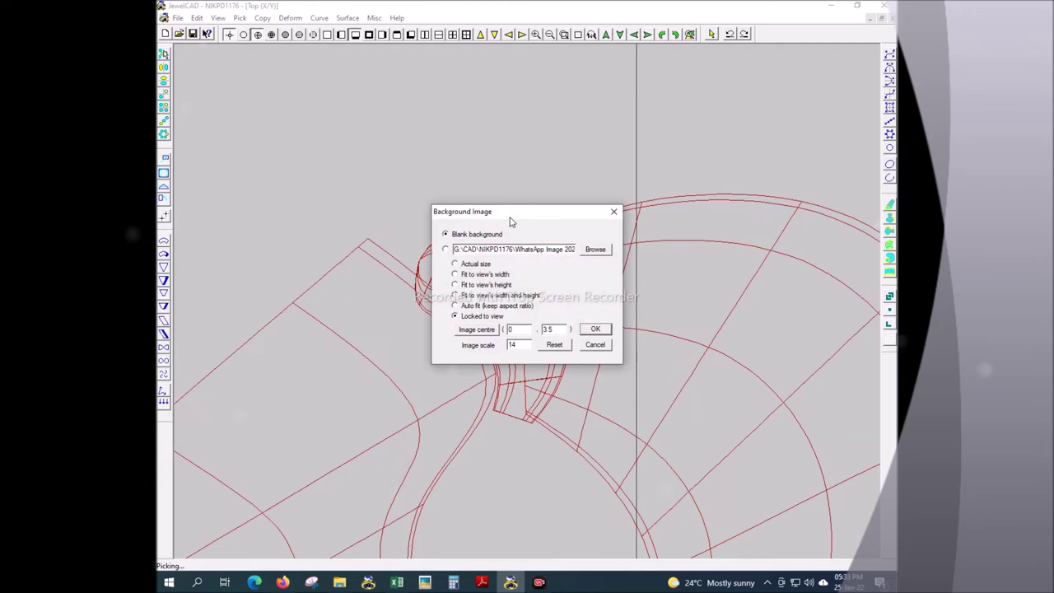
- Apply the reference photo background and move the fish-nose curve to a new height in side view
key(Return)
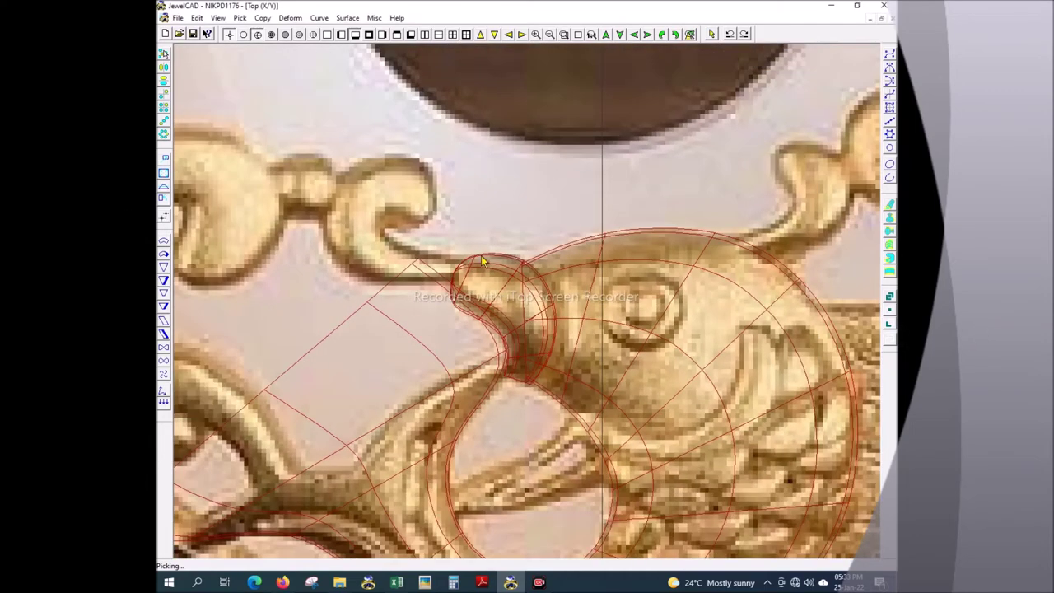
click(497, 318)
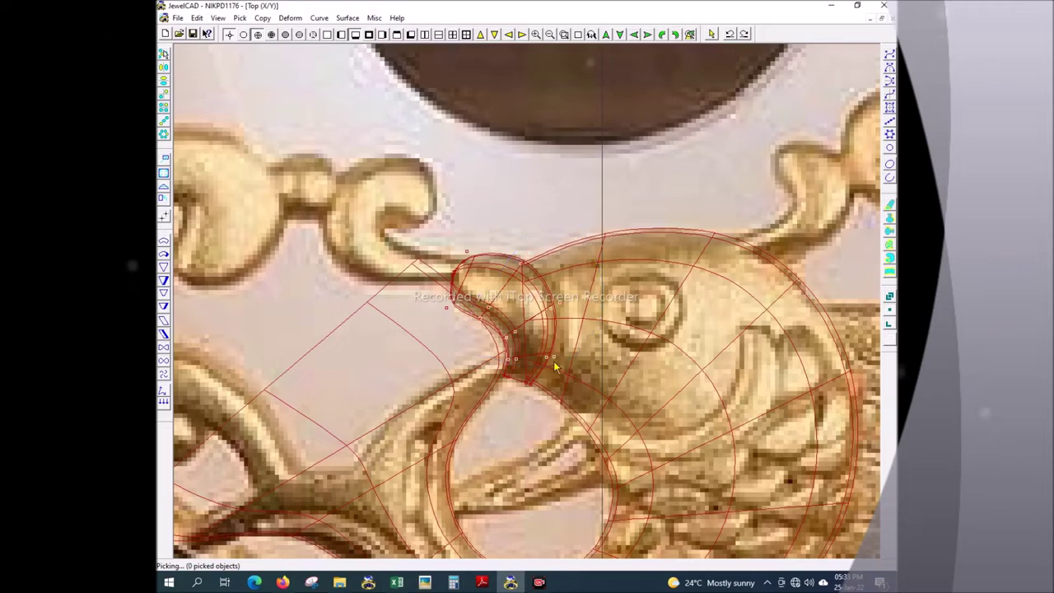
key(F7)
click(612, 354)
key(F5)
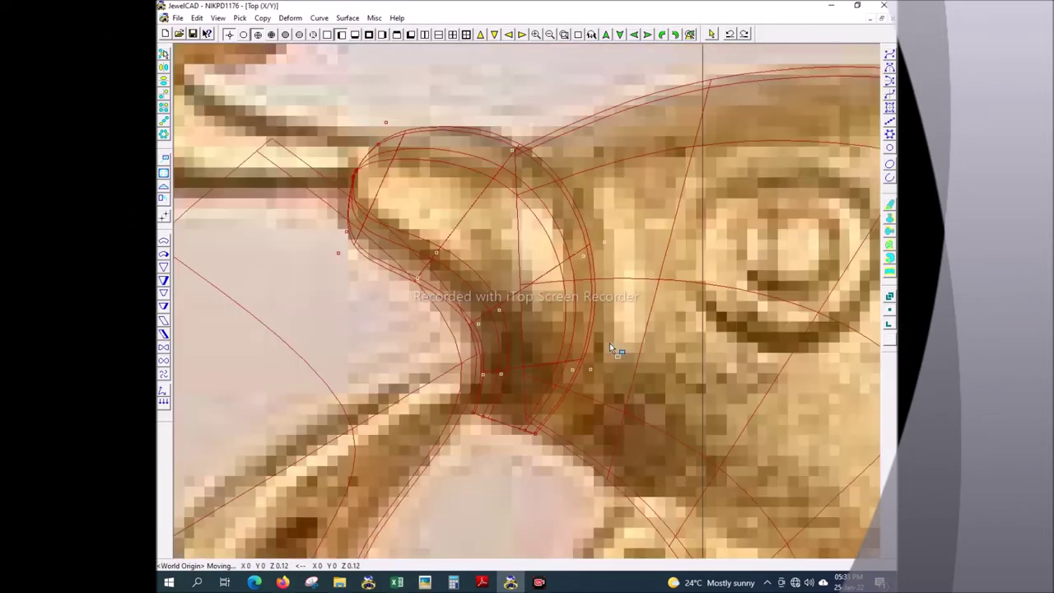
key(F7)
click(588, 365)
key(F5)
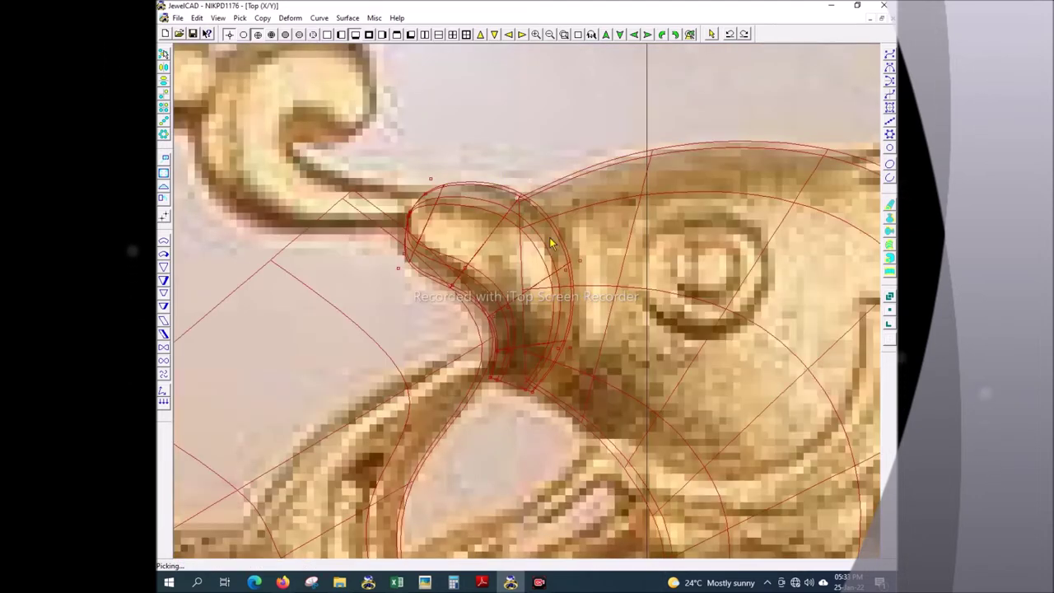
- Box-select the snout pieces and move them vertically to a new height in the Front view
drag(539, 241, 618, 393)
key(F6)
click(616, 449)
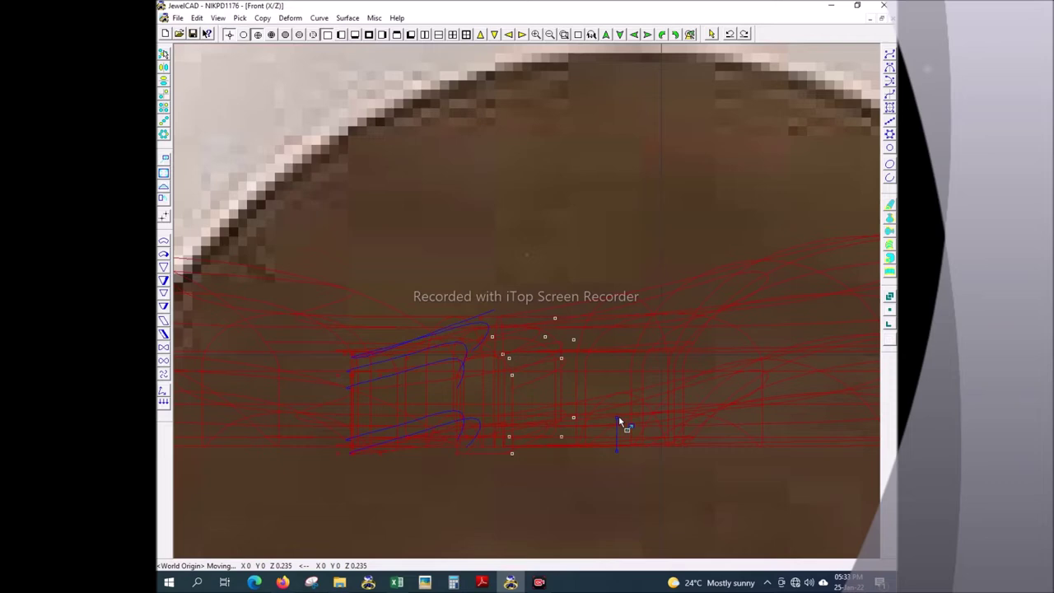
click(621, 406)
key(F5)
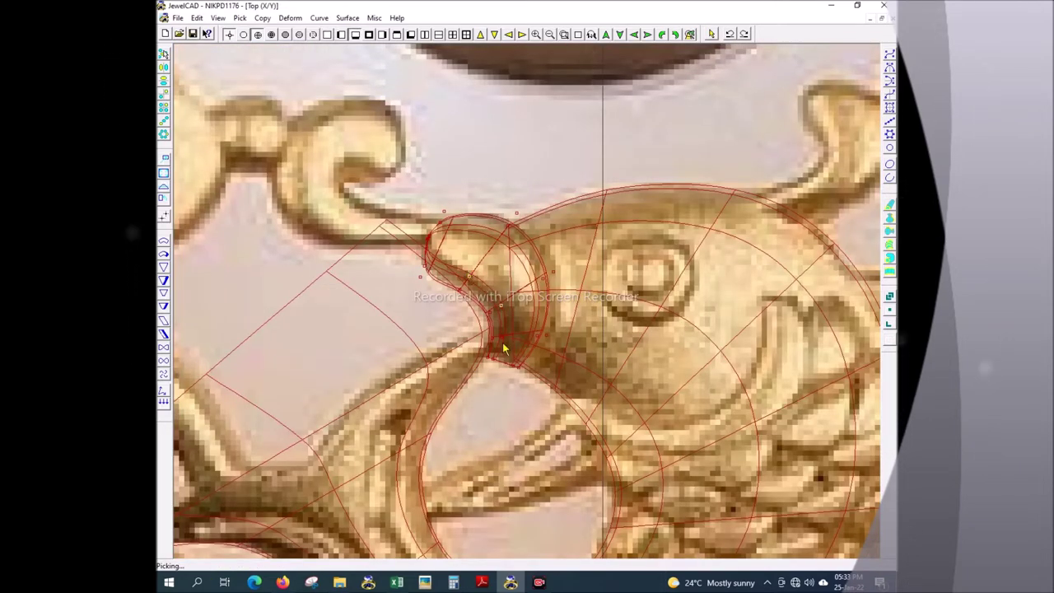
- Raise the snout piece once more in the Front view, then clear the selection
key(F6)
click(543, 369)
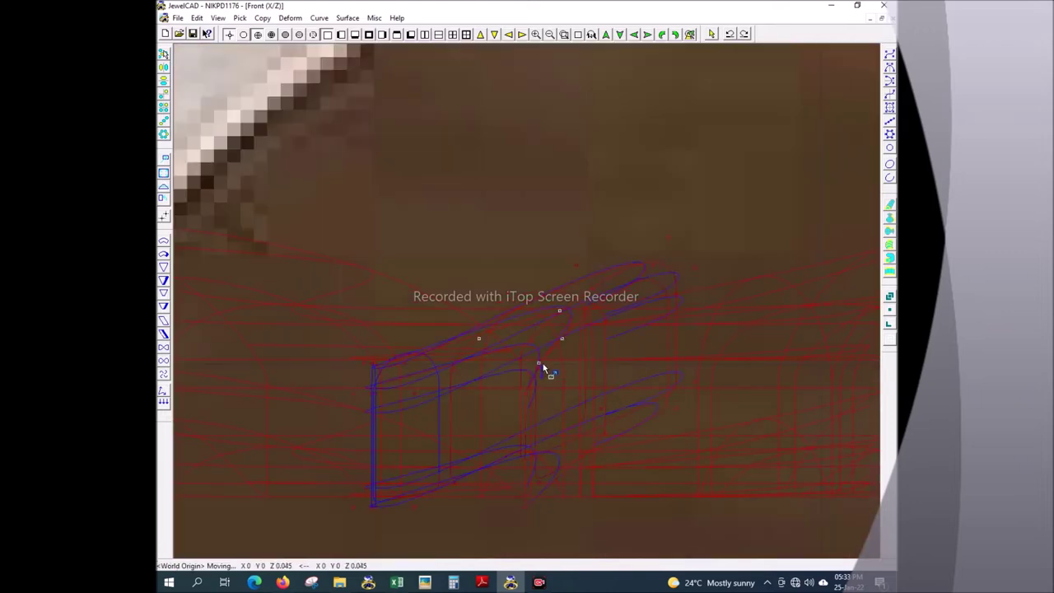
click(545, 351)
key(F5)
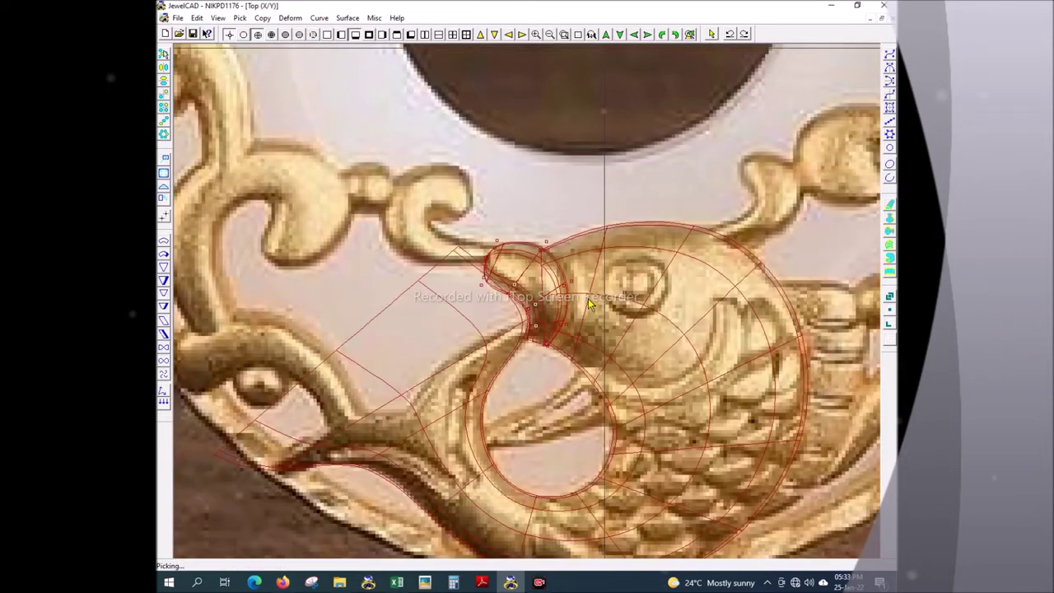
click(563, 288)
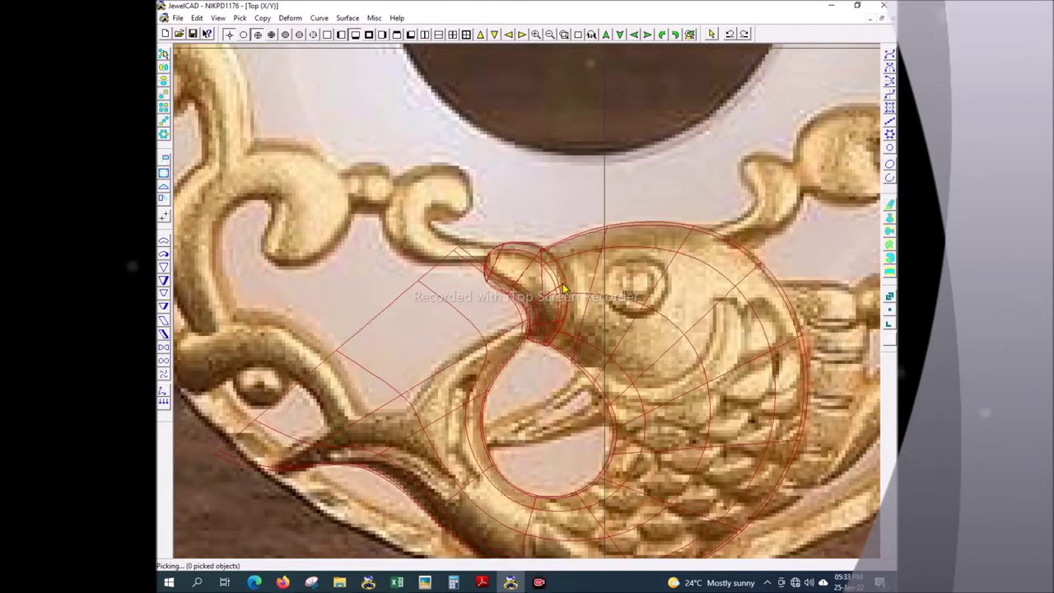
scroll(377, 396, up, 2)
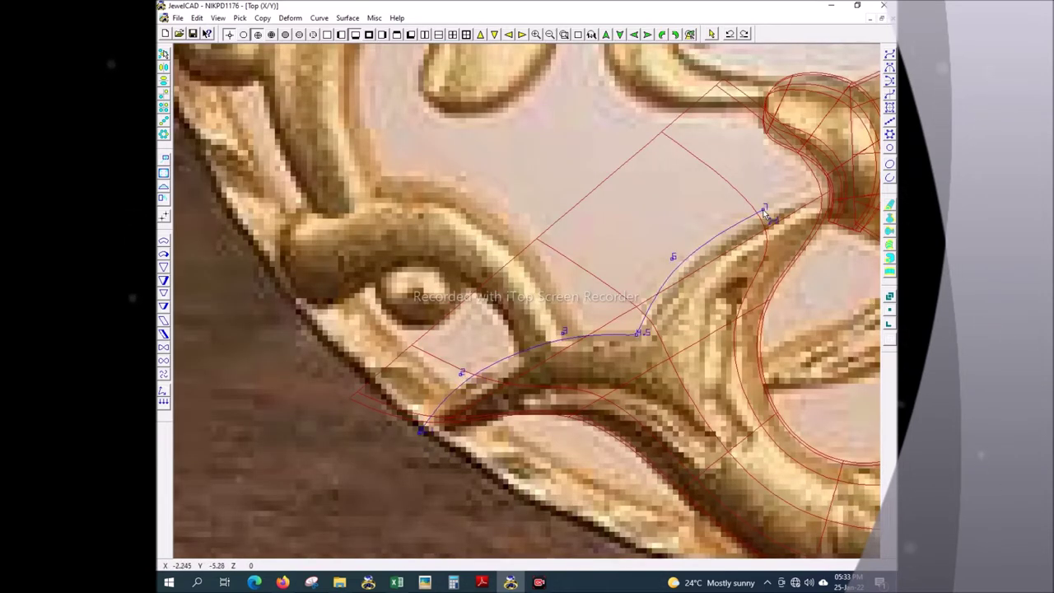
- Add the last point to the fin curve and finish drawing it
click(767, 211)
scroll(774, 210, down, 1)
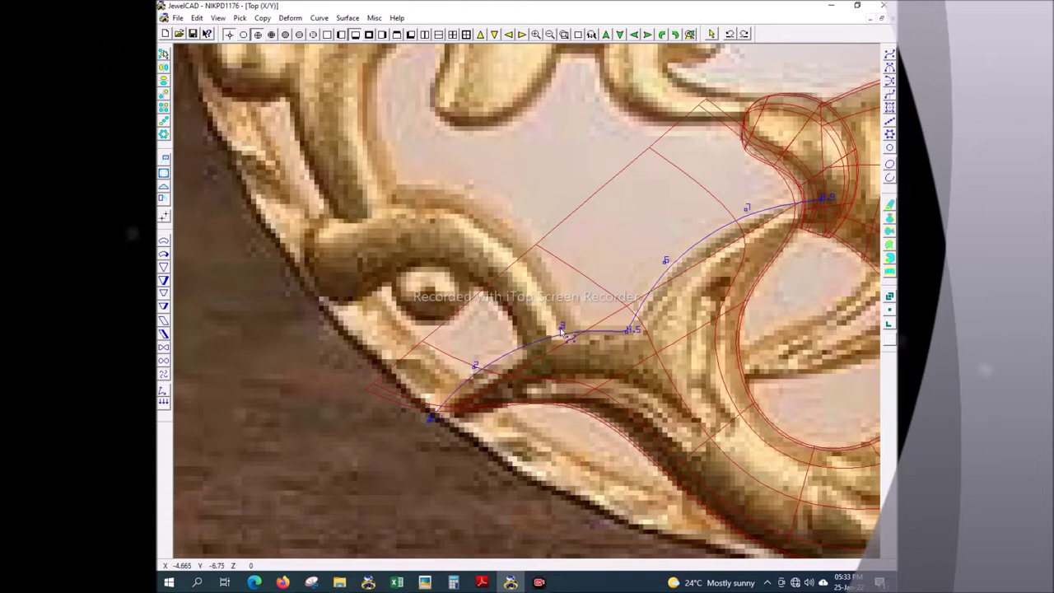
scroll(452, 146, down, 2)
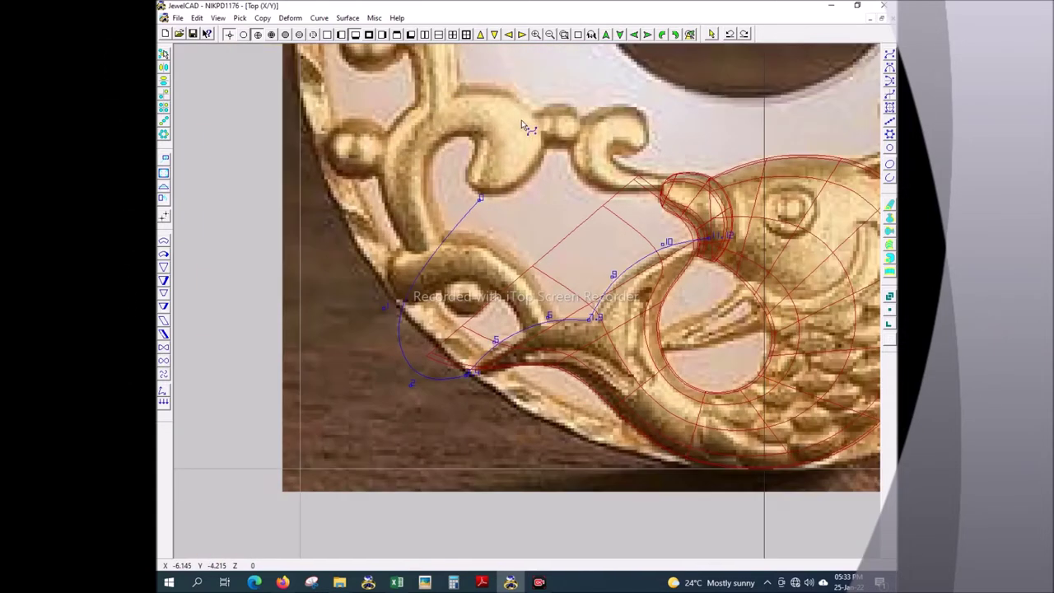
right_click(674, 148)
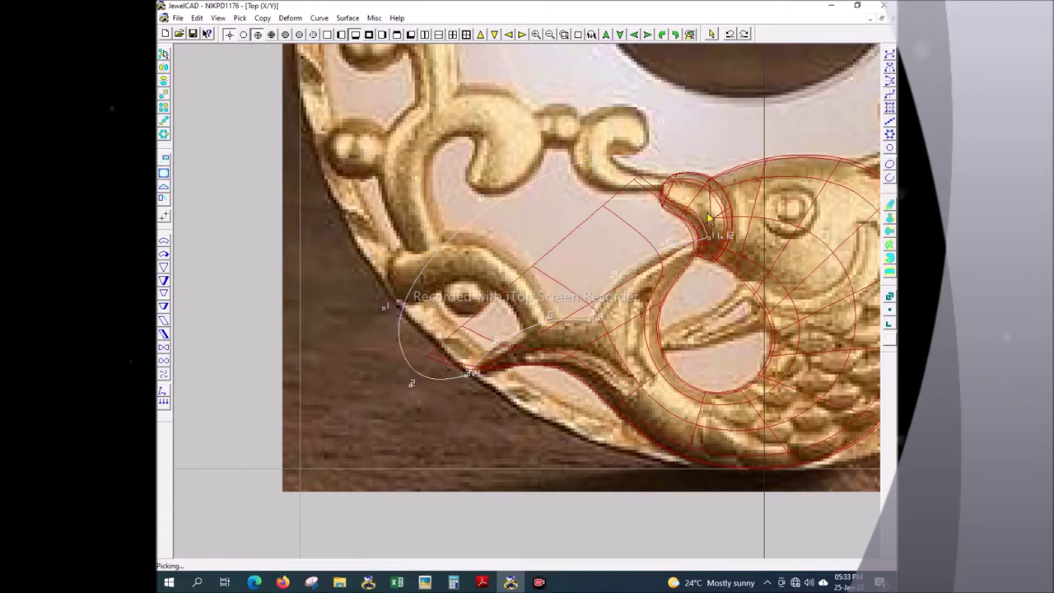
scroll(724, 210, up, 5)
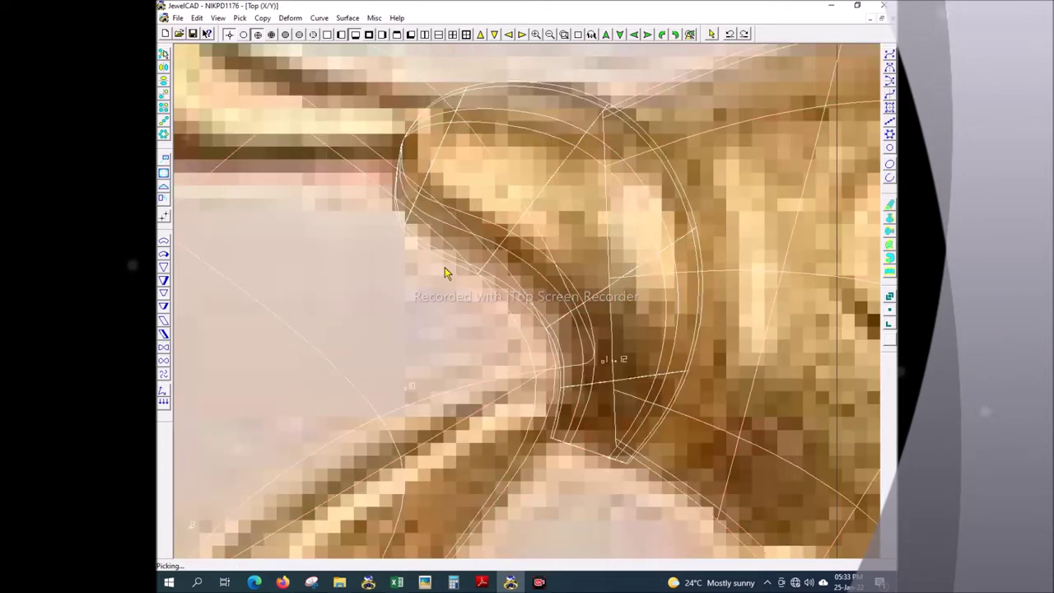
scroll(332, 326, down, 3)
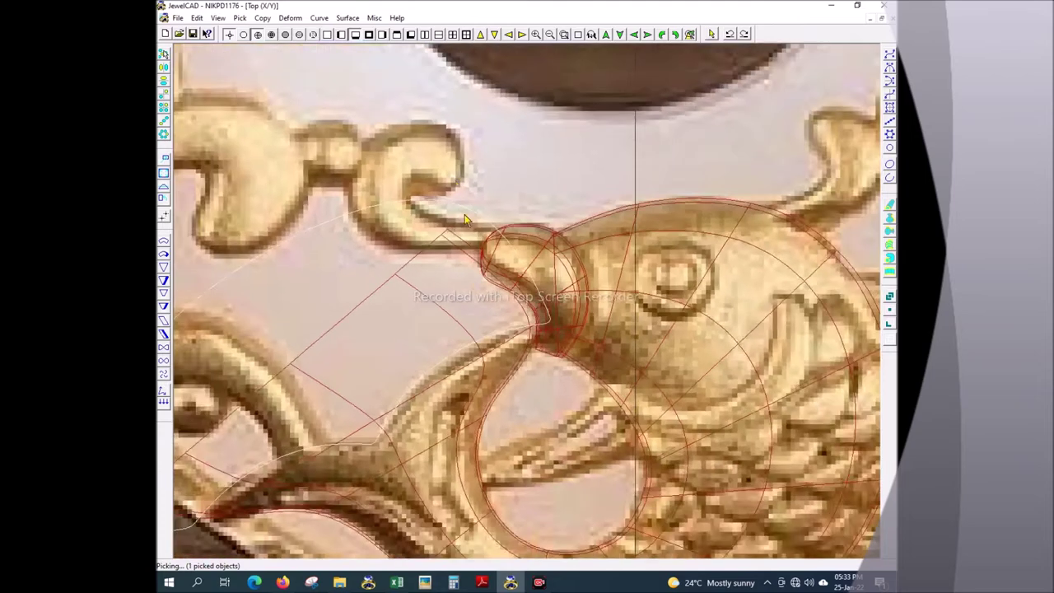
- Position the fin curve in the Front view, extend it into a solid fin, and render shaded
key(F2)
drag(399, 401, 403, 402)
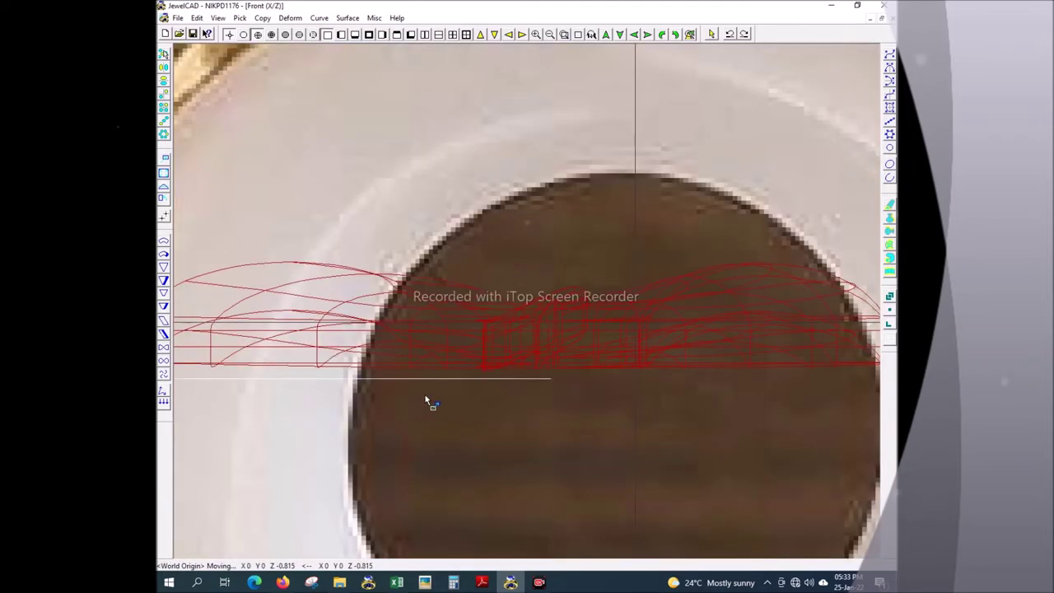
key(ctrl+e)
click(454, 98)
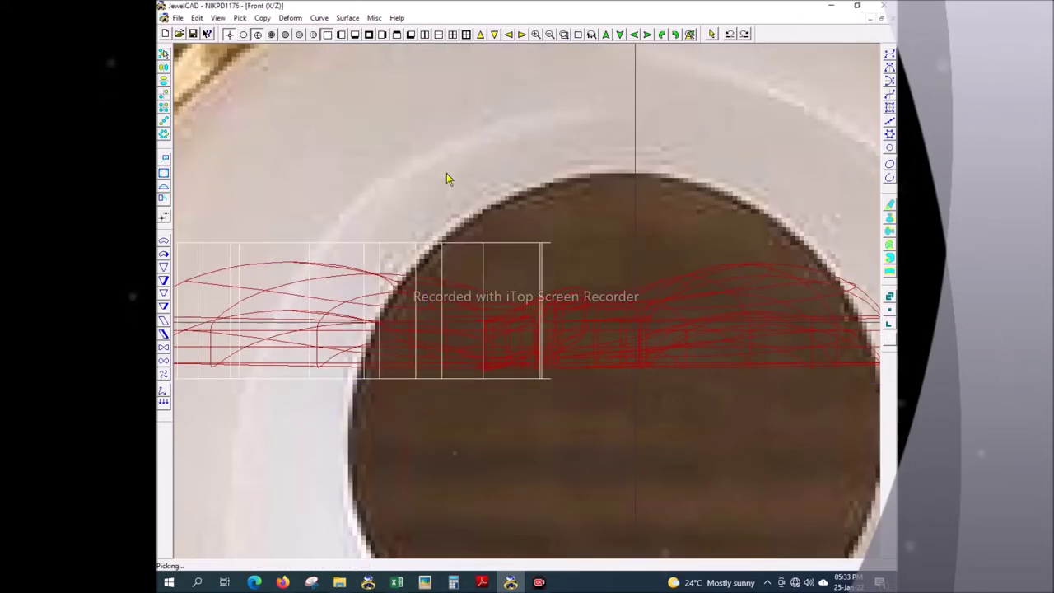
key(F1)
key(ctrl+r)
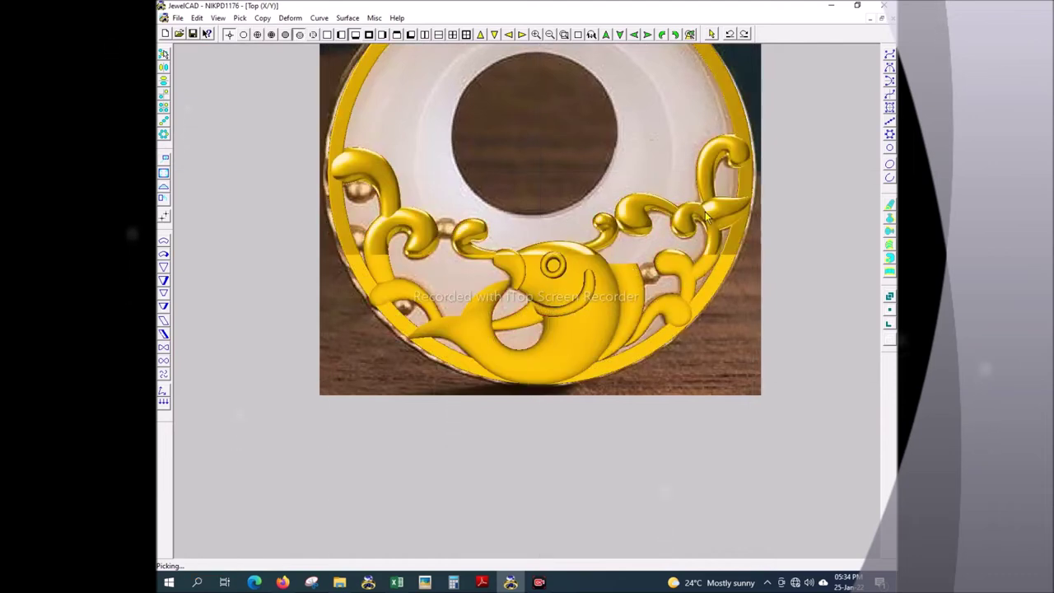
scroll(463, 238, up, 3)
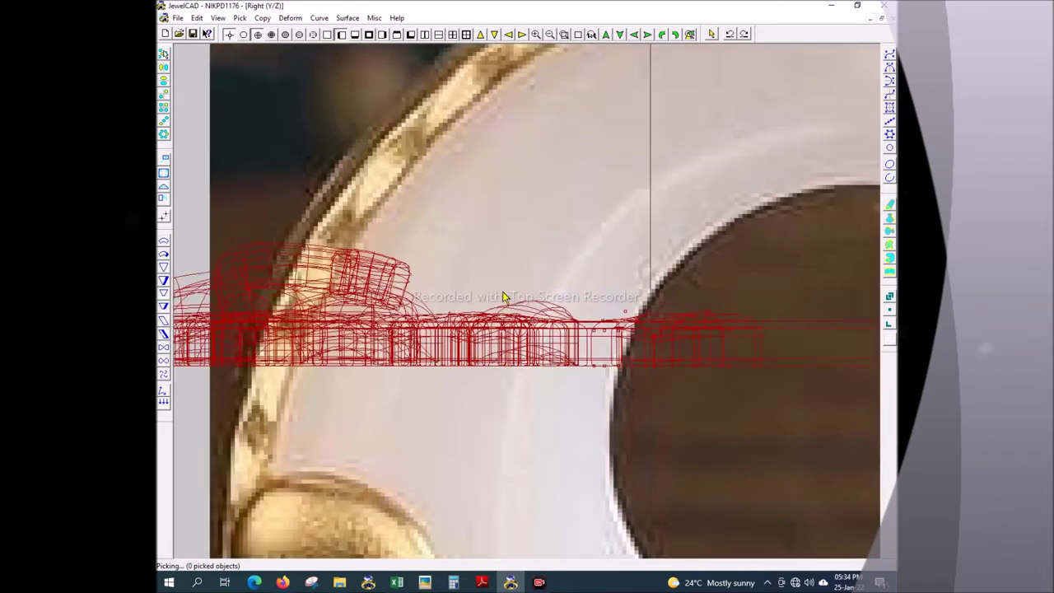
- Lower the left scroll piece to its new height from the Right view
drag(506, 294, 506, 297)
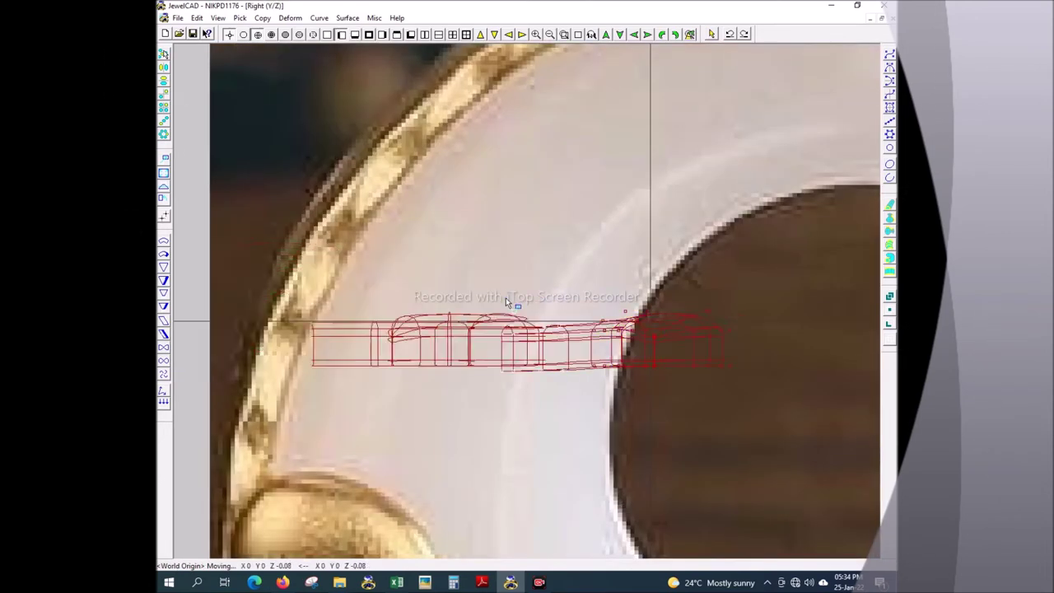
key(F3)
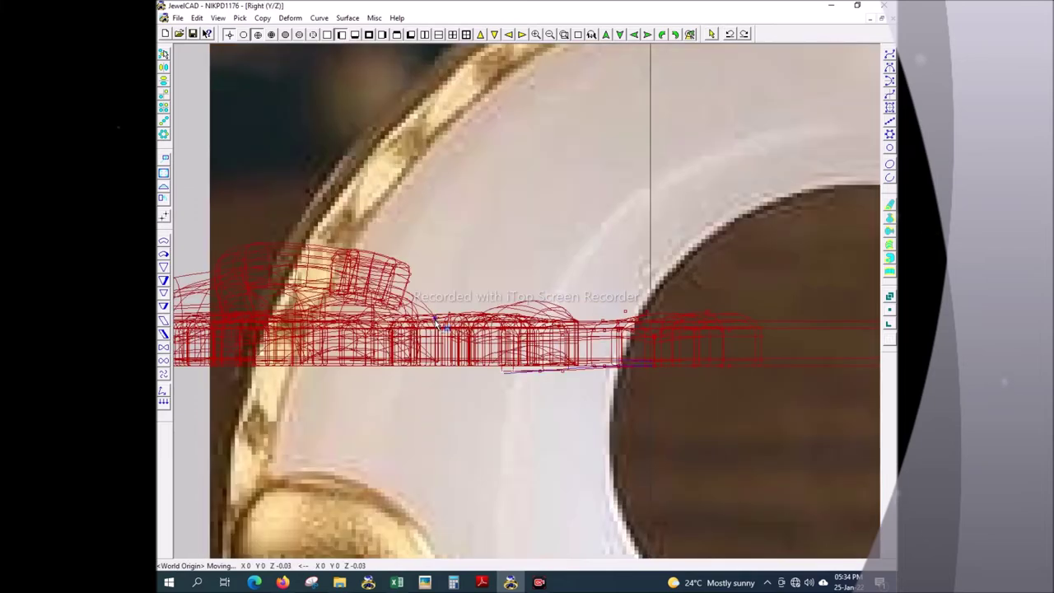
click(436, 328)
key(F1)
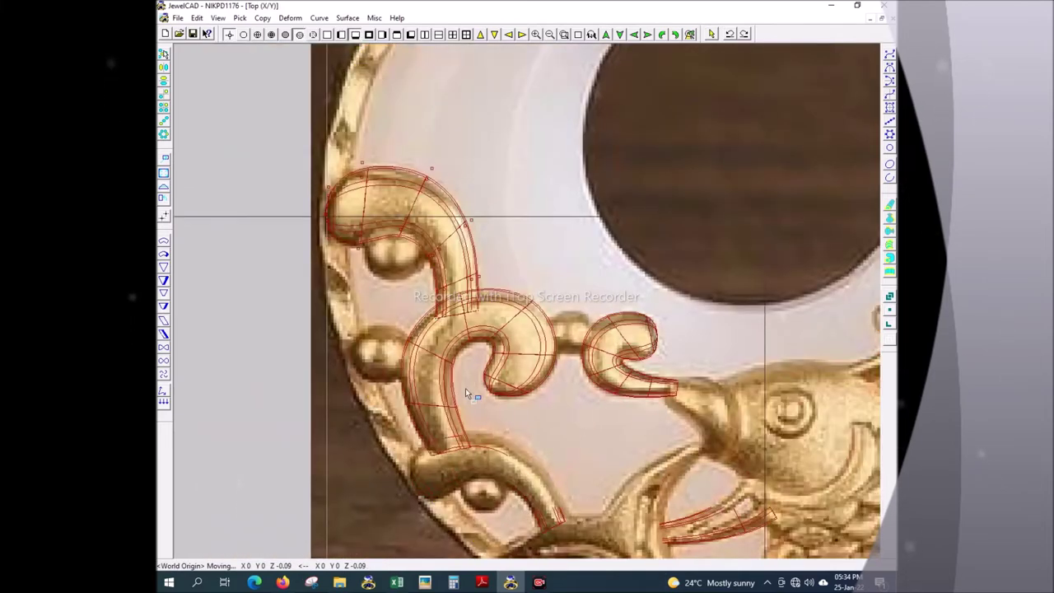
- Pick the middle scroll curl, move it in Front view, and preview it shaded
click(473, 414)
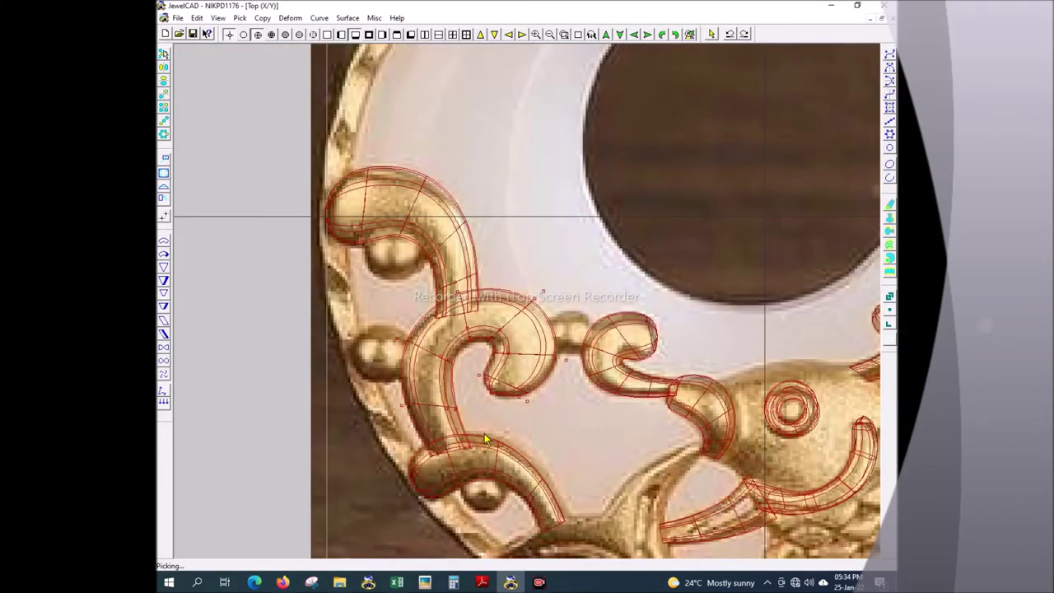
key(F2)
scroll(526, 327, up, 3)
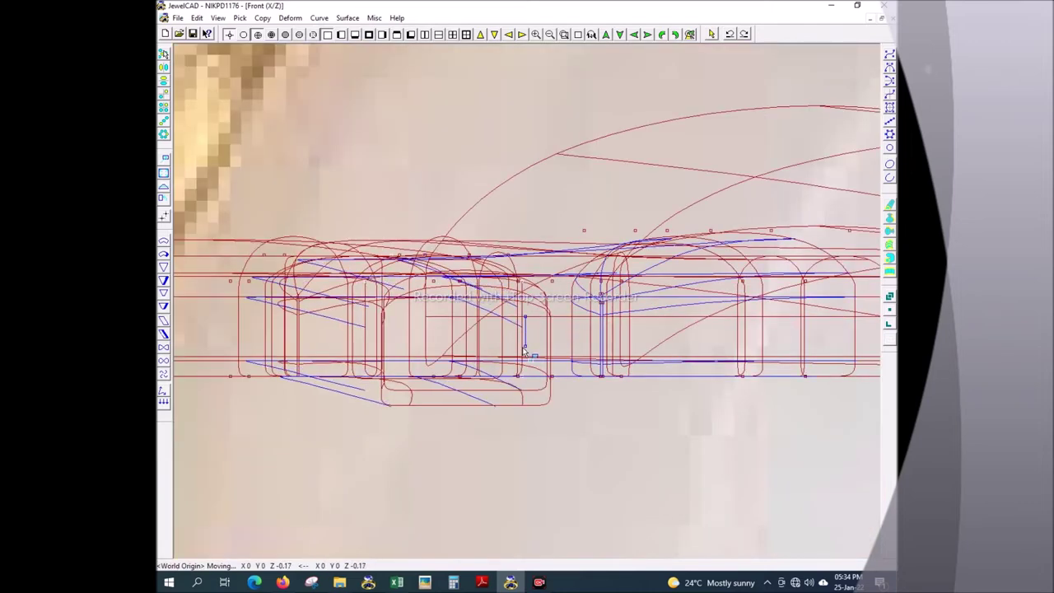
key(F1)
scroll(610, 368, down, 2)
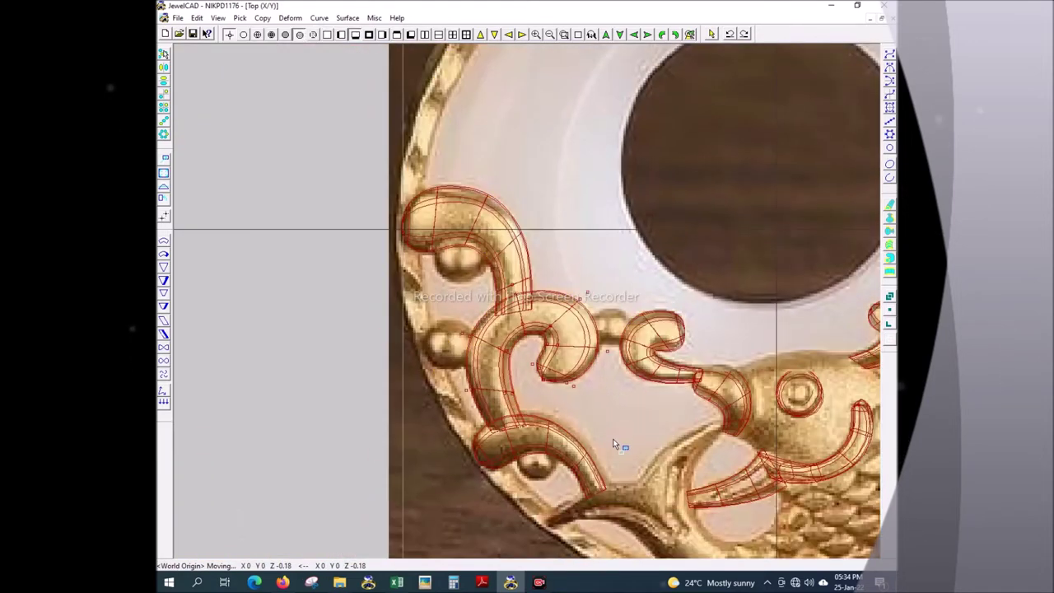
key(F9)
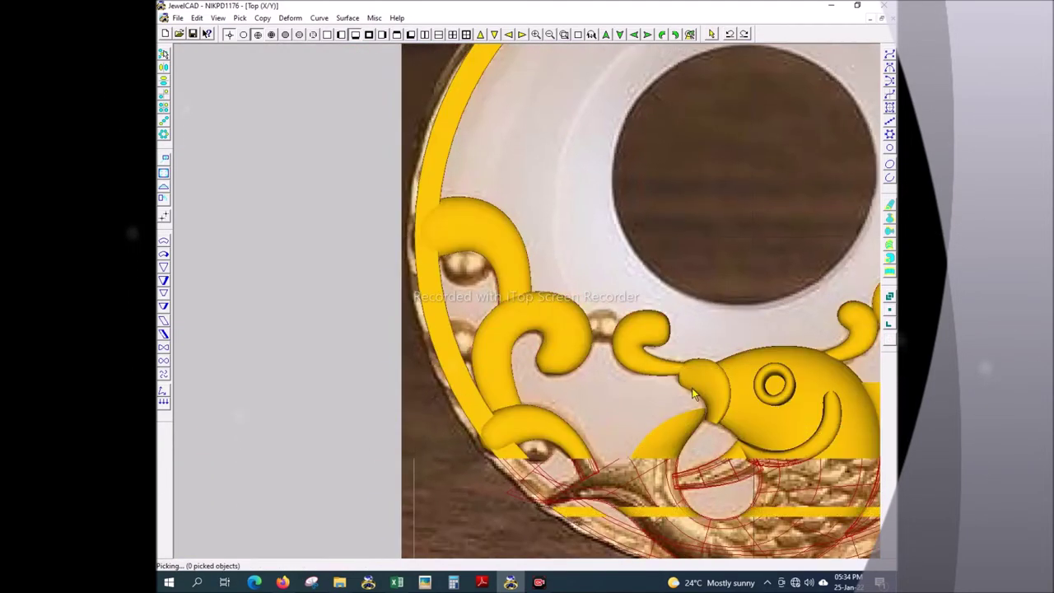
scroll(626, 312, down, 2)
scroll(559, 247, up, 5)
scroll(403, 254, up, 2)
- Select the scroll curve and check the pieces' heights from the front
click(409, 244)
scroll(468, 296, up, 5)
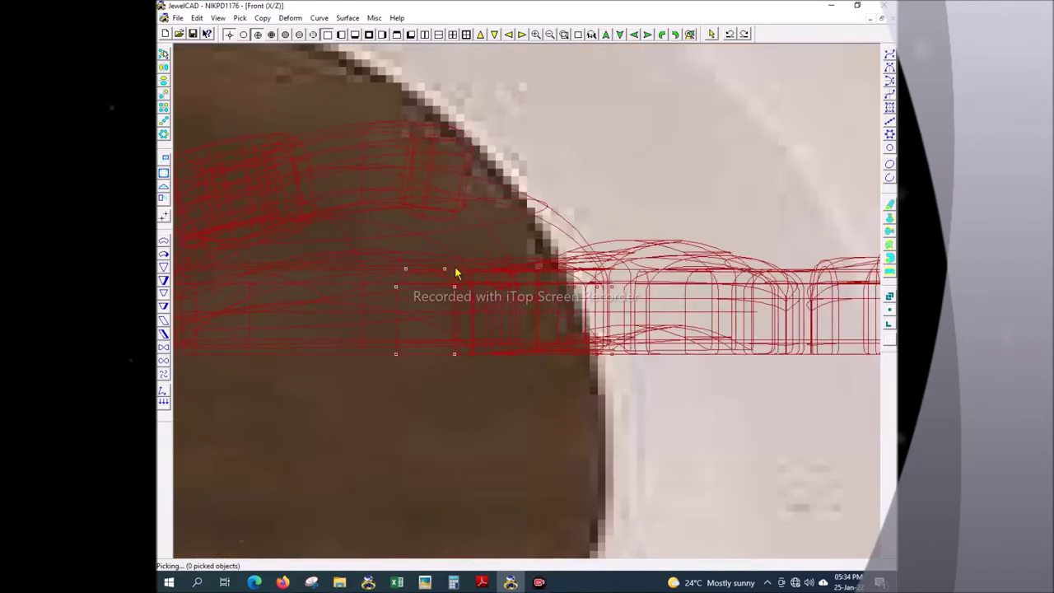
scroll(582, 294, down, 6)
scroll(592, 288, down, 3)
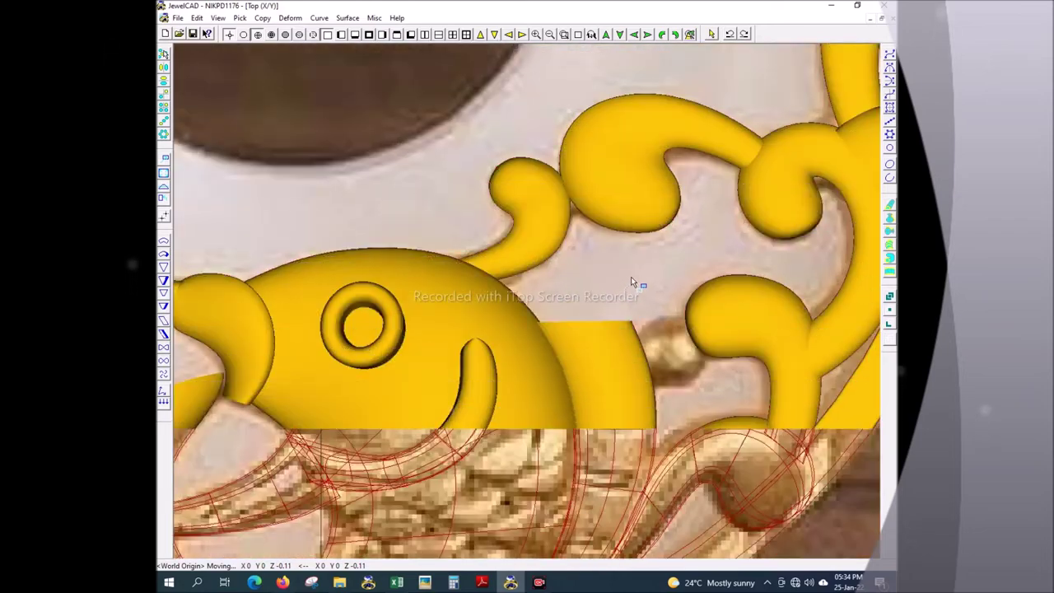
scroll(721, 163, up, 2)
scroll(721, 162, down, 2)
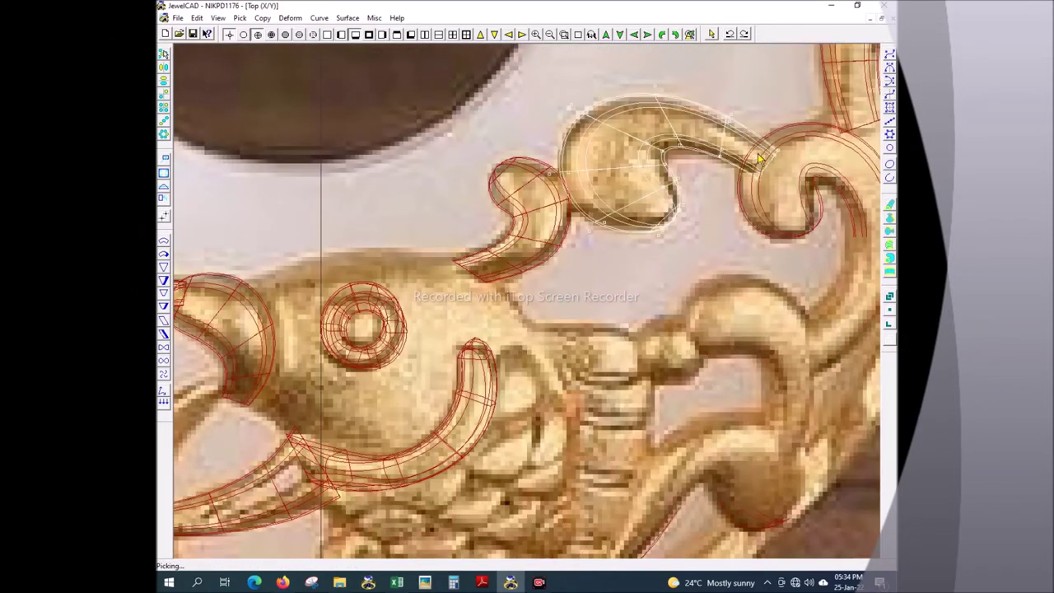
key(F6)
scroll(702, 363, up, 3)
scroll(723, 273, down, 3)
scroll(723, 274, up, 2)
- Compare the scroll pieces between Top and Front views to recheck their heights
key(F5)
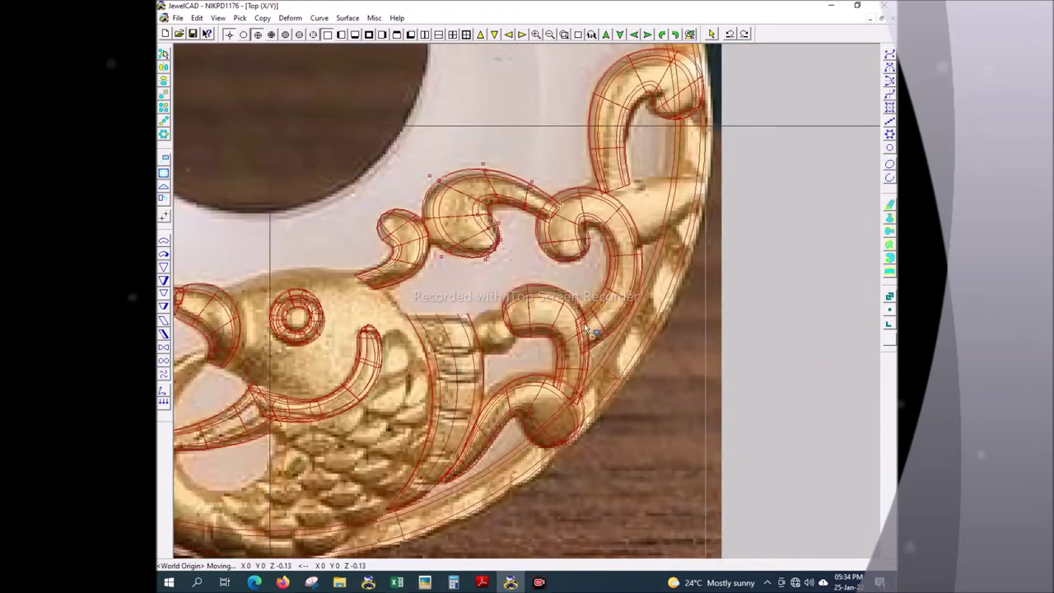
scroll(601, 312, up, 3)
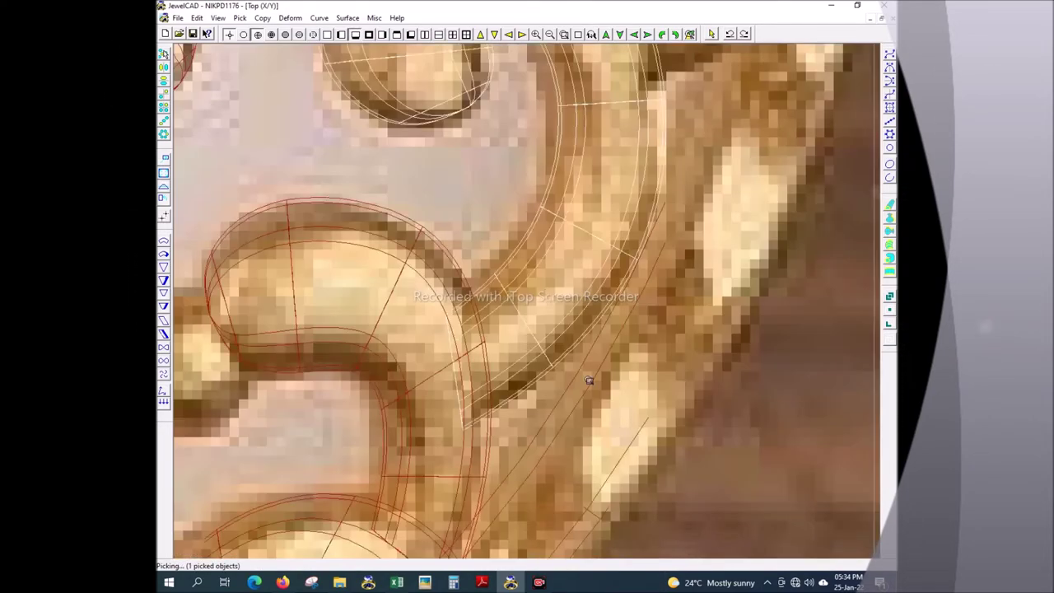
key(F6)
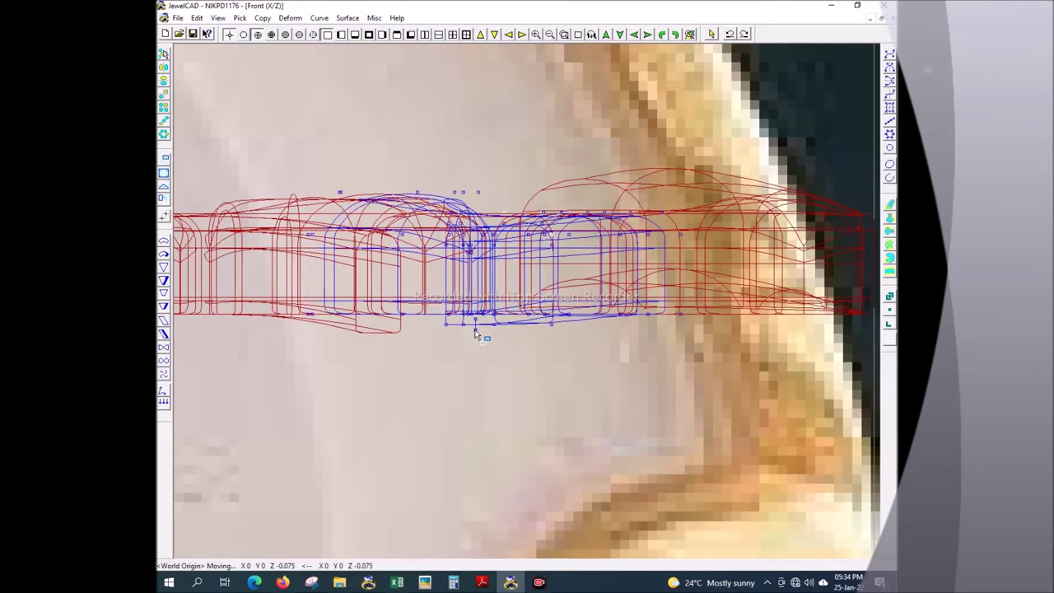
key(F5)
key(F6)
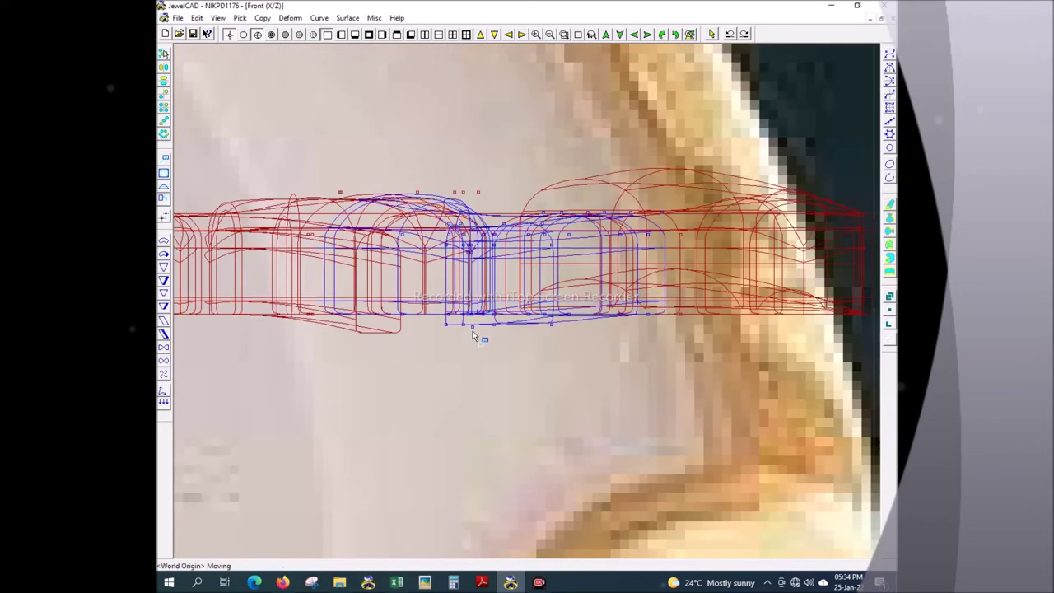
key(F5)
scroll(575, 333, down, 3)
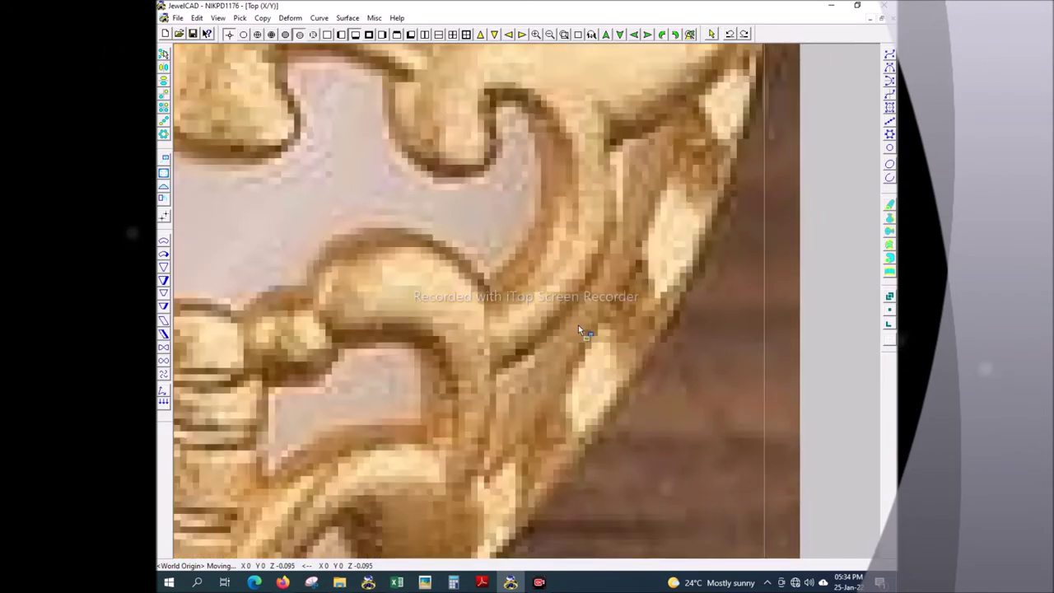
scroll(600, 197, down, 2)
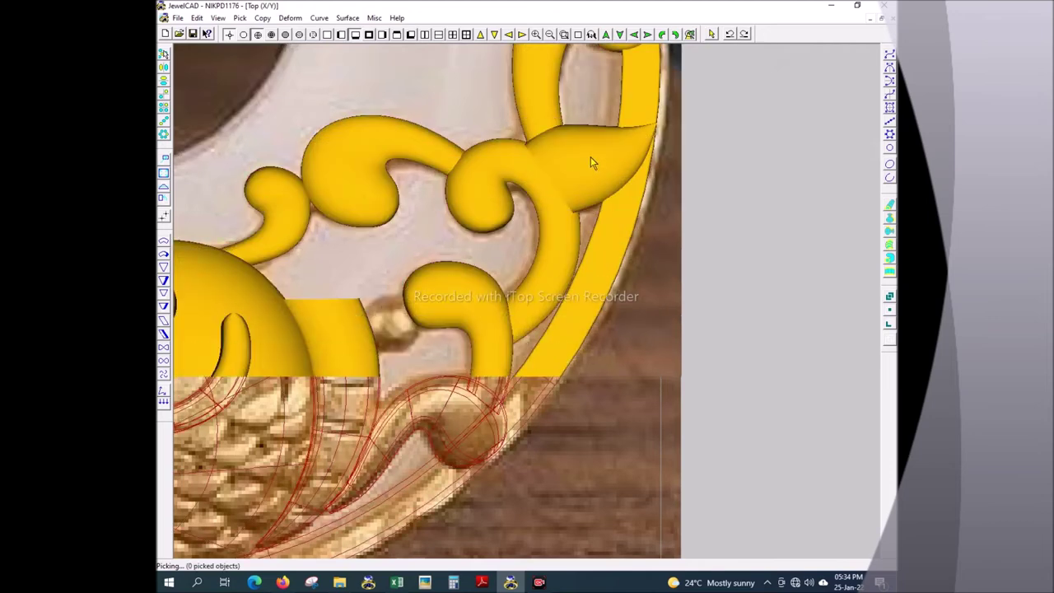
scroll(550, 283, up, 3)
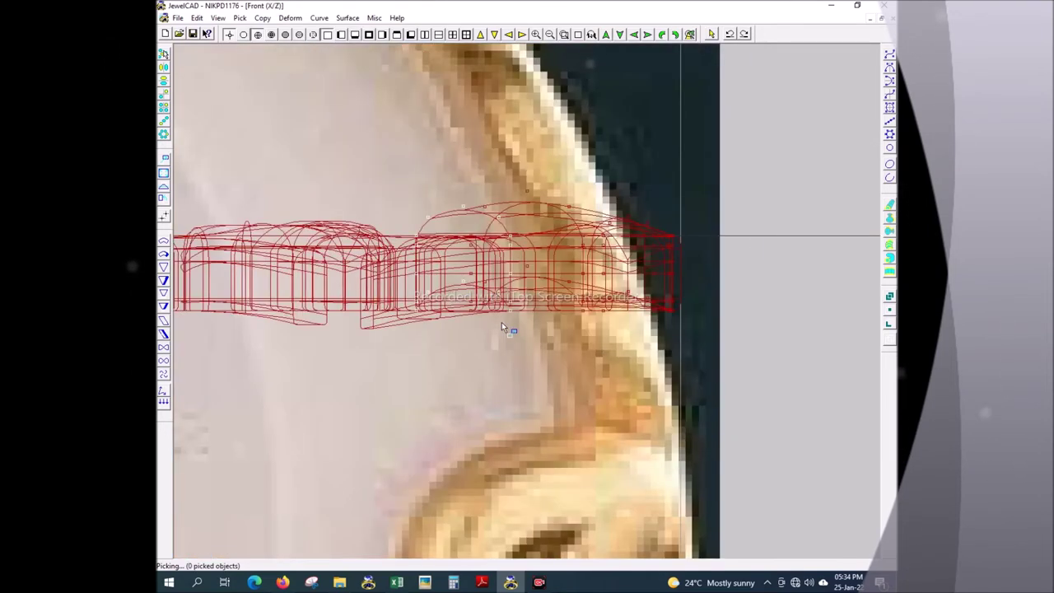
- Move the picked scroll pieces further down, rechecking them from the side and top
drag(502, 322, 502, 360)
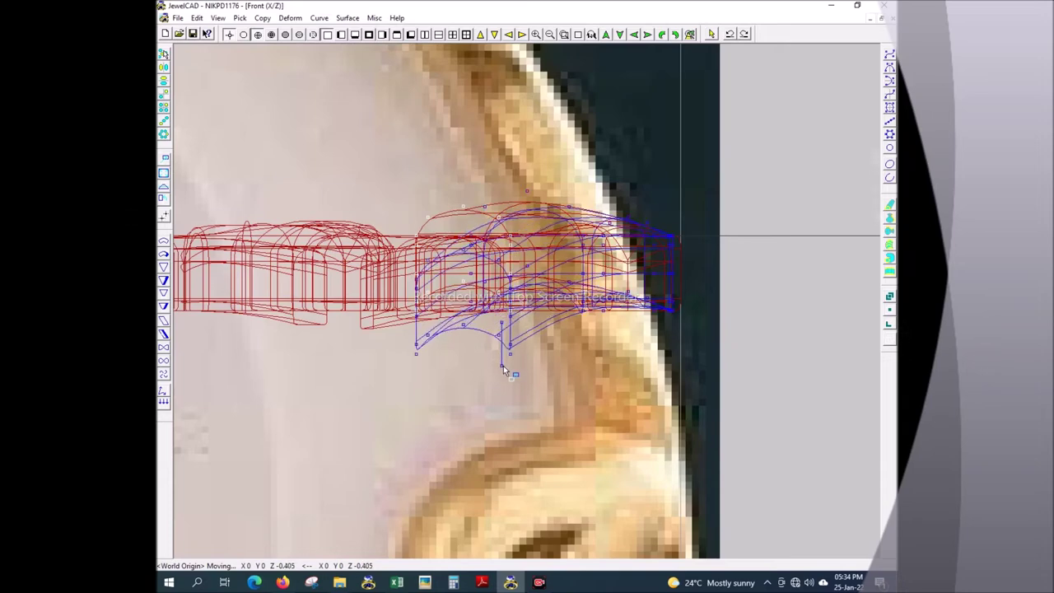
key(F1)
right_click(626, 313)
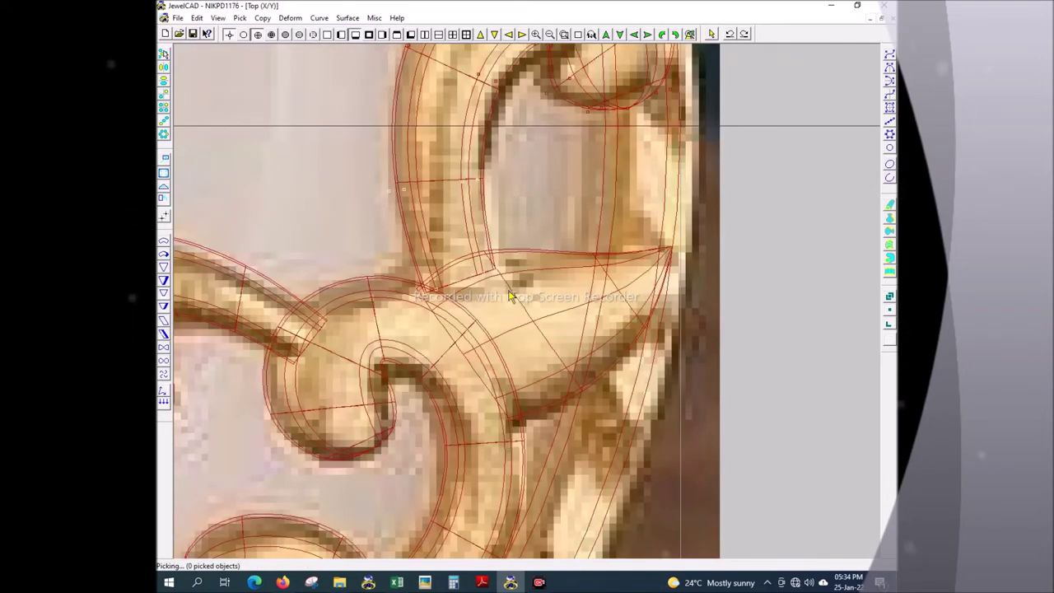
key(F3)
key(F1)
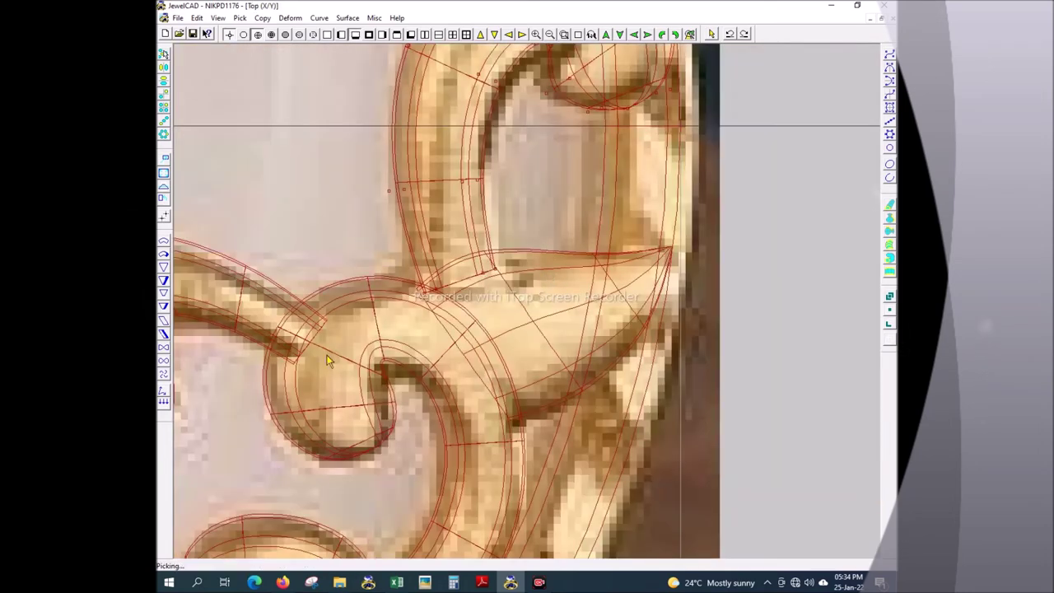
key(F3)
drag(482, 329, 501, 352)
key(F1)
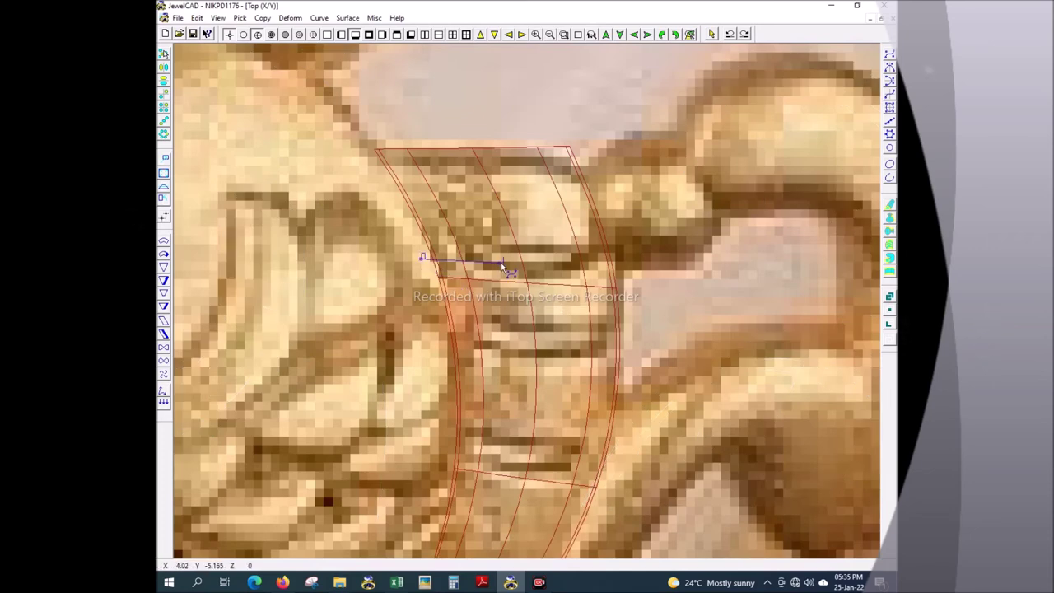
- Draw two short curves across the gill strip behind the fish's head
scroll(616, 240, down, 2)
click(468, 329)
click(531, 333)
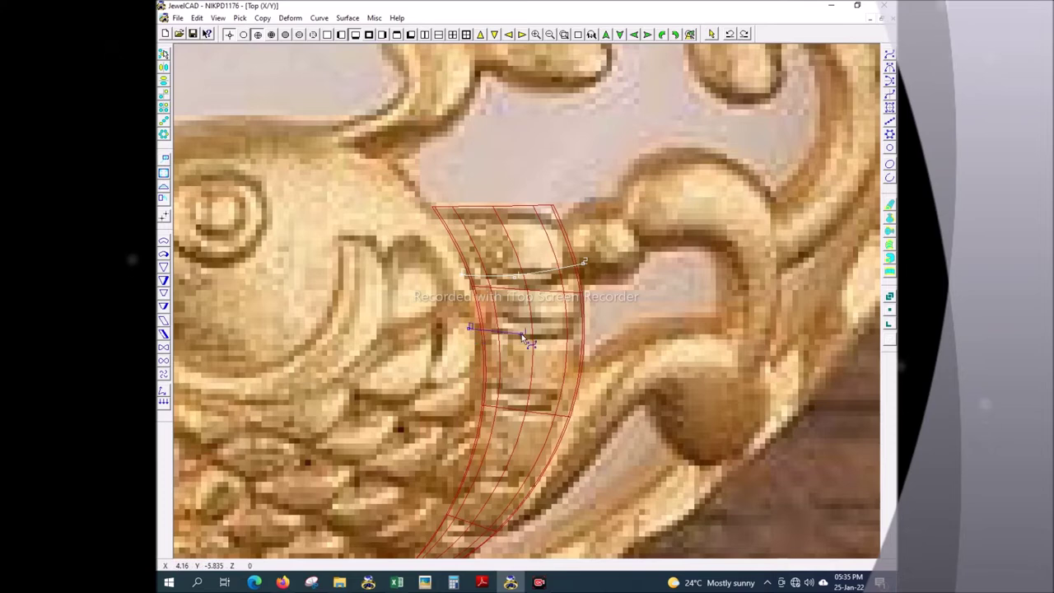
click(586, 324)
right_click(586, 325)
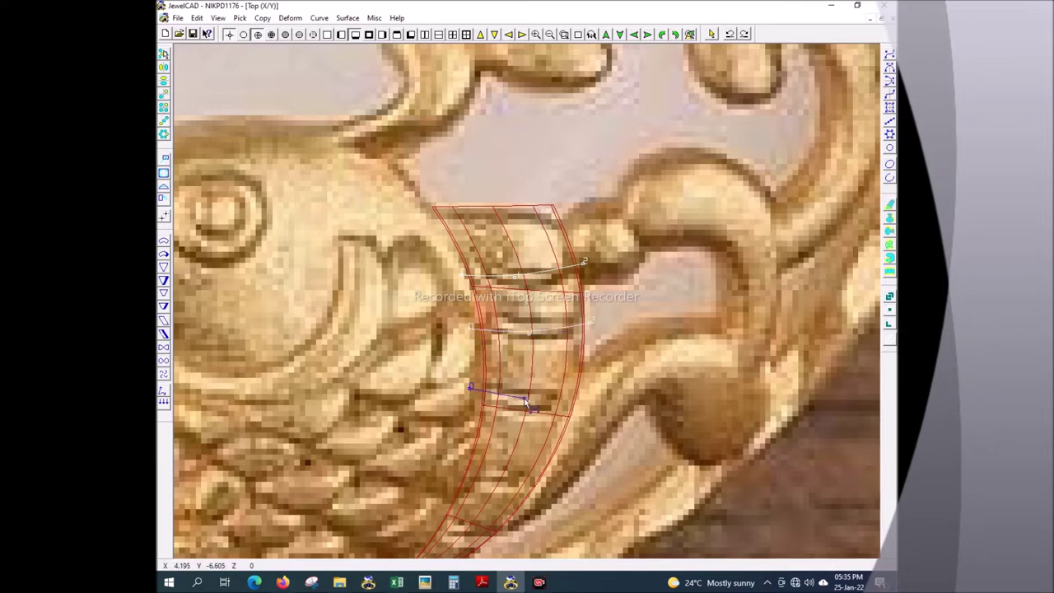
scroll(560, 411, down, 1)
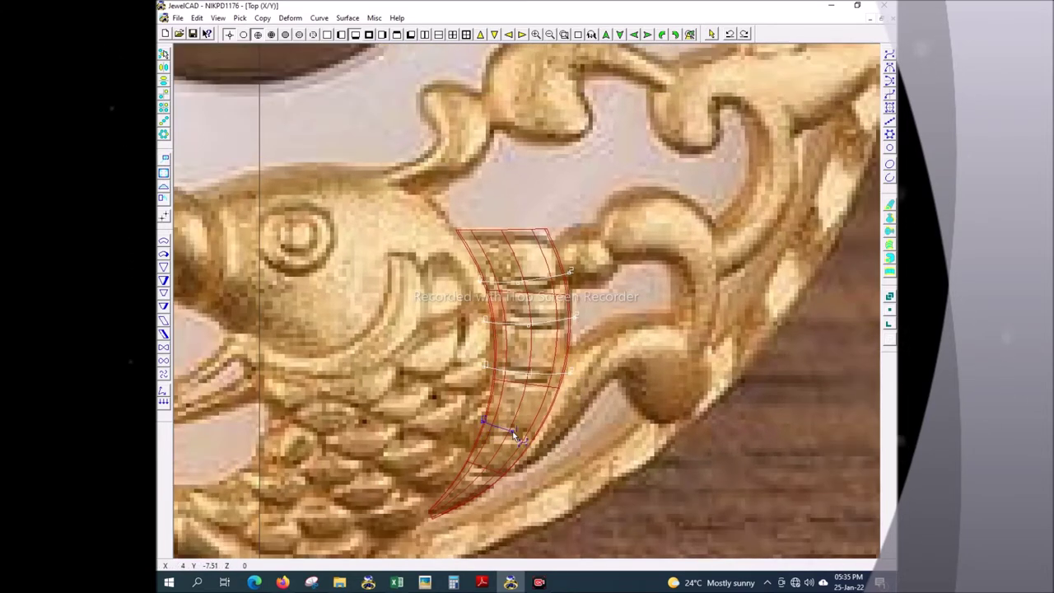
click(456, 459)
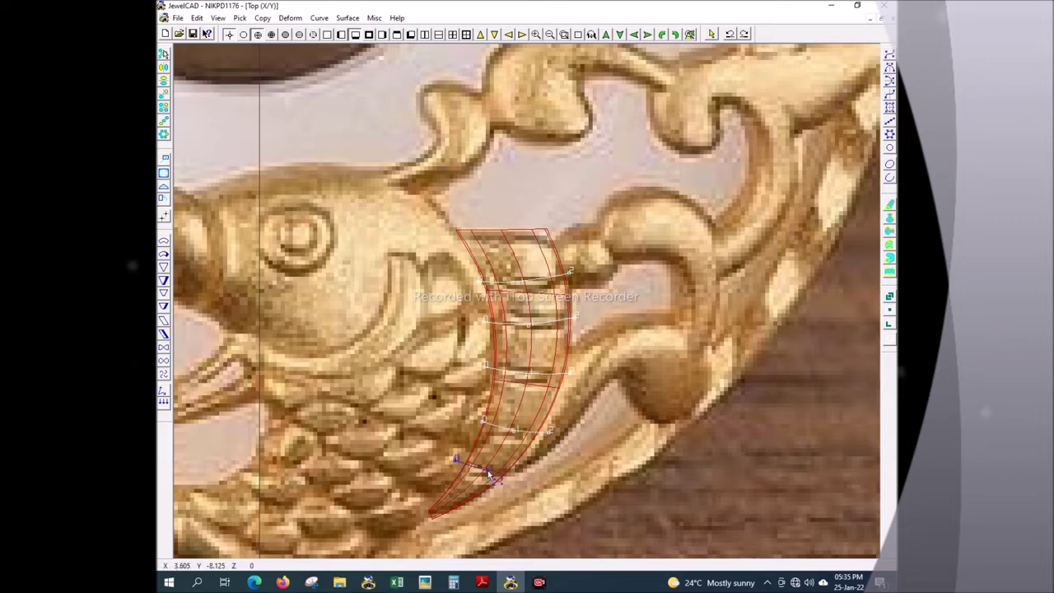
click(519, 477)
right_click(515, 481)
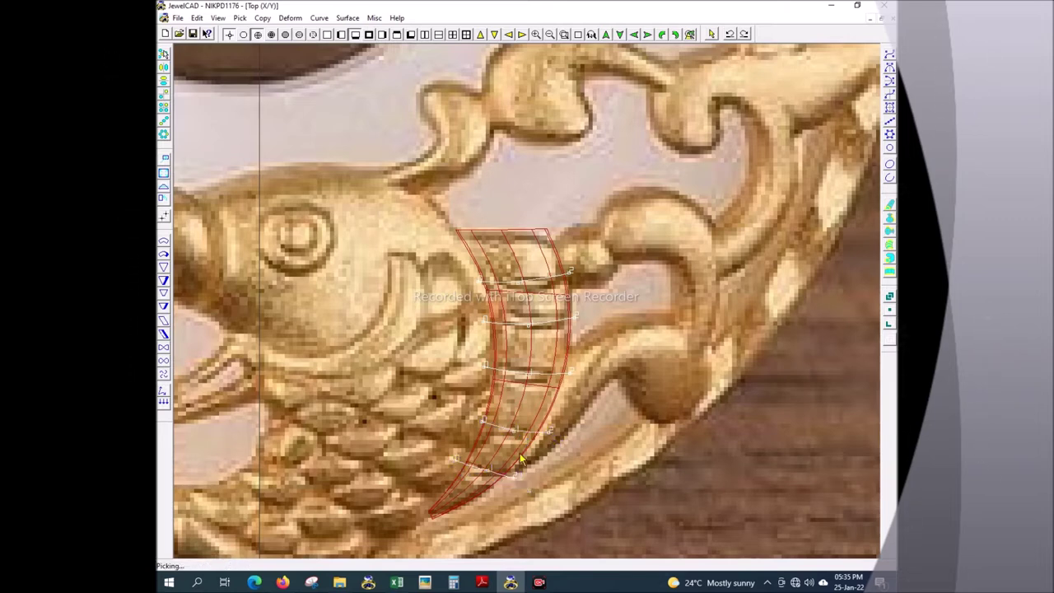
- Create circular pipe surfaces along the curves and raise them in Front view
right_click(514, 414)
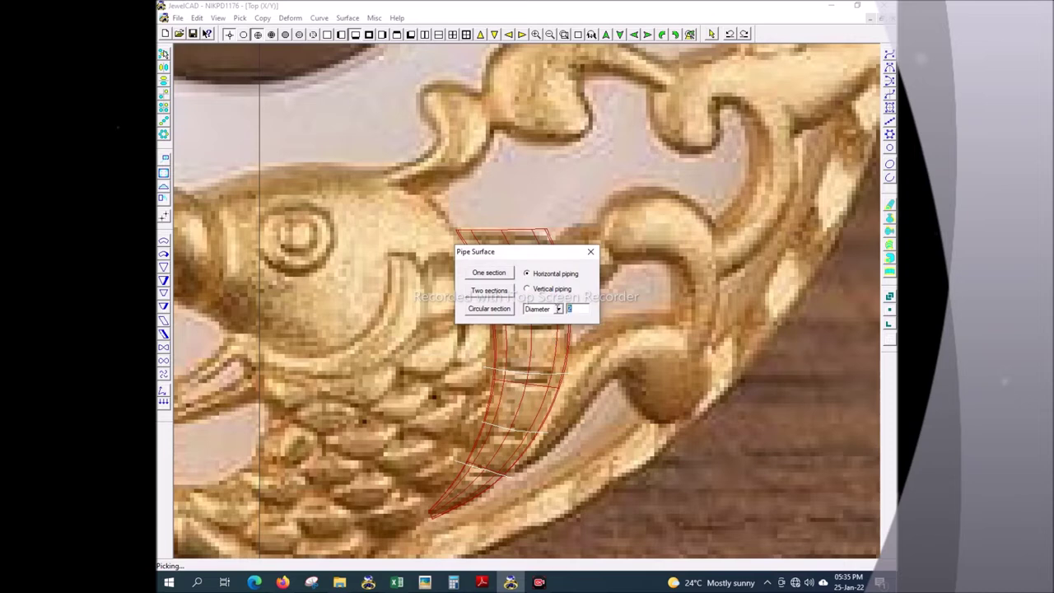
click(488, 308)
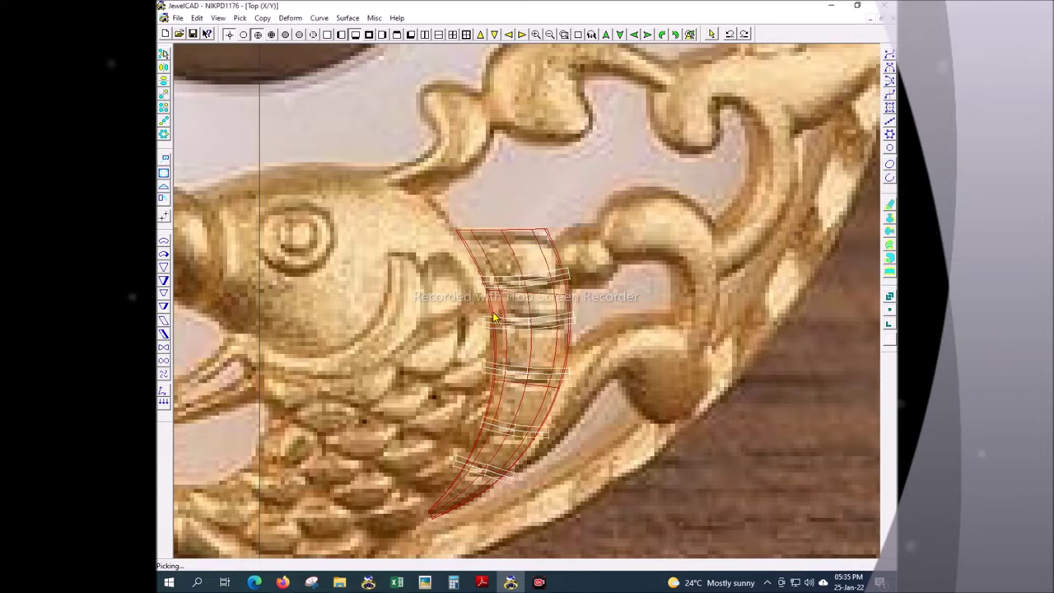
key(F2)
scroll(536, 311, up, 3)
drag(524, 359, 524, 354)
right_click(556, 348)
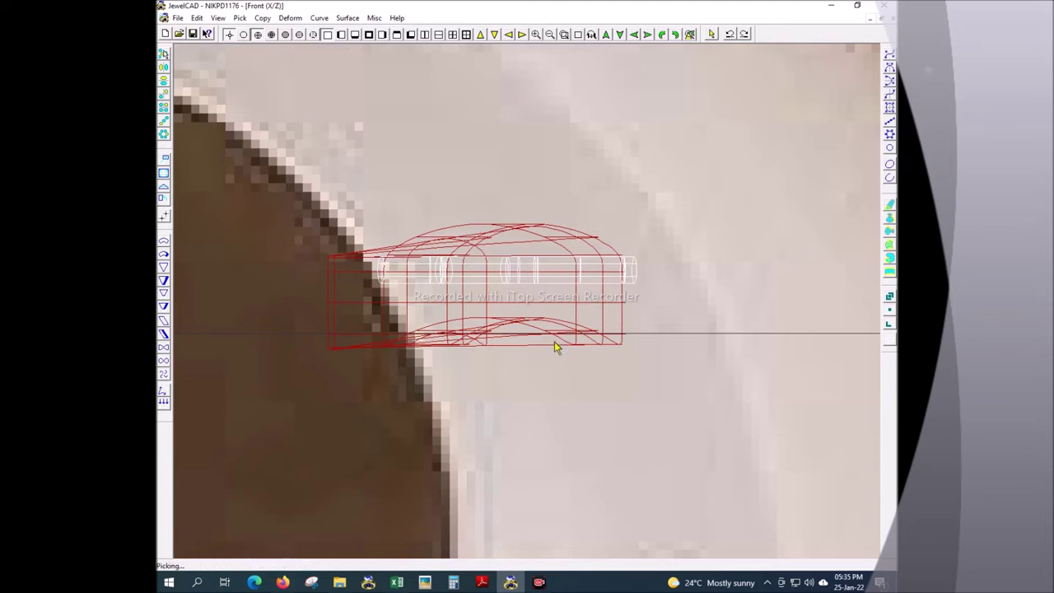
- Move the pipes down, then up onto the gill piece's top surface, checking shaded
drag(578, 316, 574, 366)
right_click(572, 376)
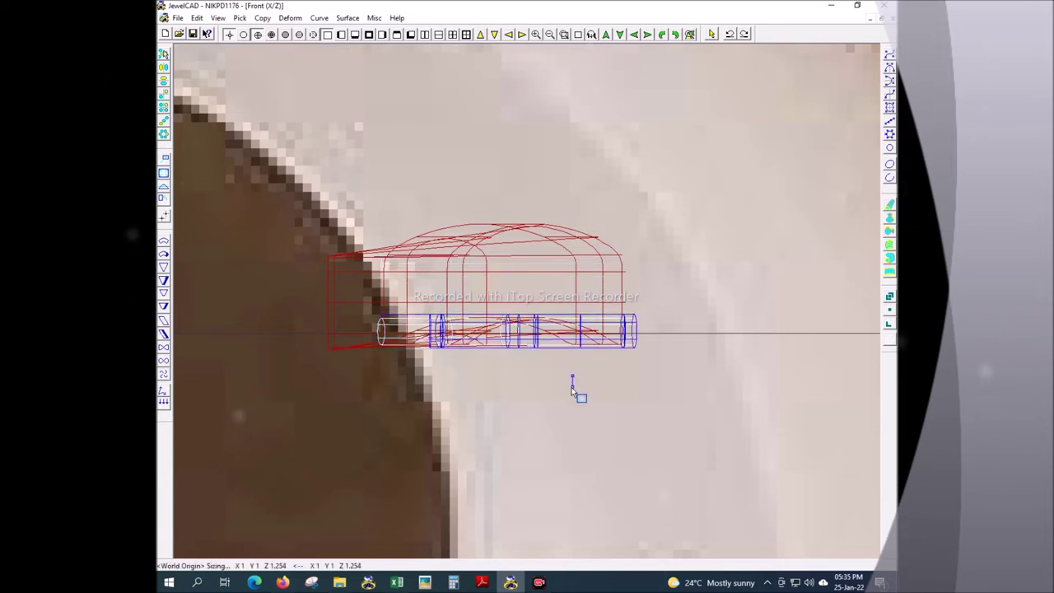
drag(571, 387, 541, 318)
key(ctrl+r)
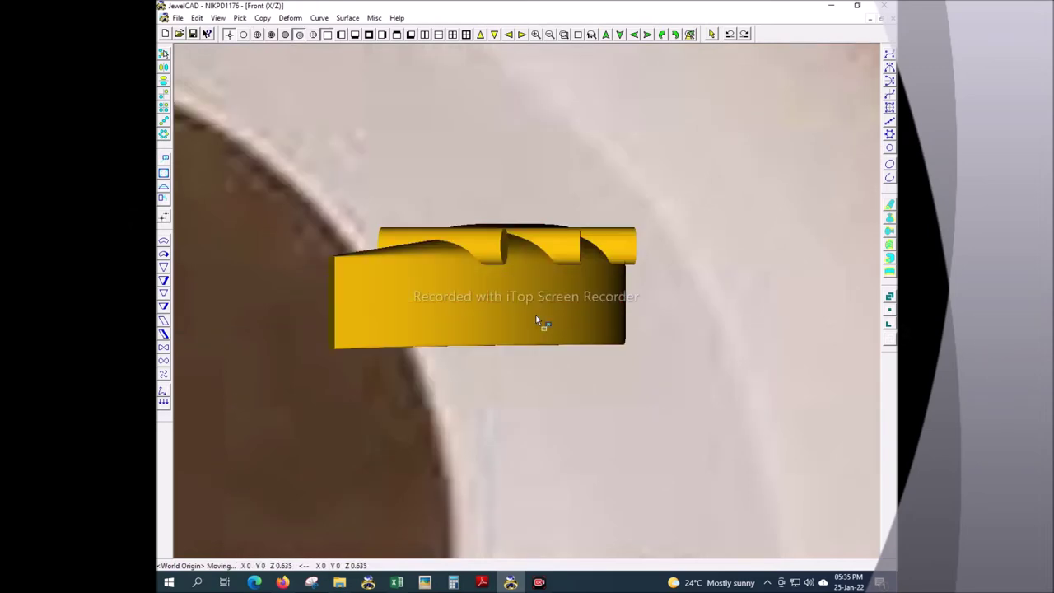
right_click(535, 323)
key(F1)
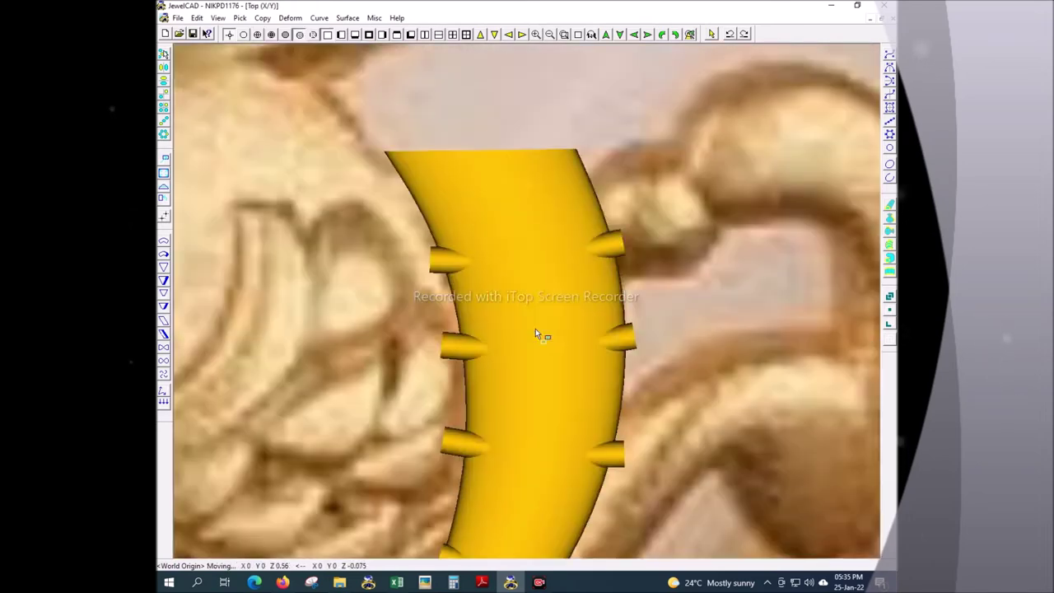
scroll(537, 329, down, 2)
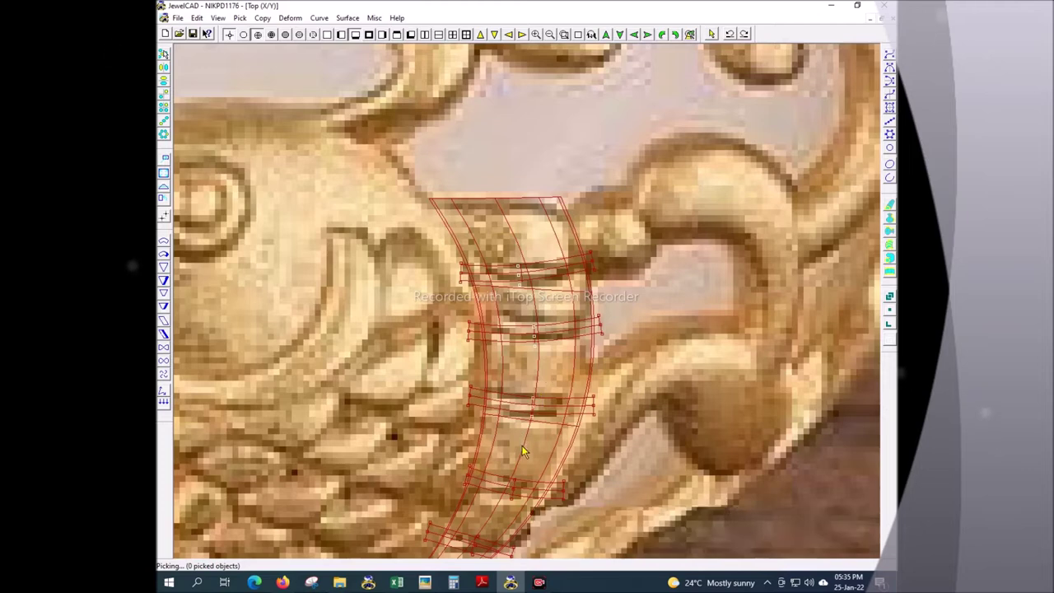
scroll(504, 484, down, 2)
- Confirm the pipes' placement in shaded Front, Top and Right views
key(F2)
key(ctrl+r)
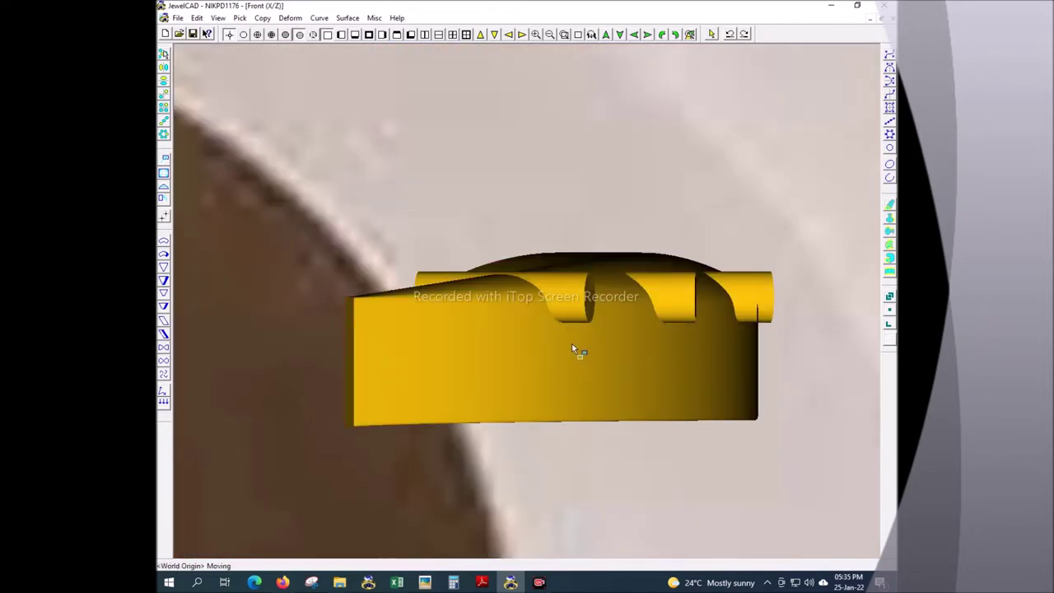
click(571, 333)
click(574, 331)
key(F1)
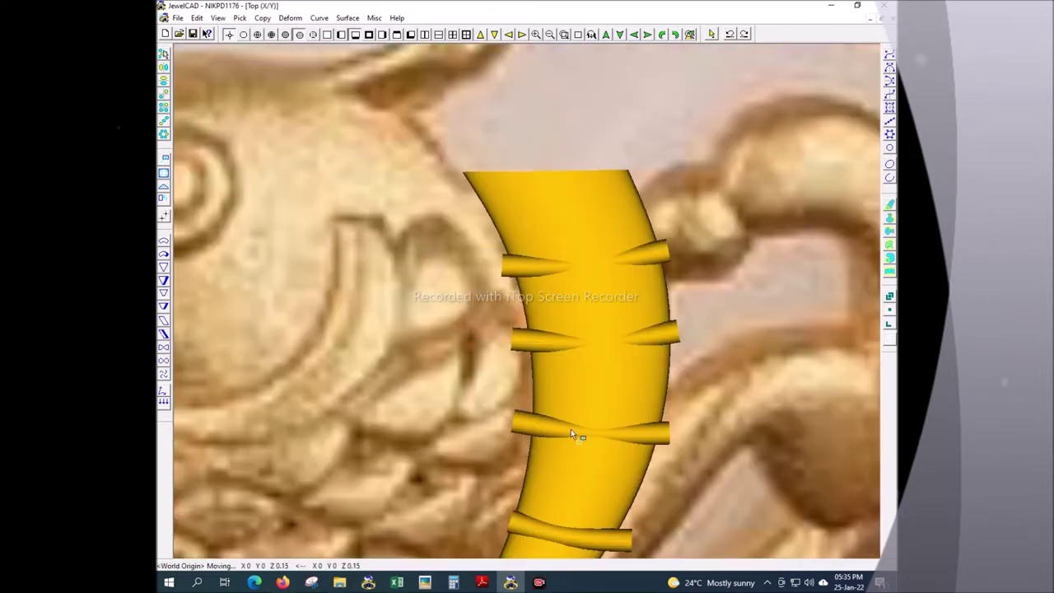
right_click(570, 429)
key(F3)
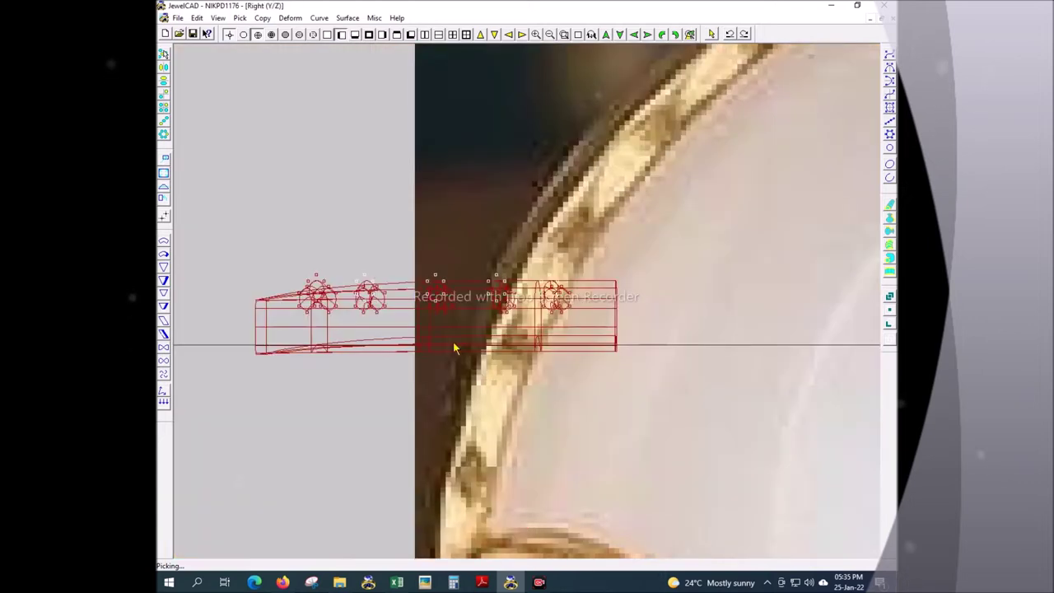
- Shade the side view and confirm the pipe cutters' position
scroll(442, 376, up, 3)
key(ctrl+r)
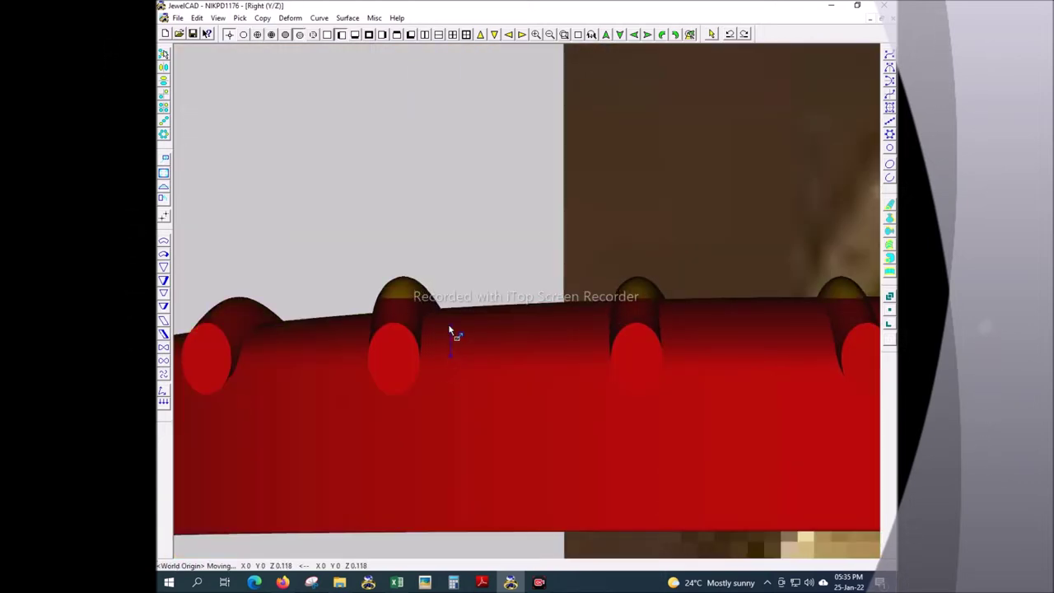
click(454, 334)
key(F1)
right_click(568, 404)
- Orbit the shaded model to inspect the groove cutters, then return to Top view
scroll(580, 420, down, 3)
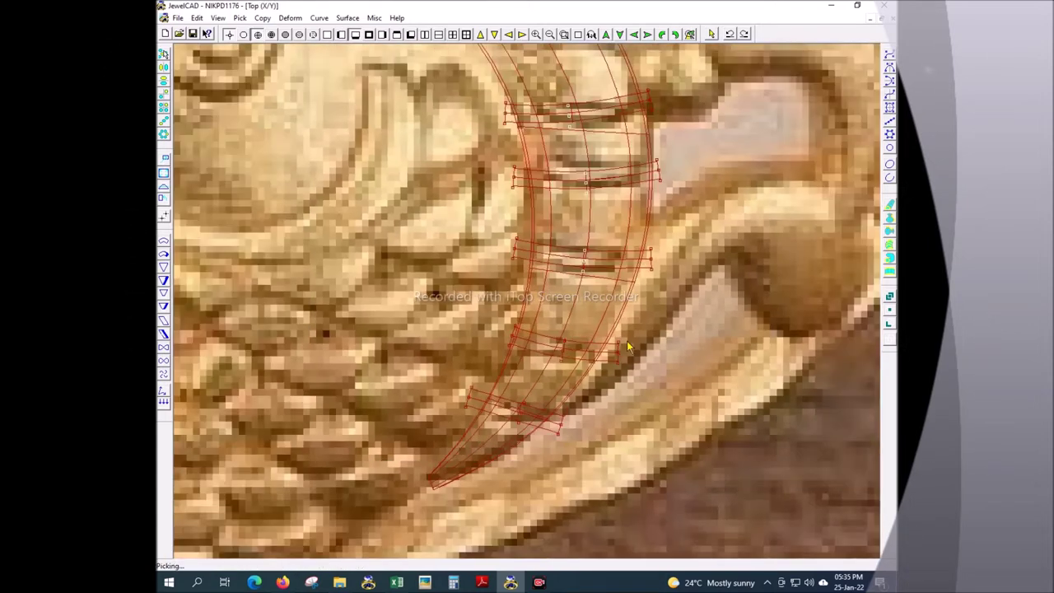
key(F3)
scroll(559, 366, up, 3)
key(ctrl+r)
click(560, 365)
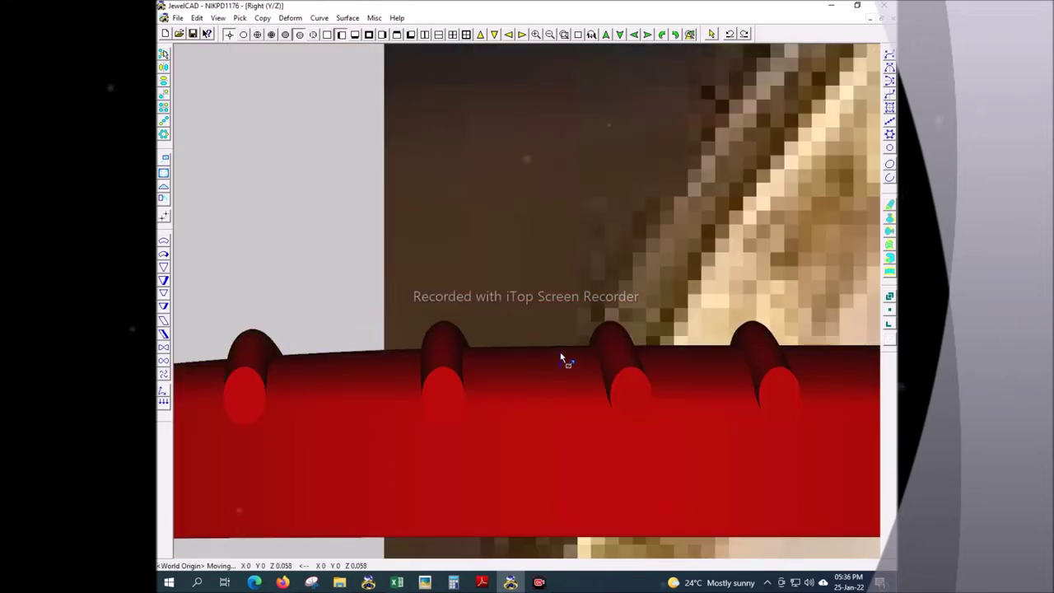
drag(564, 357, 609, 397)
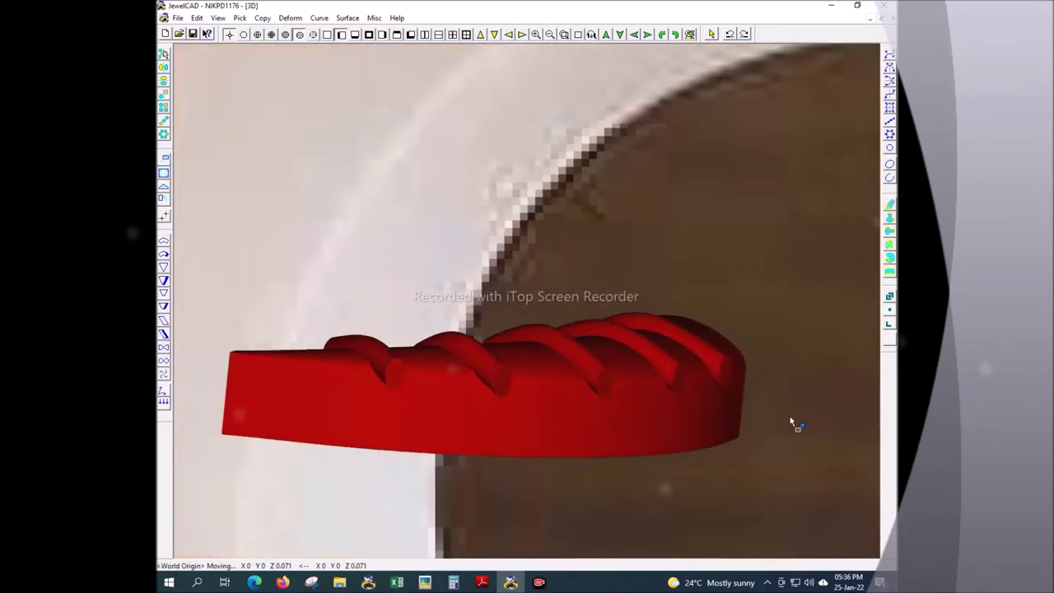
mouse_move(609, 397)
mouse_down()
mouse_move(606, 408)
mouse_move(556, 380)
mouse_up()
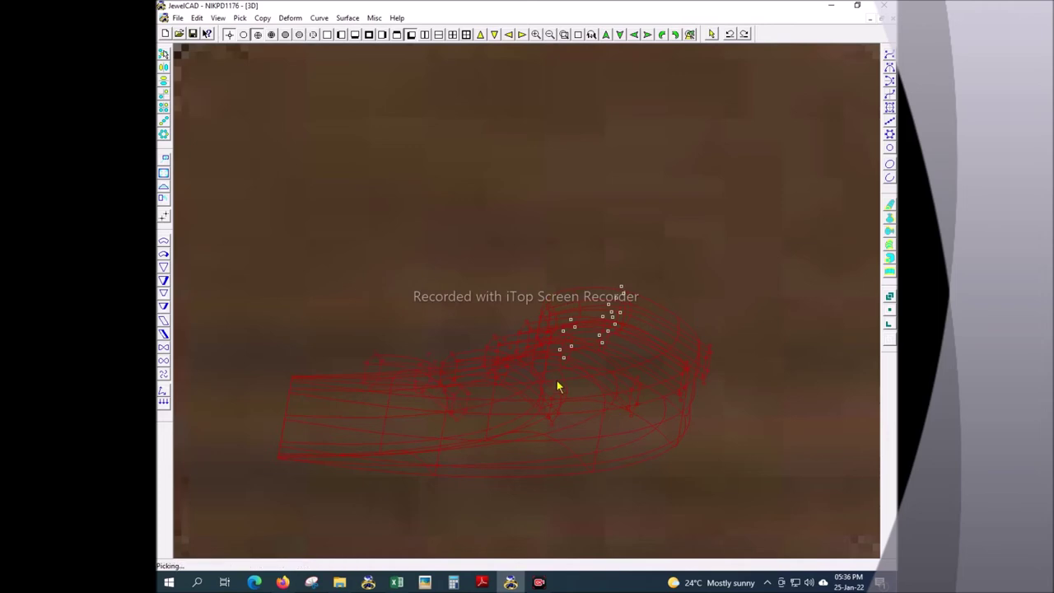
key(F1)
scroll(619, 297, up, 5)
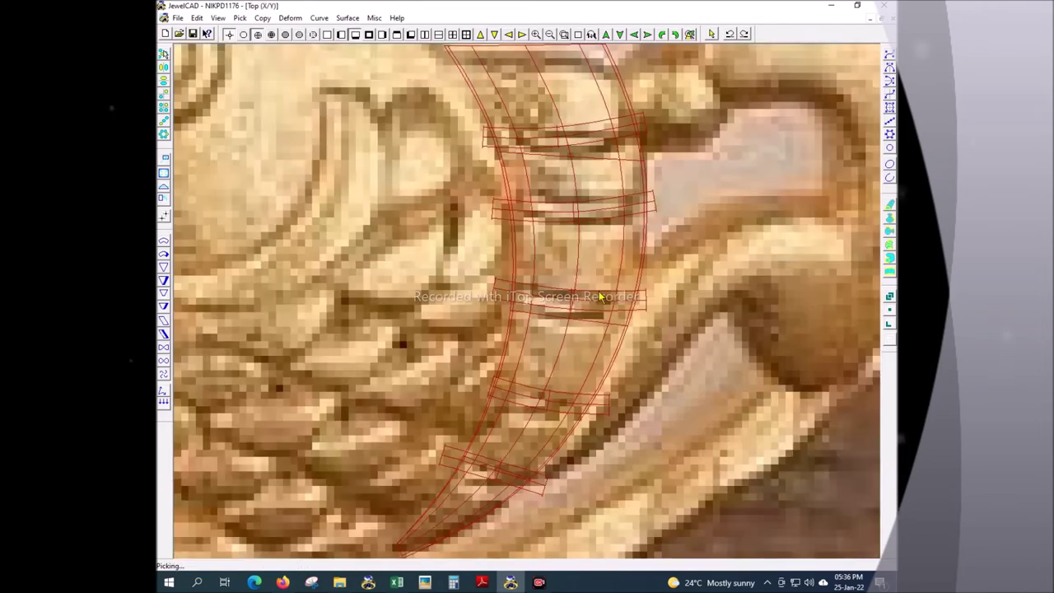
scroll(642, 331, down, 2)
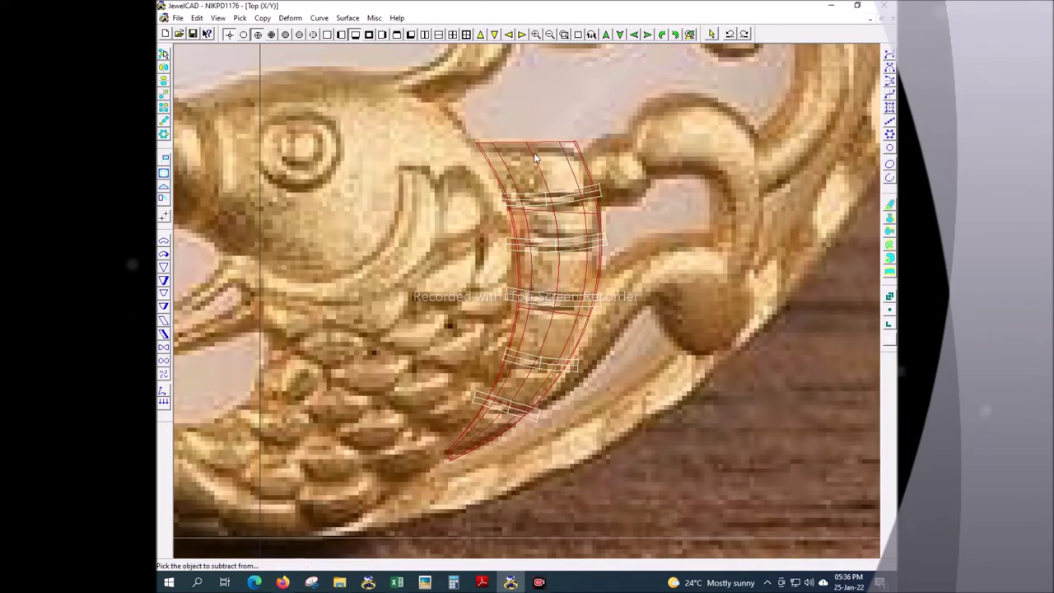
- Pick the curved gill piece to subtract from, orbit to check the grooves, then zoom out in Top view
click(535, 157)
scroll(600, 212, down, 2)
right_drag(604, 296, 522, 346)
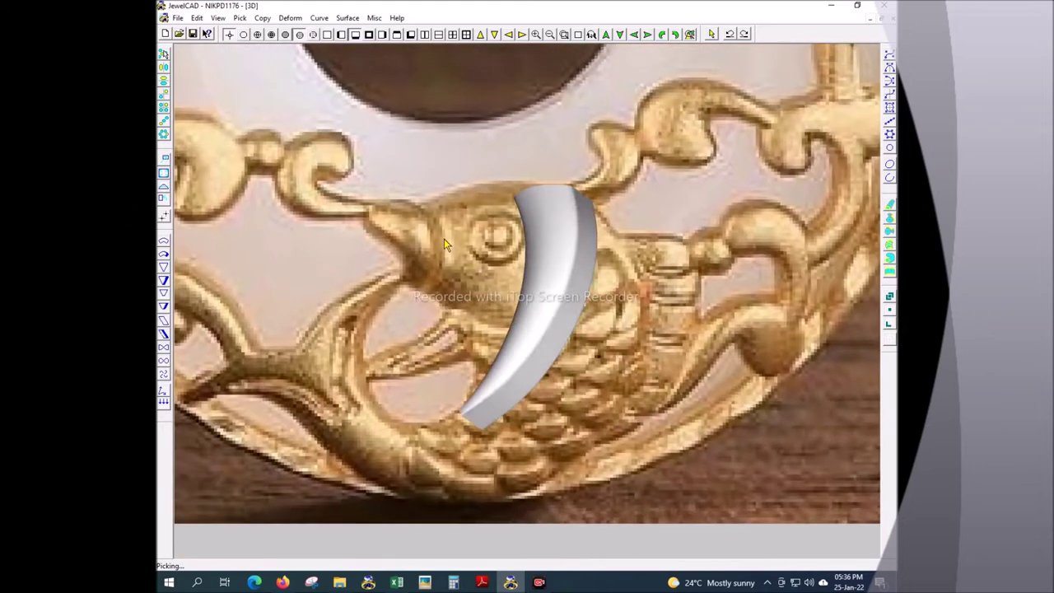
scroll(564, 347, down, 2)
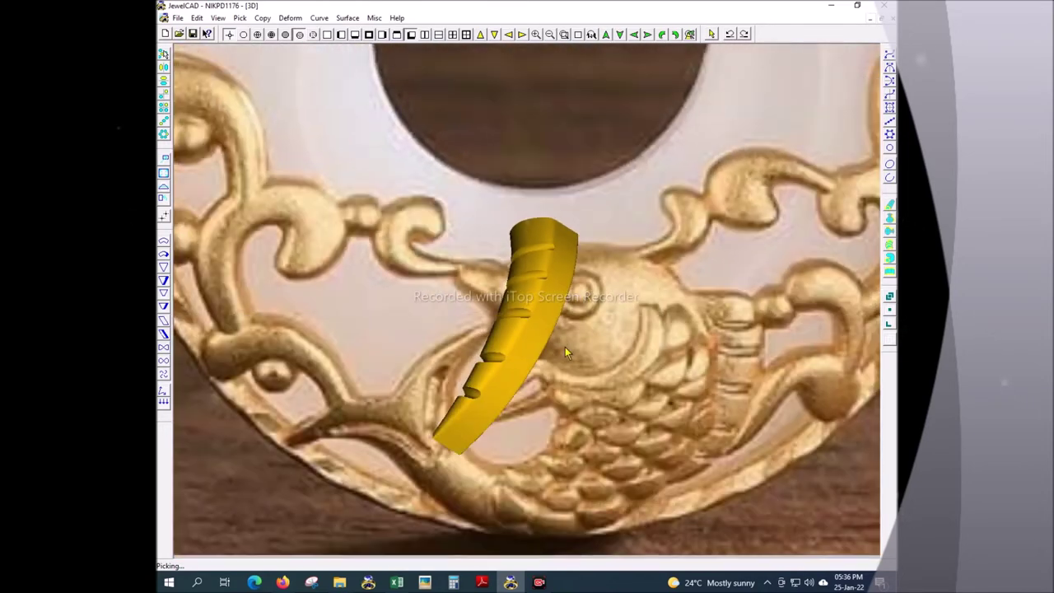
key(F1)
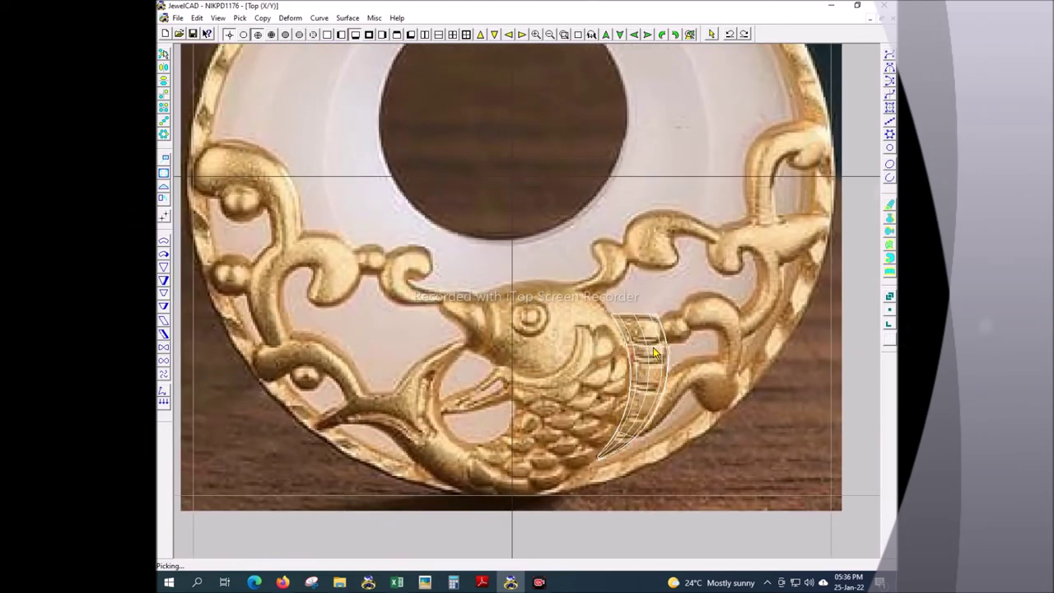
scroll(654, 346, down, 1)
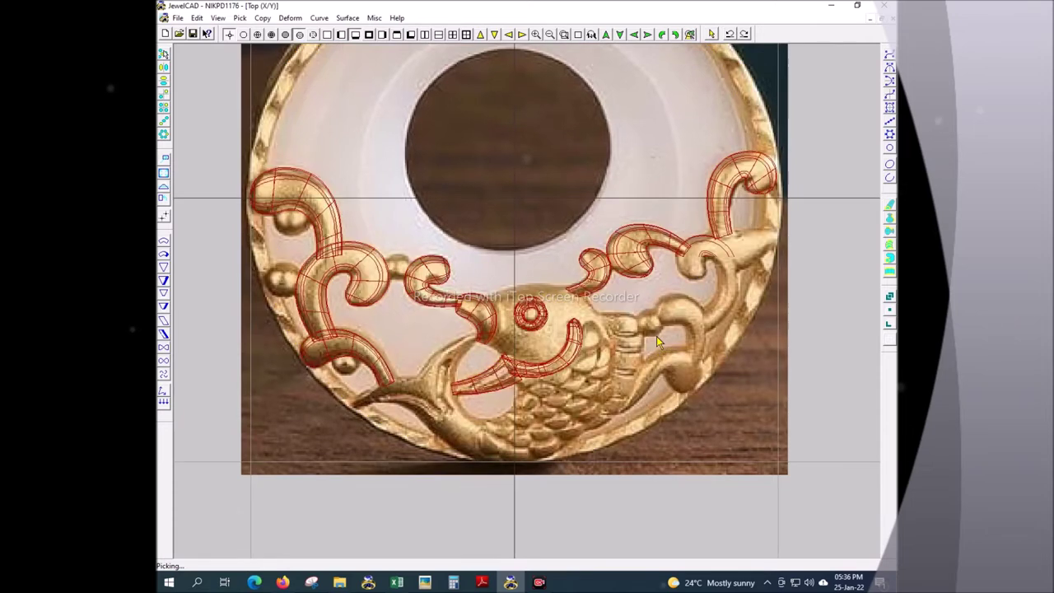
scroll(634, 387, up, 3)
- Insert the 1.2 mm gold PRONG ball from the Database over a photo bead
key(ctrl+d)
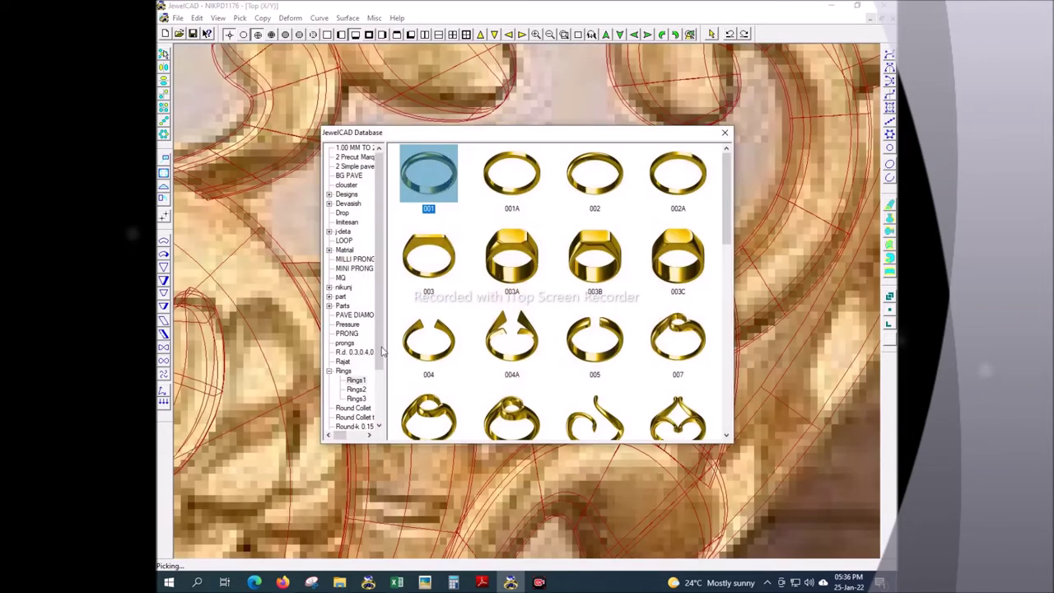
scroll(659, 381, down, 3)
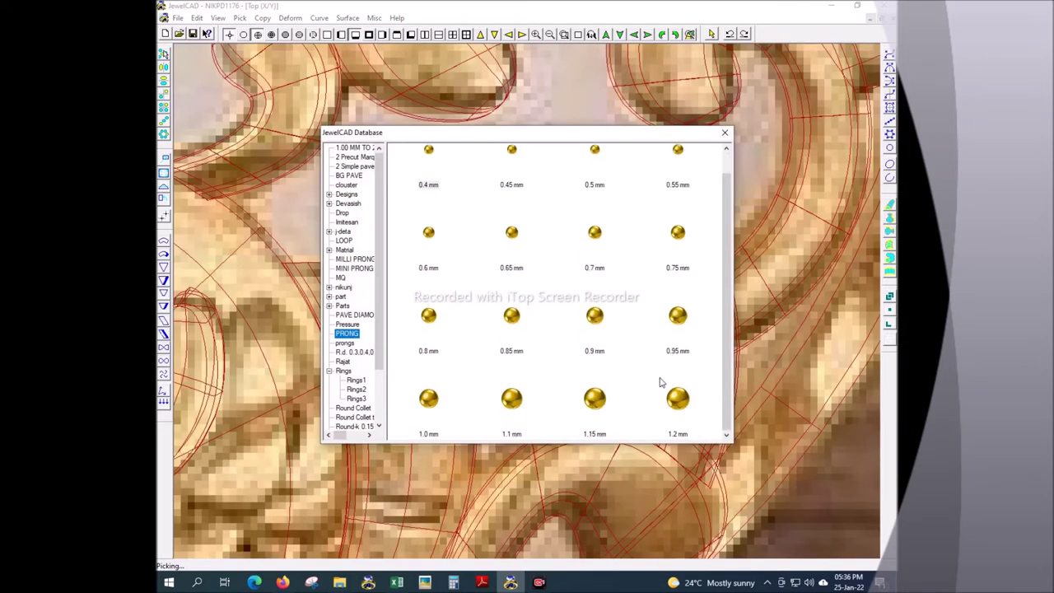
double_click(693, 402)
click(506, 306)
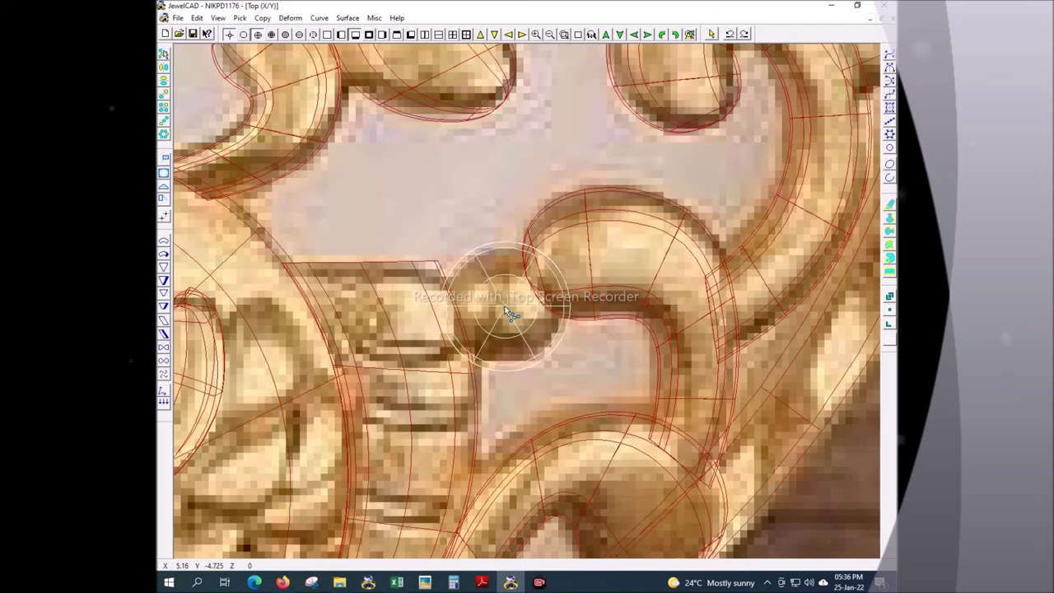
scroll(655, 327, down, 3)
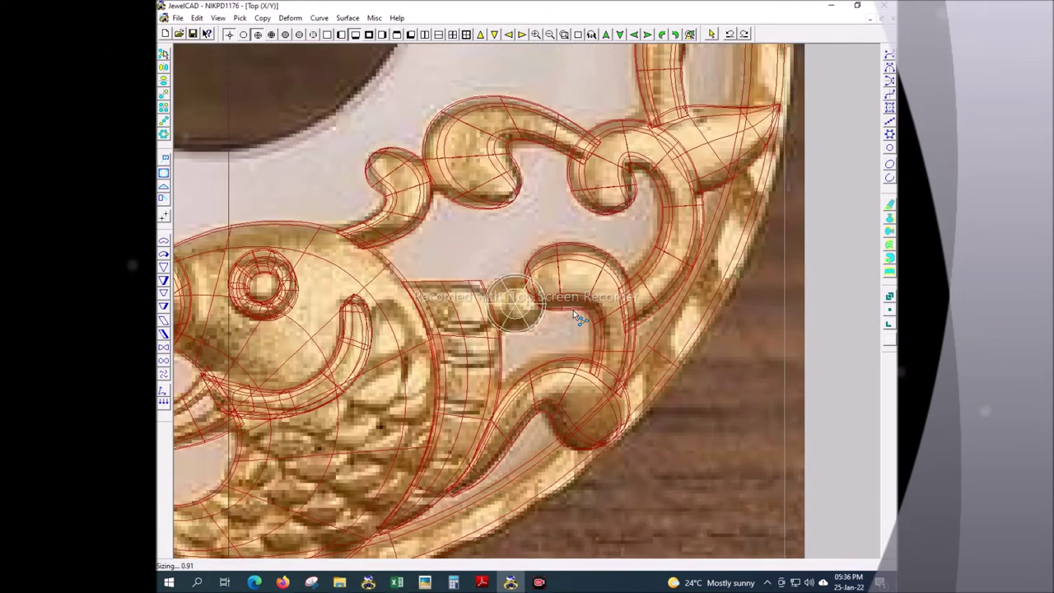
scroll(556, 294, down, 2)
scroll(603, 256, down, 1)
scroll(603, 256, down, 1)
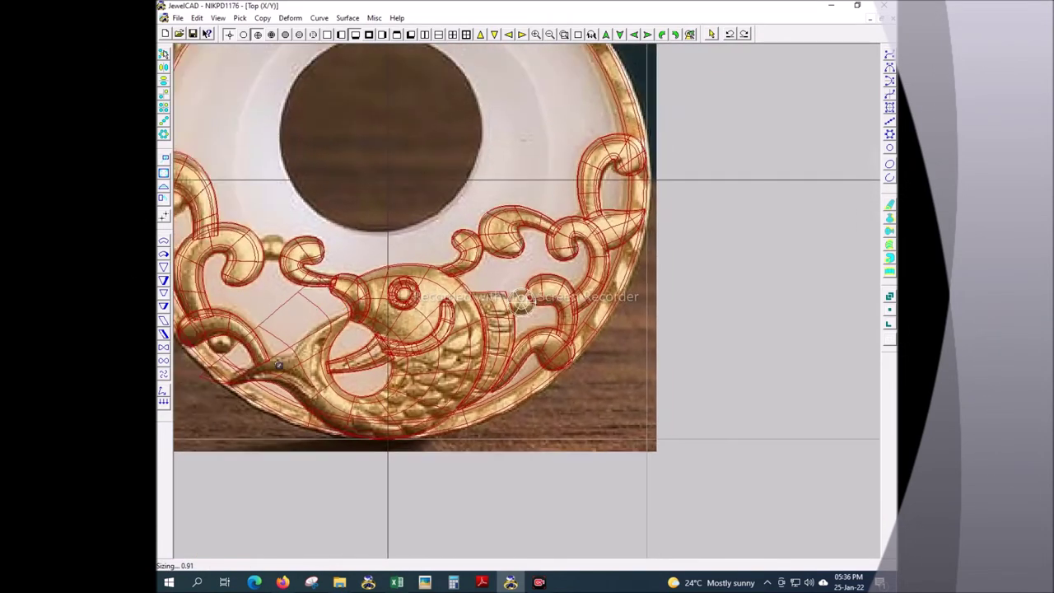
scroll(496, 416, up, 4)
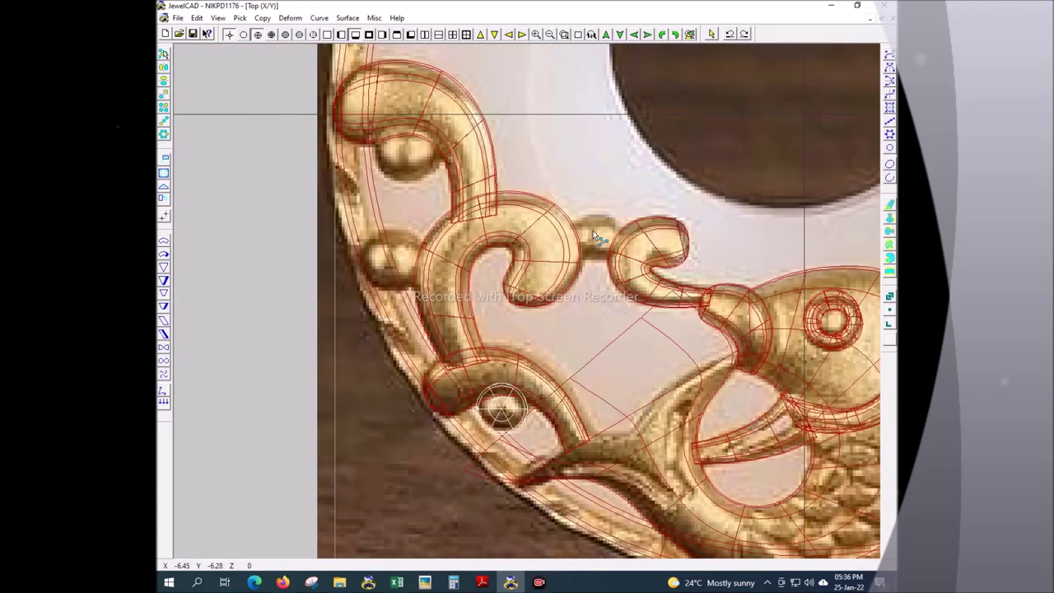
- Add a sphere on the left bead sized to match the photo, then render shaded
click(386, 254)
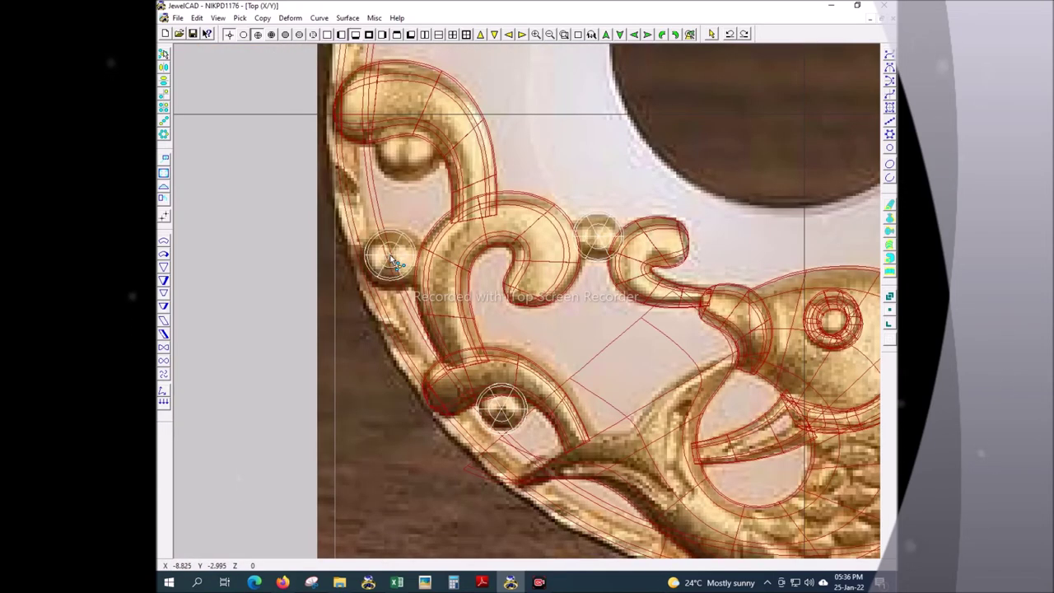
scroll(529, 267, down, 1)
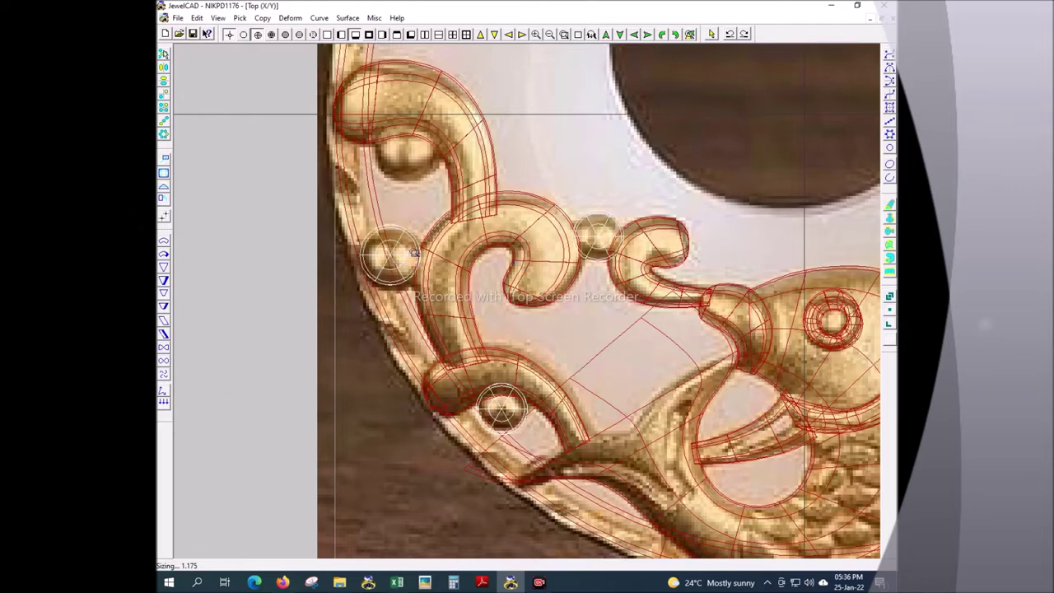
scroll(565, 328, up, 3)
click(489, 320)
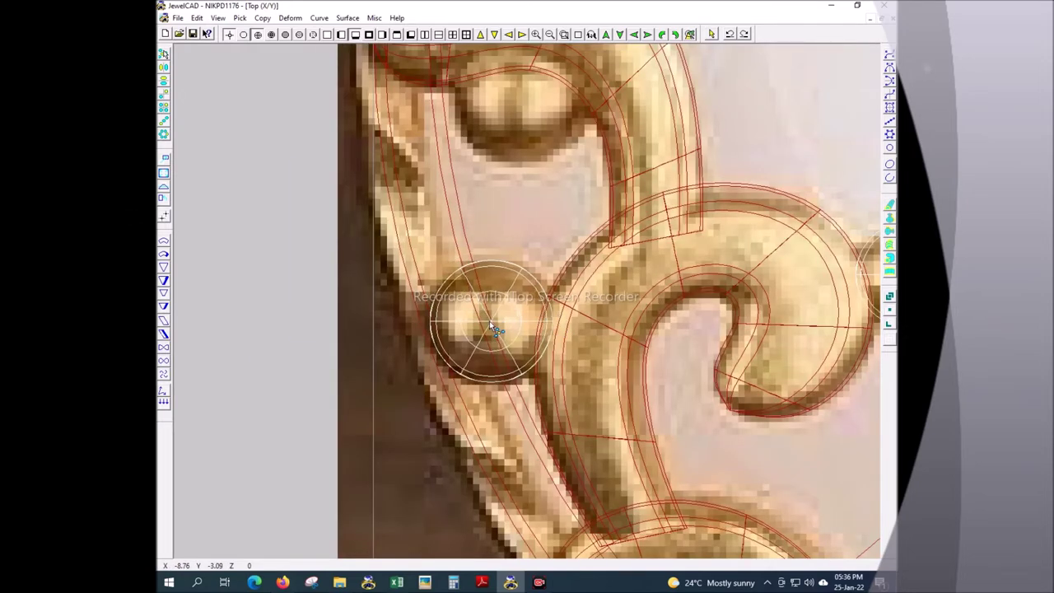
scroll(525, 158, down, 1)
key(ctrl+r)
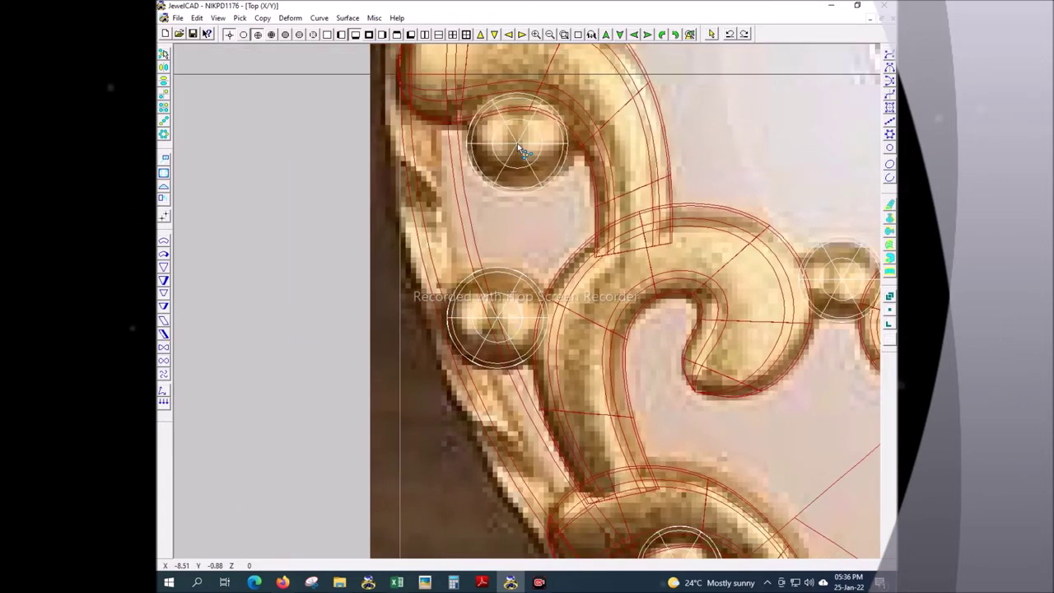
scroll(517, 141, down, 2)
scroll(634, 228, down, 1)
key(ctrl+r)
drag(447, 98, 872, 461)
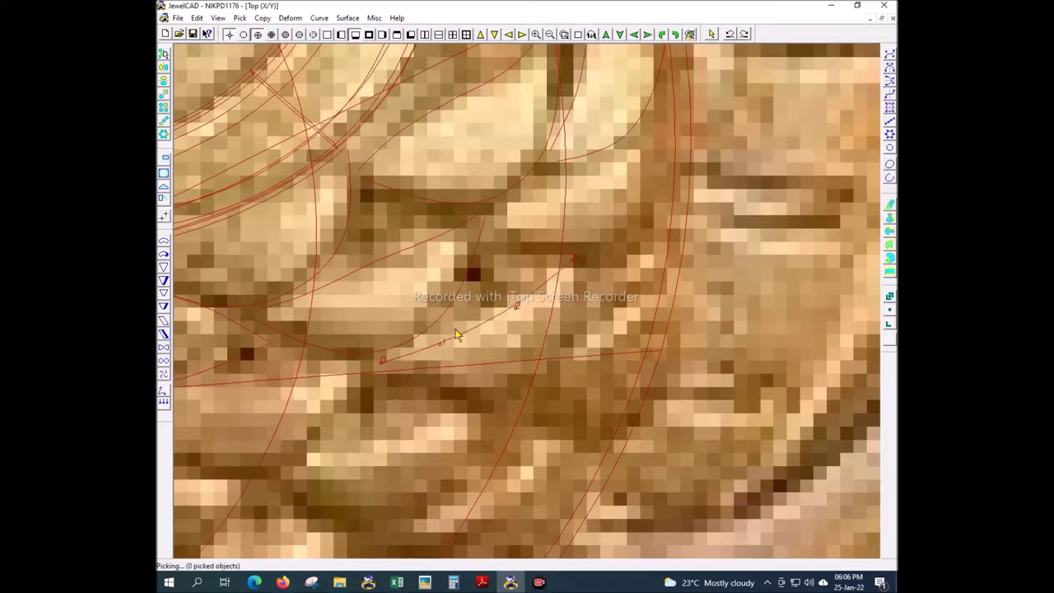
- Trace several short curves along individual fish-scale edges over the photo, including the lower scales
click(413, 382)
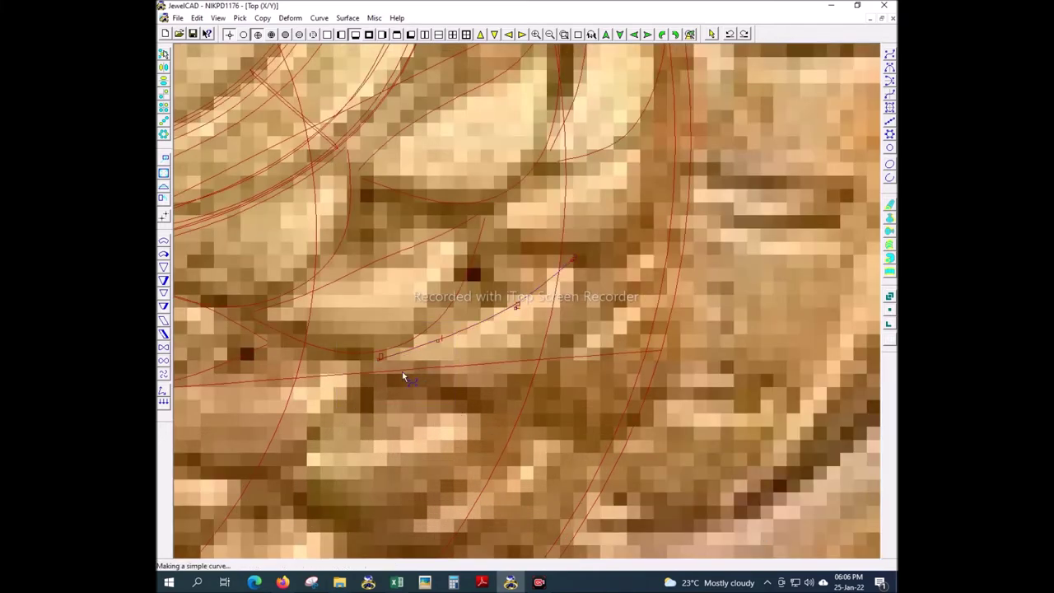
click(550, 369)
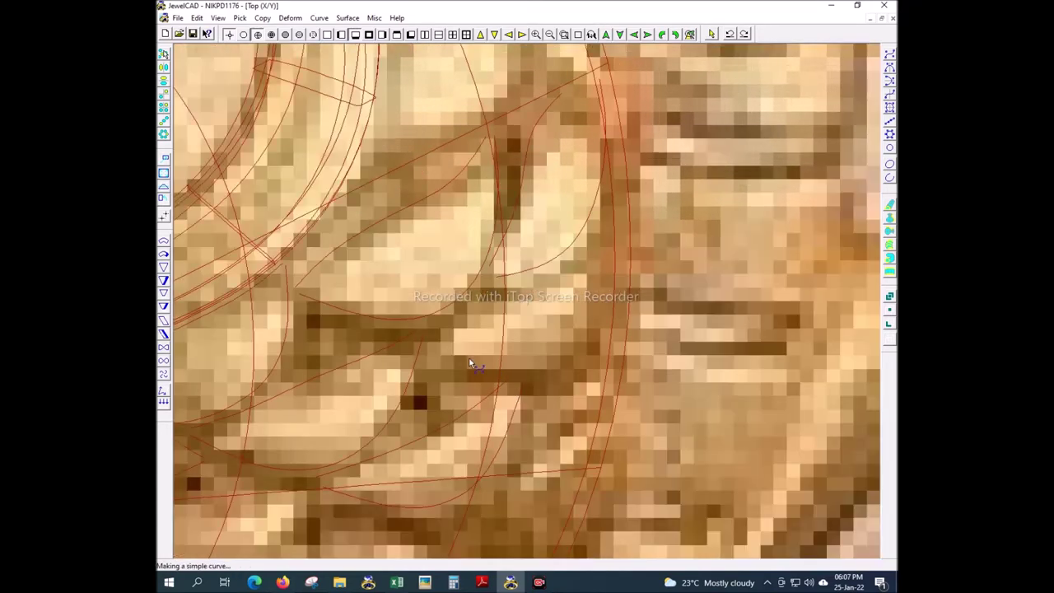
right_click(608, 232)
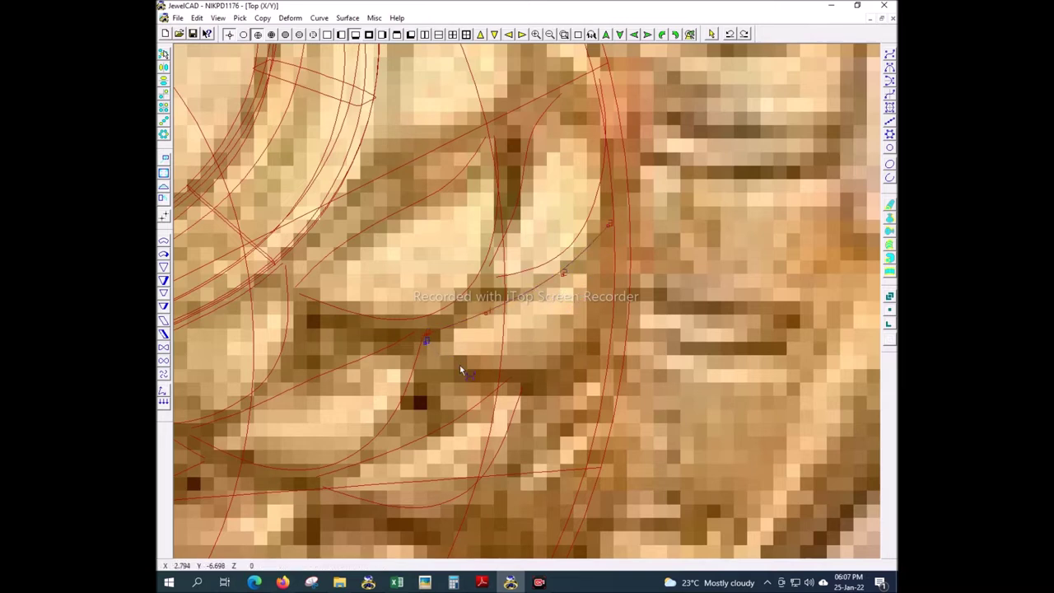
right_click(622, 237)
right_click(601, 362)
scroll(602, 362, down, 3)
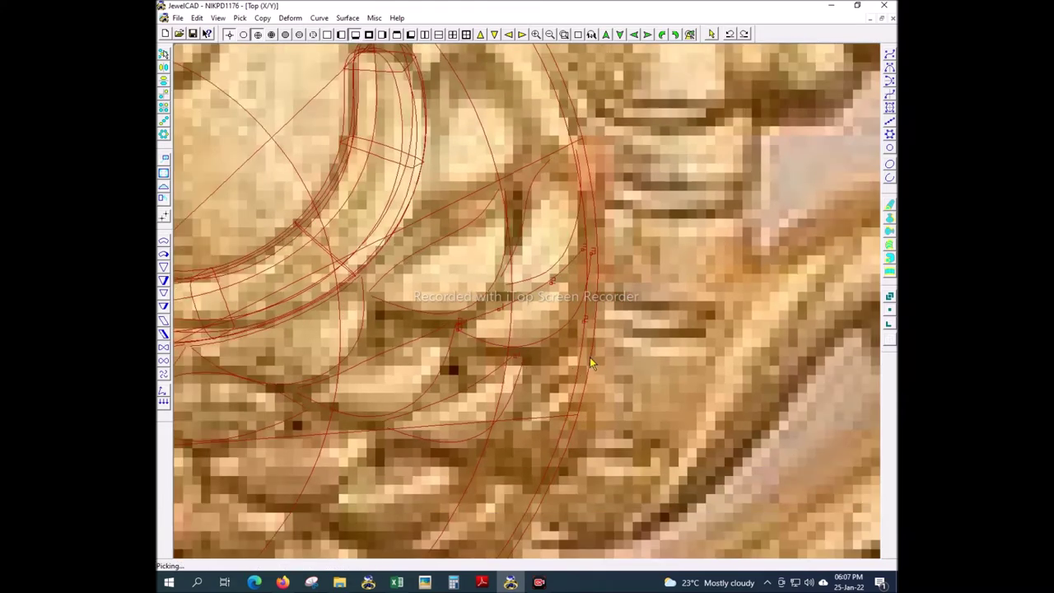
scroll(500, 442, up, 2)
scroll(499, 442, up, 2)
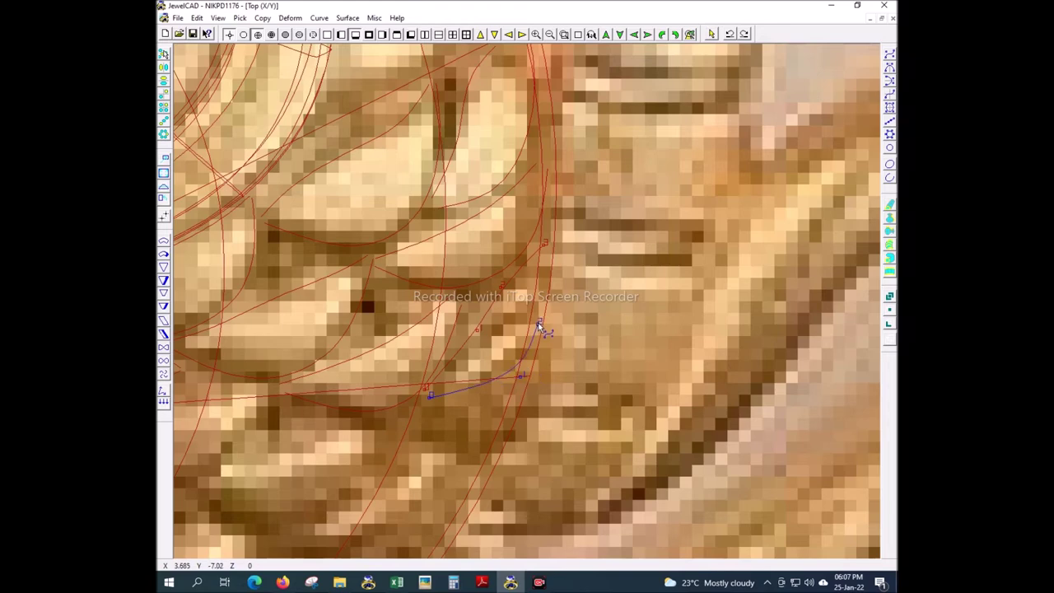
scroll(548, 288, down, 3)
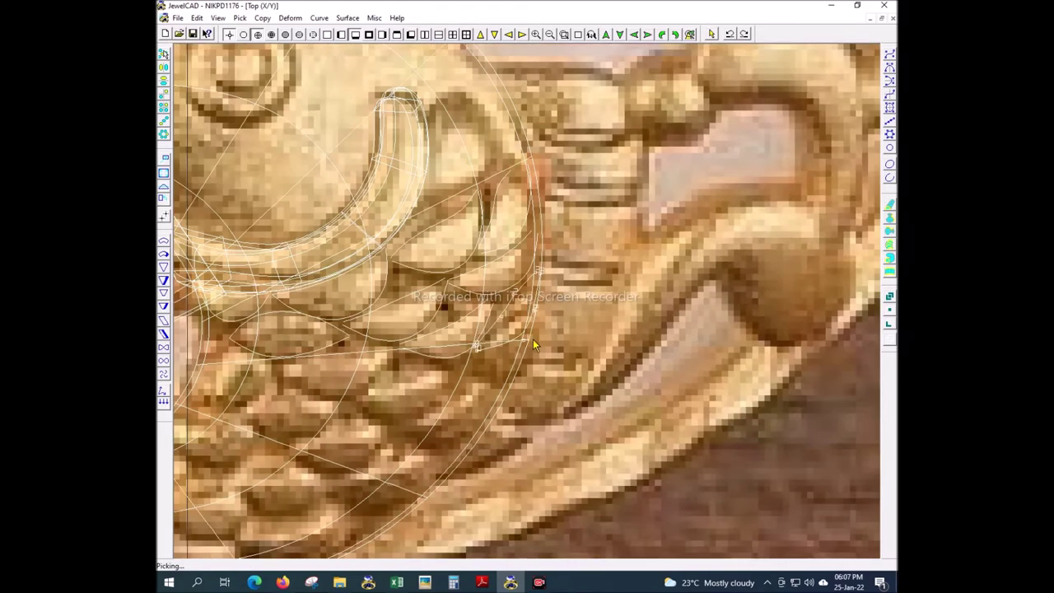
scroll(511, 346, down, 1)
scroll(484, 400, up, 4)
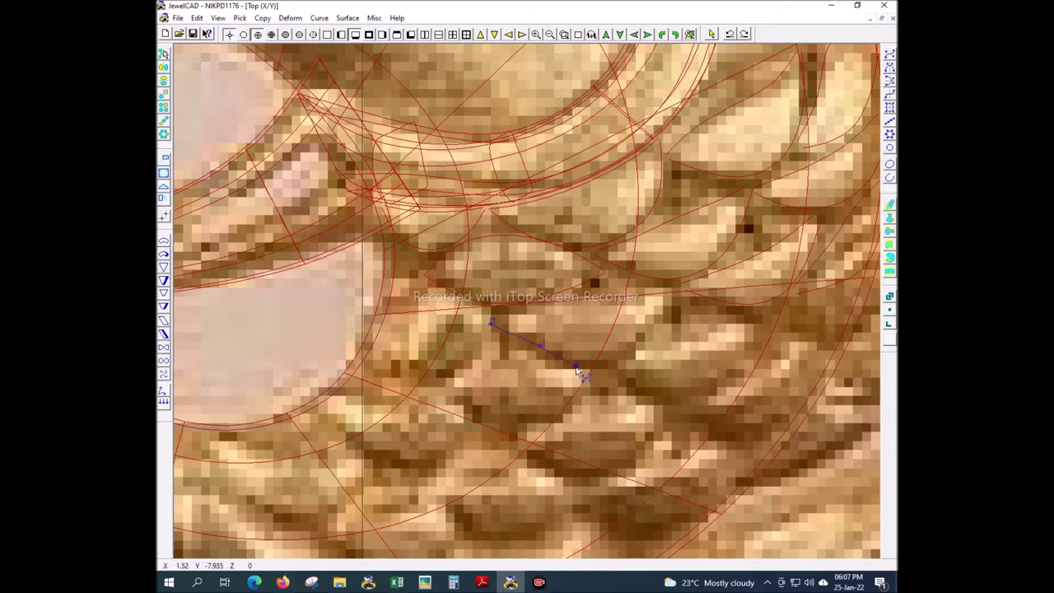
right_click(683, 301)
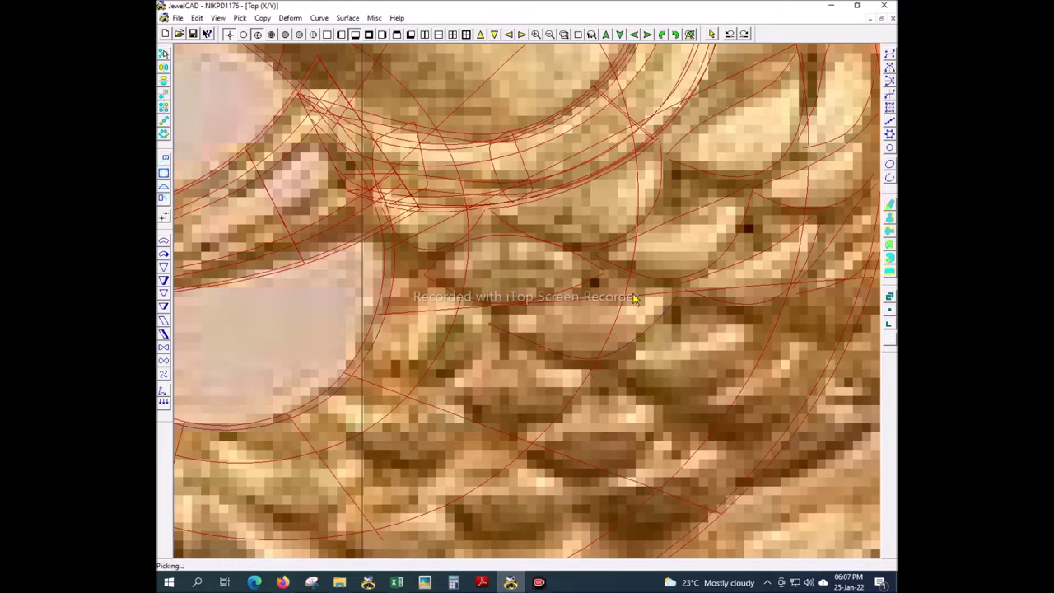
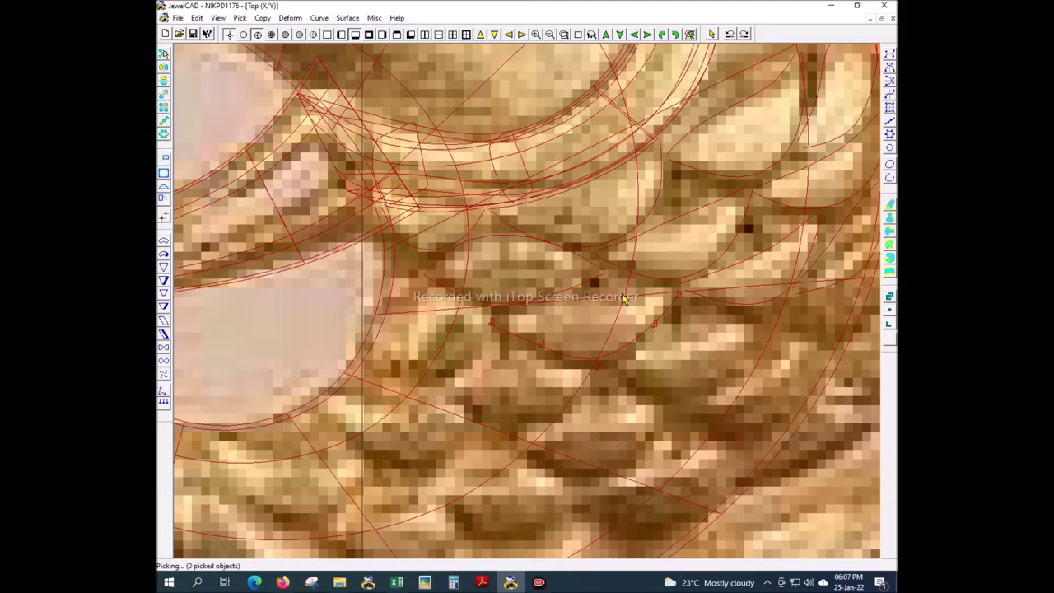
- Finish the curve in progress and trace another along the next scale edge
scroll(592, 260, down, 3)
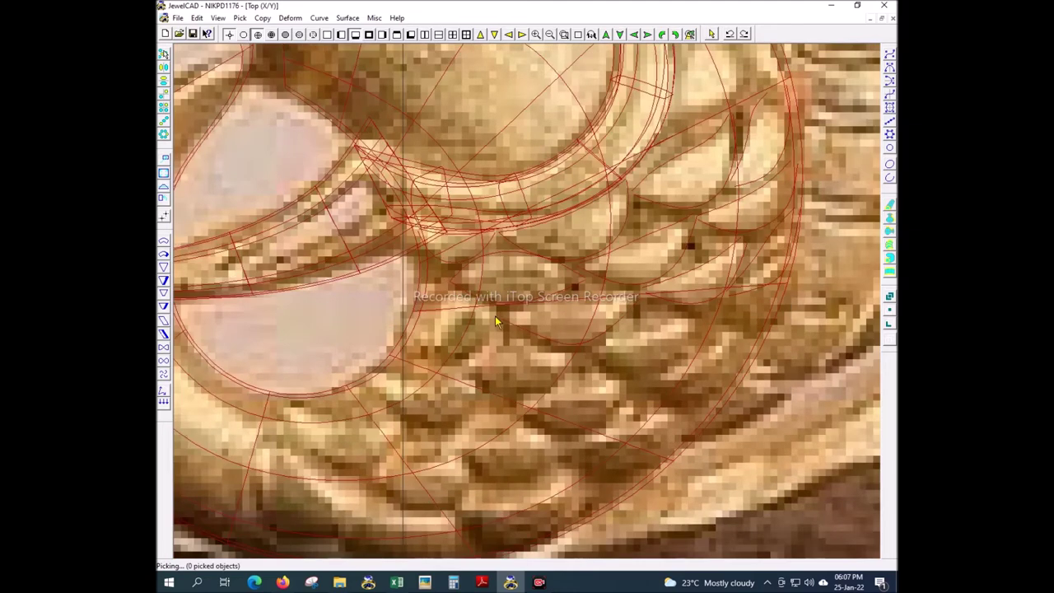
scroll(452, 440, up, 3)
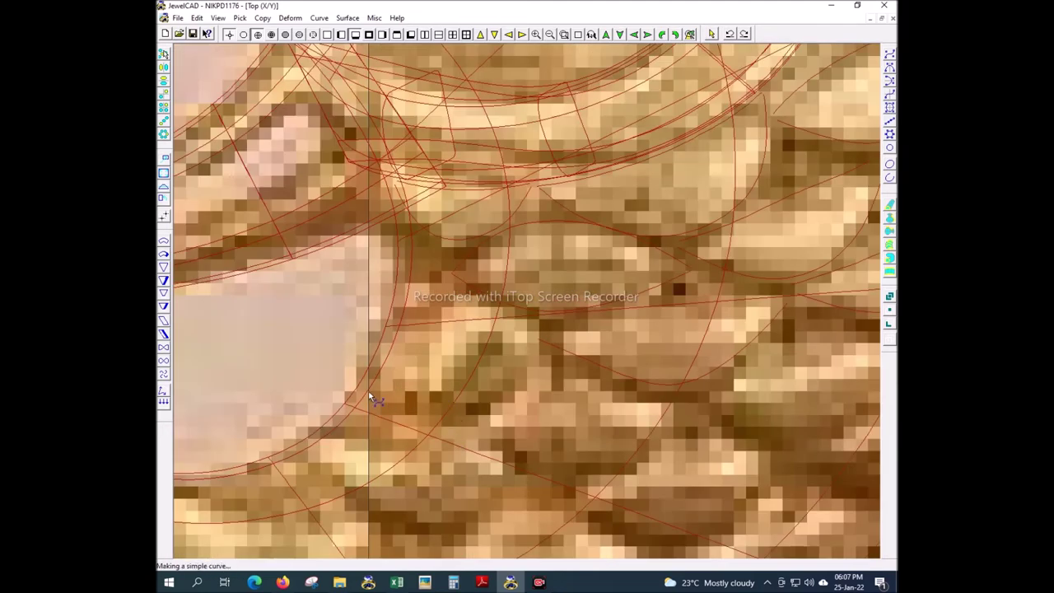
right_click(546, 327)
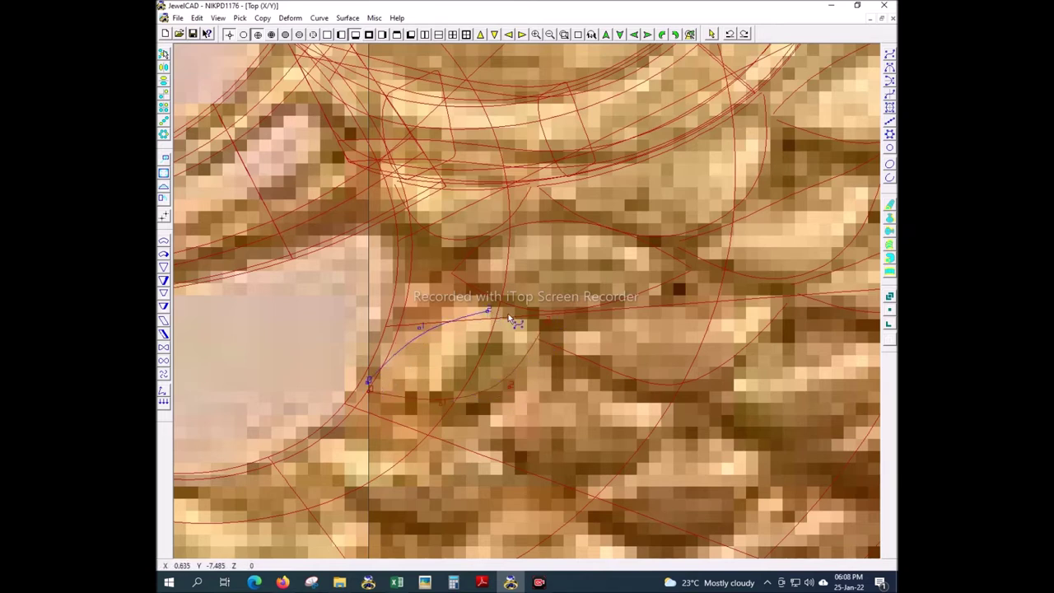
click(535, 318)
right_click(483, 348)
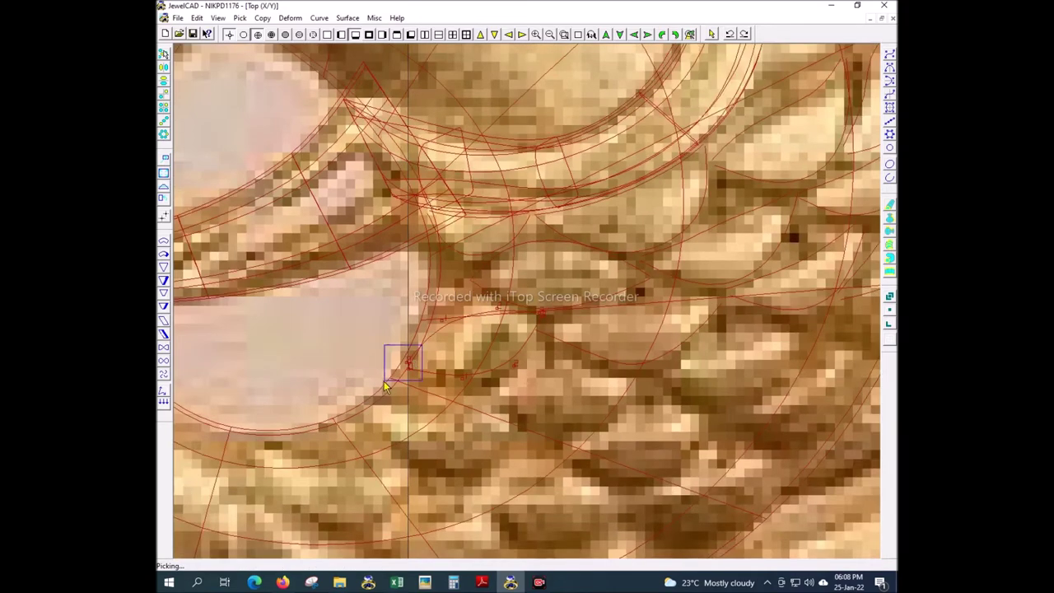
- Trace a three-point curve along a scale's lower edge on the left of the pattern
right_drag(414, 365, 507, 403)
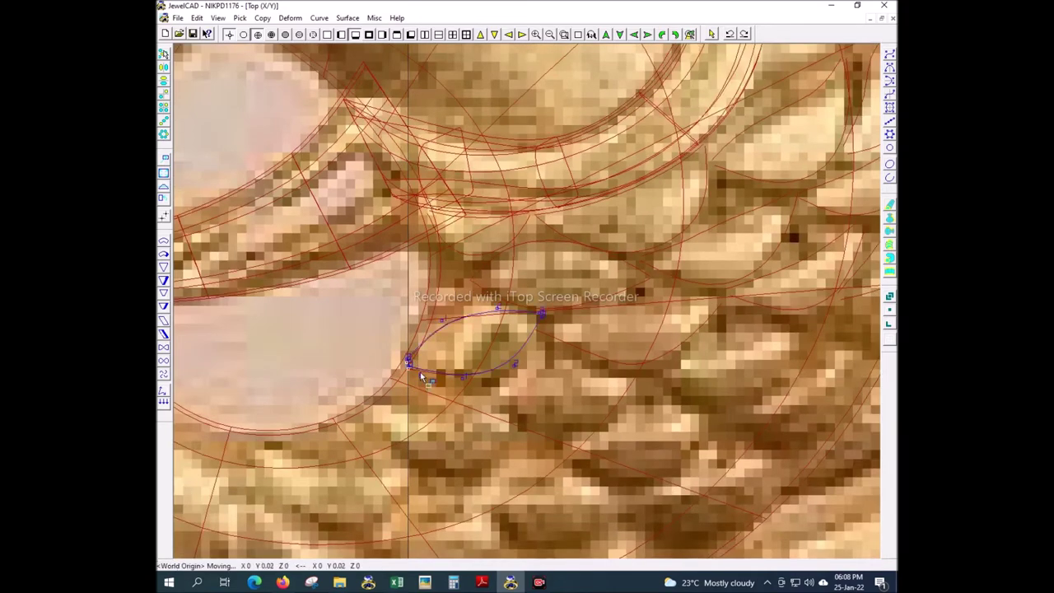
scroll(472, 420, up, 3)
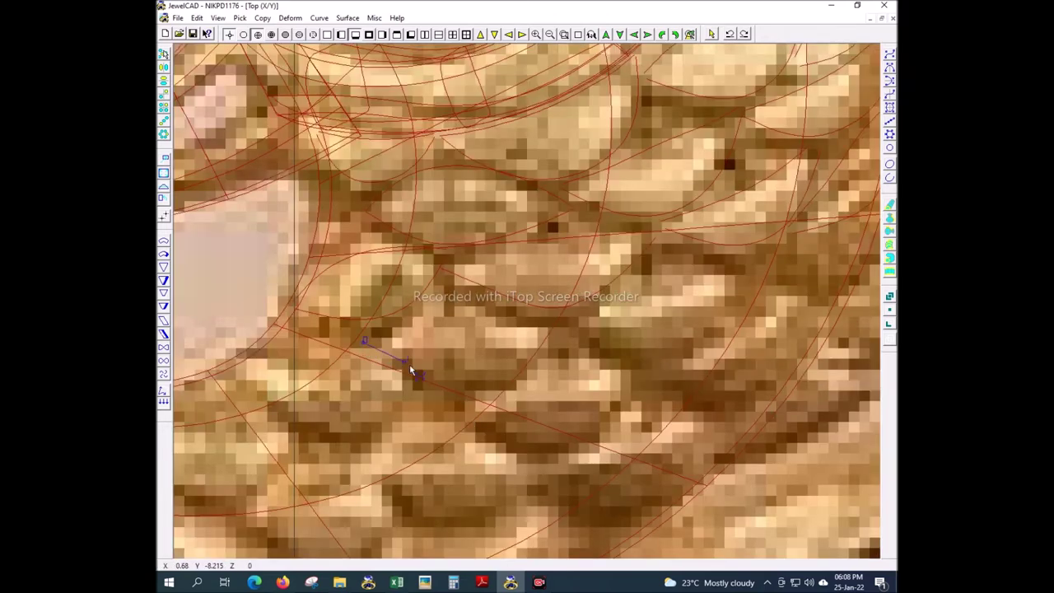
click(435, 381)
click(515, 376)
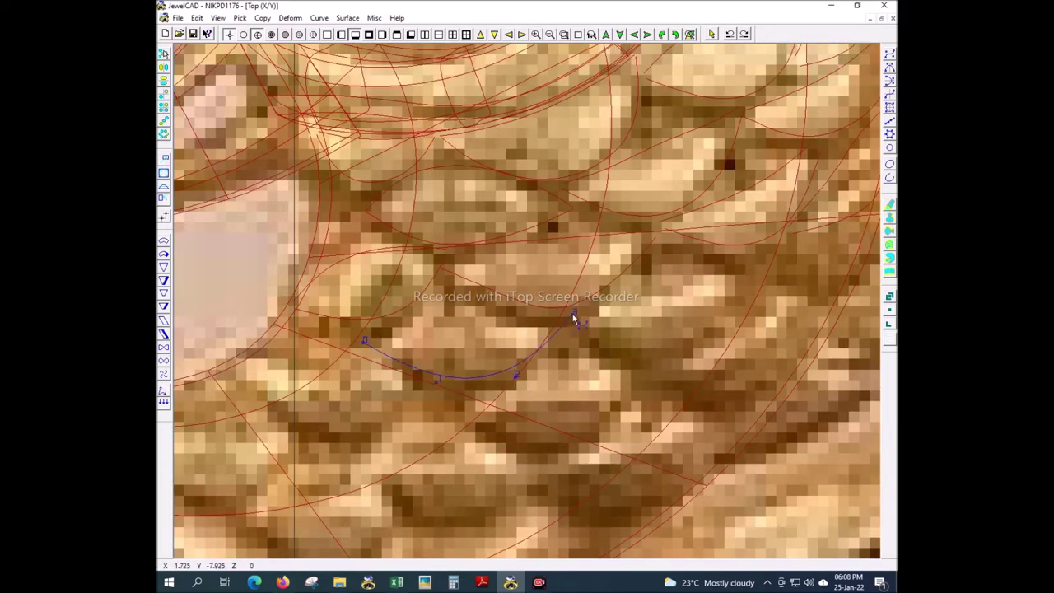
click(526, 370)
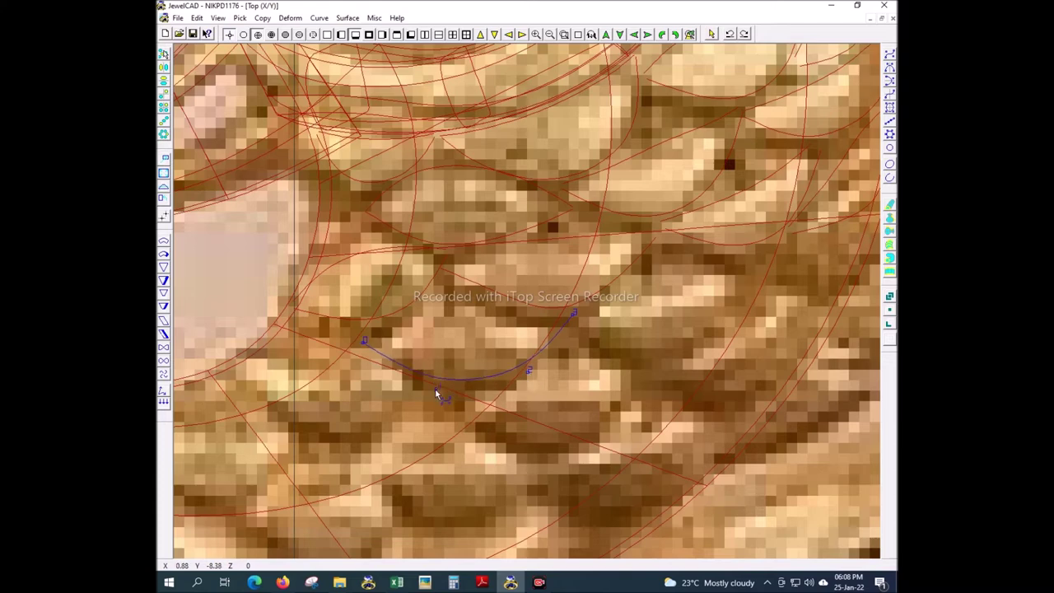
right_click(393, 349)
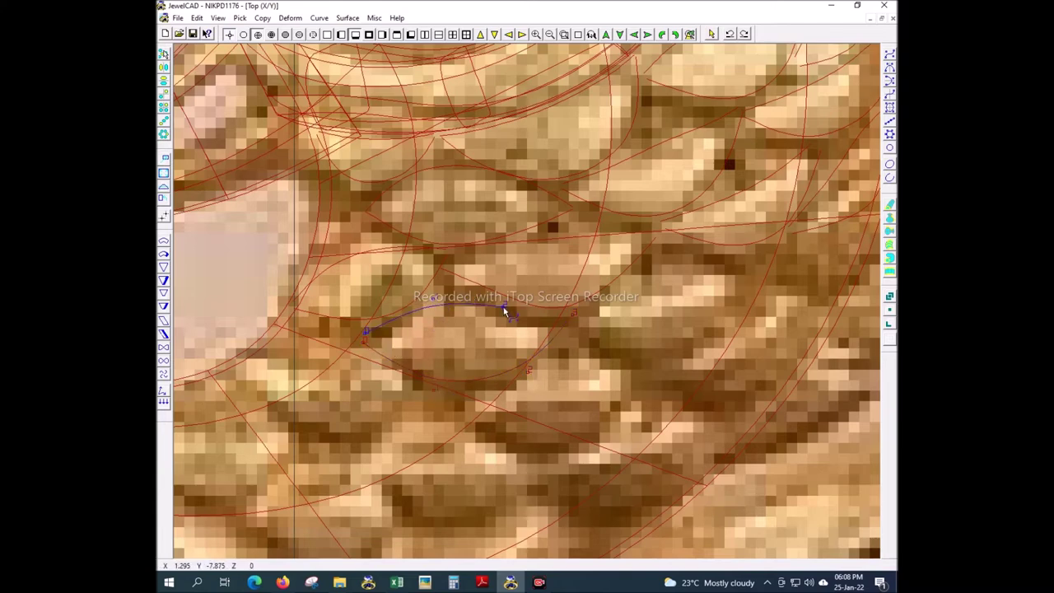
right_click(568, 313)
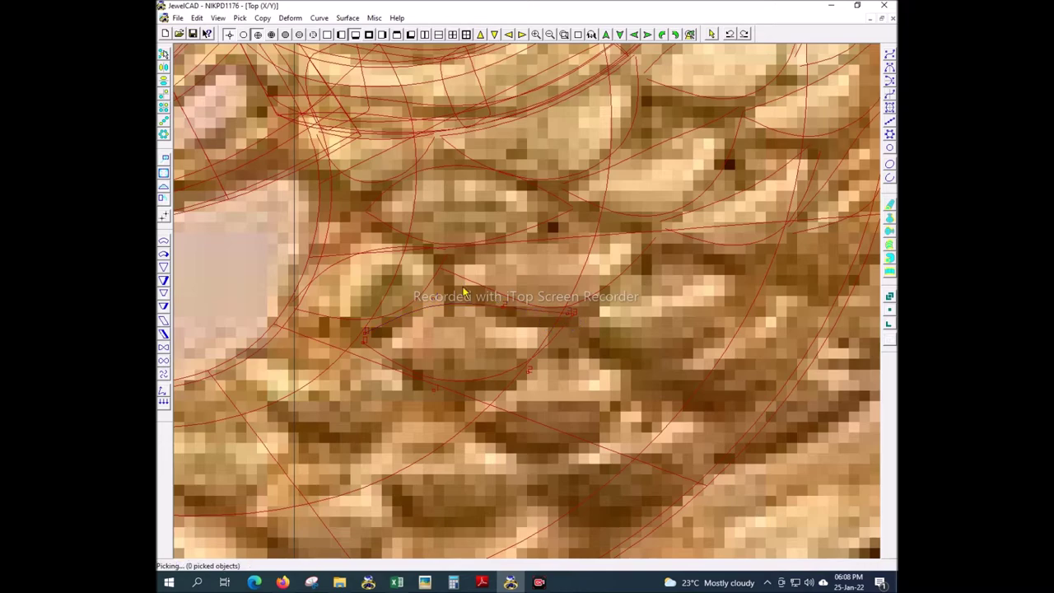
- Trace the next scale-edge curve and begin another along the scale boundary
scroll(419, 324, down, 3)
scroll(494, 412, up, 3)
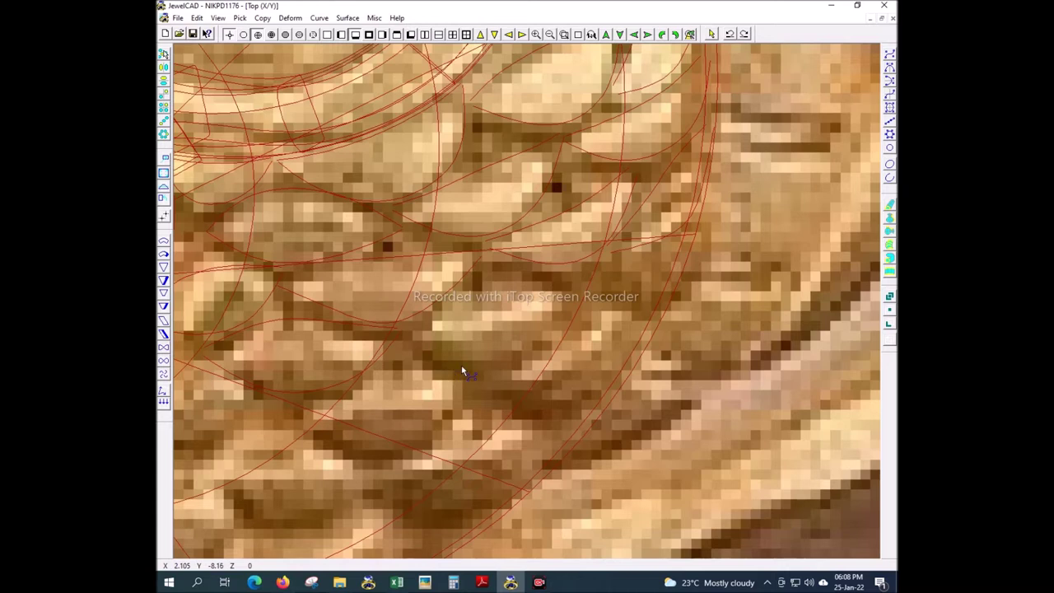
click(516, 351)
click(568, 312)
right_click(583, 264)
scroll(524, 371, up, 1)
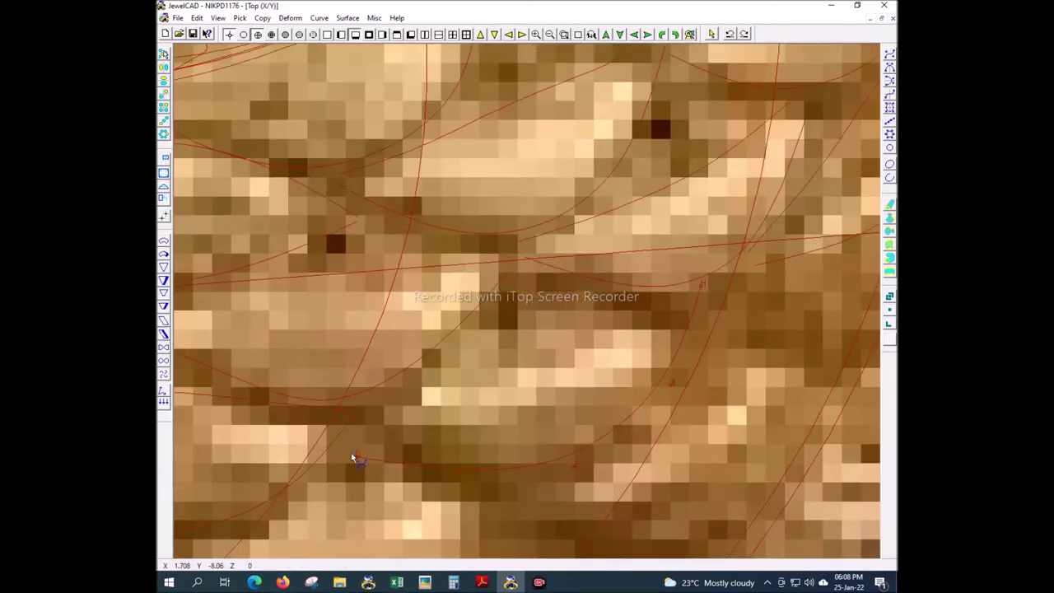
click(429, 380)
click(519, 290)
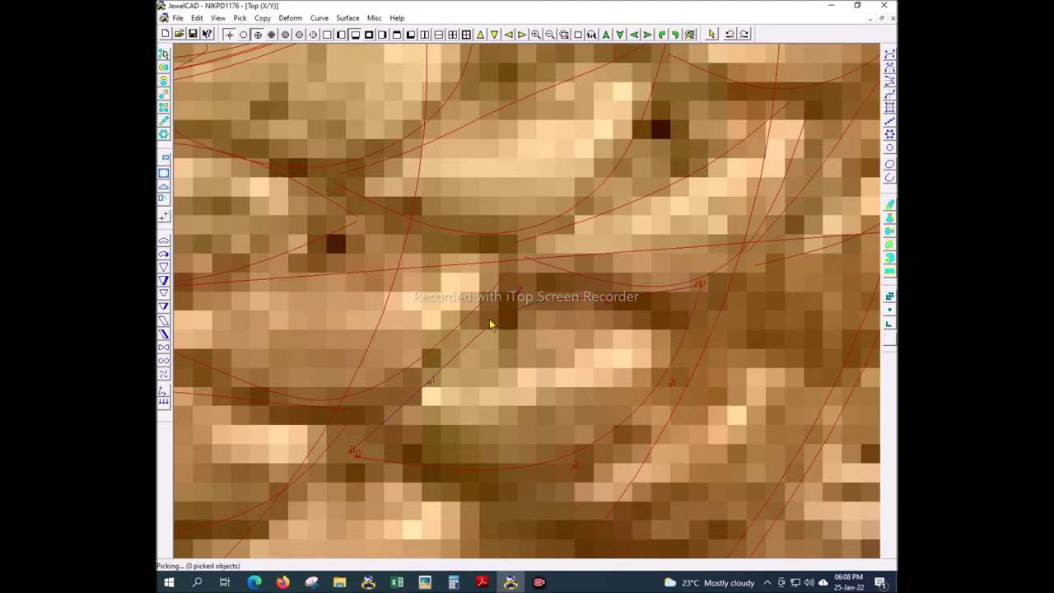
scroll(634, 313, down, 1)
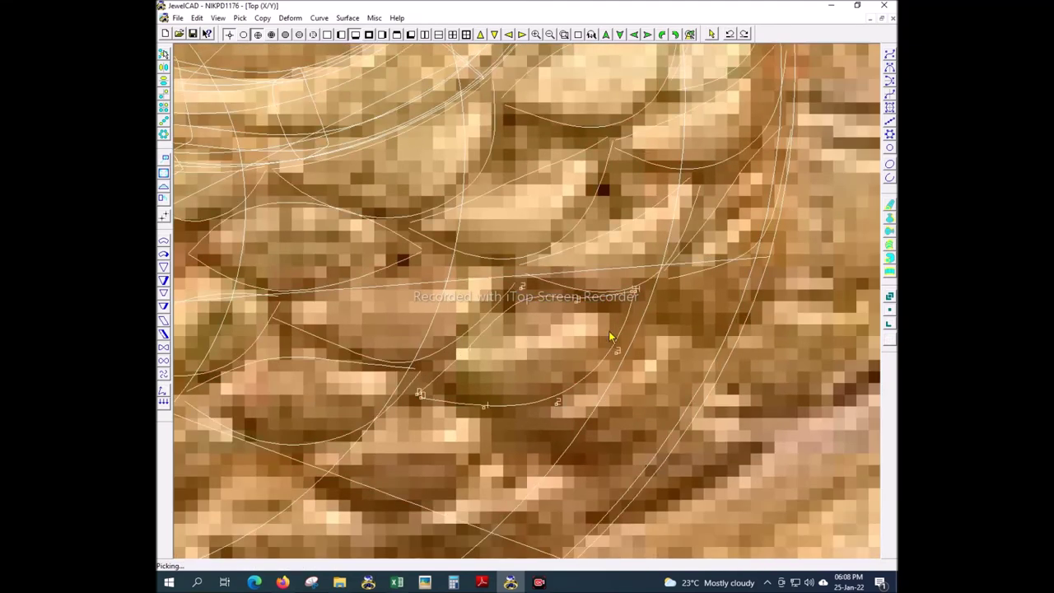
- Complete the scale curve and draw another along a neighbouring scale edge
scroll(445, 379, up, 2)
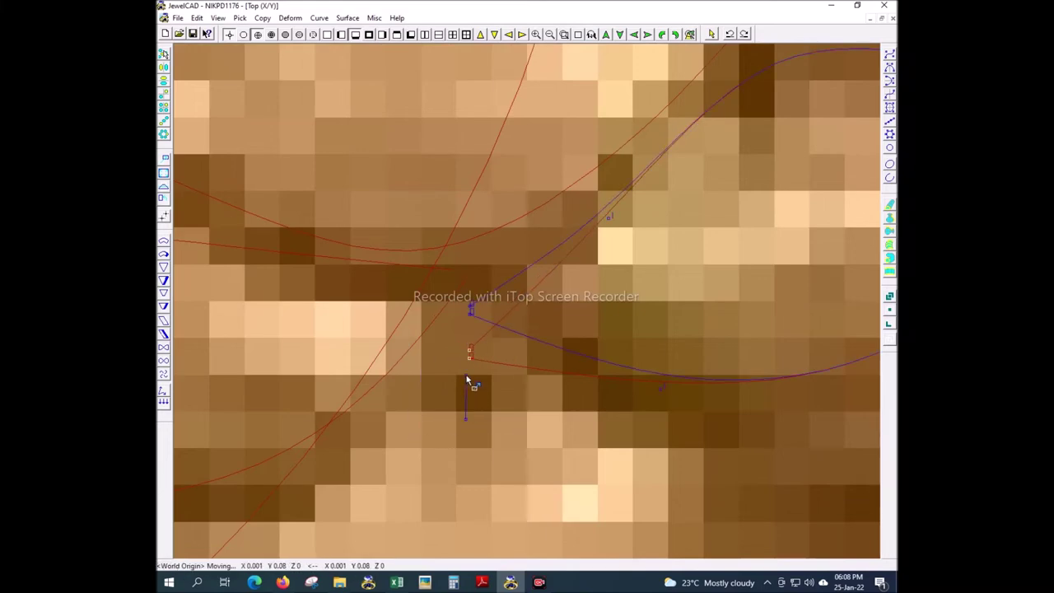
scroll(579, 304, down, 1)
scroll(579, 306, down, 2)
scroll(614, 365, up, 2)
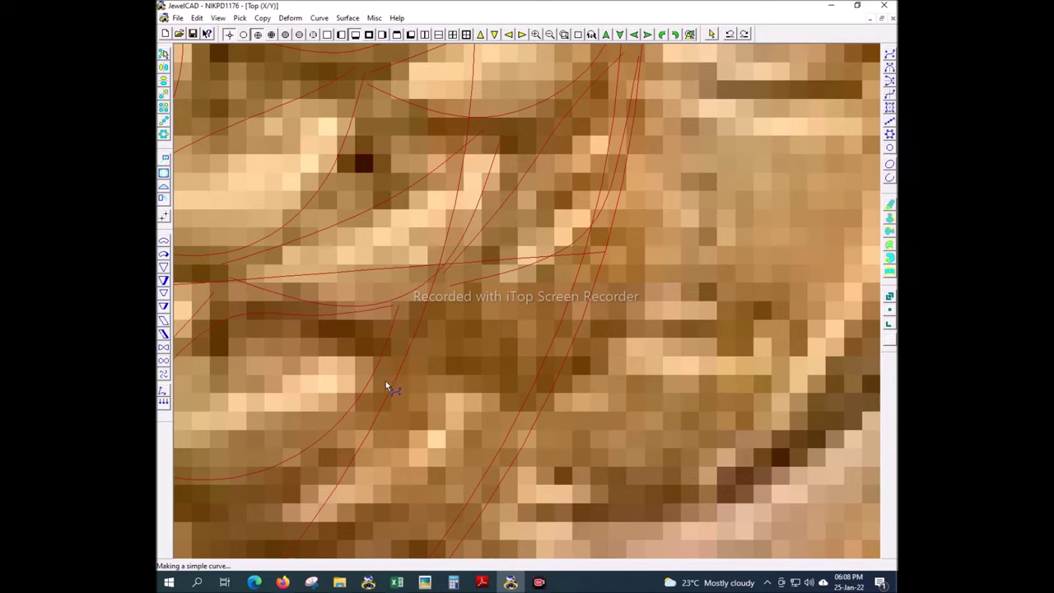
click(492, 291)
right_click(558, 263)
click(387, 390)
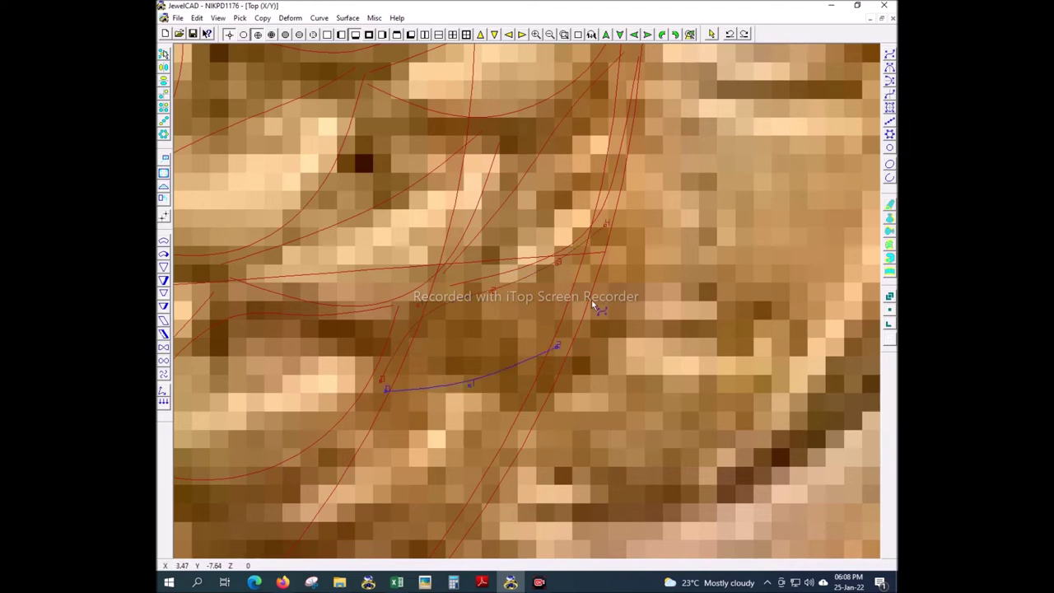
right_click(609, 247)
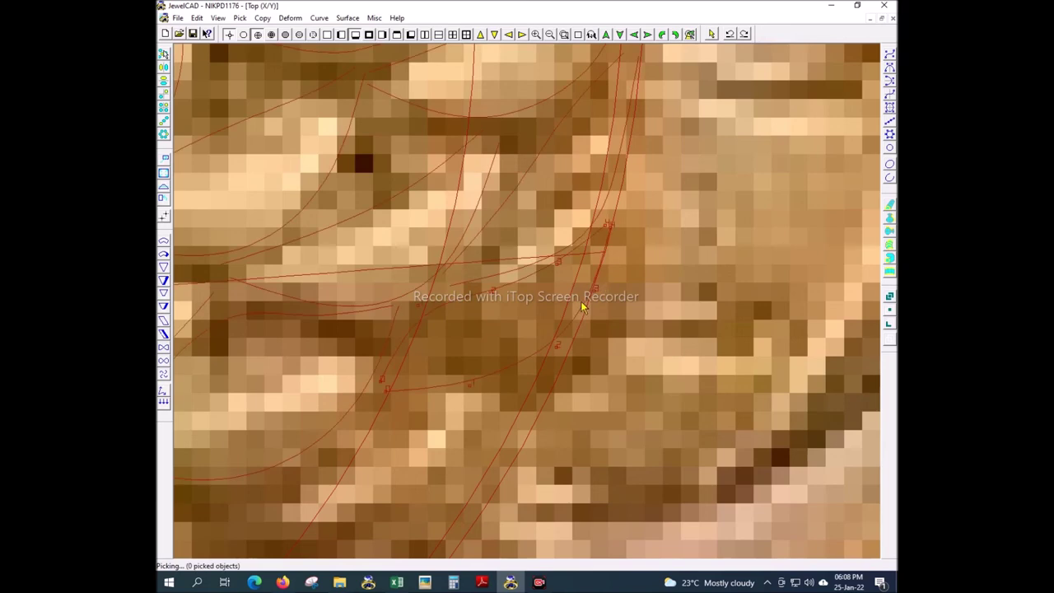
- Nudge a curve control point slightly to refine its position
drag(559, 362, 552, 369)
scroll(488, 403, down, 1)
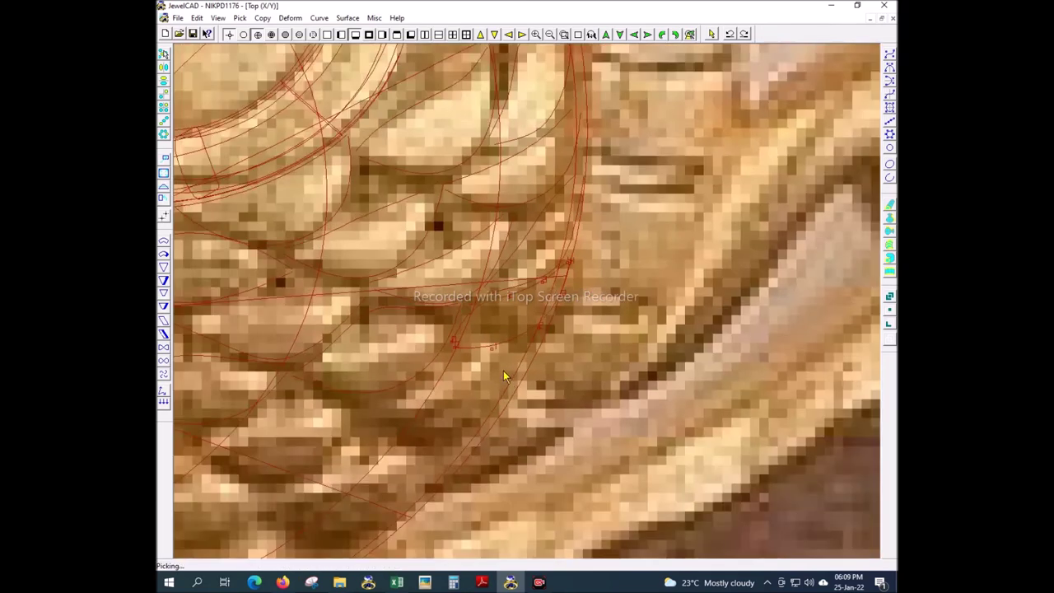
scroll(498, 375, down, 1)
scroll(488, 356, down, 1)
scroll(487, 356, up, 3)
right_click(488, 395)
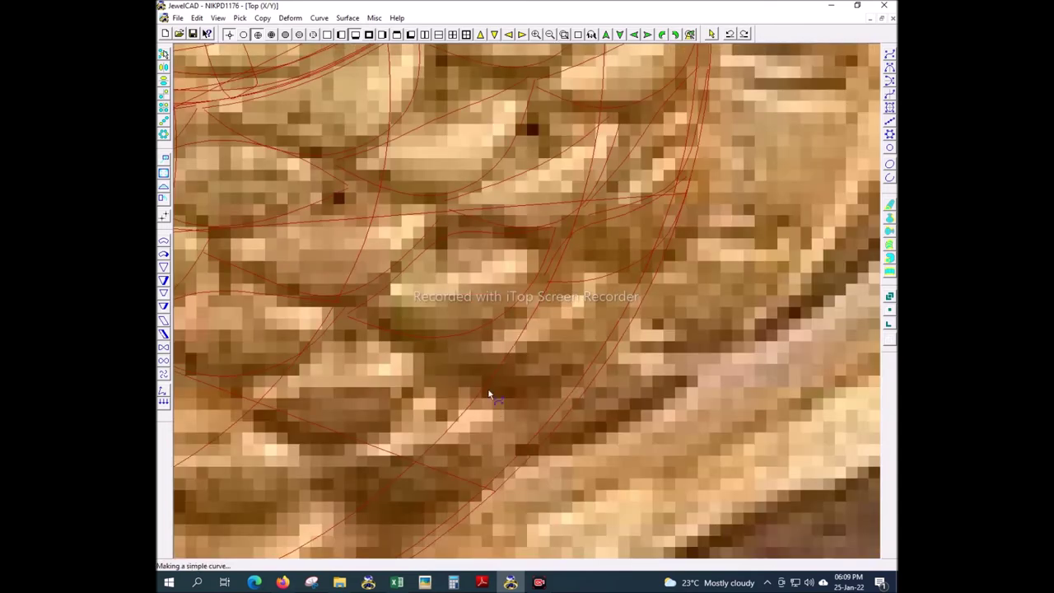
- Trace a five-point curve along a scale edge up to the outer rim
click(458, 350)
click(502, 325)
click(539, 286)
click(574, 290)
click(656, 259)
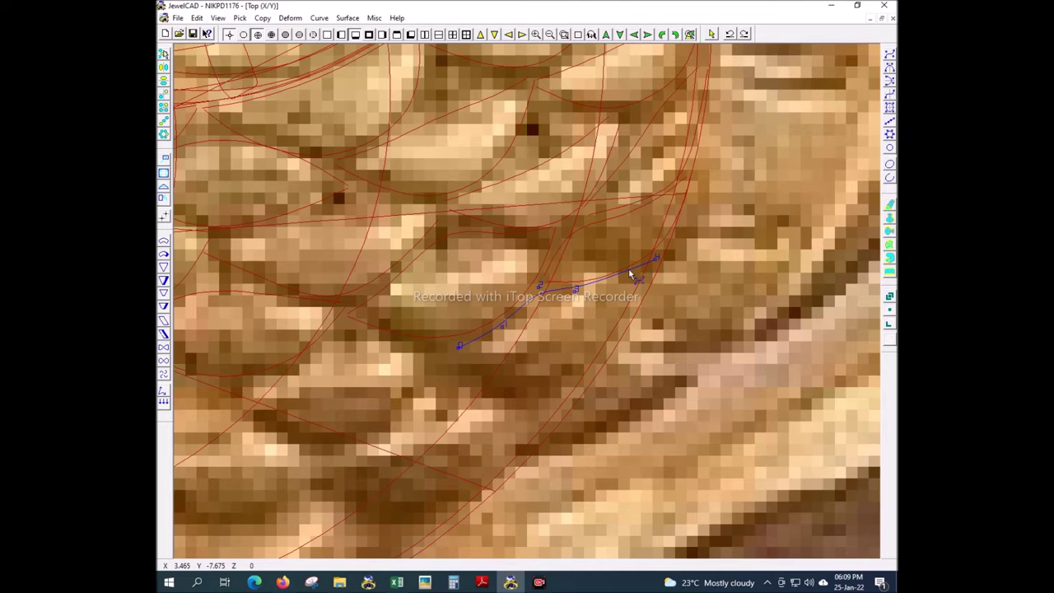
right_click(580, 298)
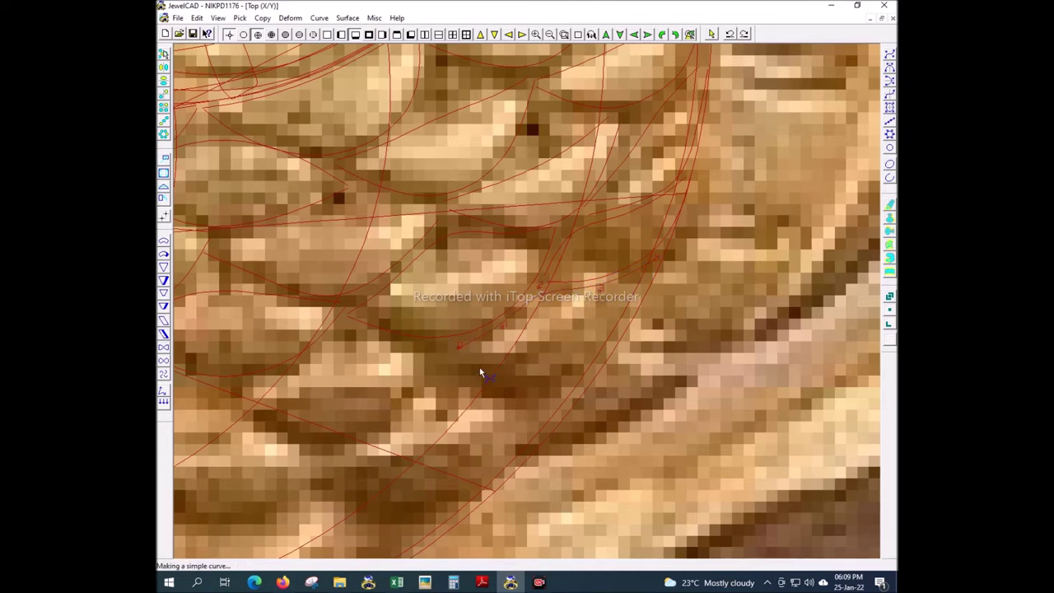
- Trace a curve along the next scale's lower edge, bending up to the outer rim
click(595, 358)
click(629, 318)
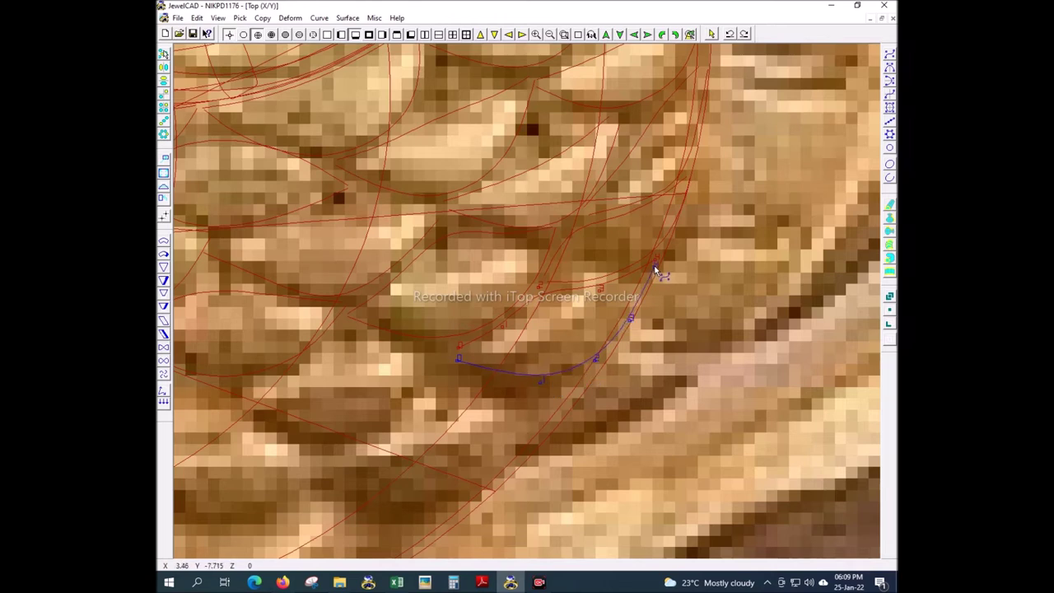
click(657, 262)
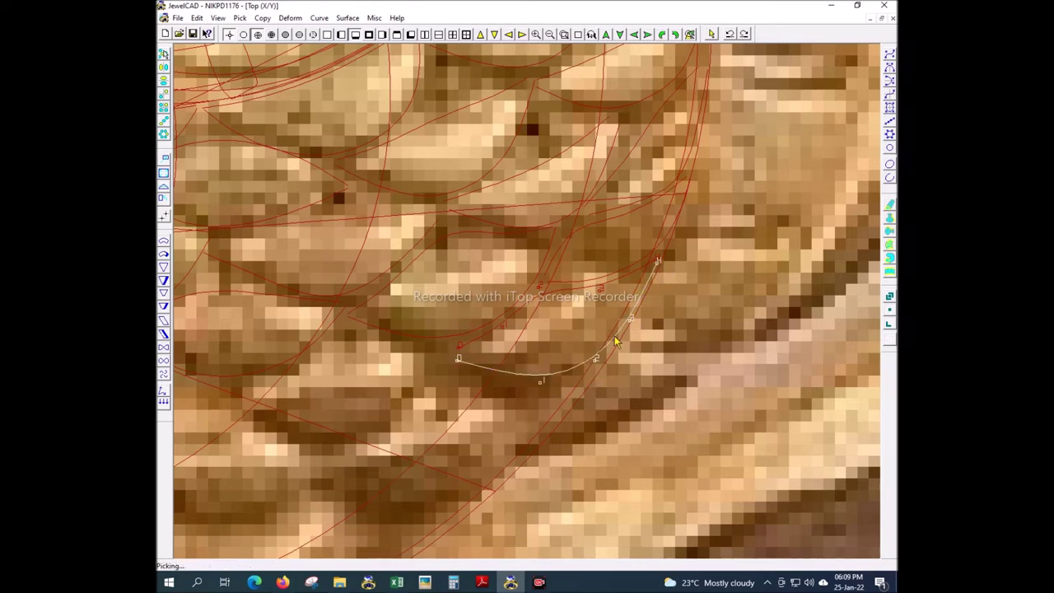
right_click(533, 387)
scroll(510, 362, down, 3)
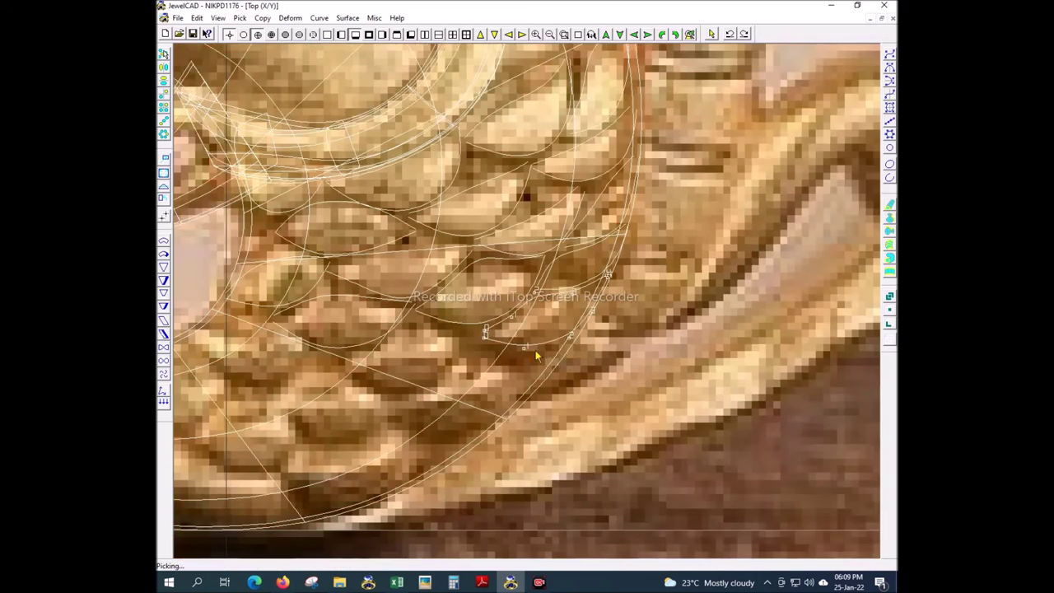
- Trace a three-point curve along a scale edge
scroll(463, 347, up, 3)
click(416, 308)
click(477, 293)
click(521, 260)
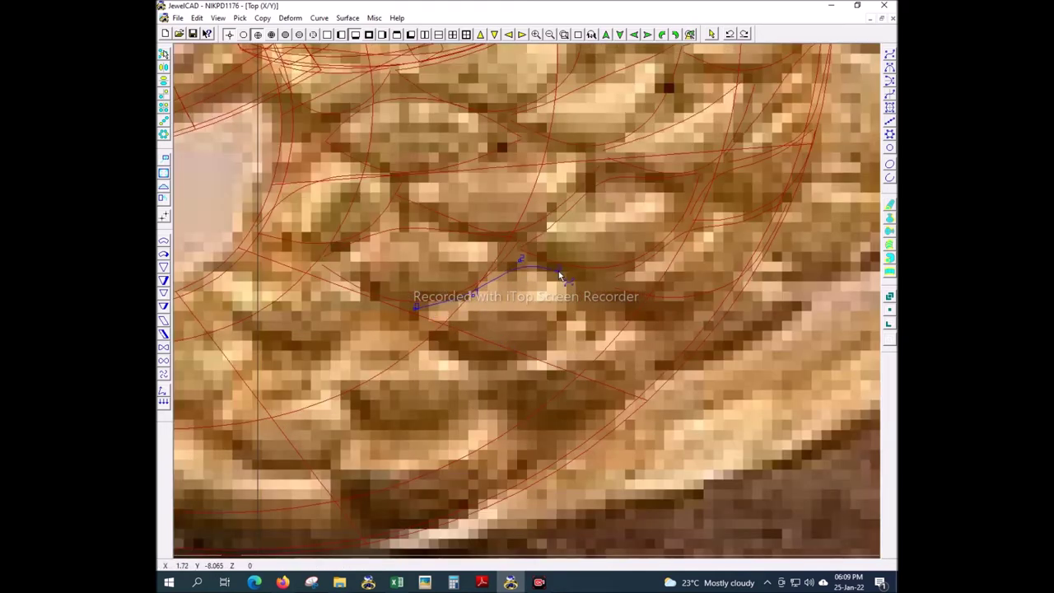
right_click(596, 277)
- Trace a curve along a scale's lower edge and select an existing scale curve
scroll(454, 407, up, 2)
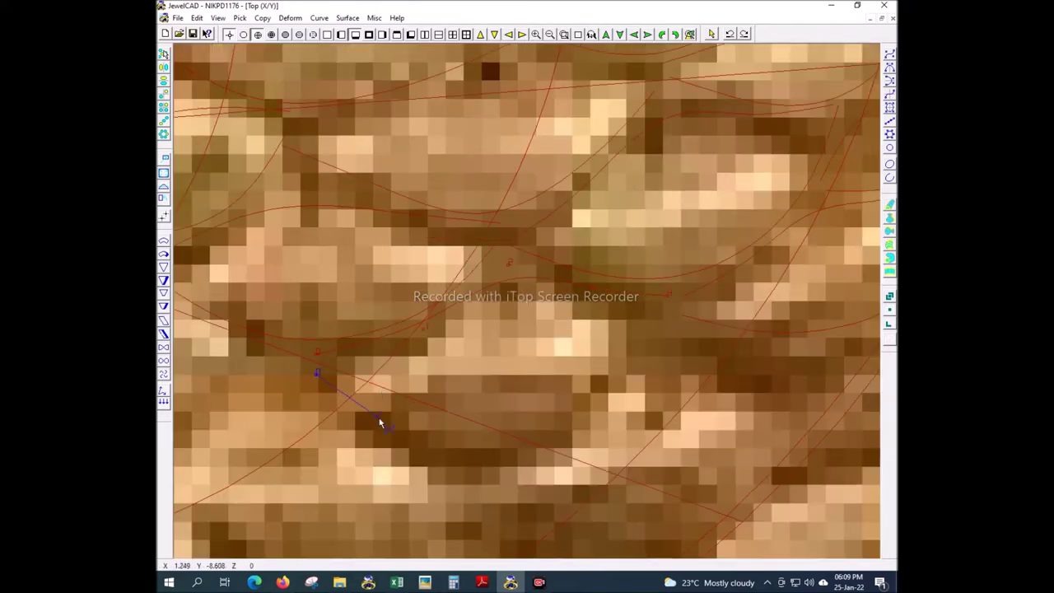
click(541, 442)
click(630, 388)
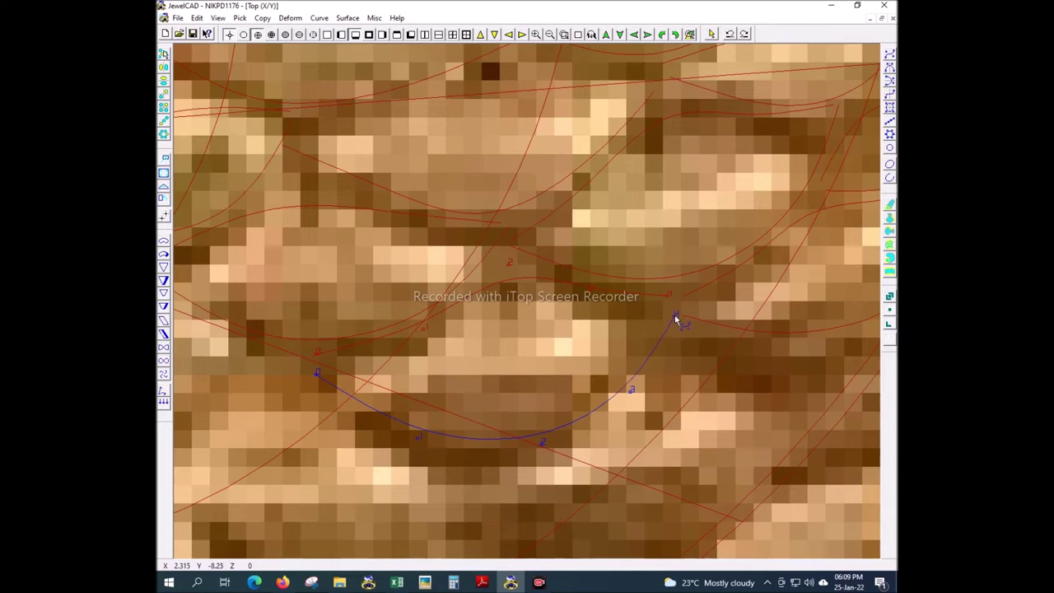
right_click(674, 307)
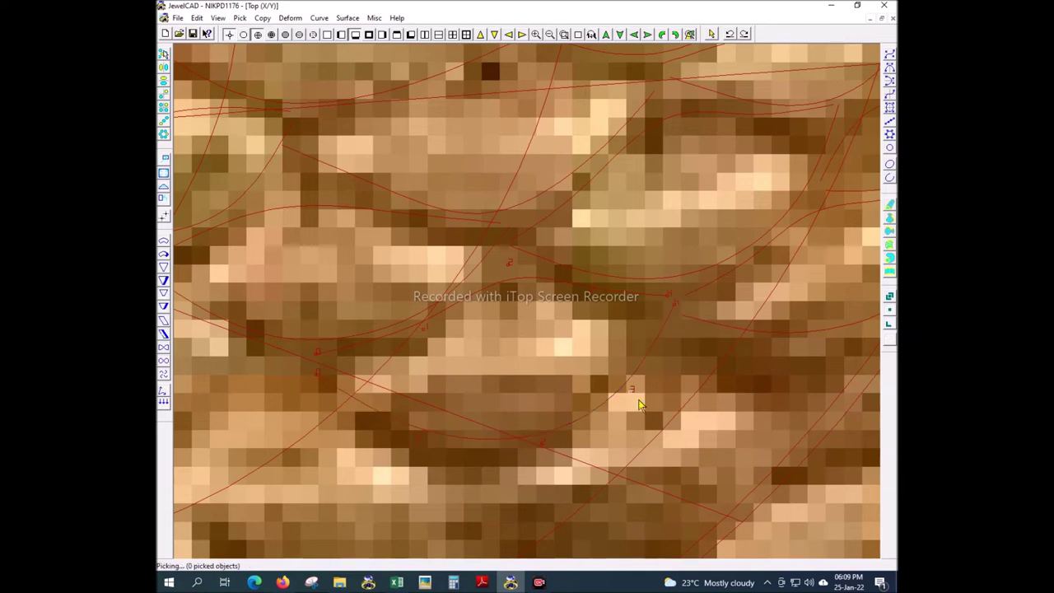
click(417, 436)
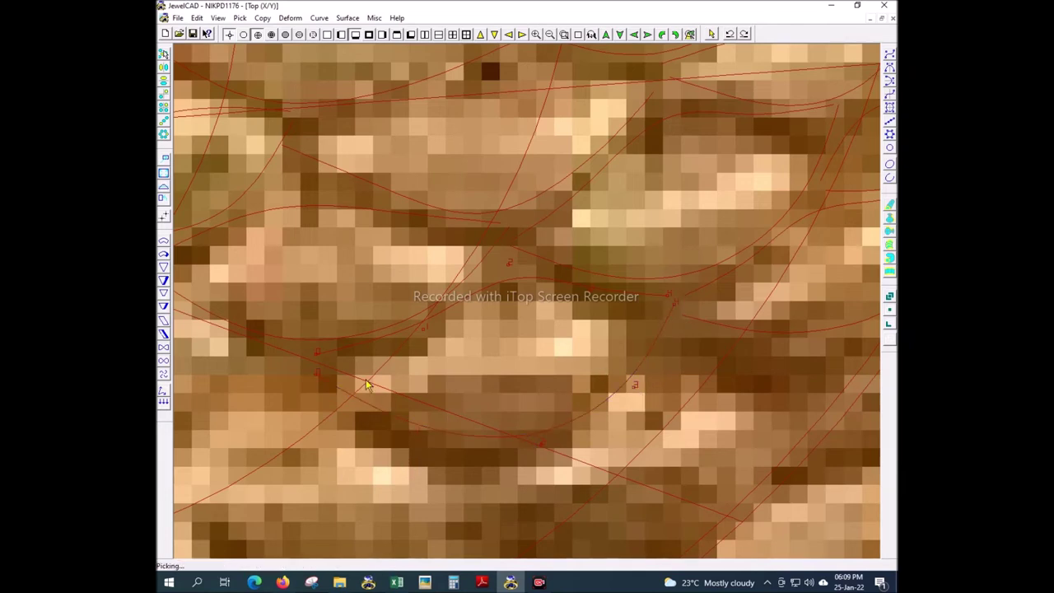
scroll(336, 395, down, 3)
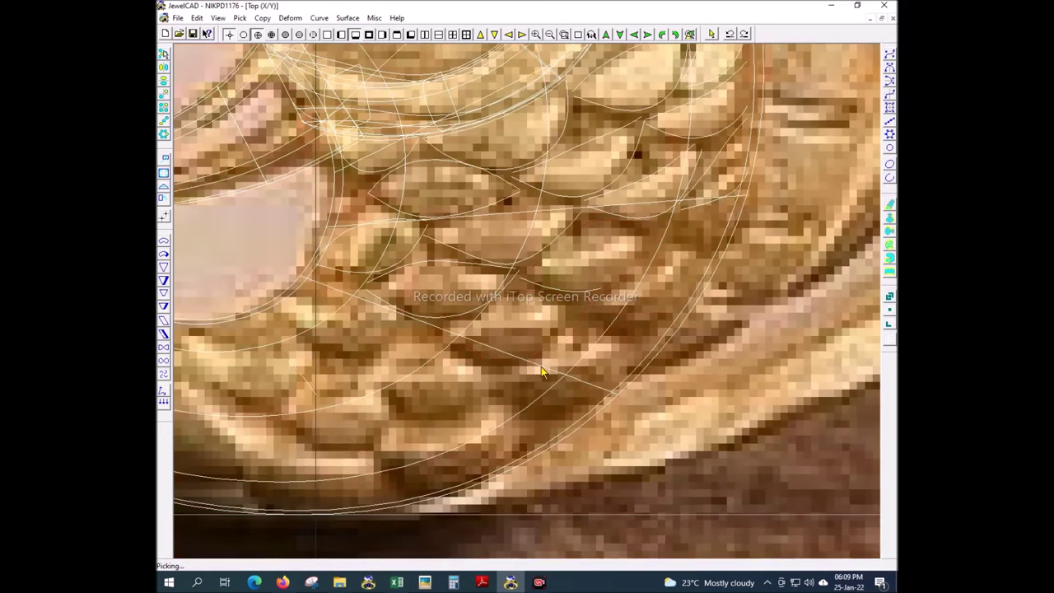
scroll(506, 438, up, 5)
- Draw a four-point curve following a scale row across the pendant
right_click(505, 411)
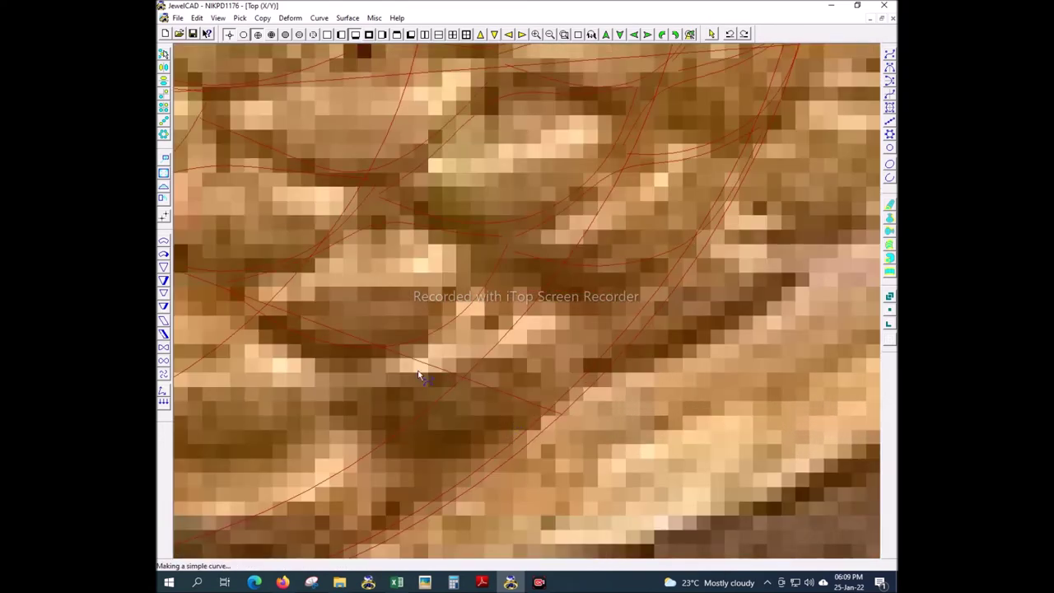
click(360, 363)
click(432, 344)
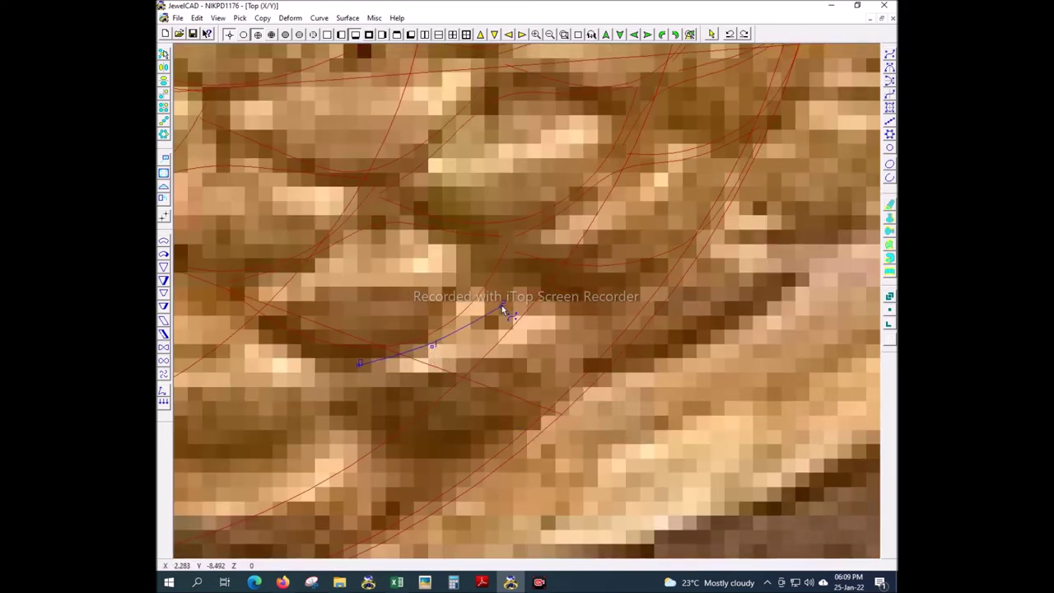
click(617, 285)
click(685, 256)
right_click(489, 341)
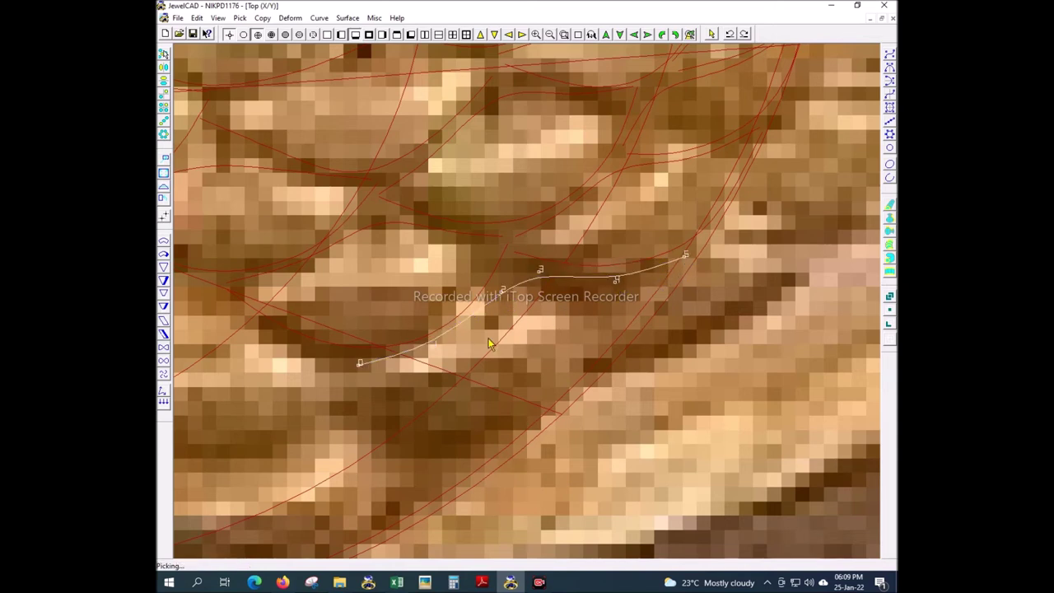
- Add a second scale-row curve just below the previous one
click(363, 390)
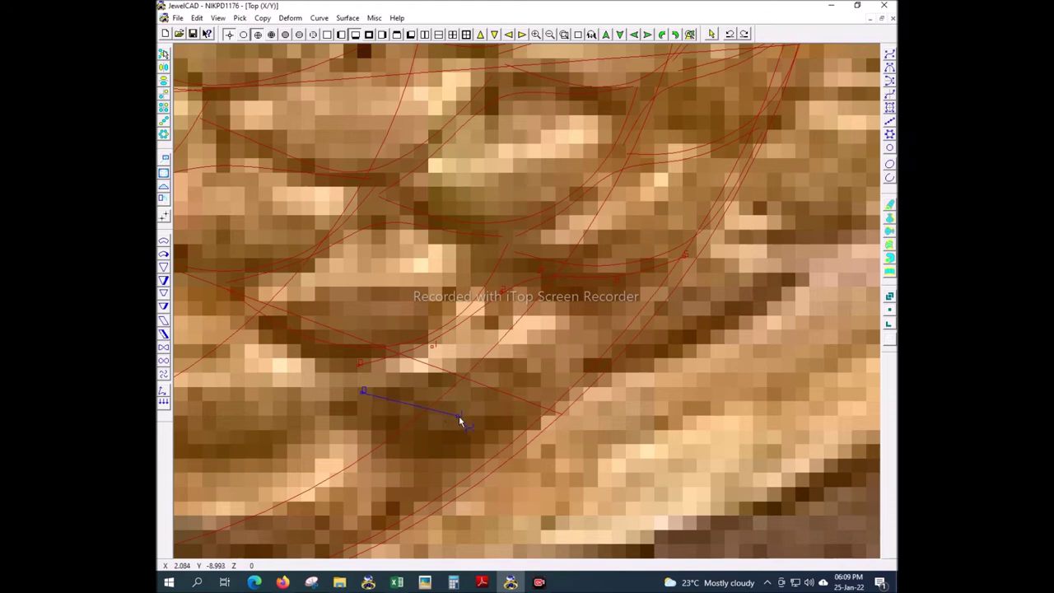
click(559, 388)
scroll(685, 265, down, 2)
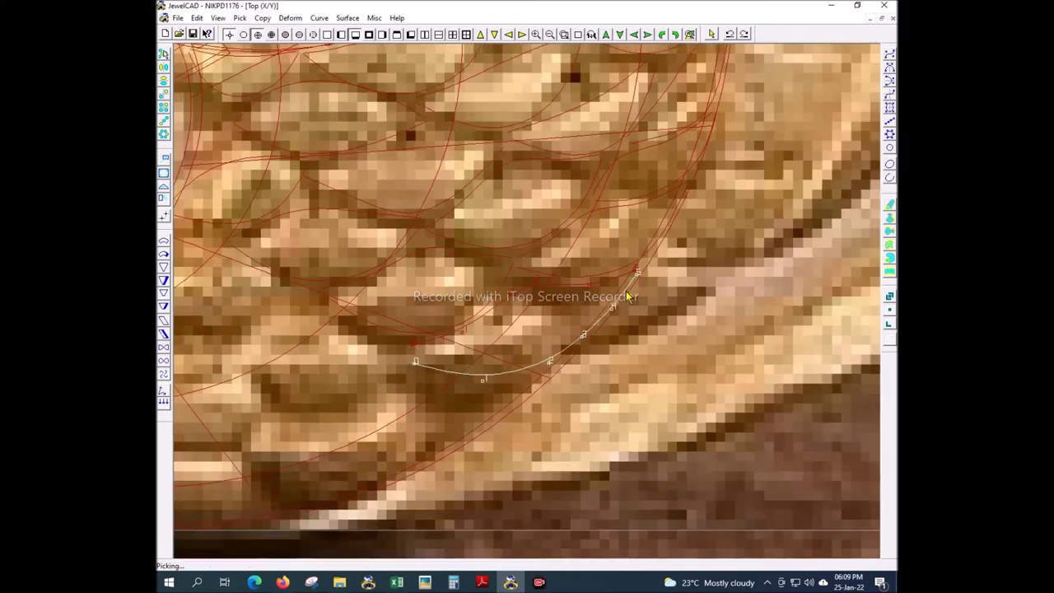
right_click(453, 372)
scroll(523, 337, up, 1)
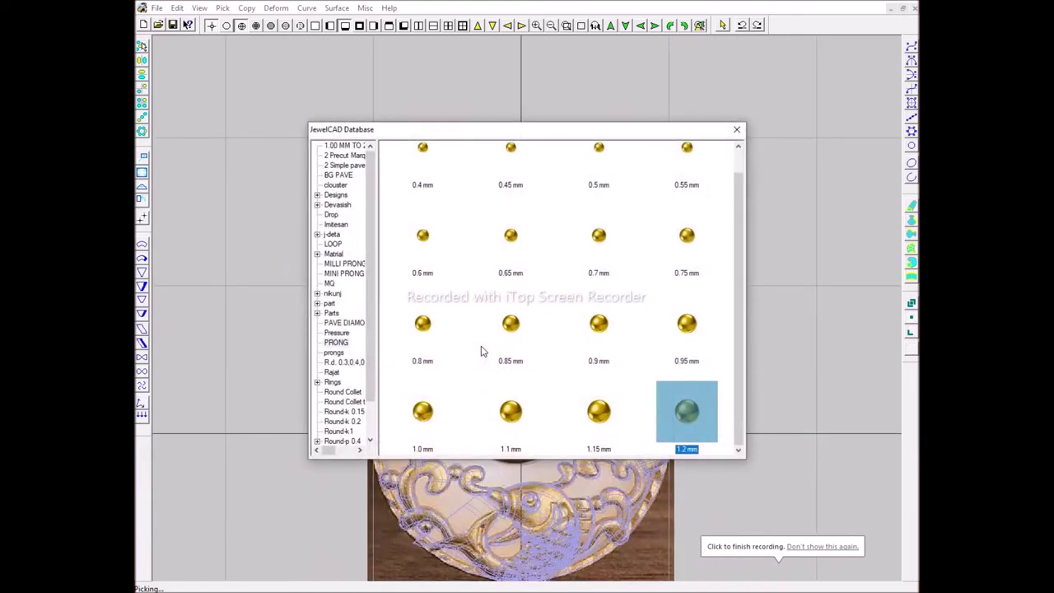
- Insert a kudi ring part from the Database's part > kudi category
click(317, 303)
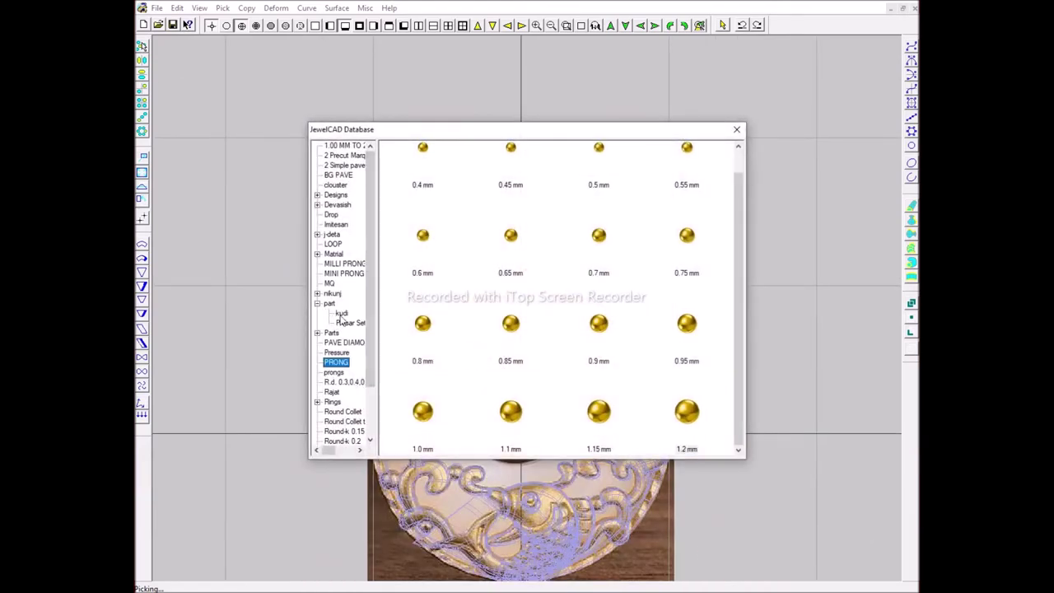
click(341, 313)
double_click(682, 195)
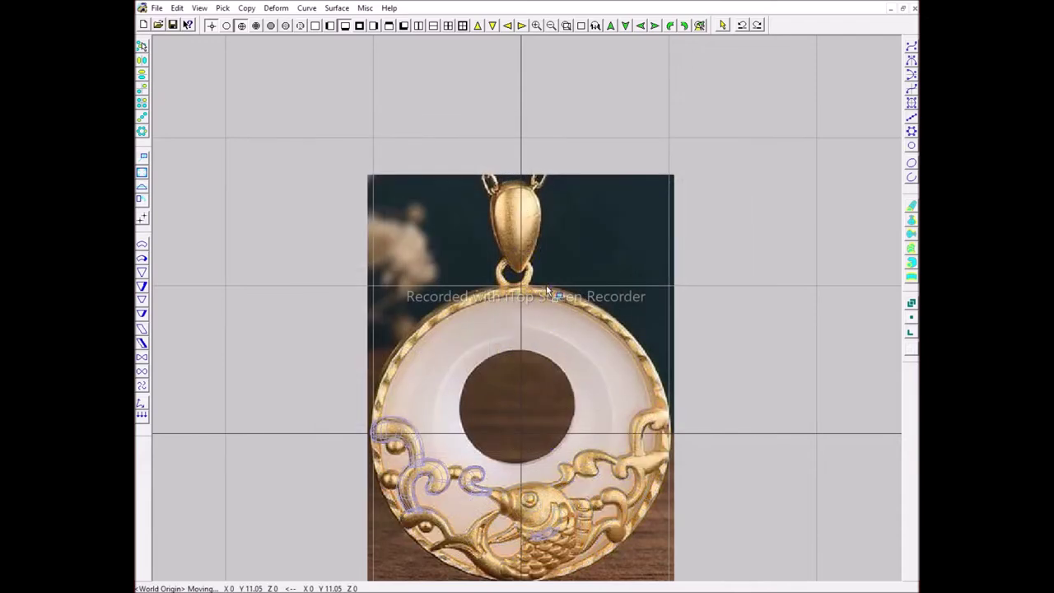
scroll(547, 289, up, 5)
scroll(582, 362, down, 1)
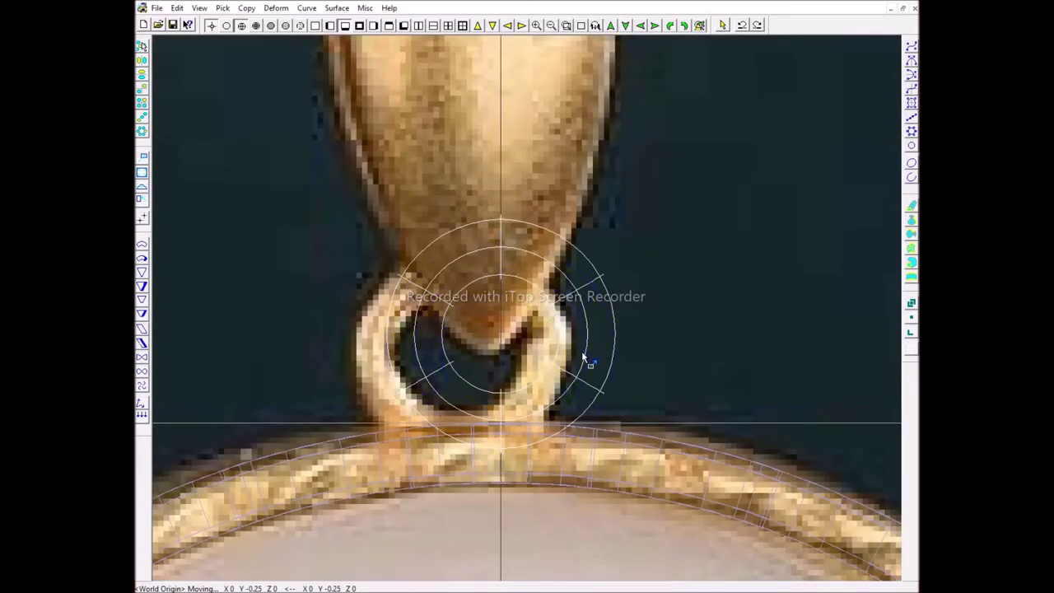
- Lower the inserted kudi part slightly in Z into place on the pendant
click(580, 357)
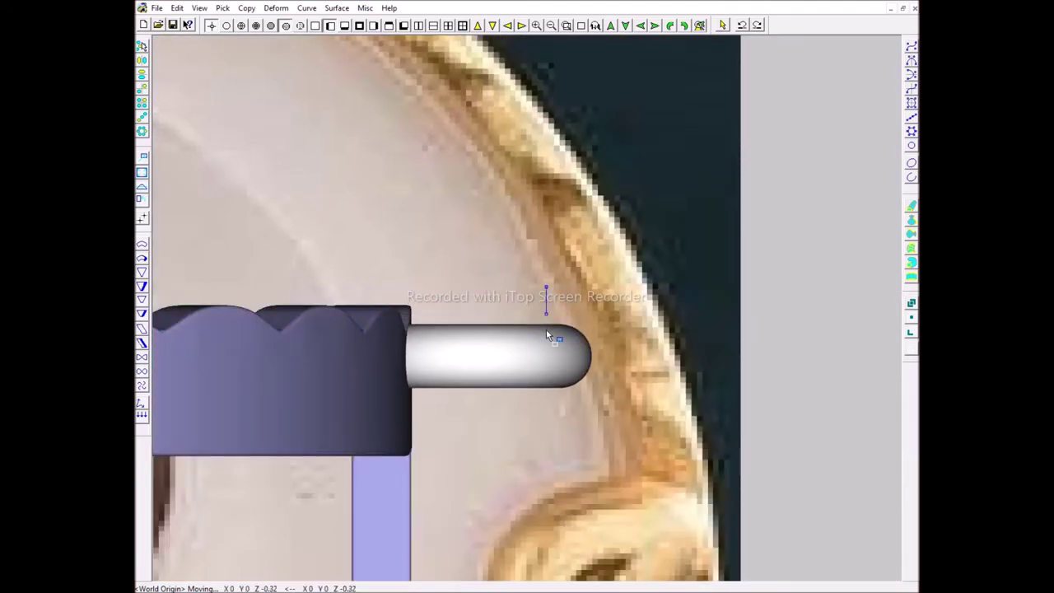
drag(547, 311, 547, 350)
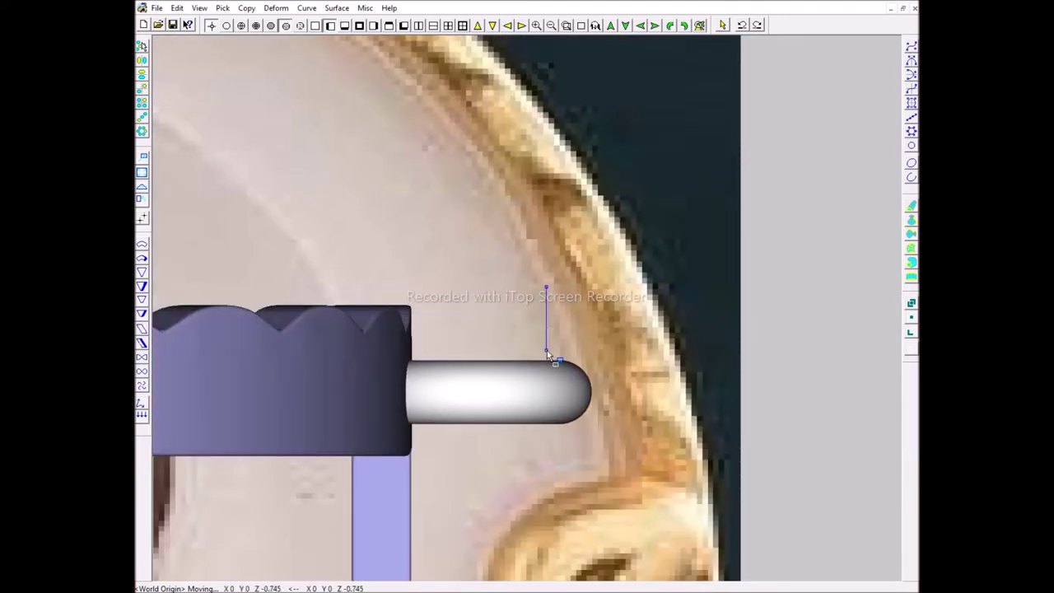
scroll(547, 349, down, 1)
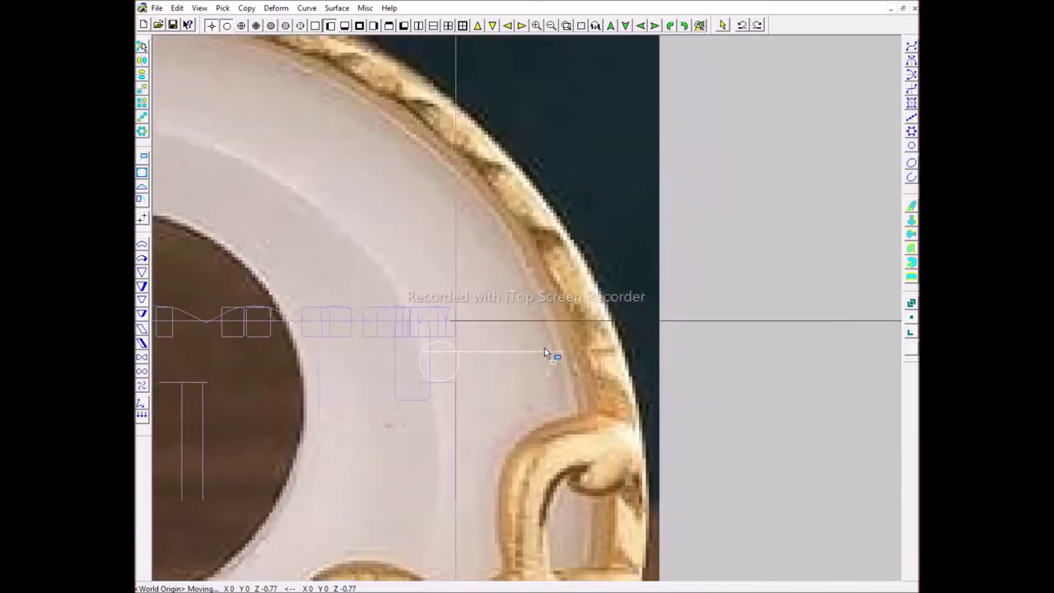
click(544, 351)
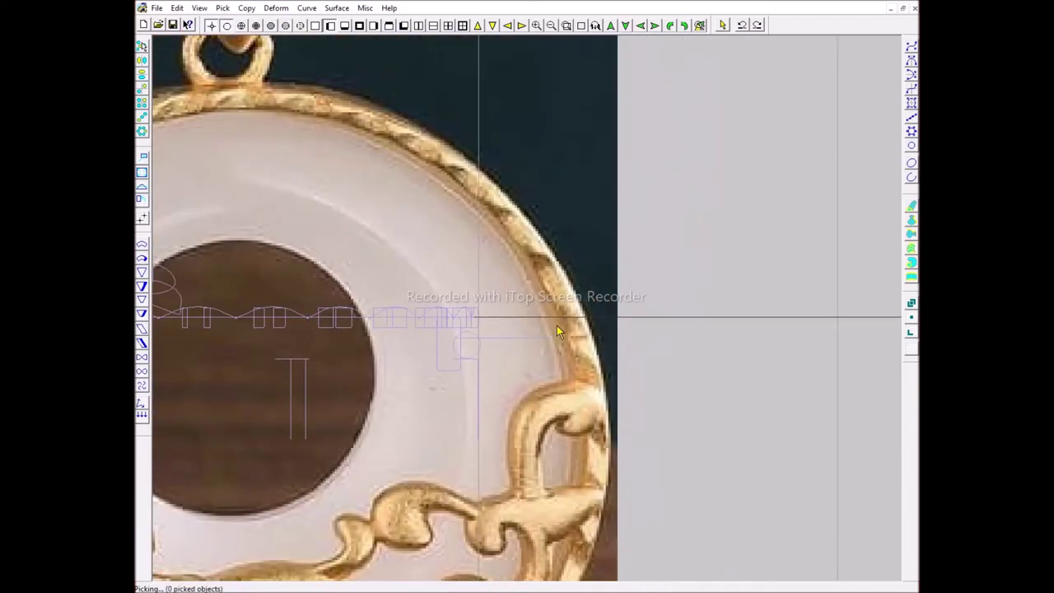
scroll(576, 321, down, 2)
scroll(577, 321, down, 1)
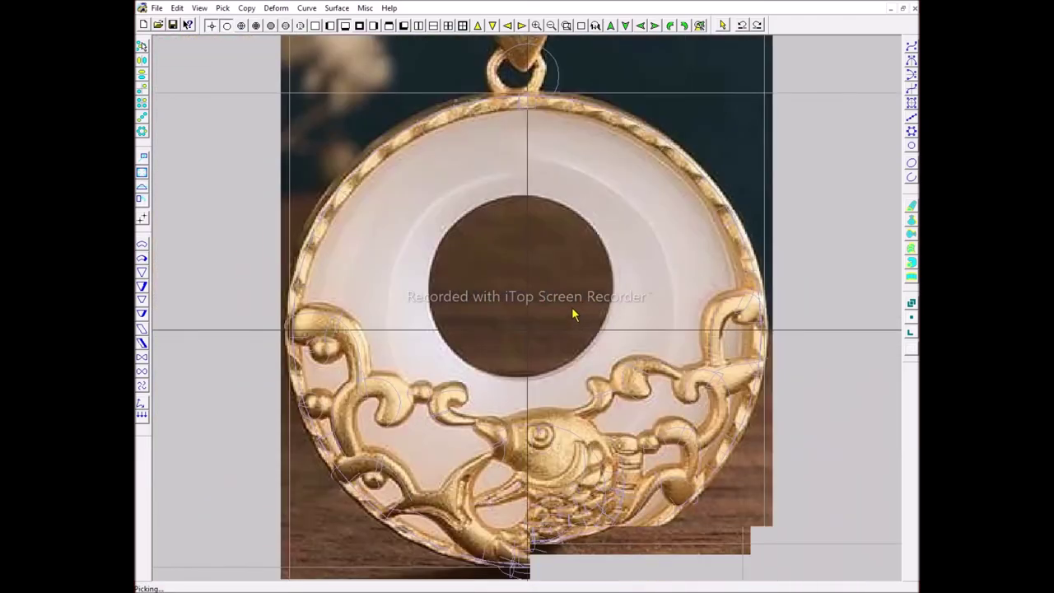
scroll(554, 296, down, 1)
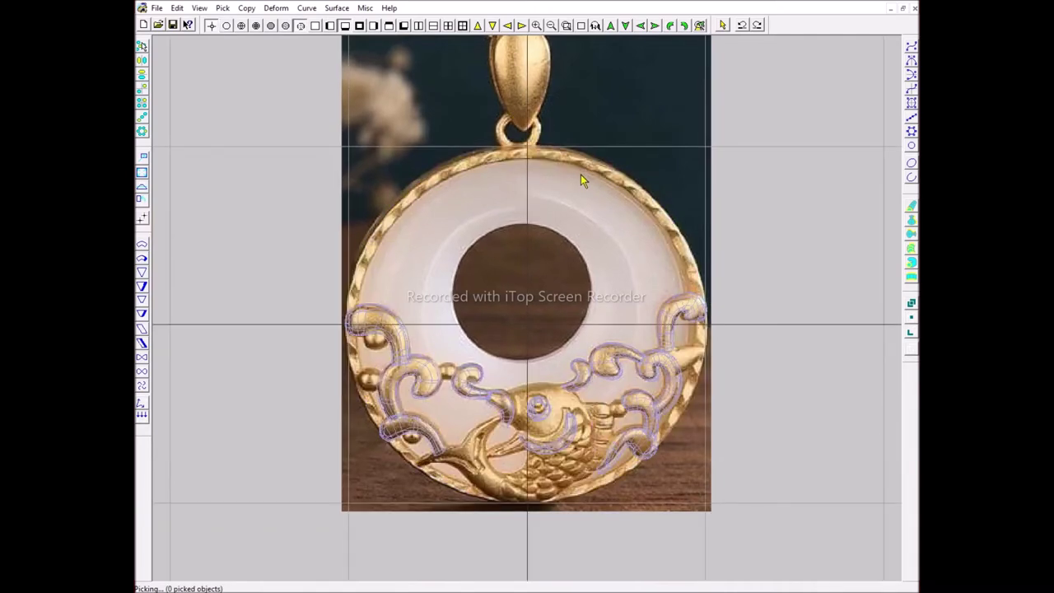
scroll(577, 208, down, 1)
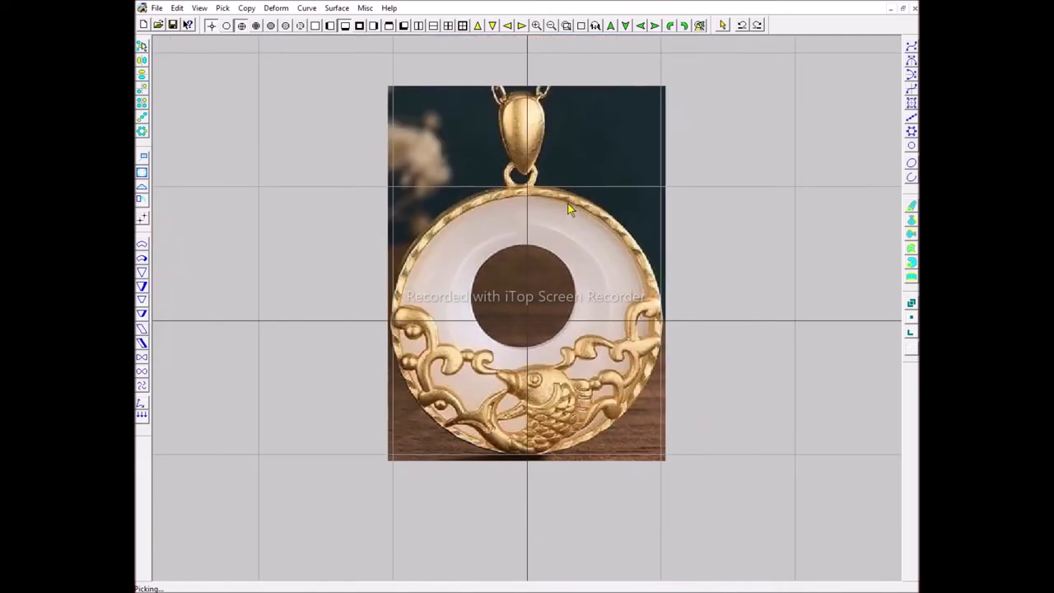
scroll(525, 364, up, 1)
- Set Extend guides across the bail's height and width, then insert a Pear stone for scaling
click(523, 338)
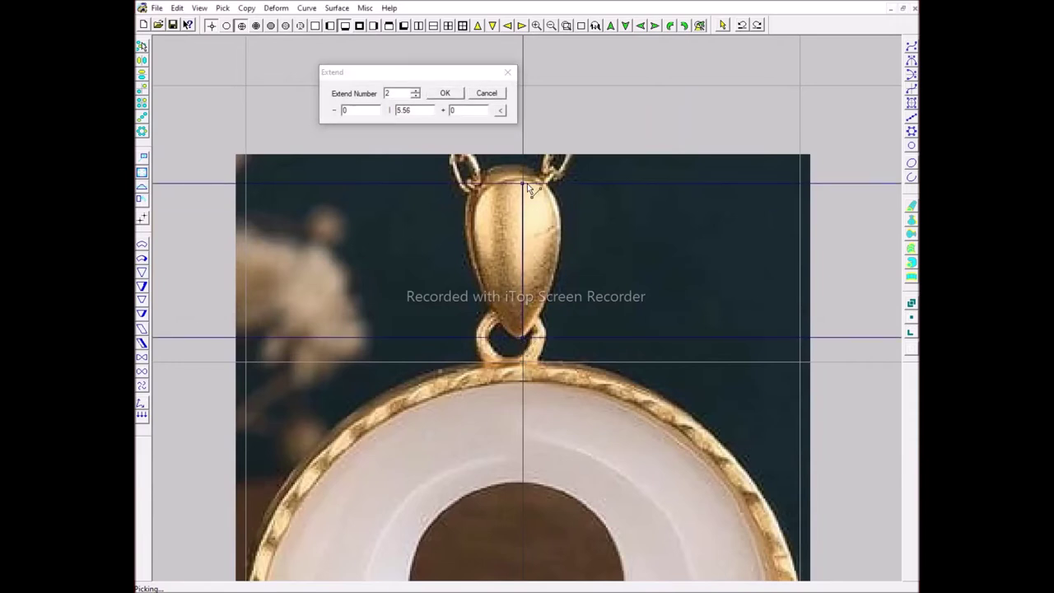
click(529, 176)
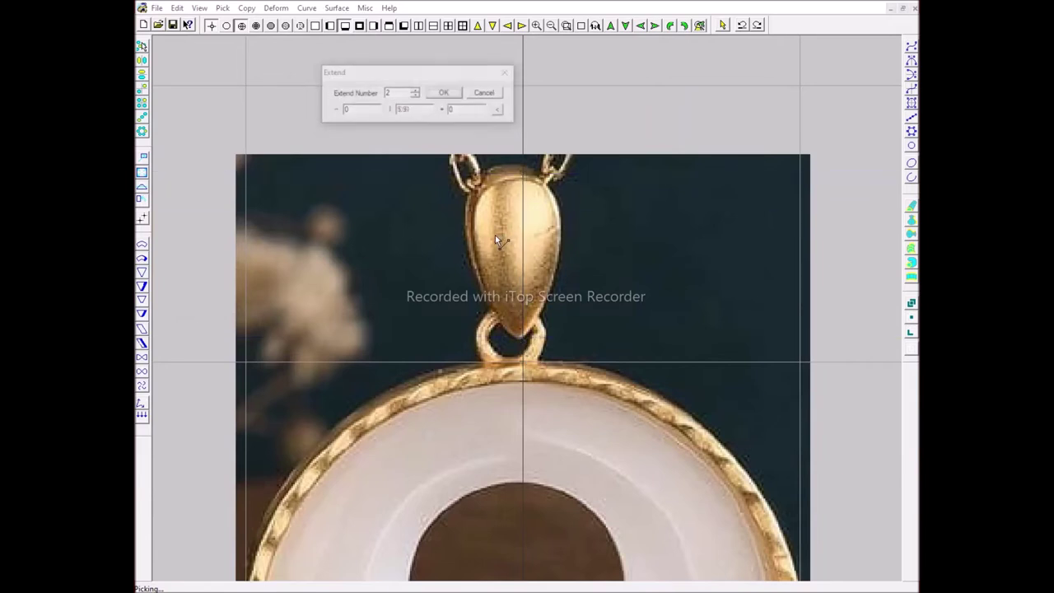
click(470, 230)
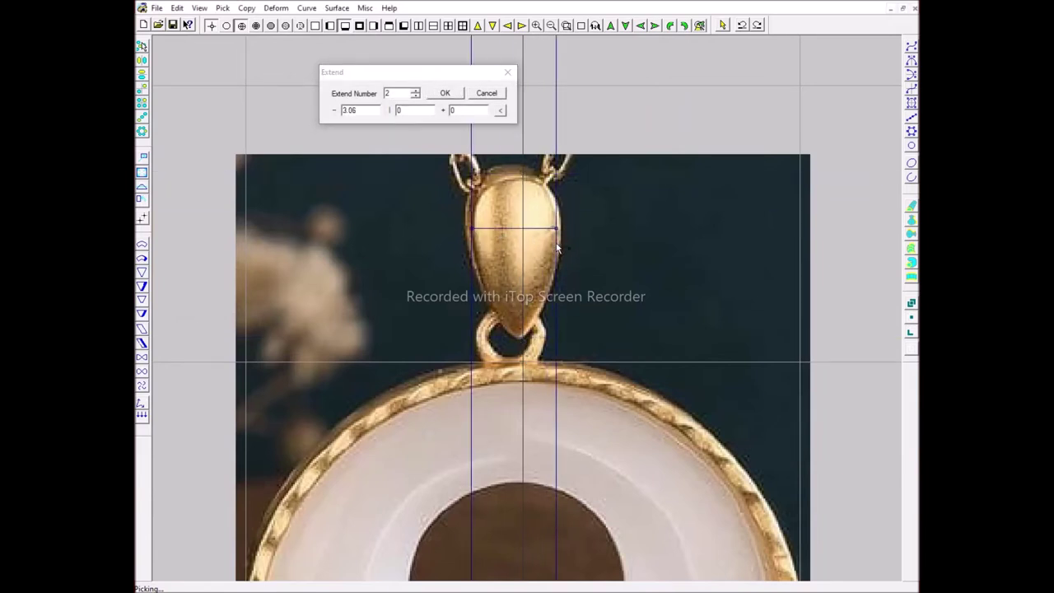
click(561, 248)
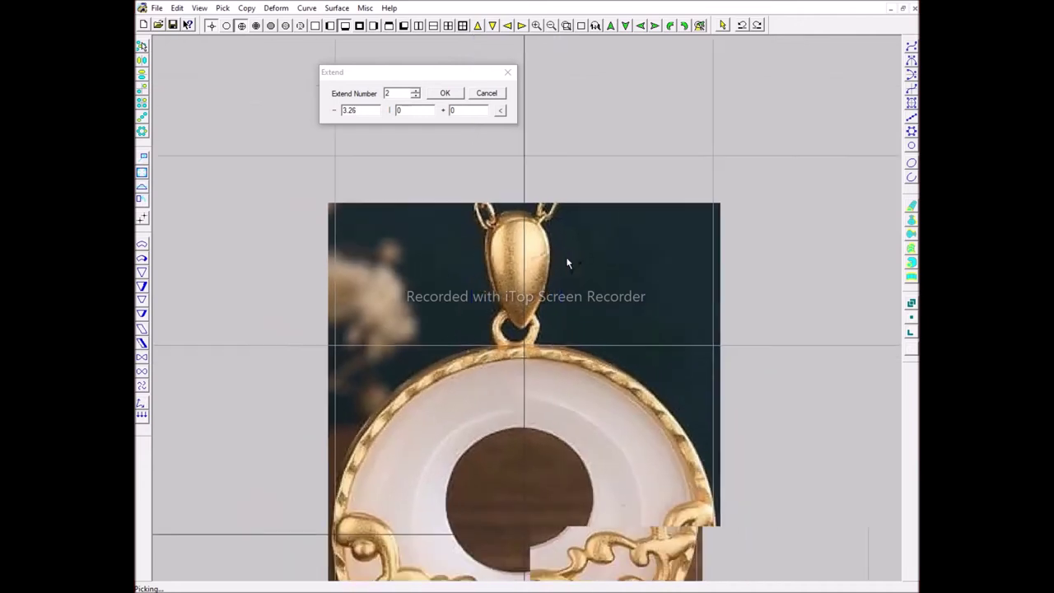
double_click(551, 267)
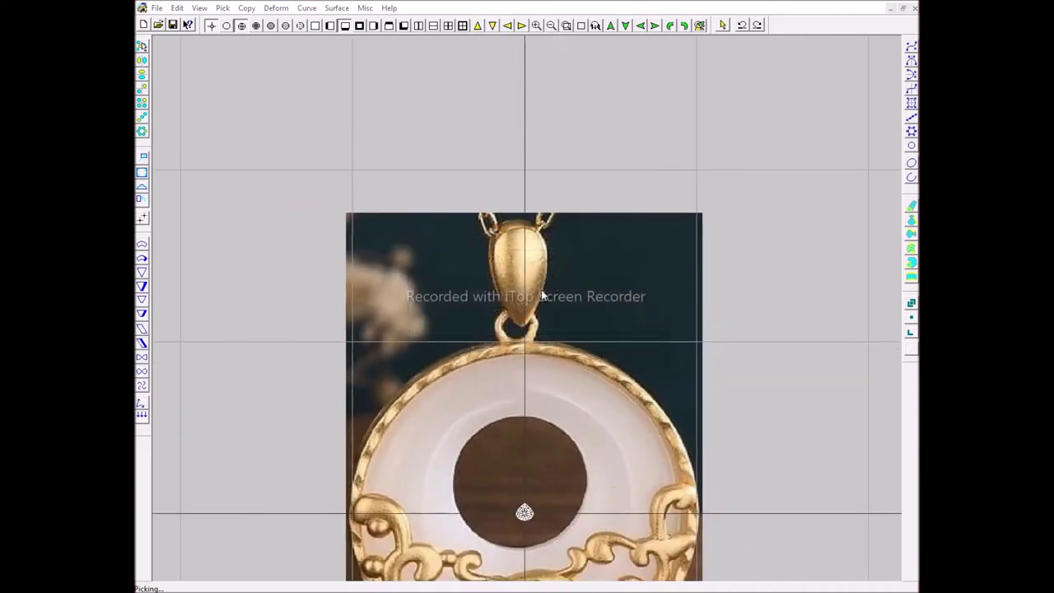
click(420, 307)
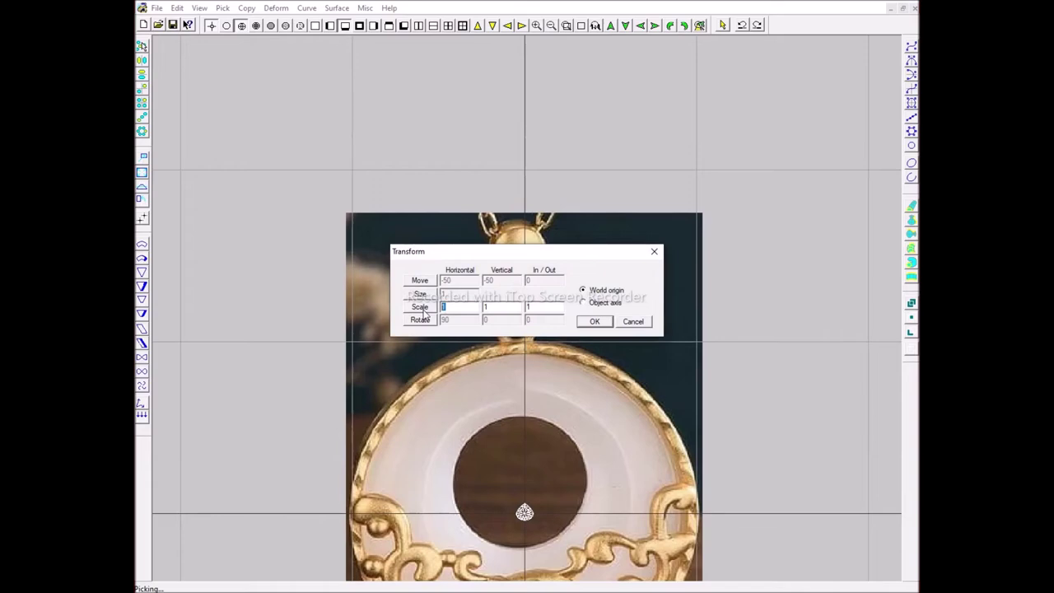
- Apply the pear's scale and trace a mirrored closed teardrop outline around it
key(Return)
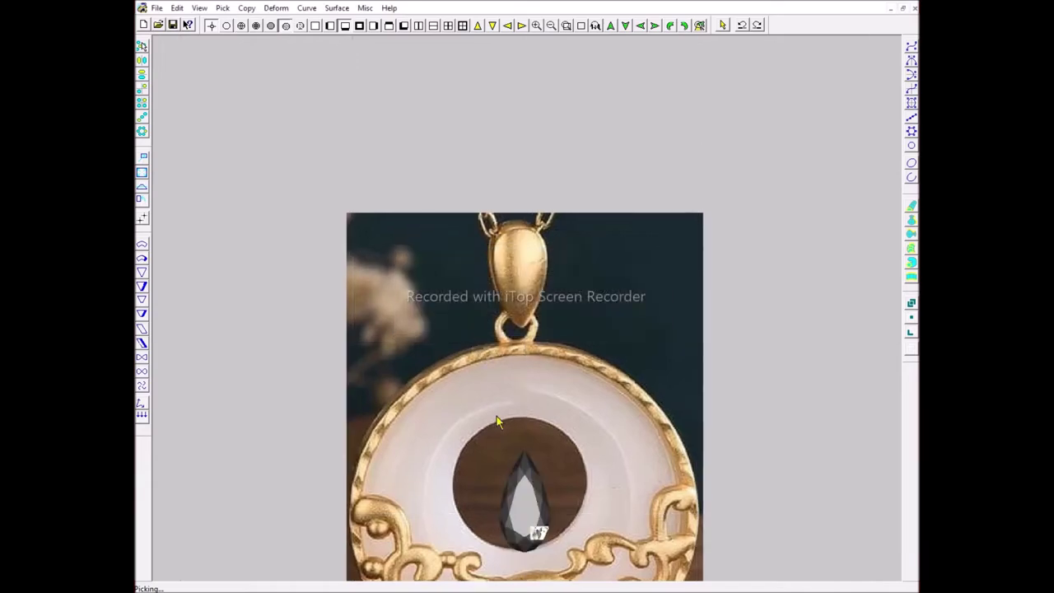
scroll(540, 527, up, 3)
click(545, 422)
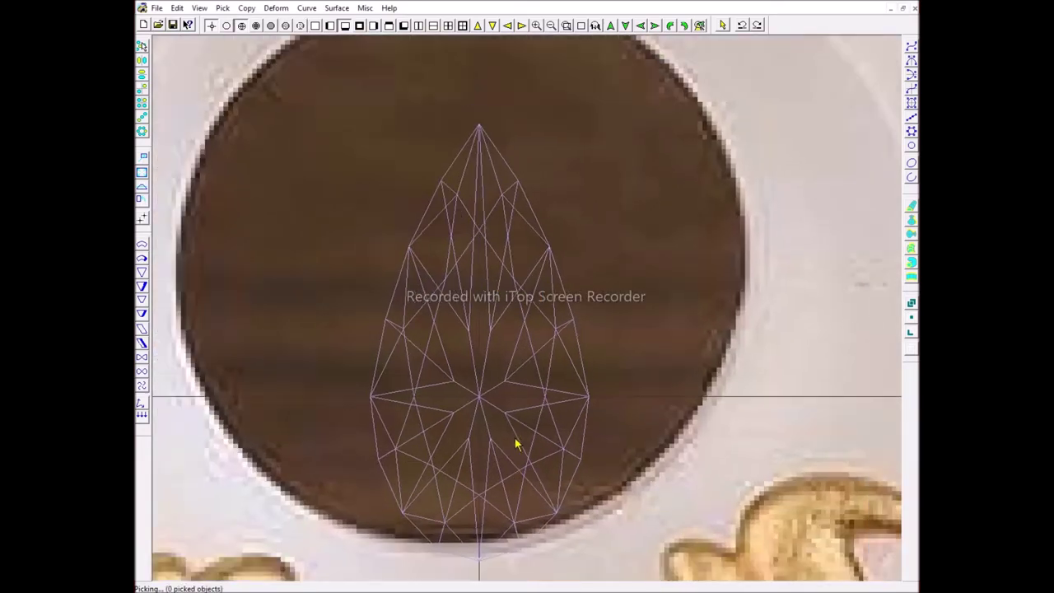
click(488, 155)
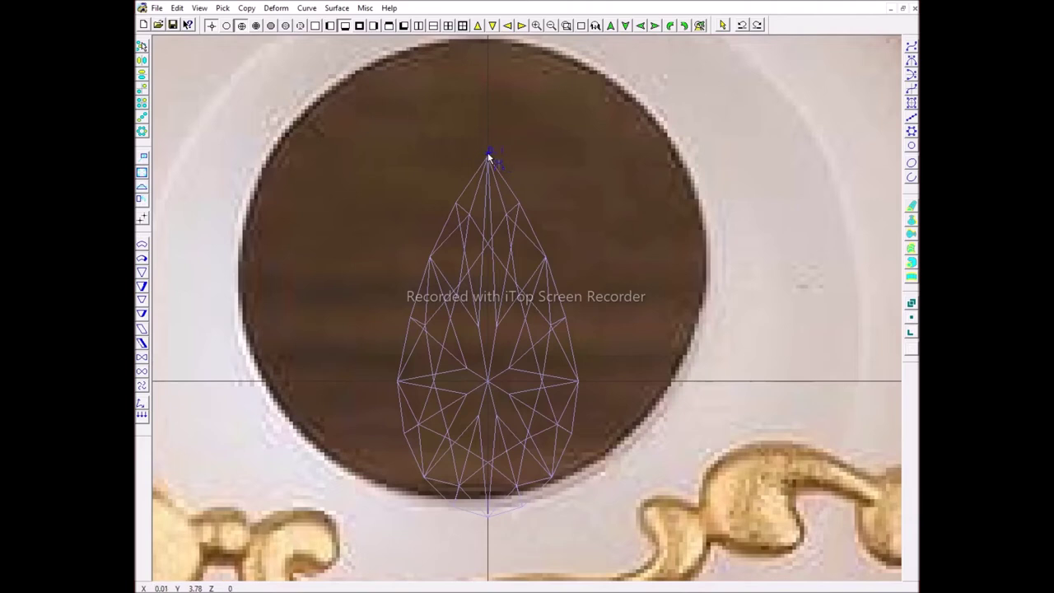
click(516, 185)
click(543, 225)
click(593, 372)
click(552, 517)
right_click(552, 520)
- Select the outline curve and lower the top of the pear curve
click(592, 381)
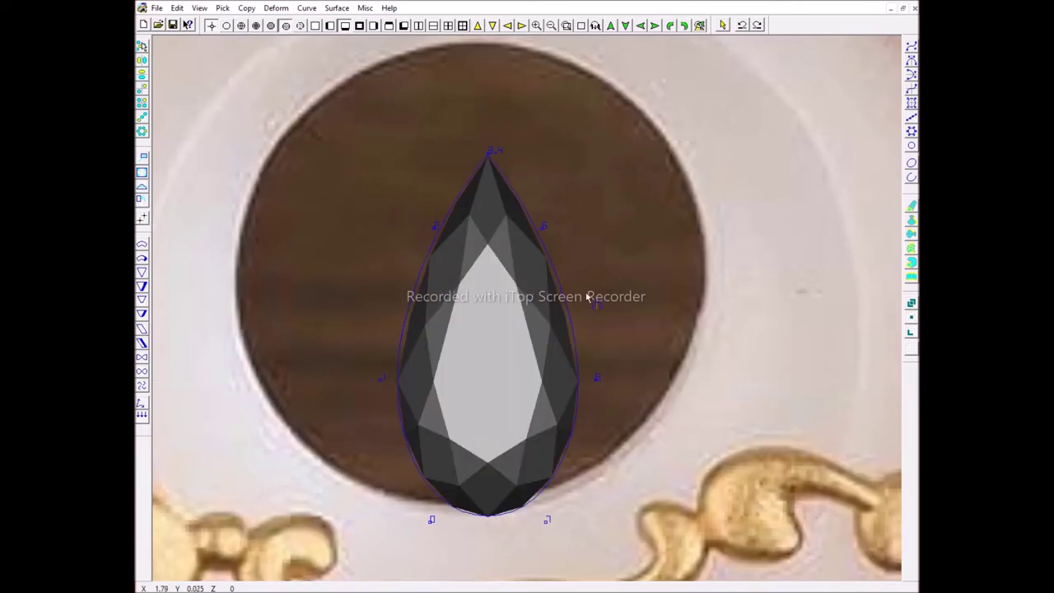
click(539, 227)
click(590, 402)
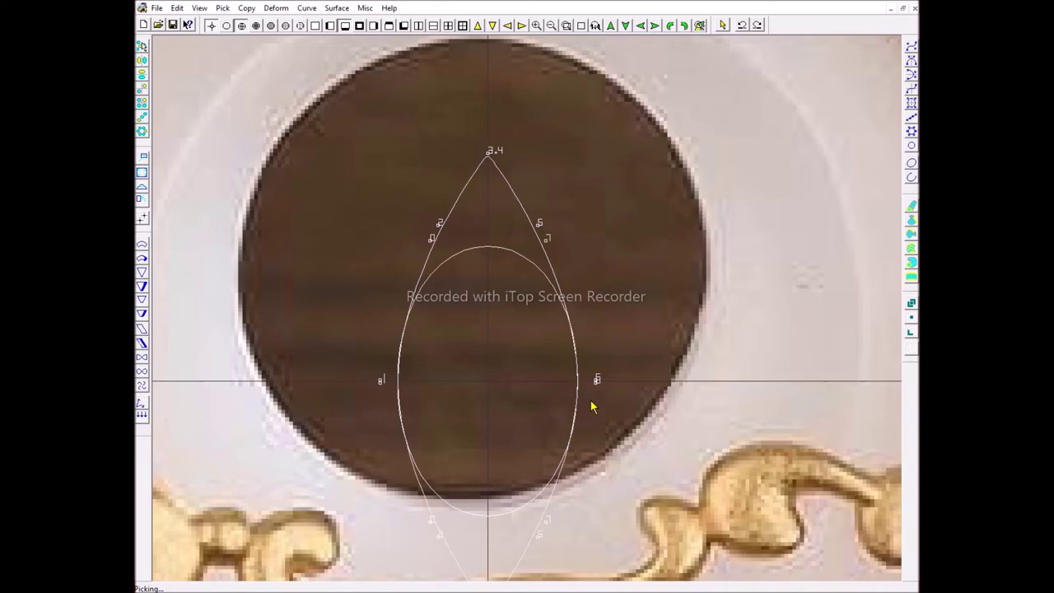
- Copy the teardrop curve point-down onto the bail in the reference photo
click(531, 220)
scroll(547, 247, up, 1)
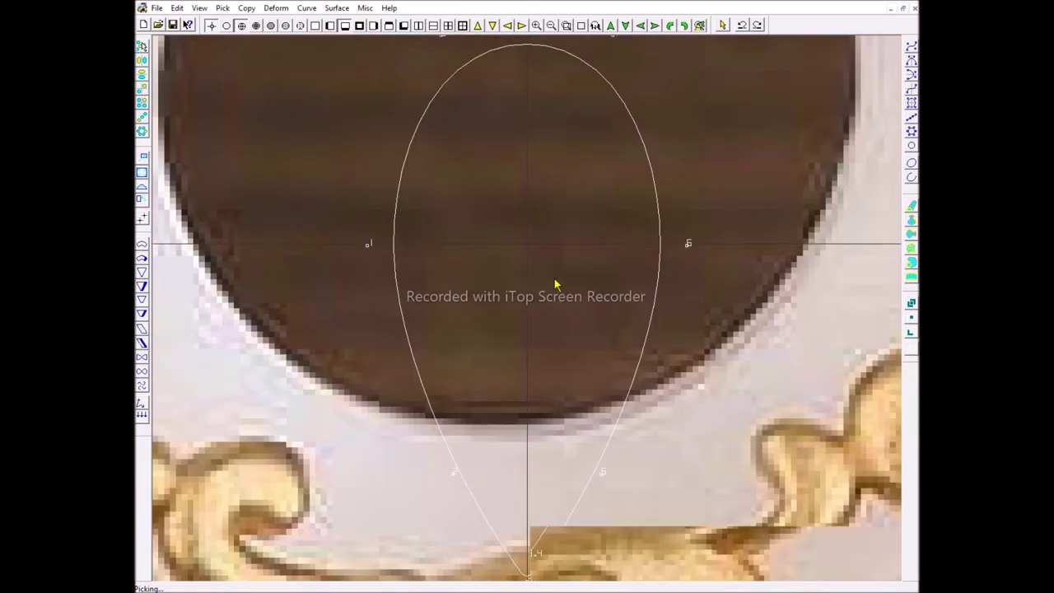
scroll(555, 282, down, 2)
scroll(551, 325, down, 2)
scroll(538, 185, up, 1)
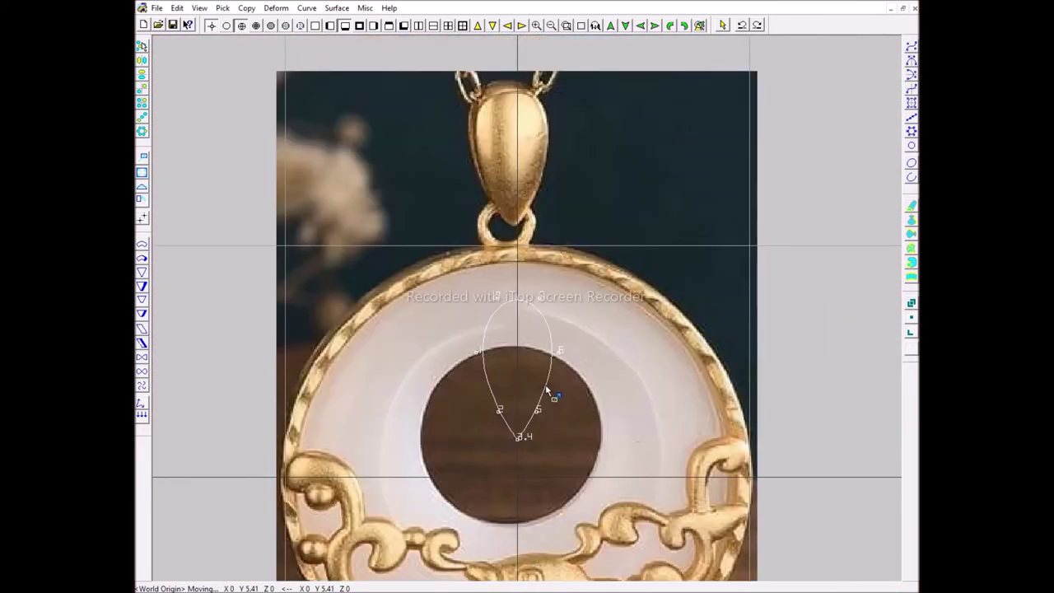
click(522, 168)
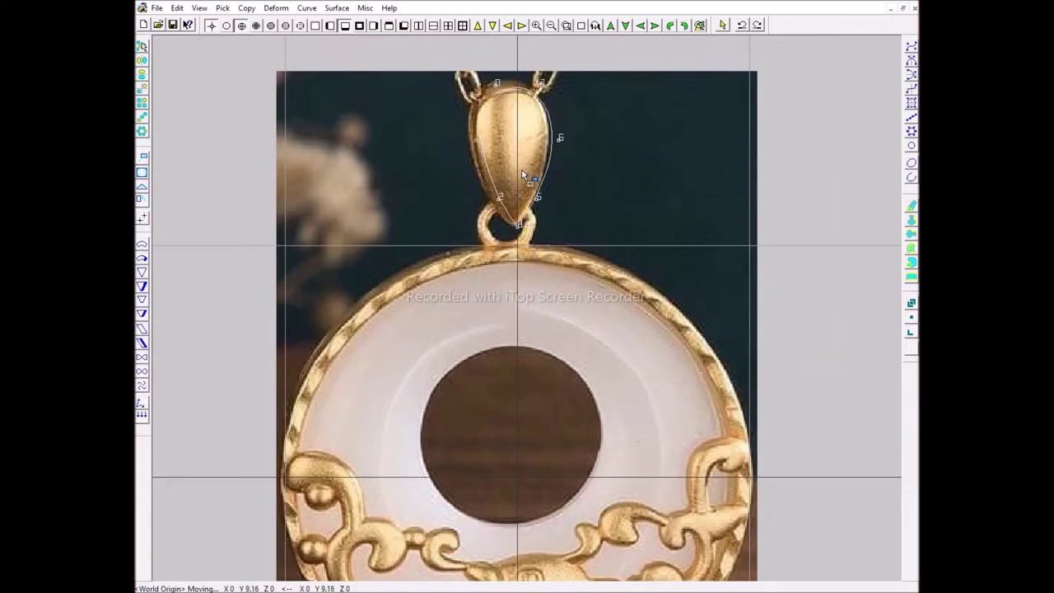
scroll(522, 169, up, 2)
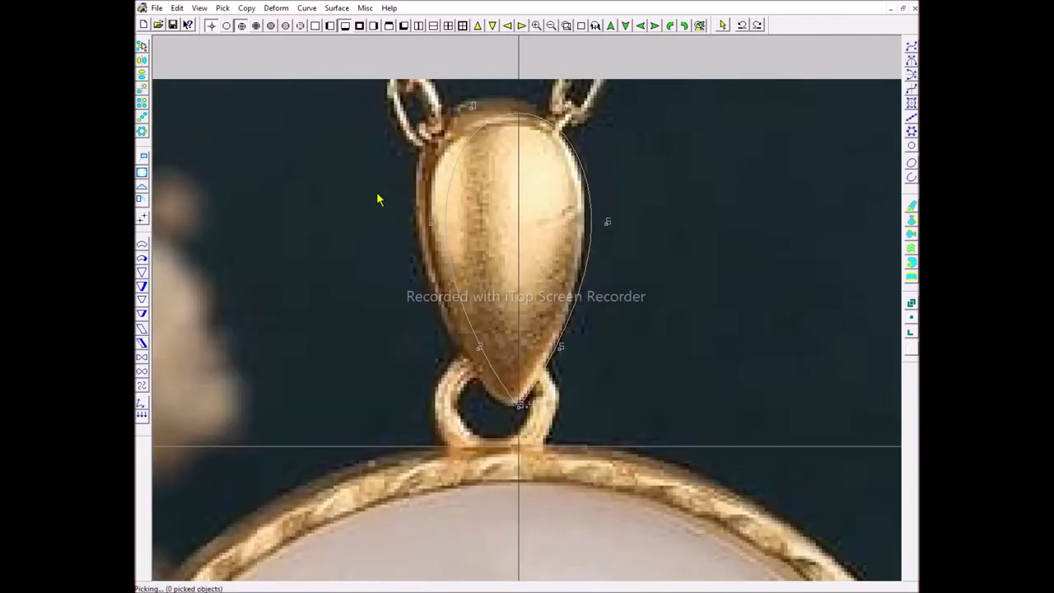
- Recentre the background image at 0.6, 3.5 and widen the teardrop curve over the bail
key(ctrl+b)
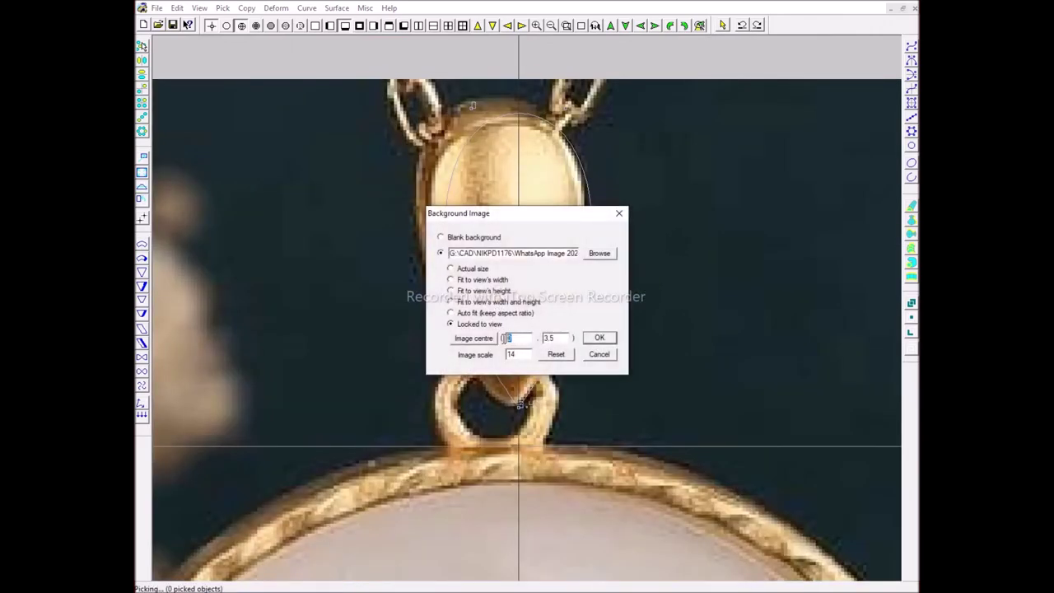
click(508, 337)
text(0.6)
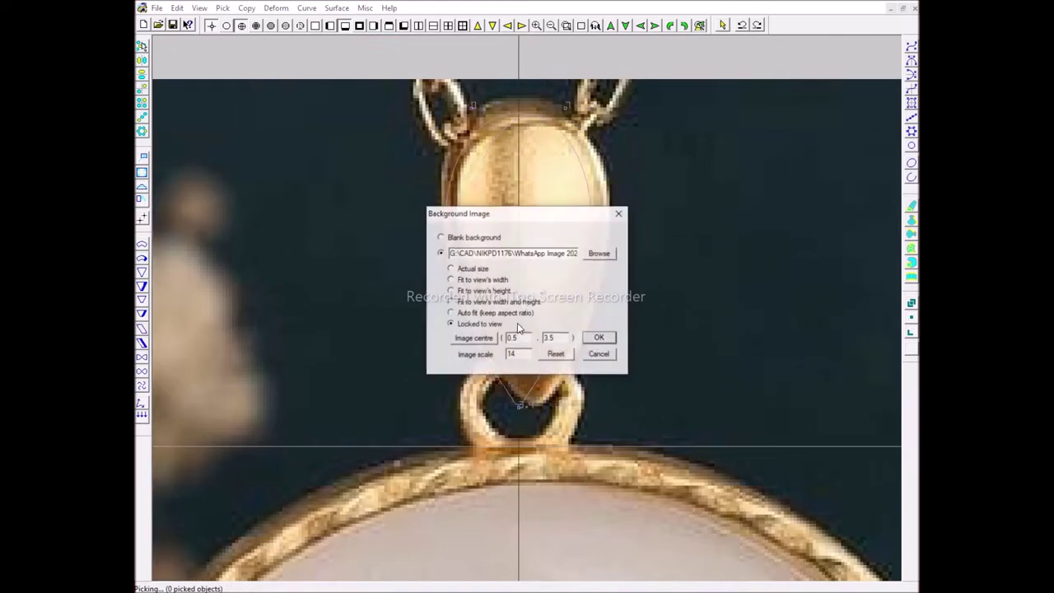
key(Return)
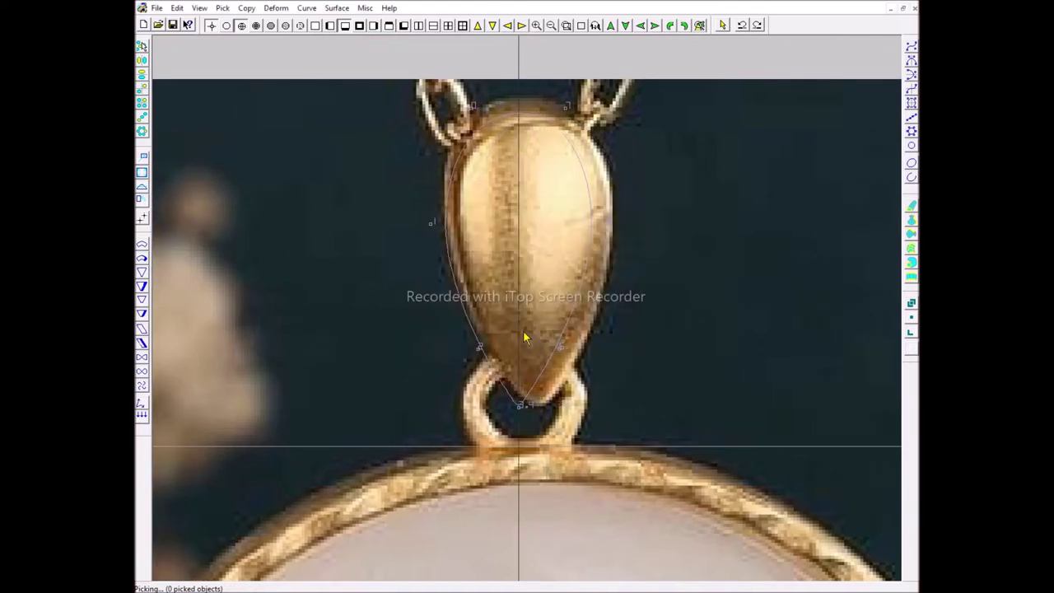
key(ctrl+b)
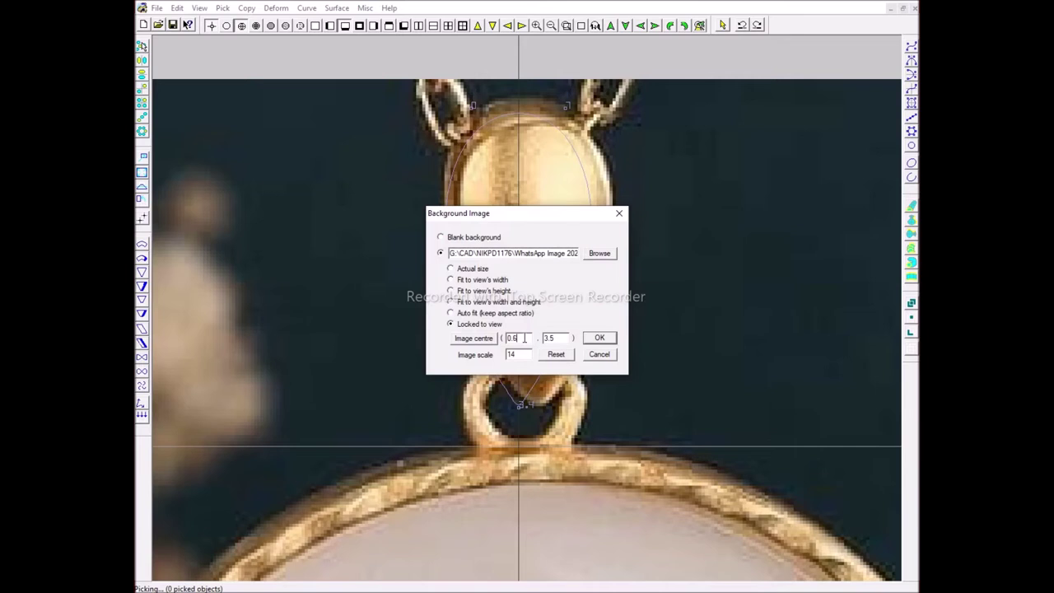
key(Return)
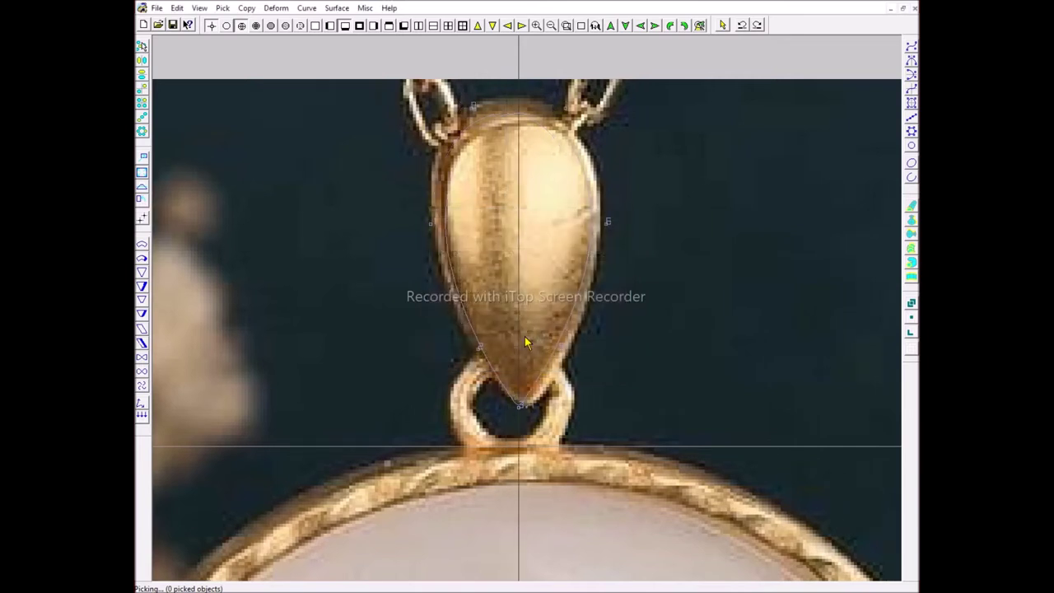
drag(550, 253, 675, 228)
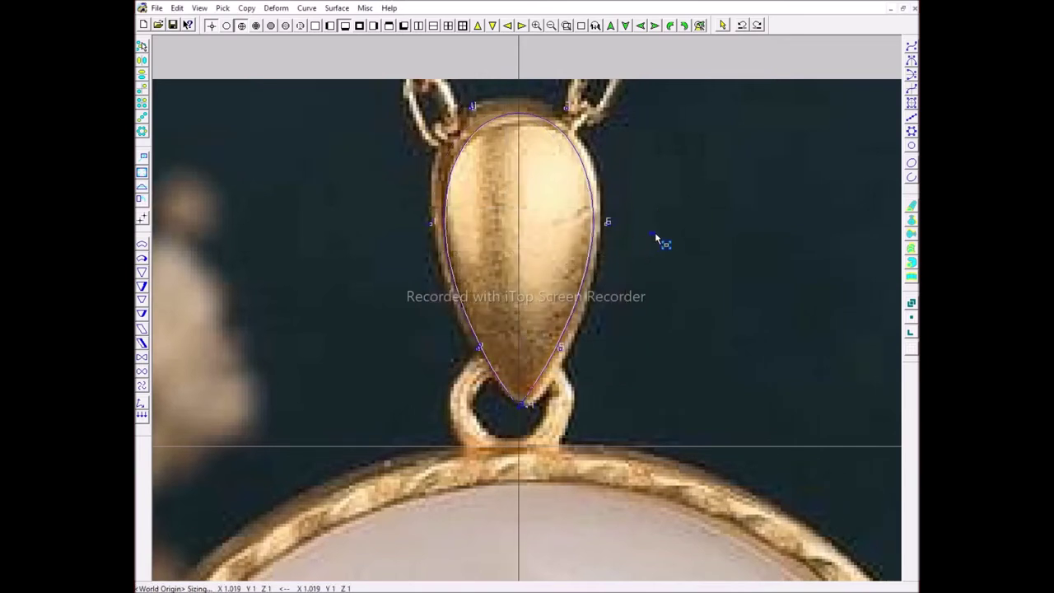
- Split the teardrop curve at its bottom control point
click(605, 106)
click(588, 275)
click(593, 290)
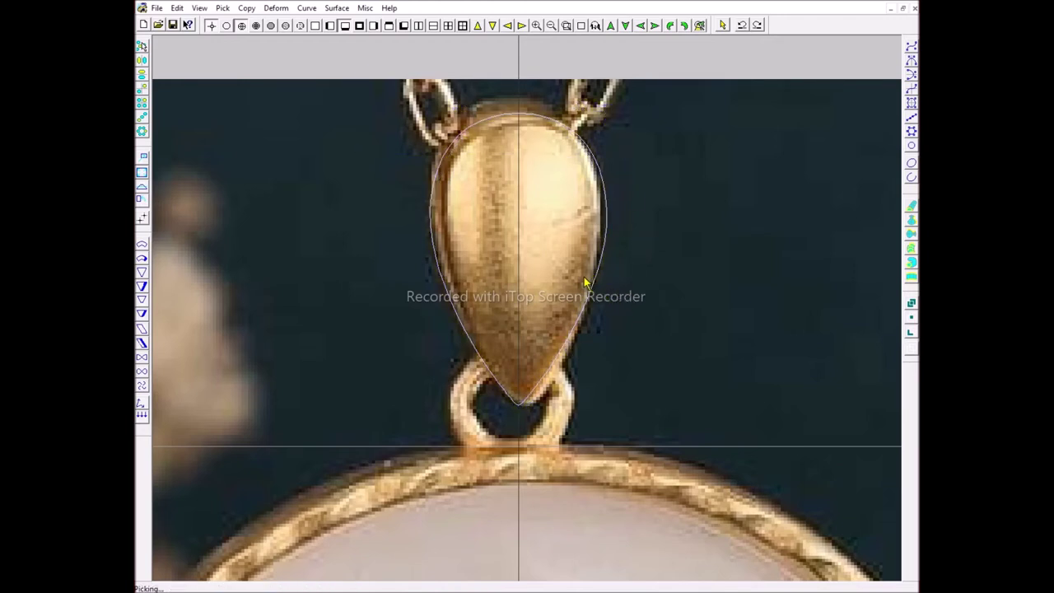
click(531, 203)
key(space)
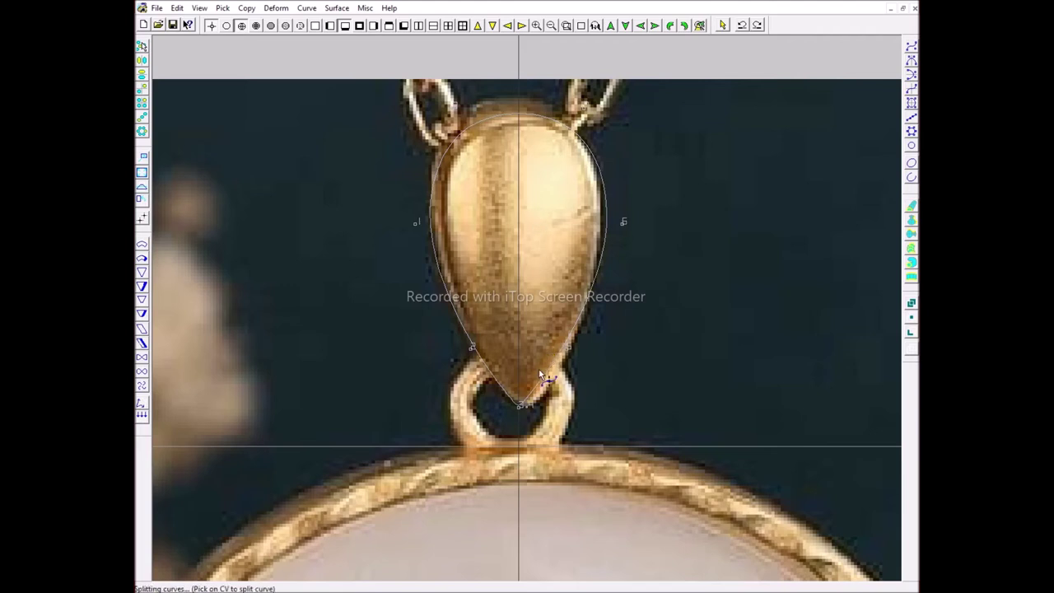
click(518, 406)
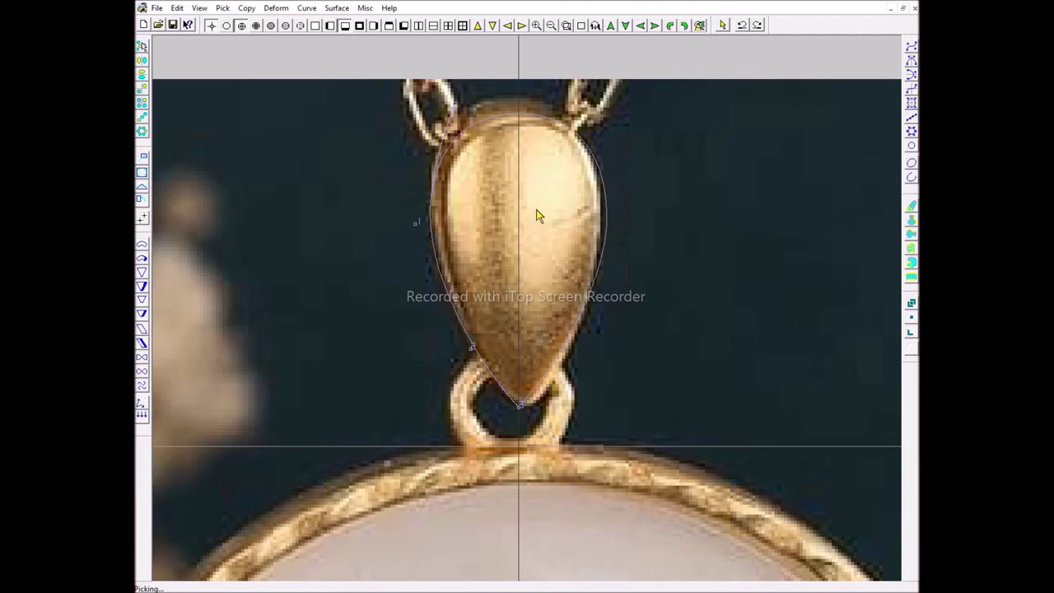
- Draw an arched curve across the bail top and pull its apex down slightly
alt+shift+right_drag(537, 211, 489, 335)
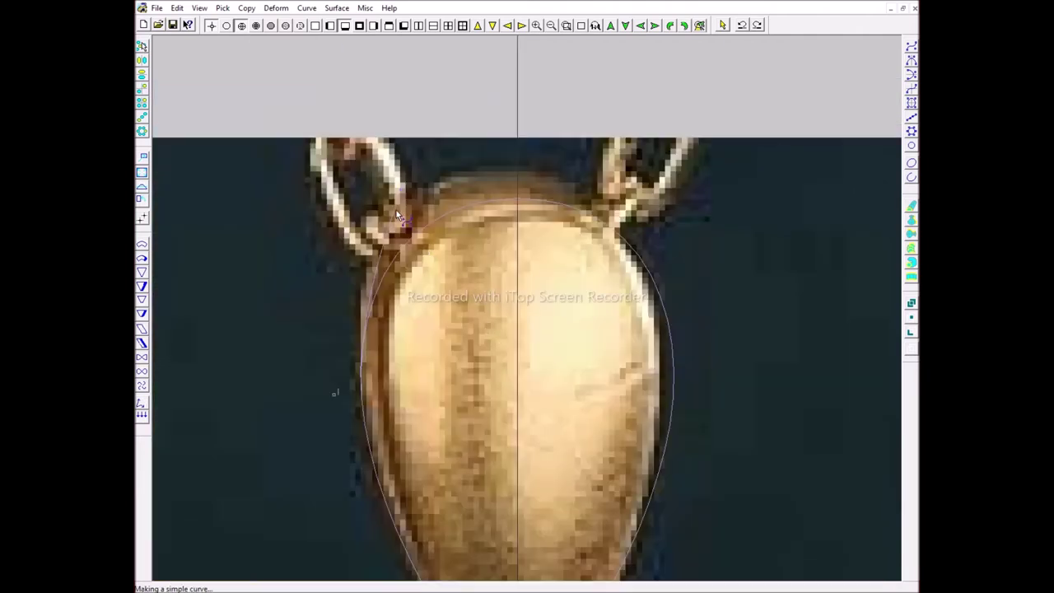
click(517, 196)
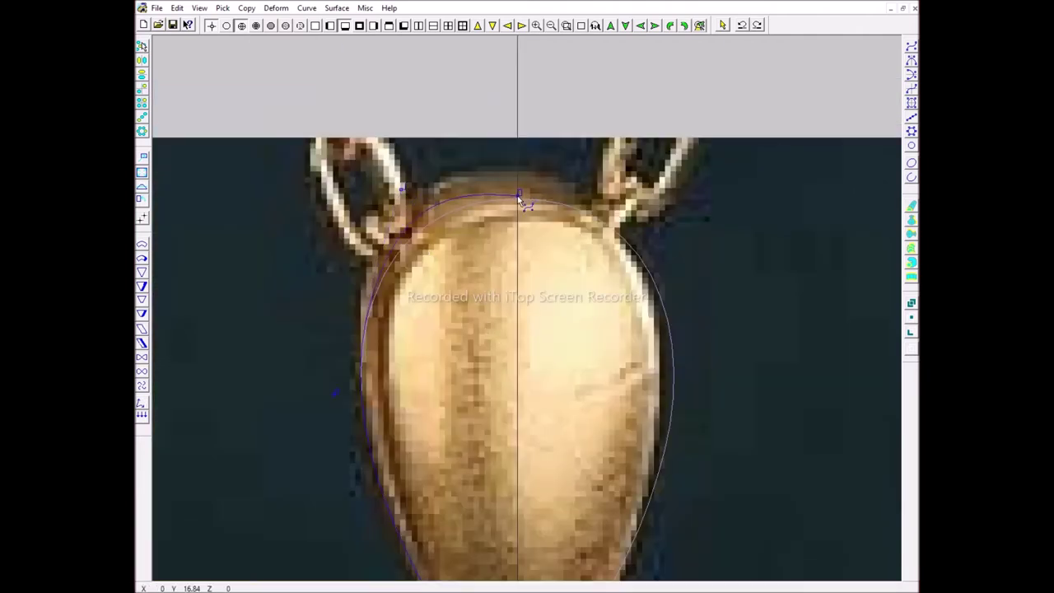
right_click(516, 197)
drag(423, 241, 426, 264)
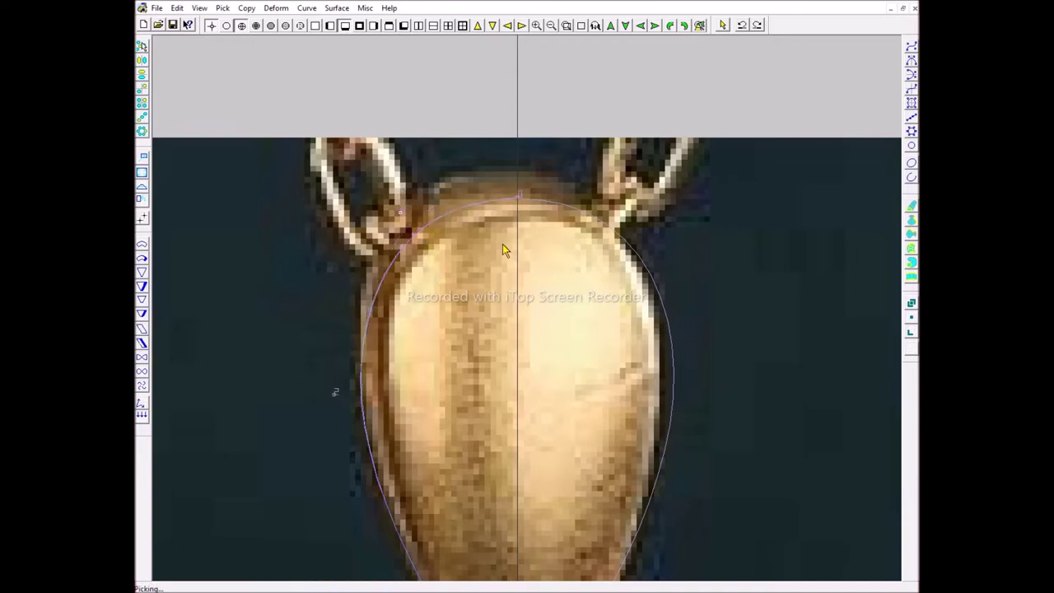
scroll(521, 212, up, 5)
drag(517, 291, 517, 300)
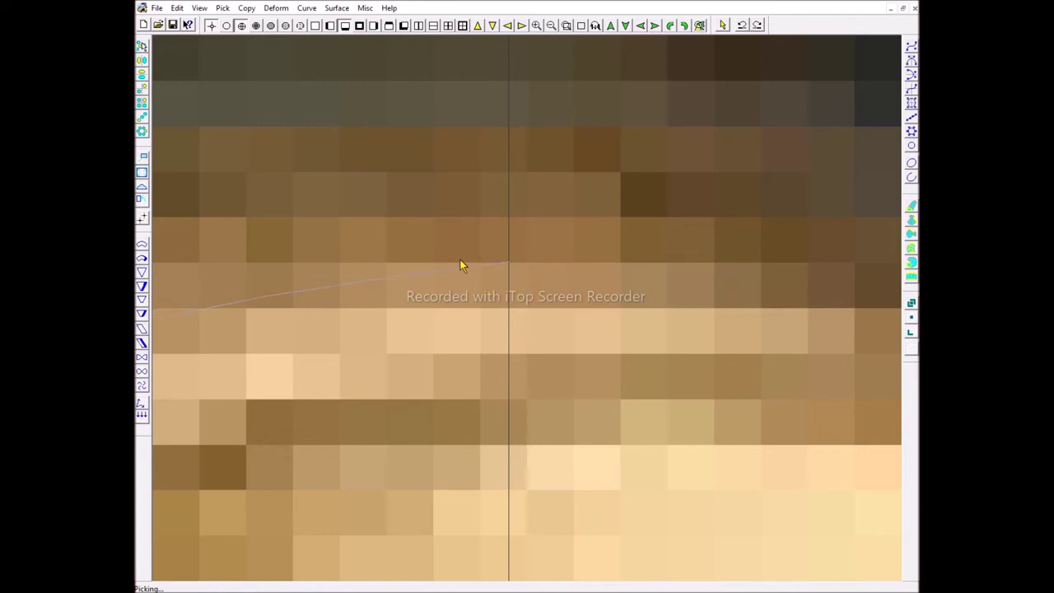
- Zoom out to review the bail outline and select its curve
scroll(415, 322, down, 2)
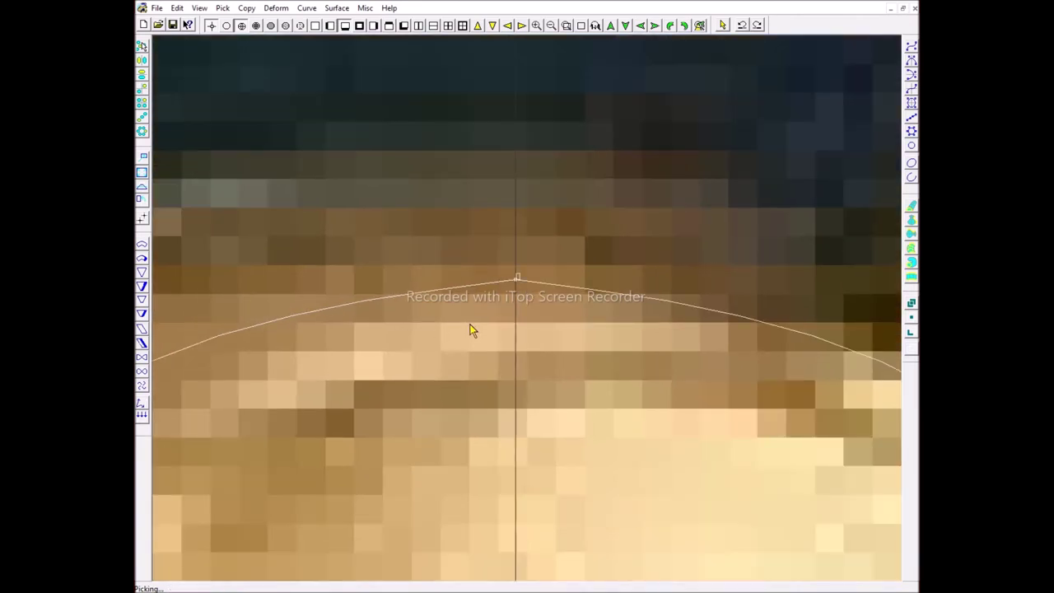
scroll(482, 319, down, 3)
scroll(506, 308, down, 1)
scroll(506, 308, down, 2)
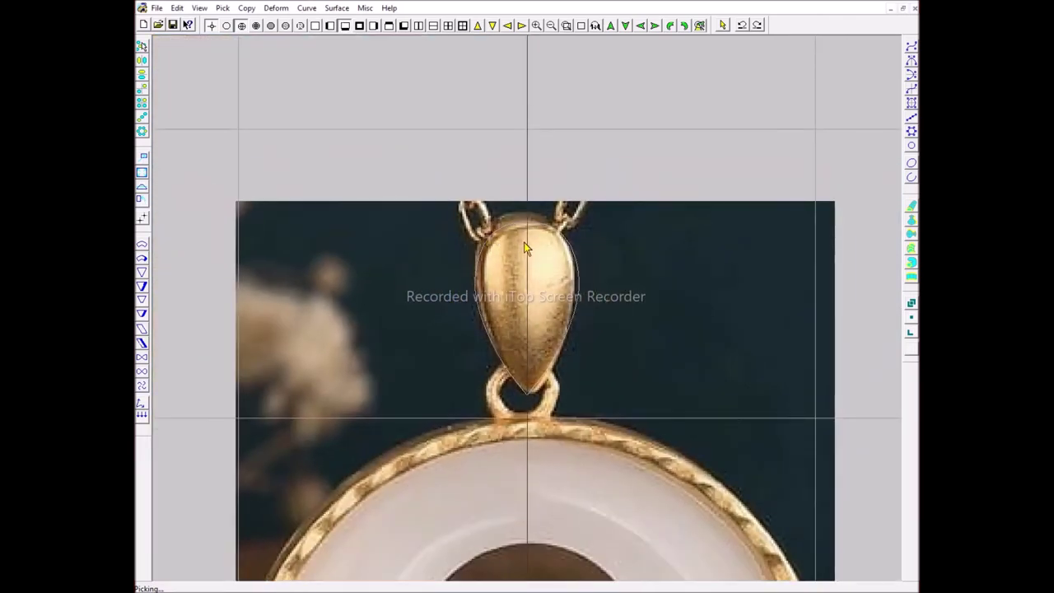
scroll(527, 247, down, 2)
scroll(527, 247, down, 1)
scroll(548, 231, up, 2)
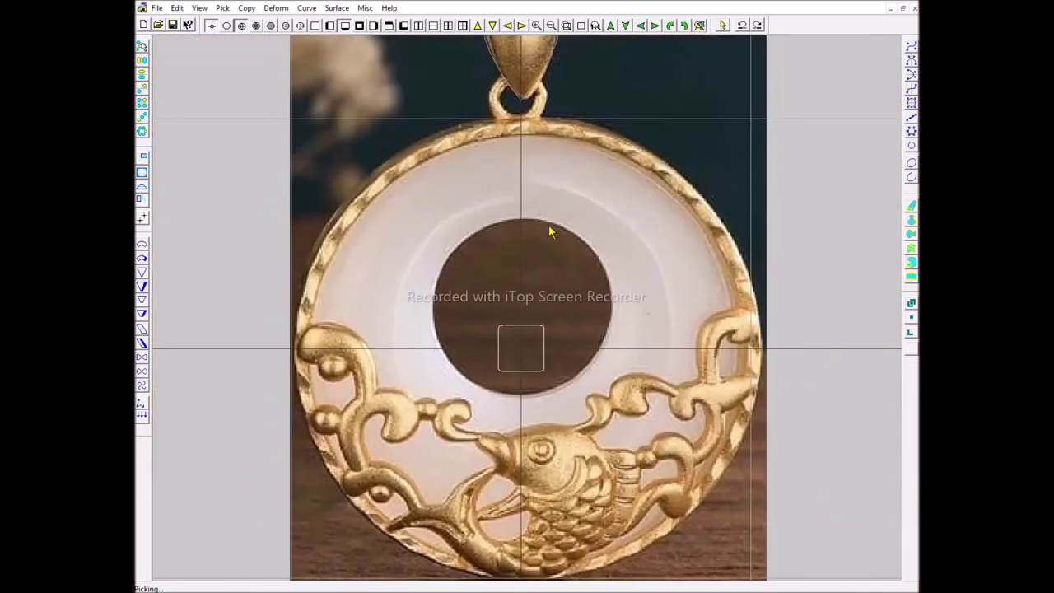
scroll(575, 278, up, 2)
click(580, 267)
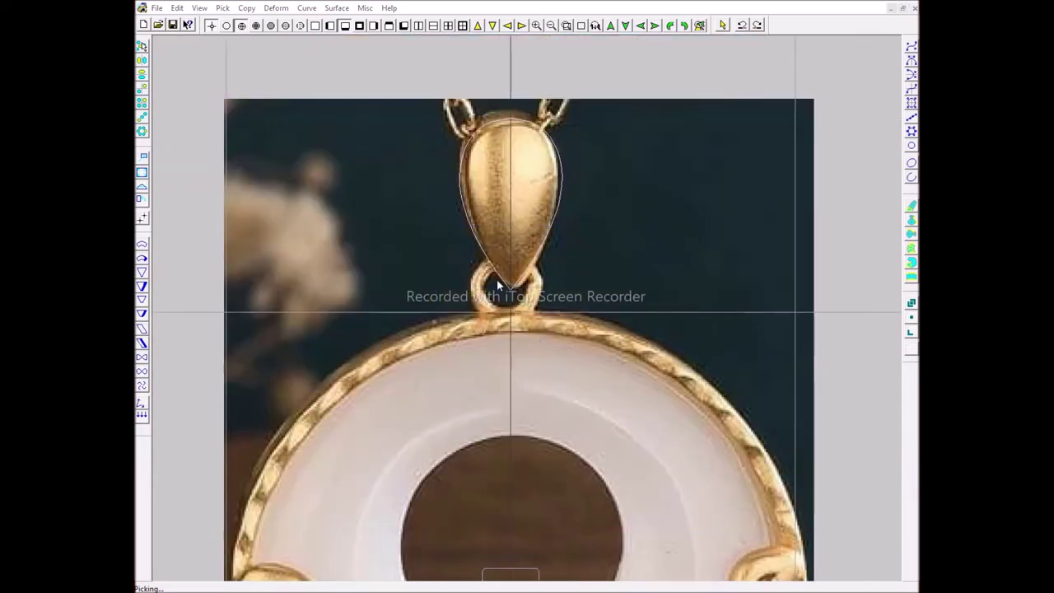
- Build a rail surface over the bail from its left and right side curves and the rectangle section
right_click(581, 266)
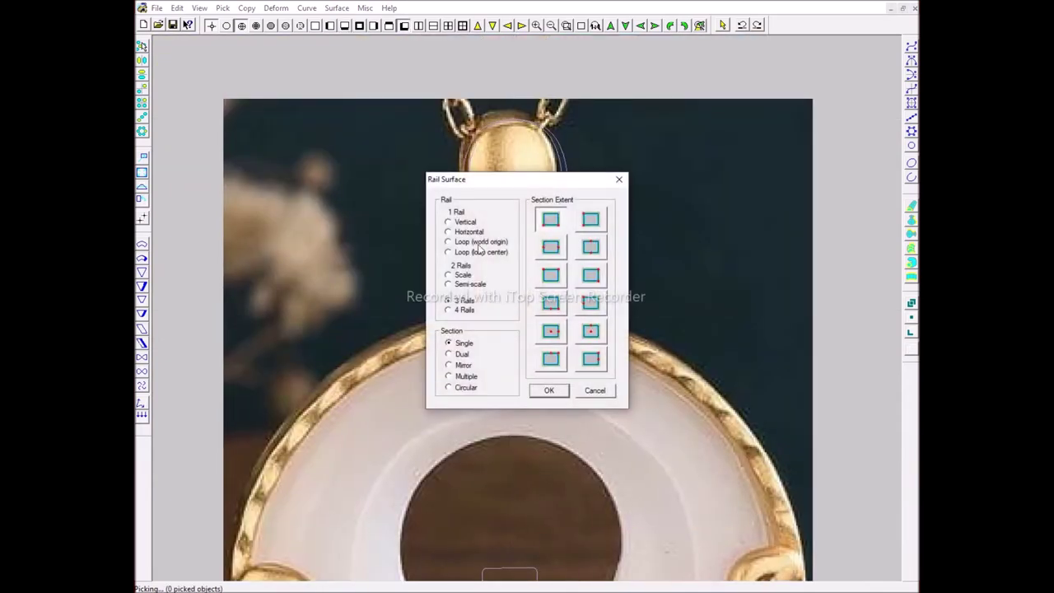
key(Return)
click(472, 158)
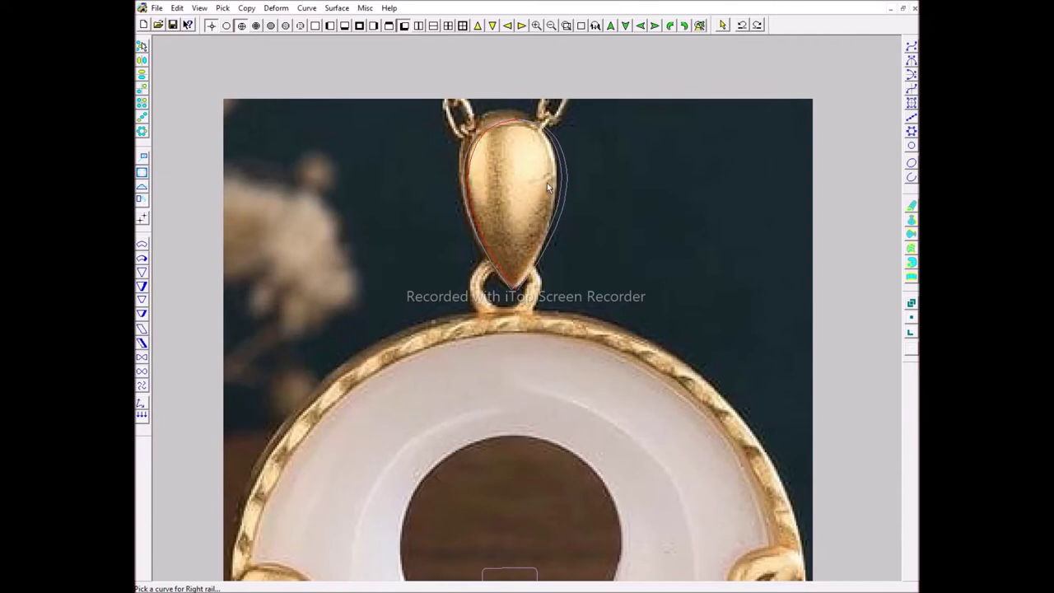
click(560, 190)
scroll(518, 455, down, 1)
click(525, 506)
- Divide the new bail surface along V
scroll(563, 282, down, 1)
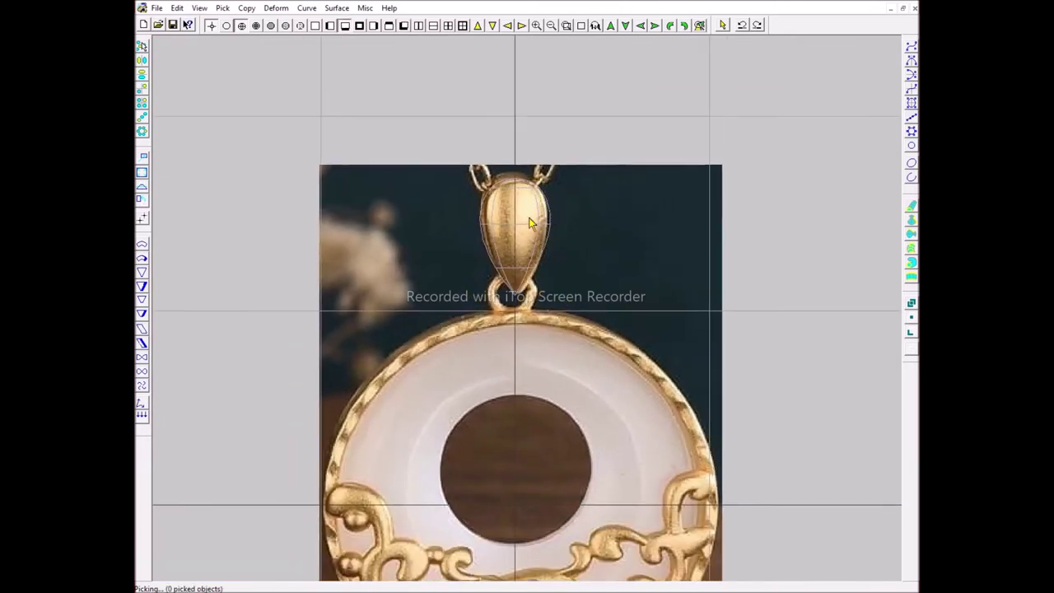
scroll(533, 311, up, 2)
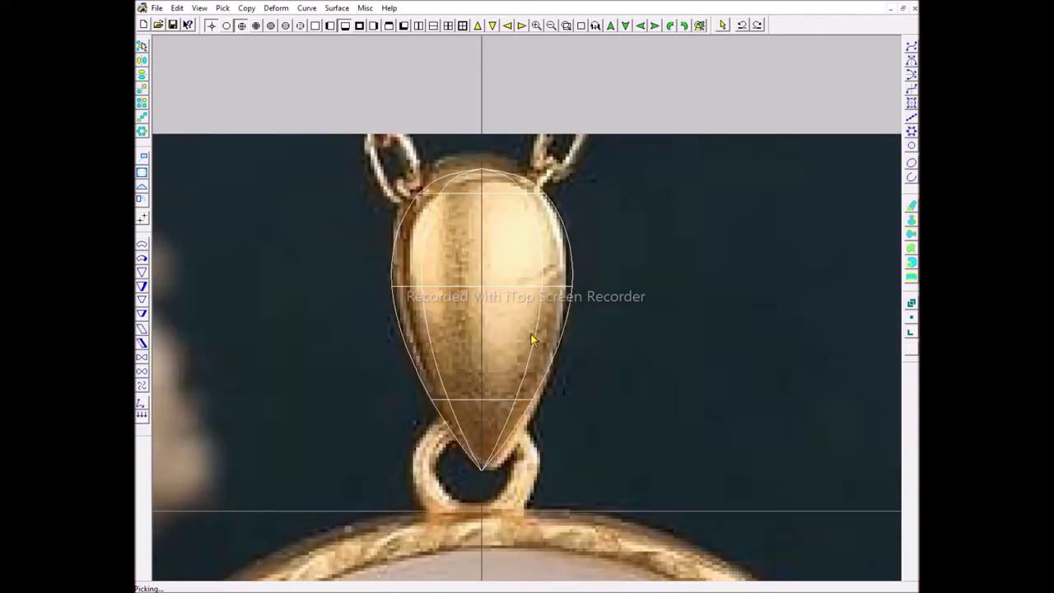
click(528, 301)
click(552, 321)
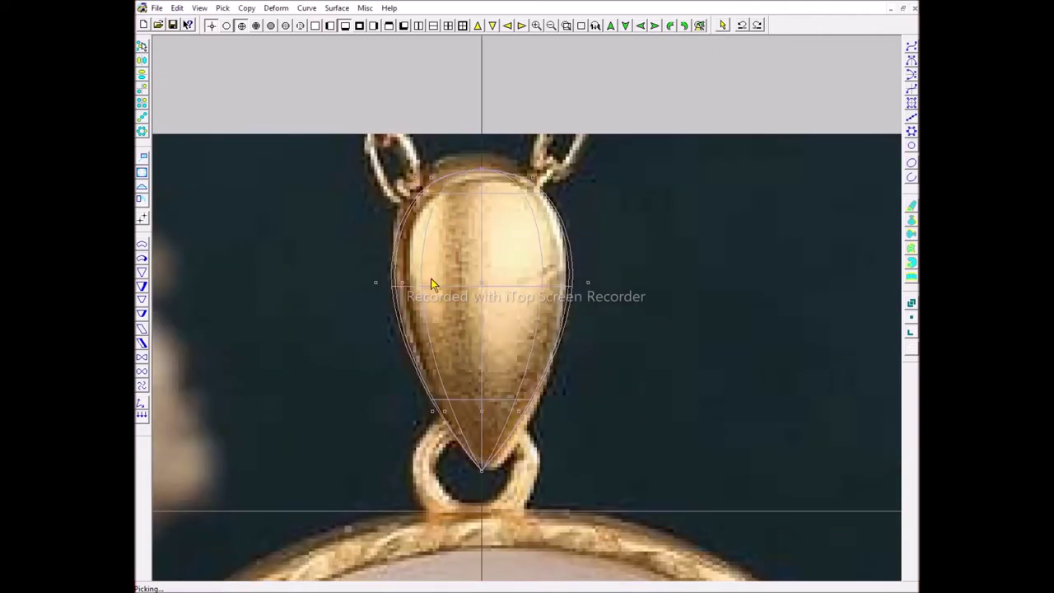
- Inspect the bail outline curves in the front, side and top views
scroll(474, 475, up, 1)
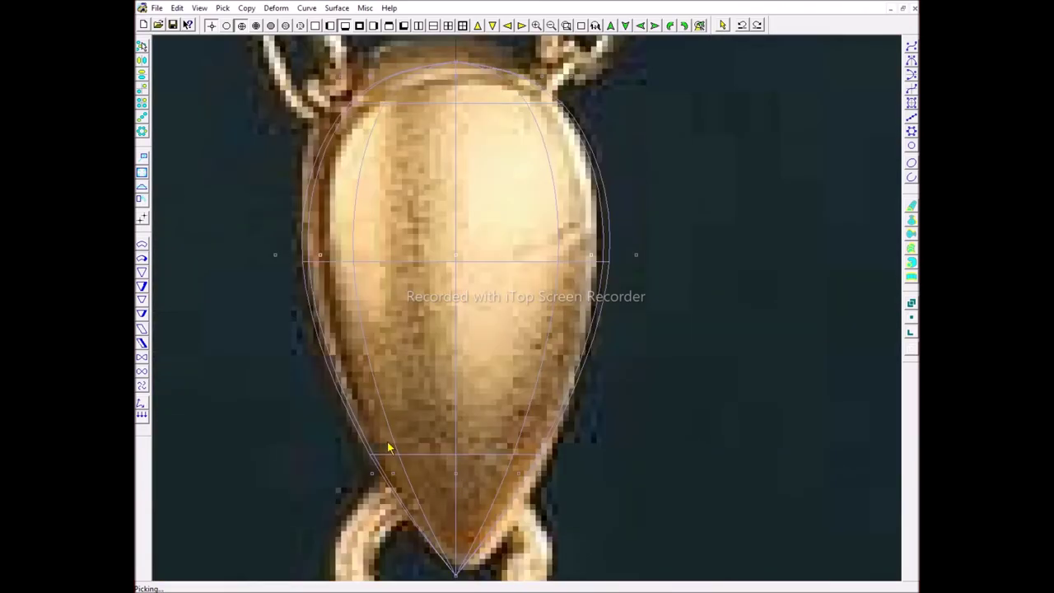
scroll(527, 494, down, 1)
scroll(429, 288, up, 2)
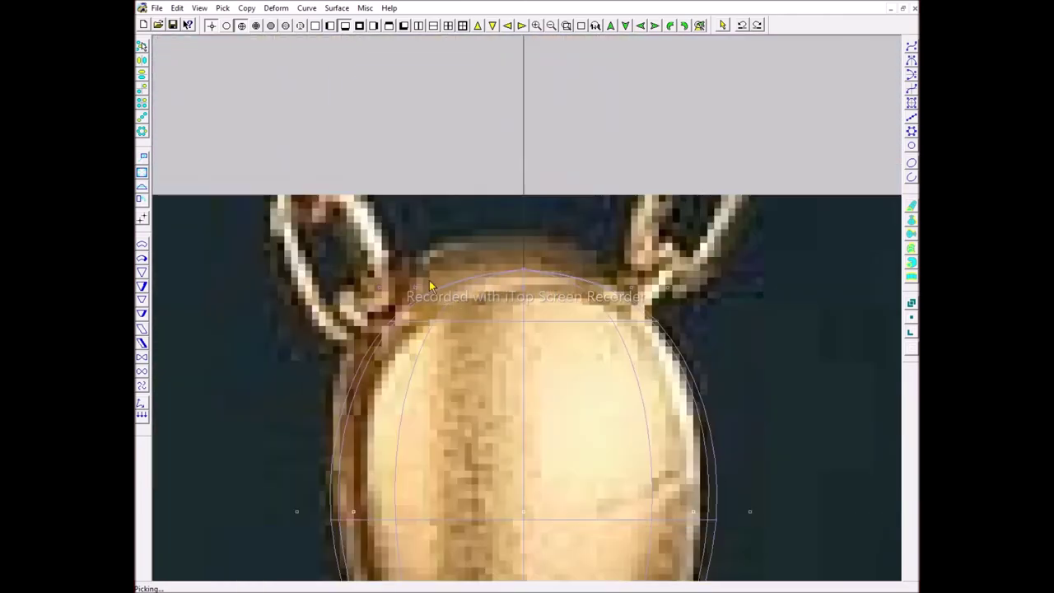
scroll(524, 311, down, 1)
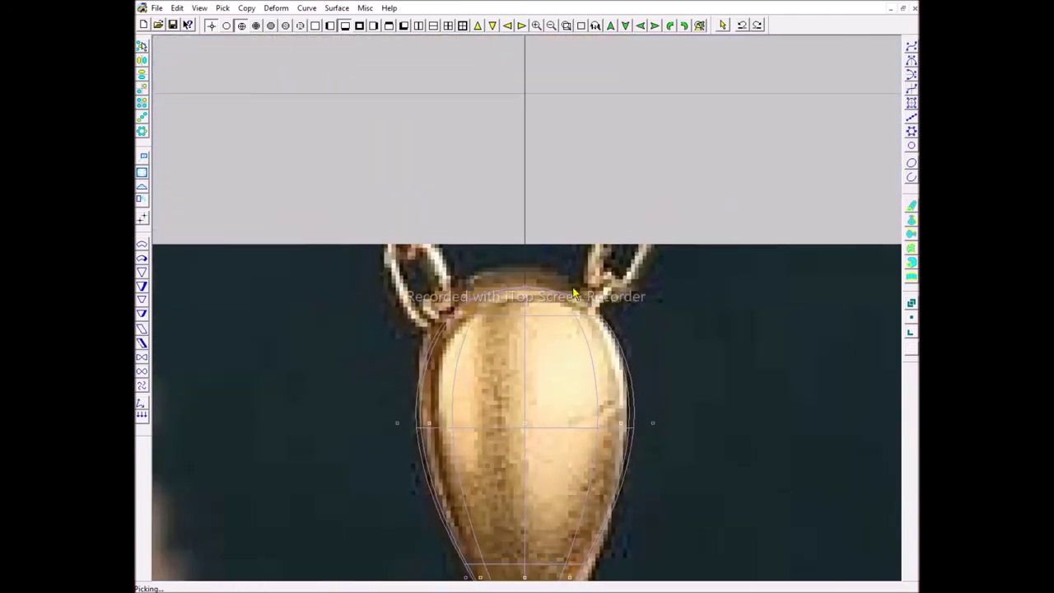
scroll(574, 293, down, 1)
scroll(500, 299, up, 2)
scroll(501, 299, up, 1)
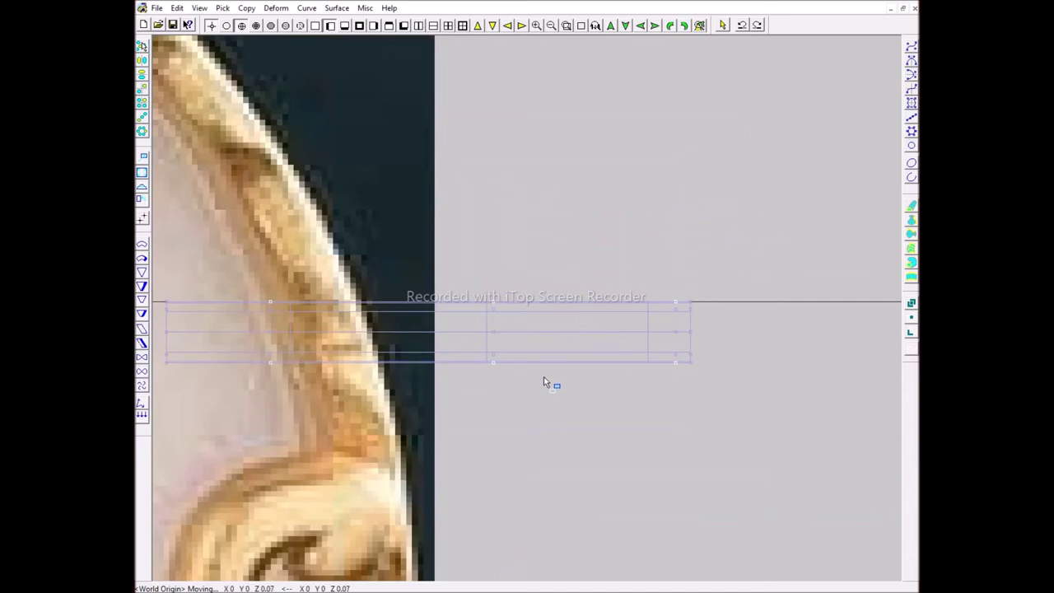
key(F1)
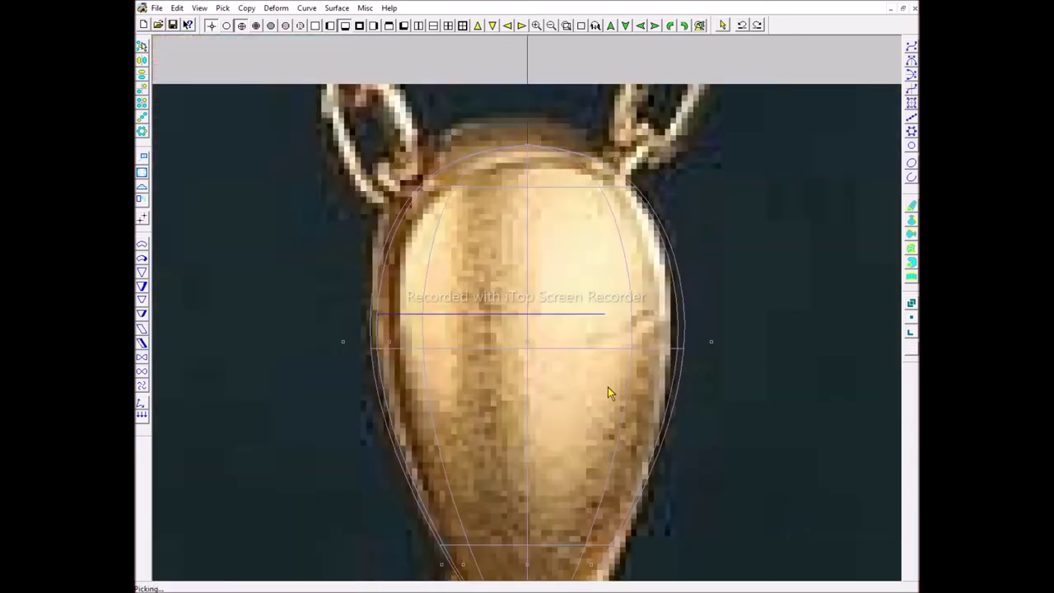
key(F2)
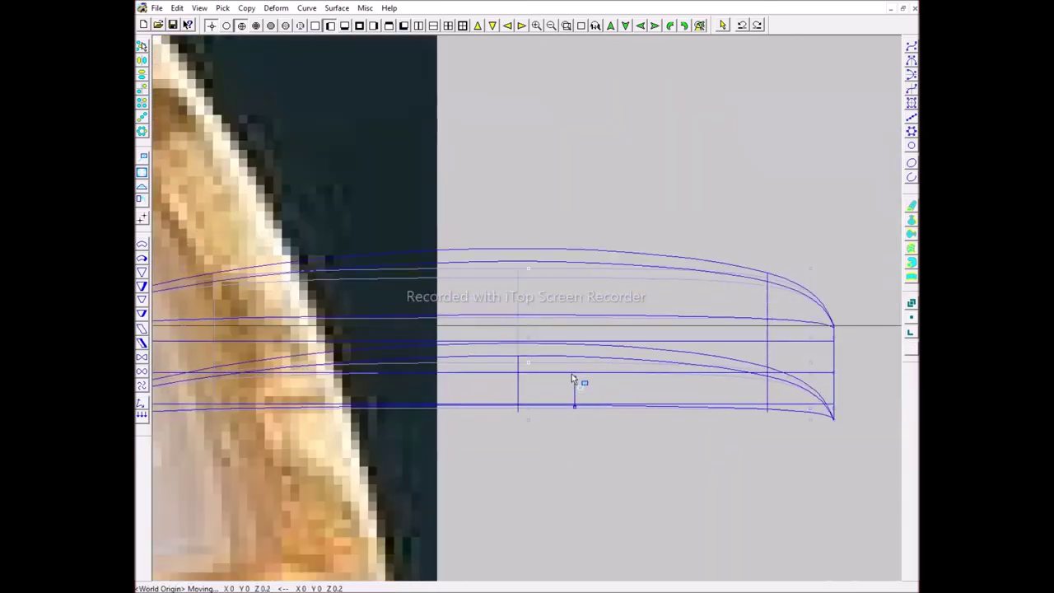
key(F1)
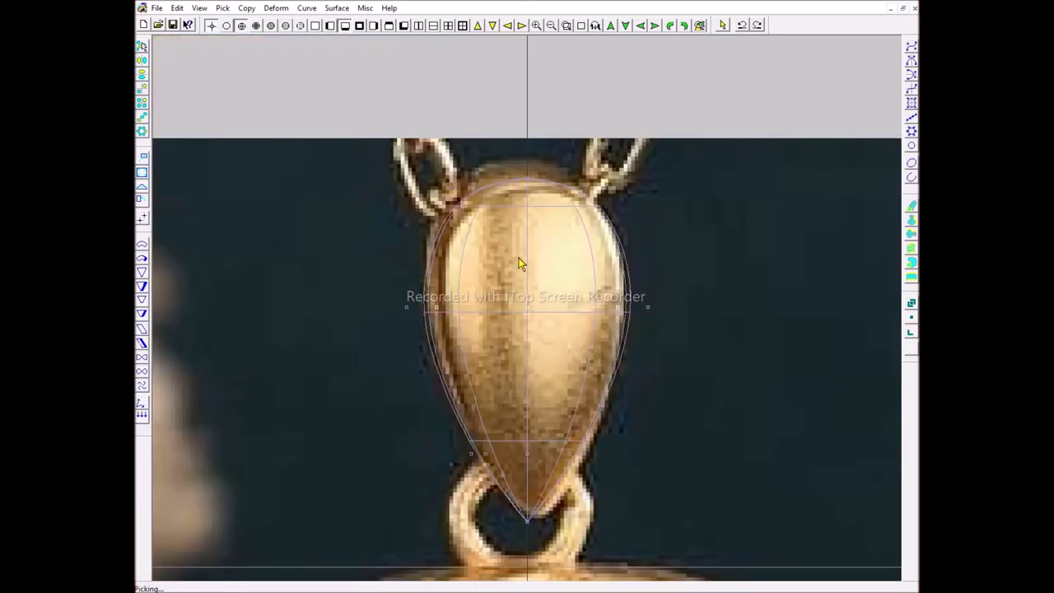
key(F3)
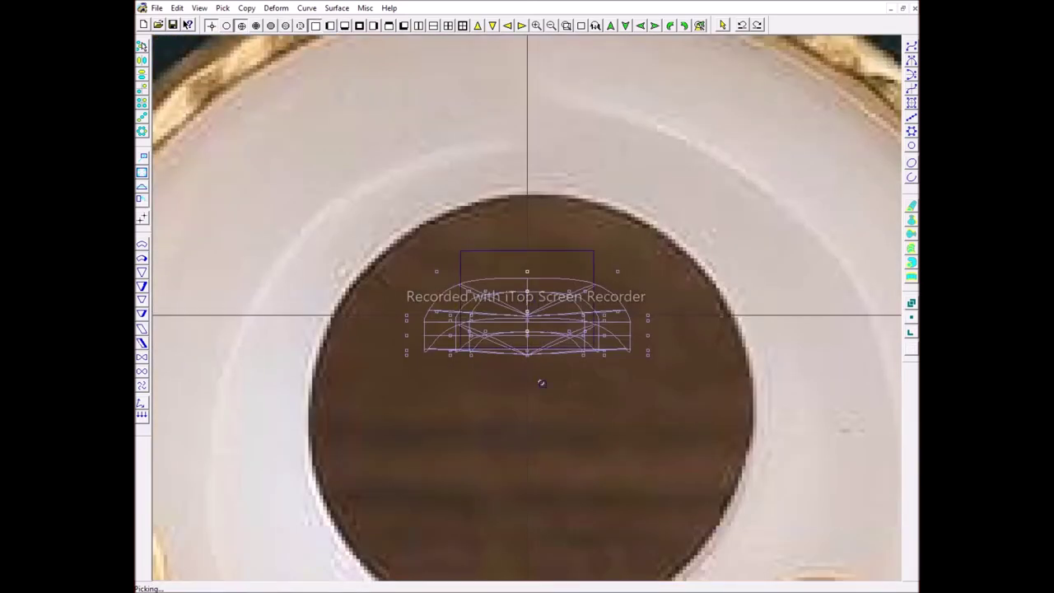
key(F1)
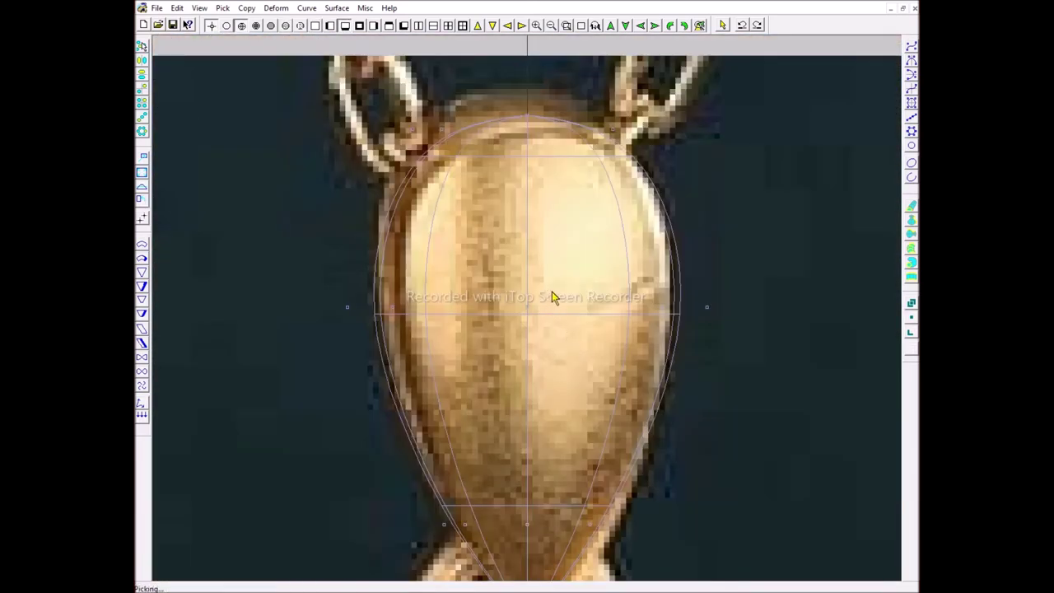
key(F3)
- Move the bail outline curves up about 0.11 in Z and show the shaded model
drag(544, 427, 553, 354)
click(552, 345)
key(F1)
scroll(568, 296, down, 2)
scroll(568, 296, down, 2)
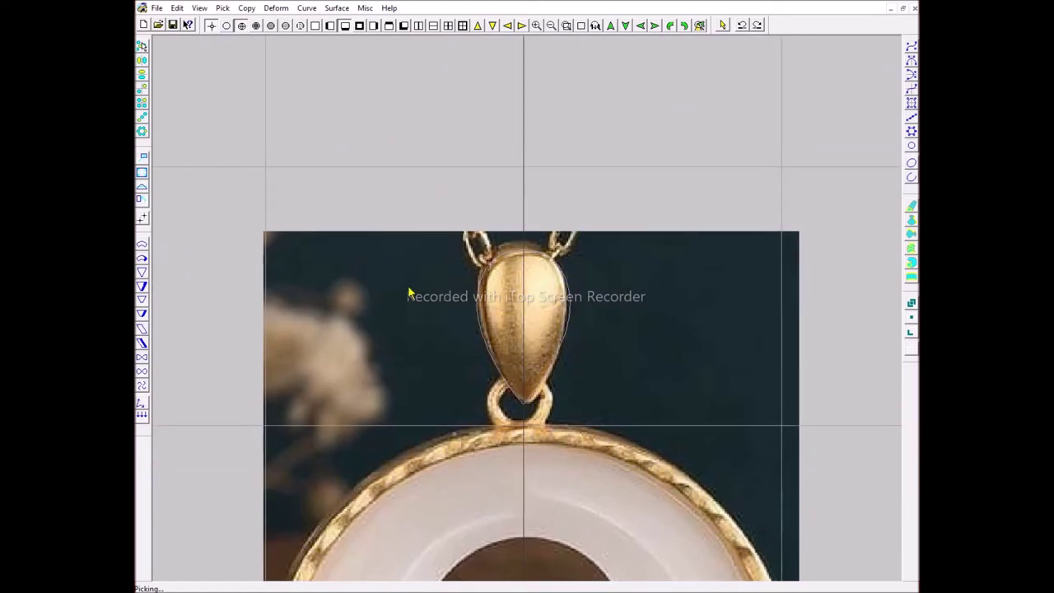
- Create an offset copy of the teardrop bail outline
scroll(576, 292, up, 3)
right_click(574, 395)
key(Return)
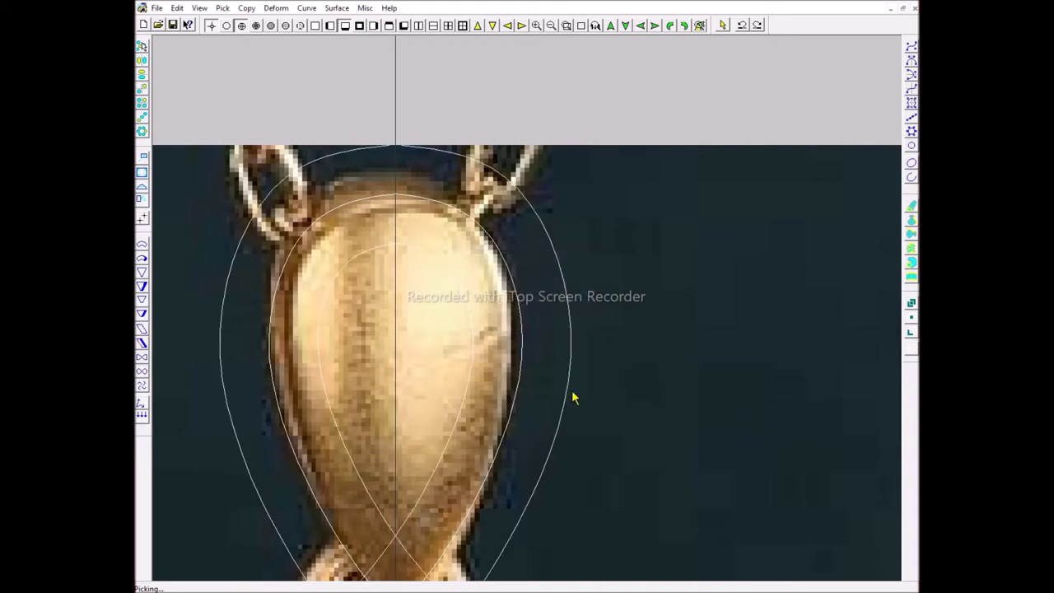
scroll(461, 461, up, 1)
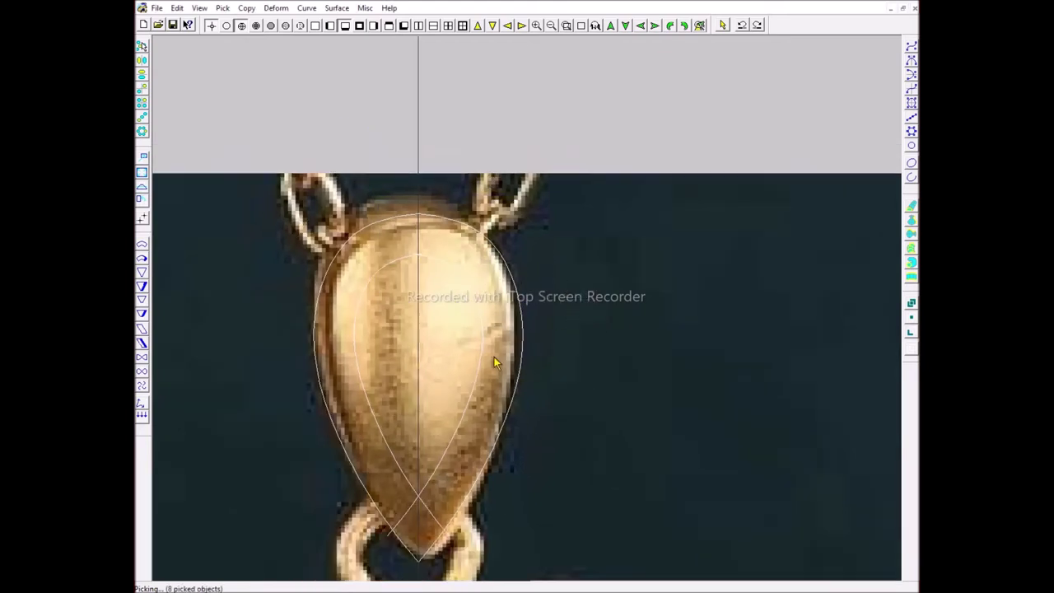
scroll(442, 532, up, 1)
- Pull the inner bail curve's lower end down toward the bail's pointed tip
click(442, 532)
drag(493, 531, 504, 508)
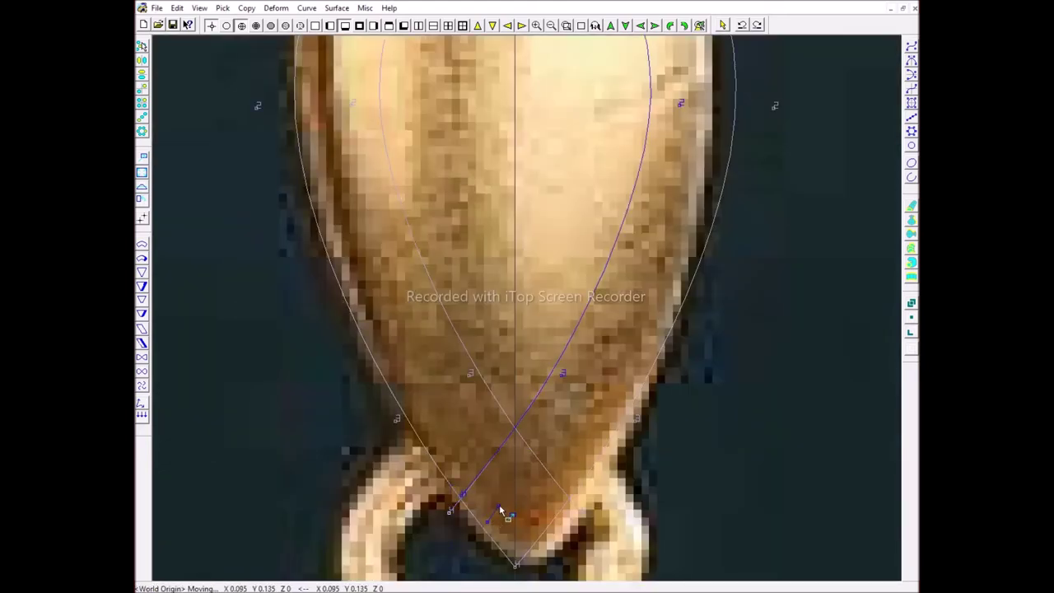
key(Escape)
click(528, 451)
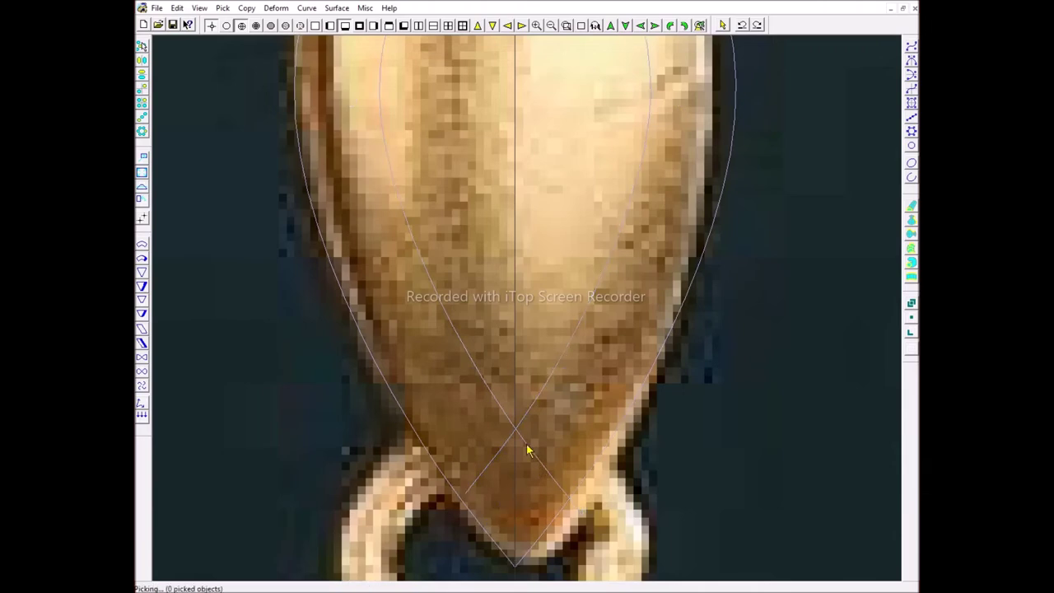
scroll(535, 411, down, 2)
scroll(540, 416, down, 2)
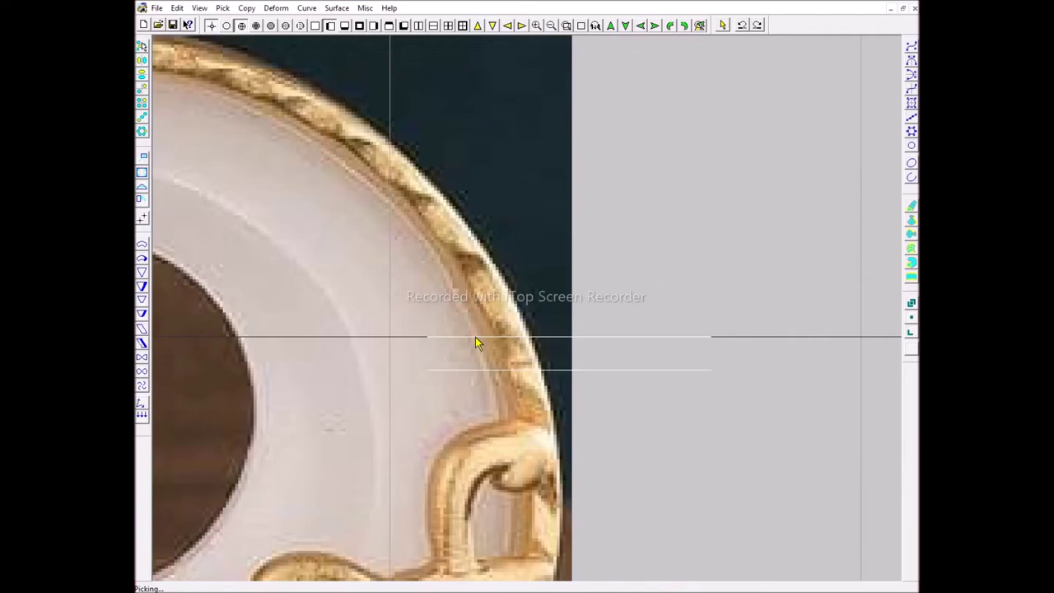
scroll(494, 320, down, 2)
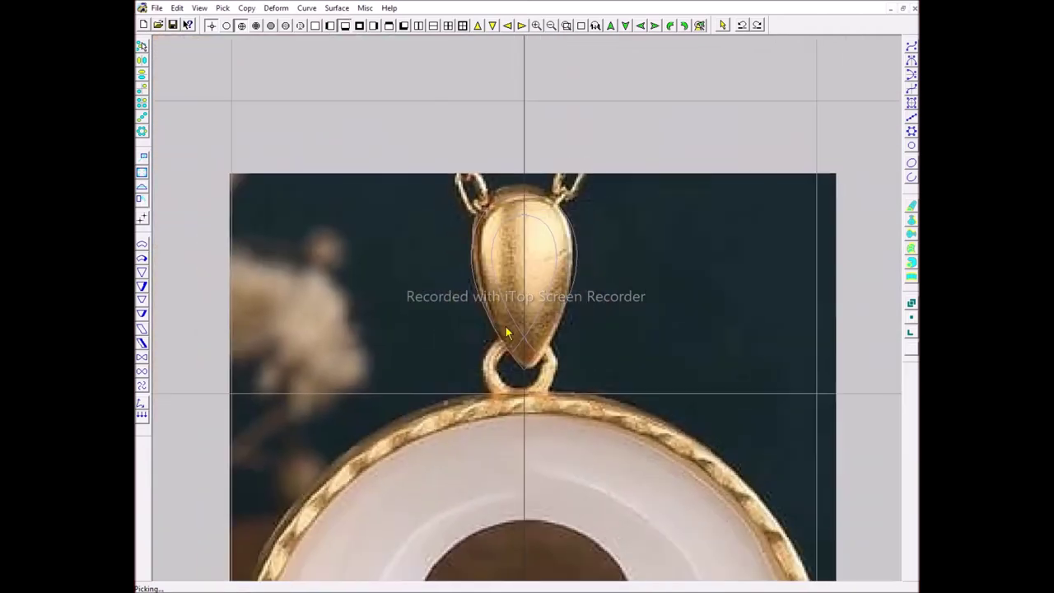
scroll(504, 337, up, 1)
scroll(583, 341, up, 2)
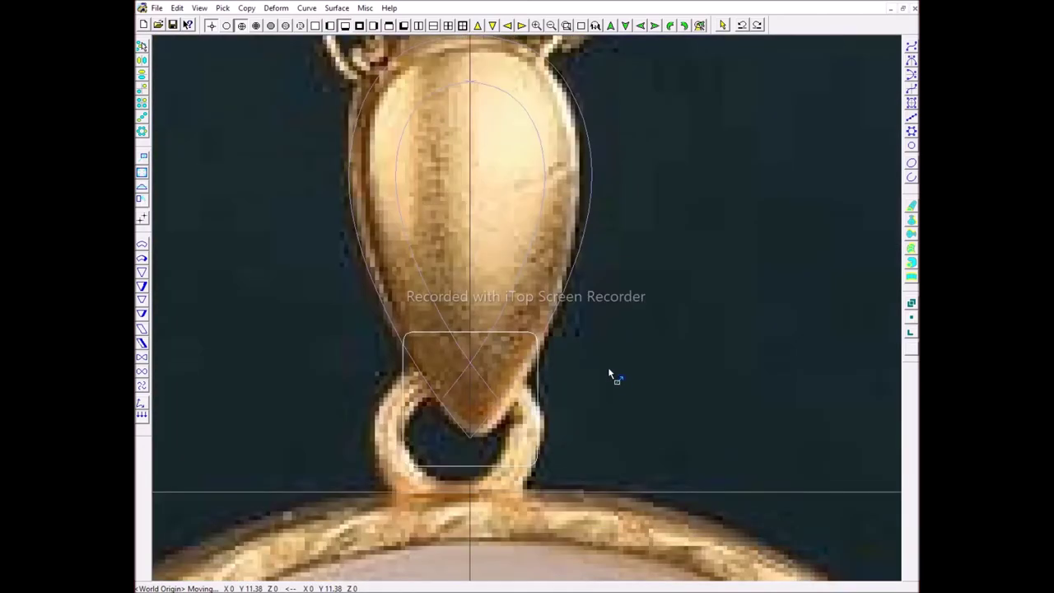
- Generate a 3-rail surface band between the inner and outer bail curves, regenerating it after an undo
scroll(522, 437, up, 3)
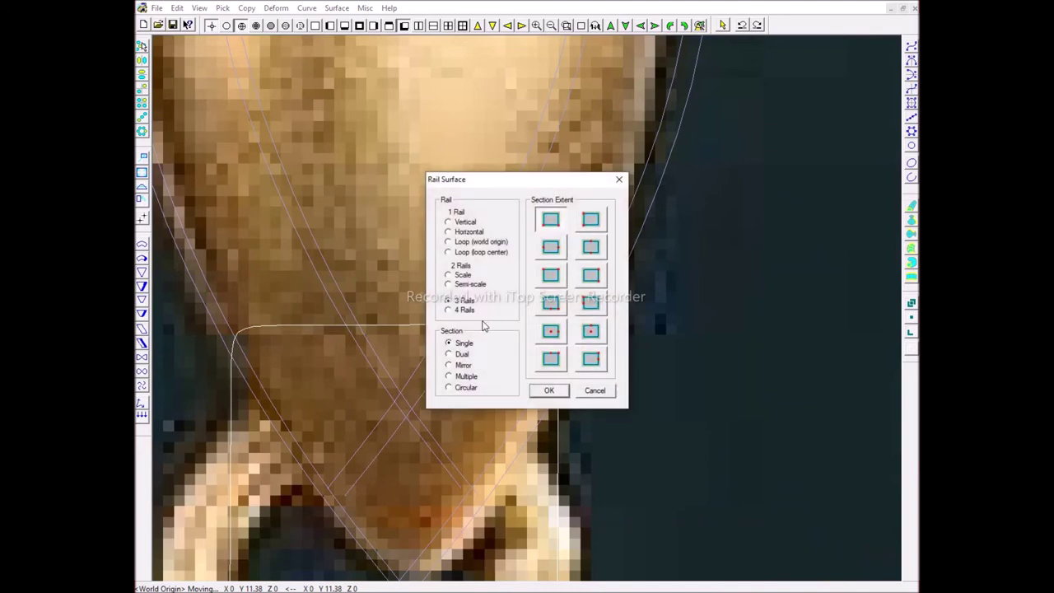
key(Return)
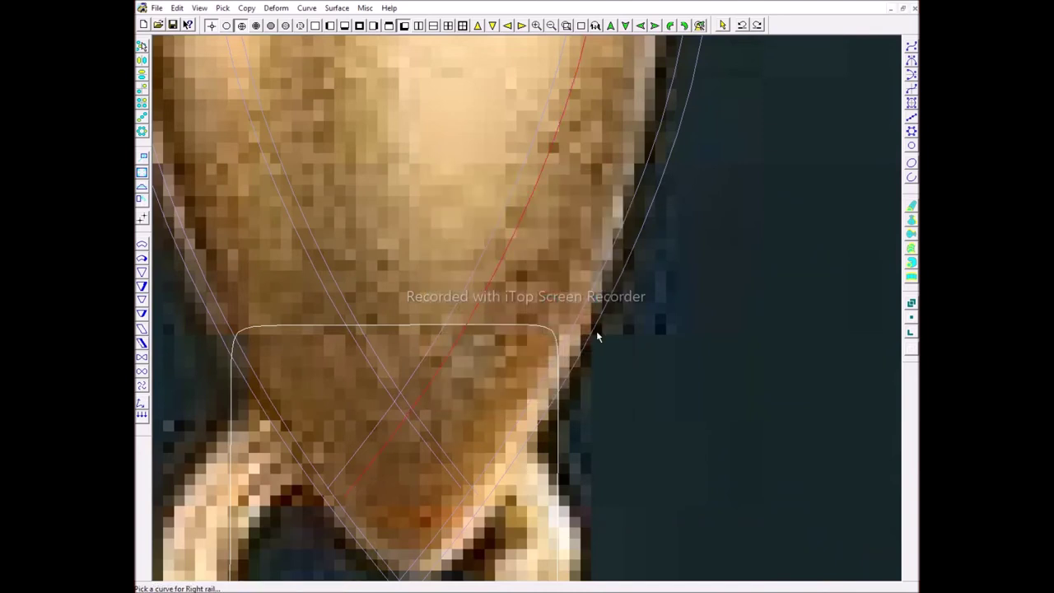
scroll(599, 328, down, 2)
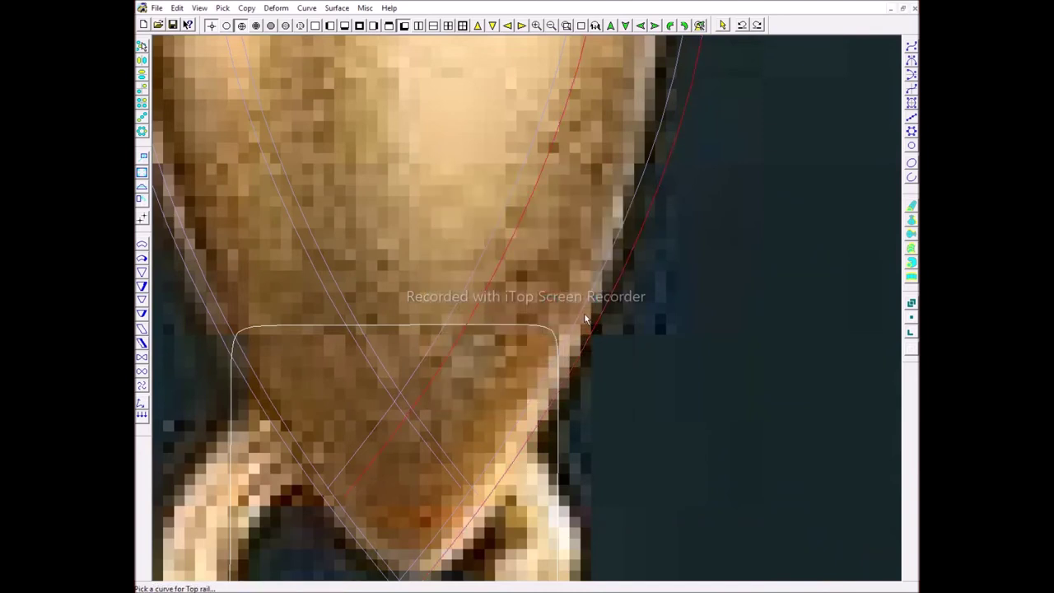
click(531, 326)
right_click(499, 323)
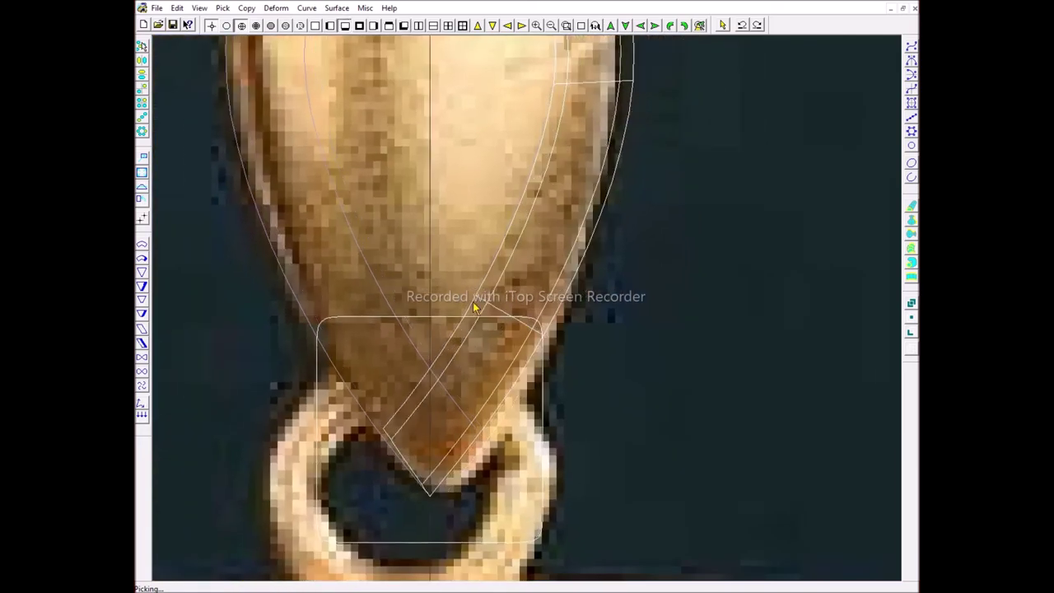
key(ctrl+z)
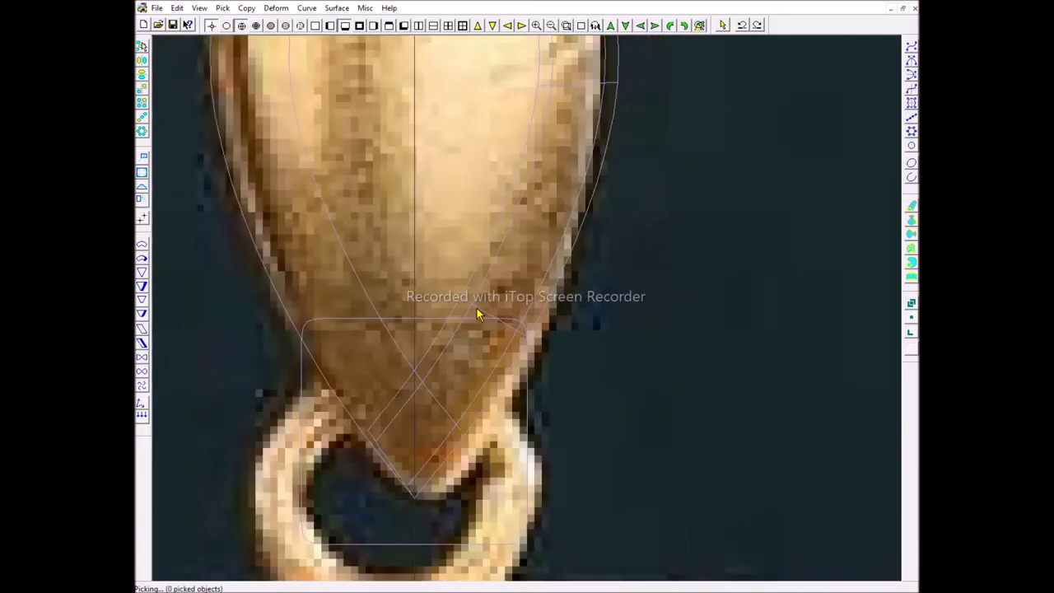
scroll(478, 312, down, 2)
scroll(502, 317, down, 1)
right_click(496, 337)
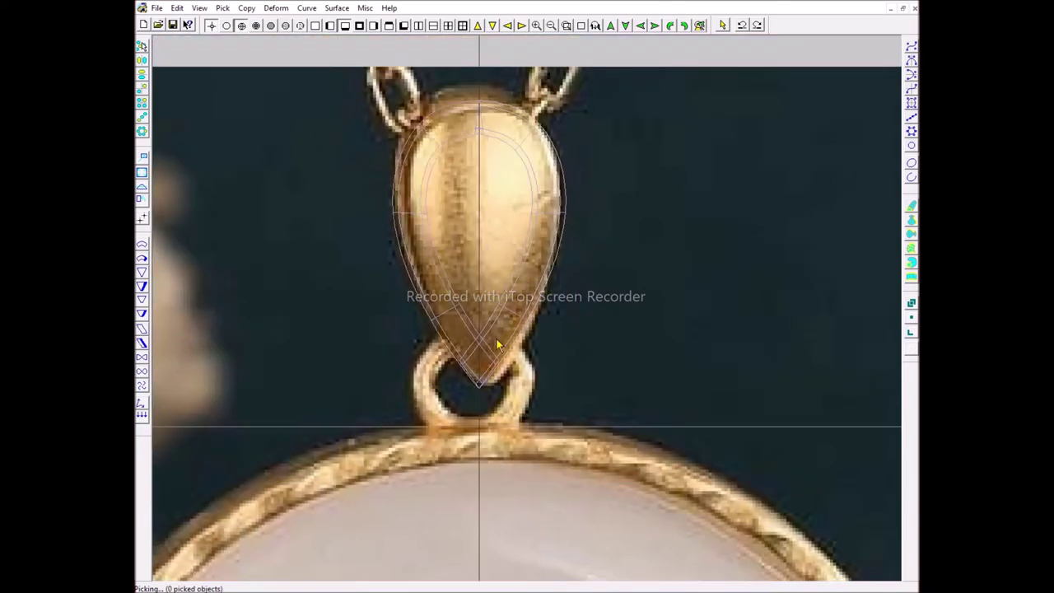
- Add a small circle at the pendant centre and enlarge it
scroll(527, 353, down, 3)
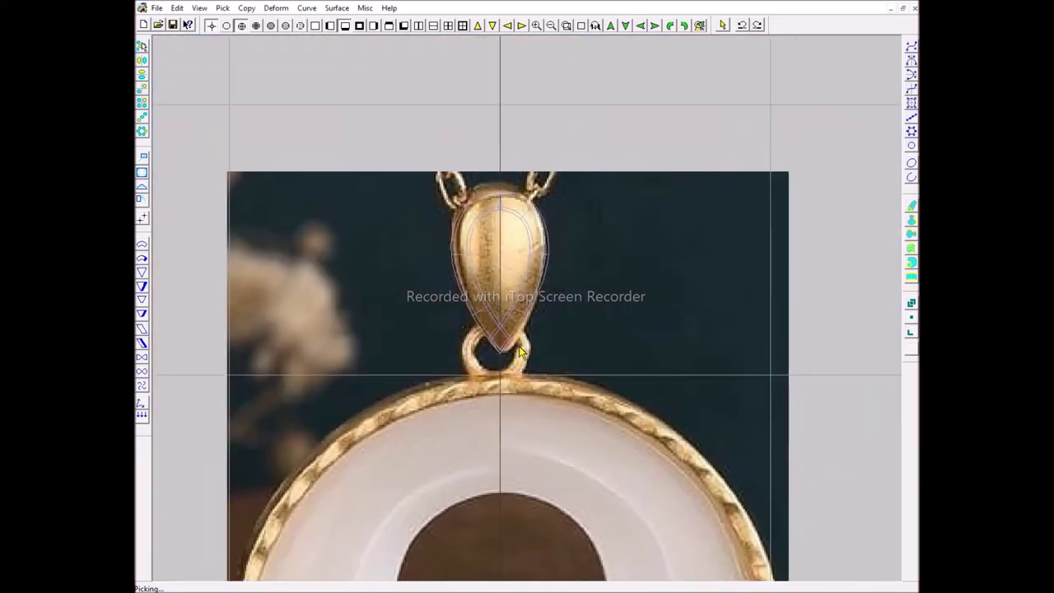
scroll(512, 475, down, 1)
scroll(512, 480, up, 4)
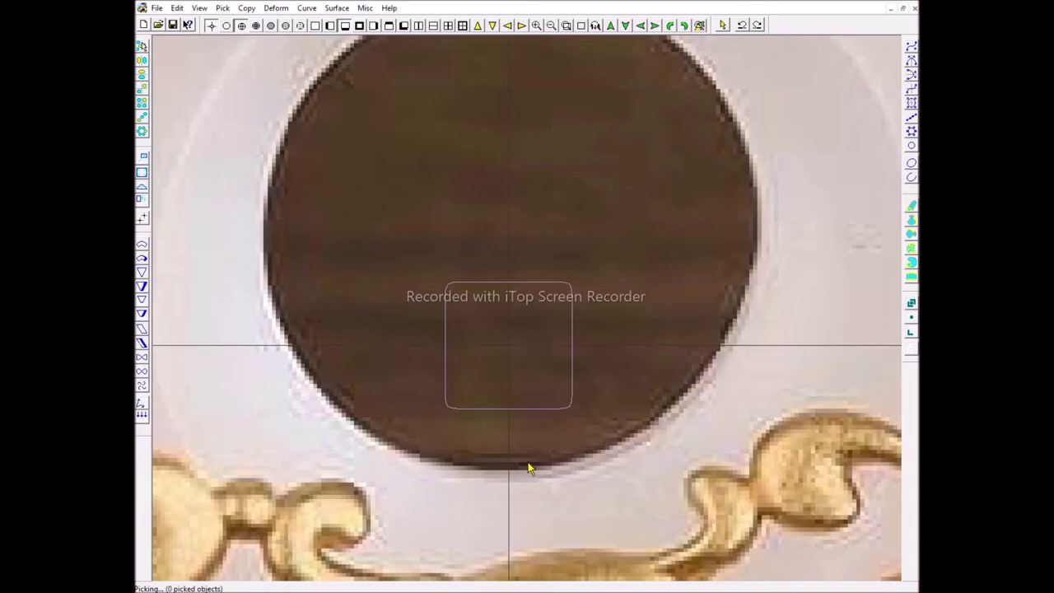
text(7)
key(Return)
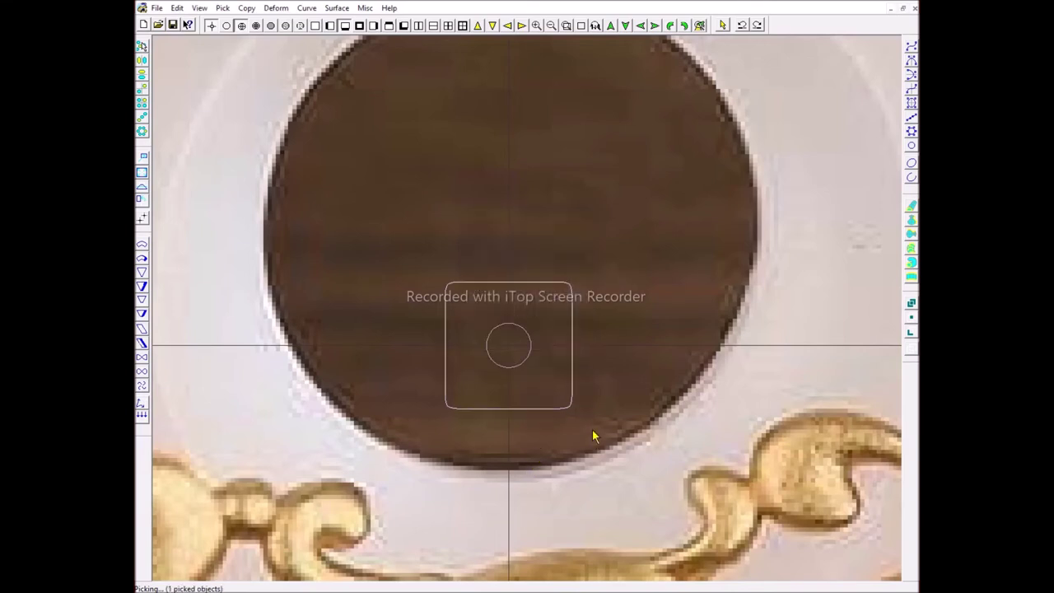
scroll(592, 435, up, 2)
drag(580, 335, 473, 335)
click(463, 340)
scroll(519, 380, up, 5)
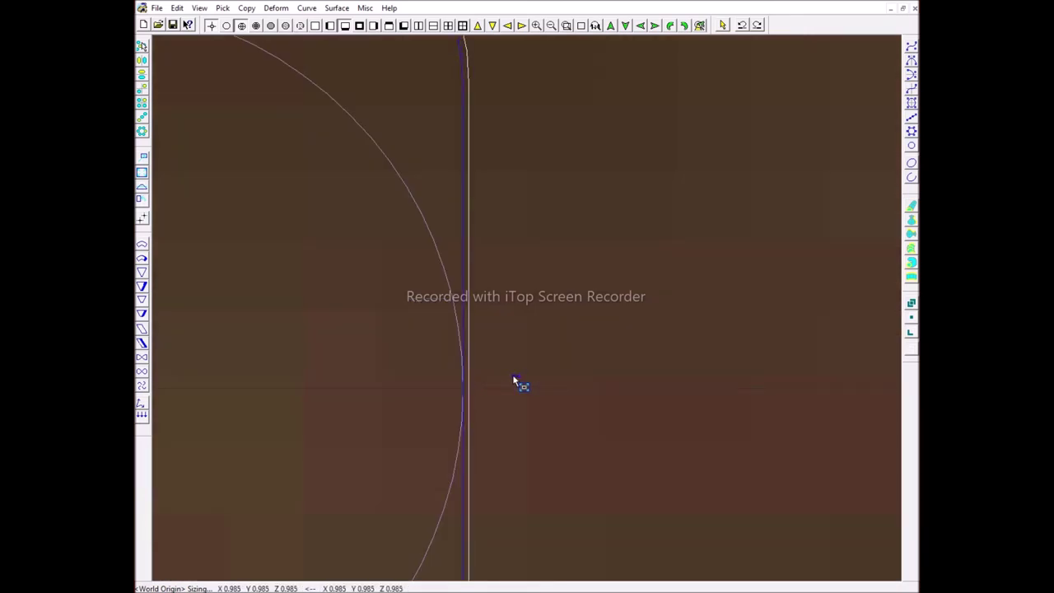
click(519, 380)
- Move the teardrop bail curve up into place over the bail in the photo
scroll(518, 361, down, 5)
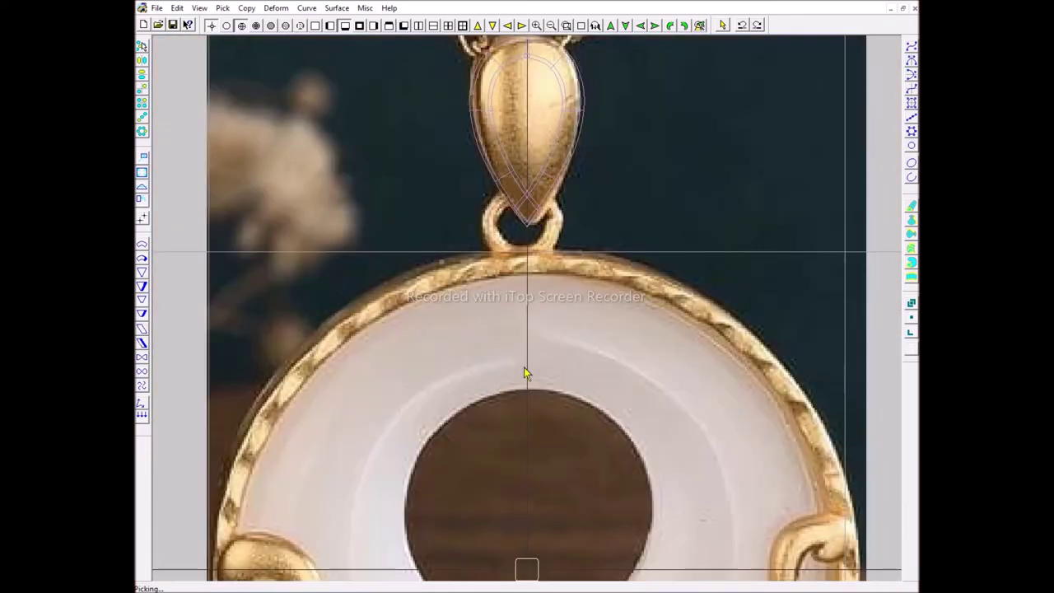
click(526, 325)
scroll(520, 350, up, 3)
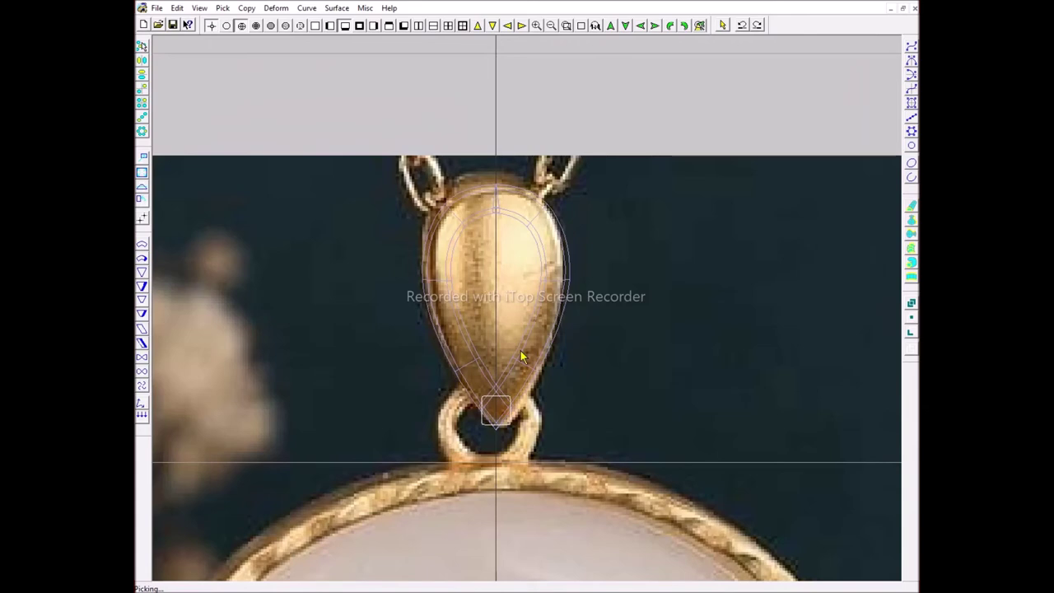
click(520, 351)
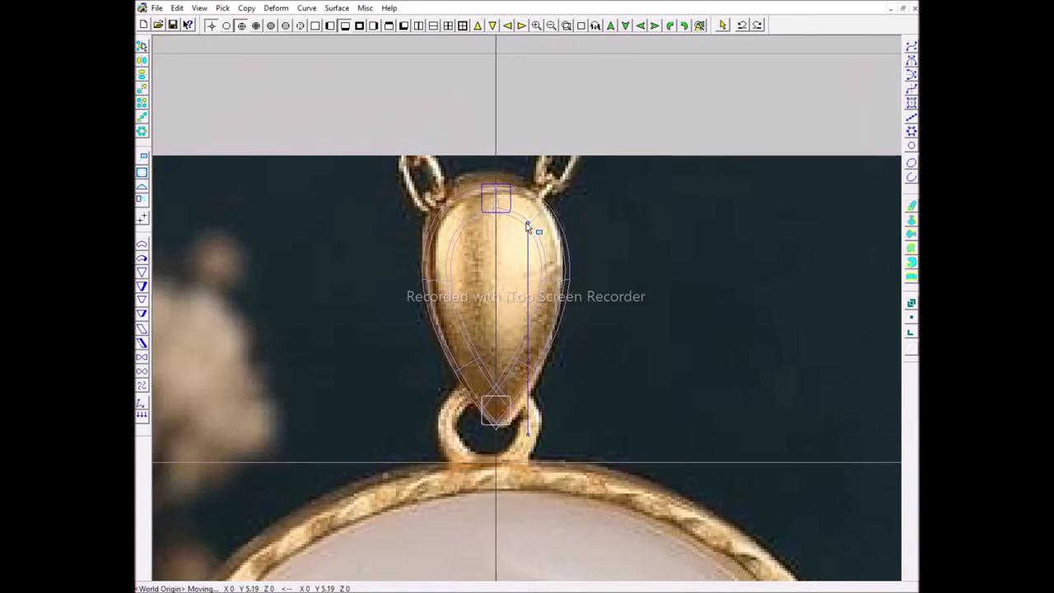
click(526, 225)
scroll(502, 291, up, 4)
- Place a vertical-mirror curve across the bail top and pull its lower corners to the inner arc
click(502, 301)
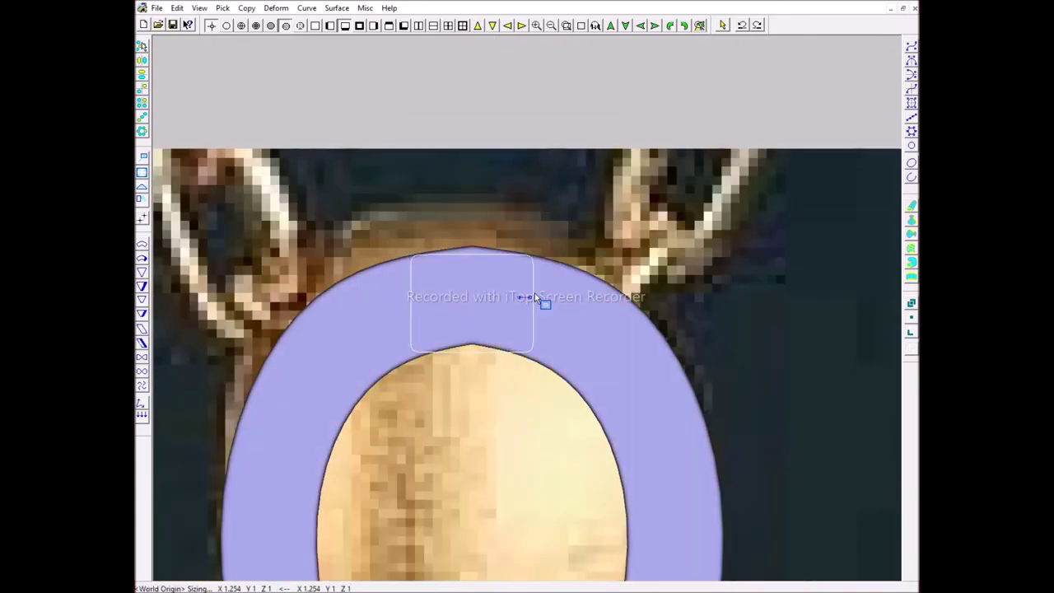
click(543, 300)
scroll(535, 379, up, 3)
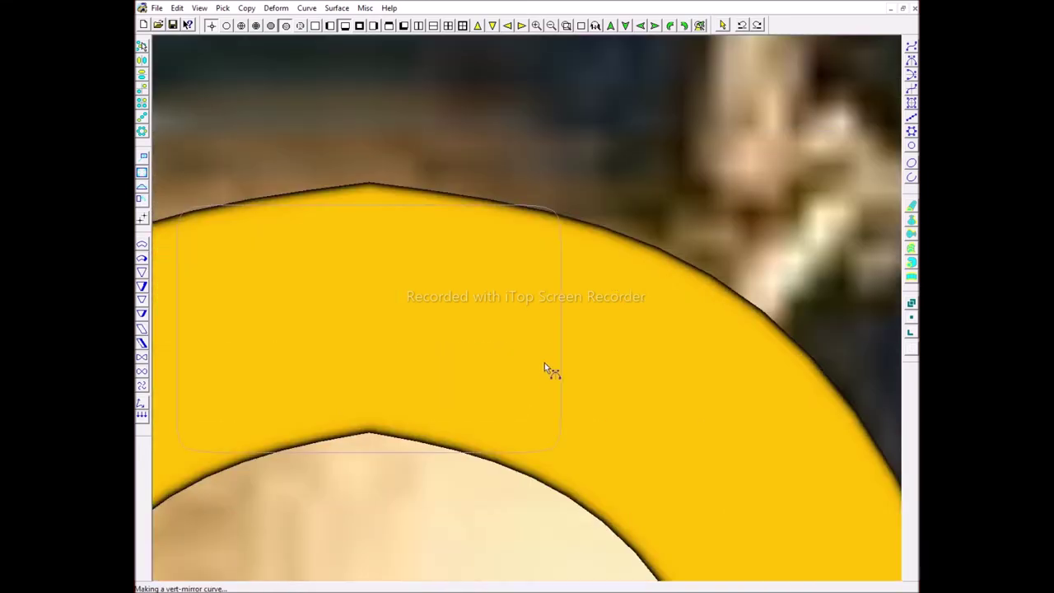
click(562, 345)
drag(565, 451, 568, 489)
- Bend the curve's bottom edge along the inner arc and its top edge onto the outer rim
drag(486, 488, 431, 436)
drag(565, 212, 428, 182)
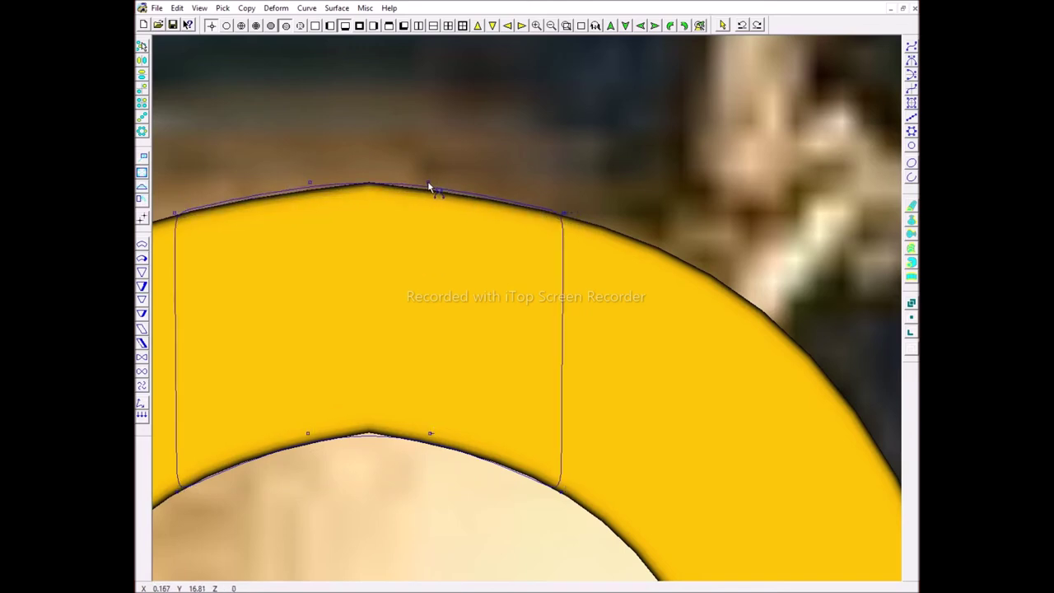
drag(566, 216, 567, 219)
scroll(574, 222, down, 1)
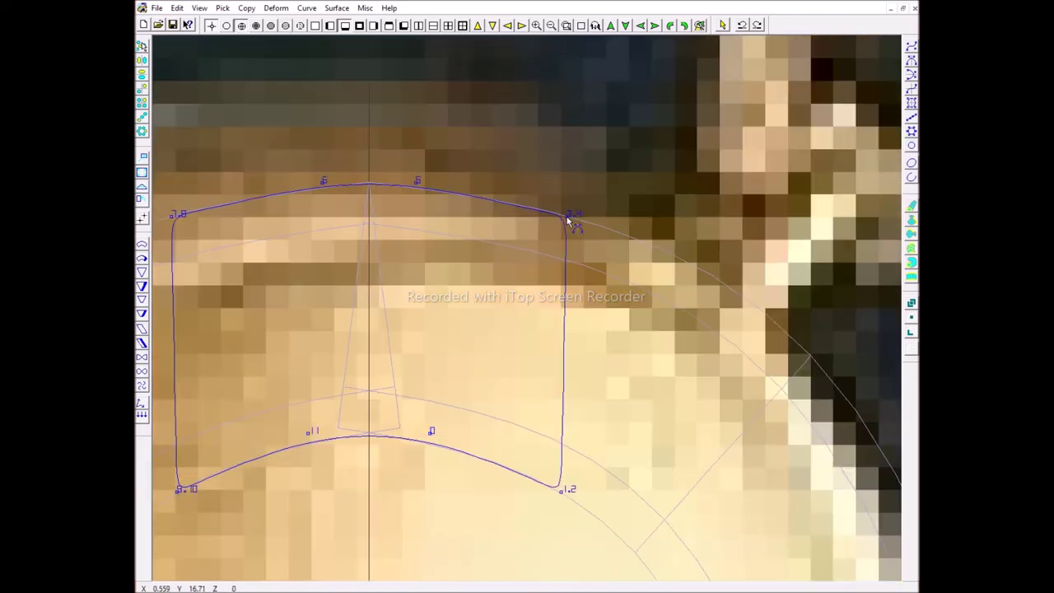
scroll(569, 217, down, 1)
scroll(555, 259, down, 1)
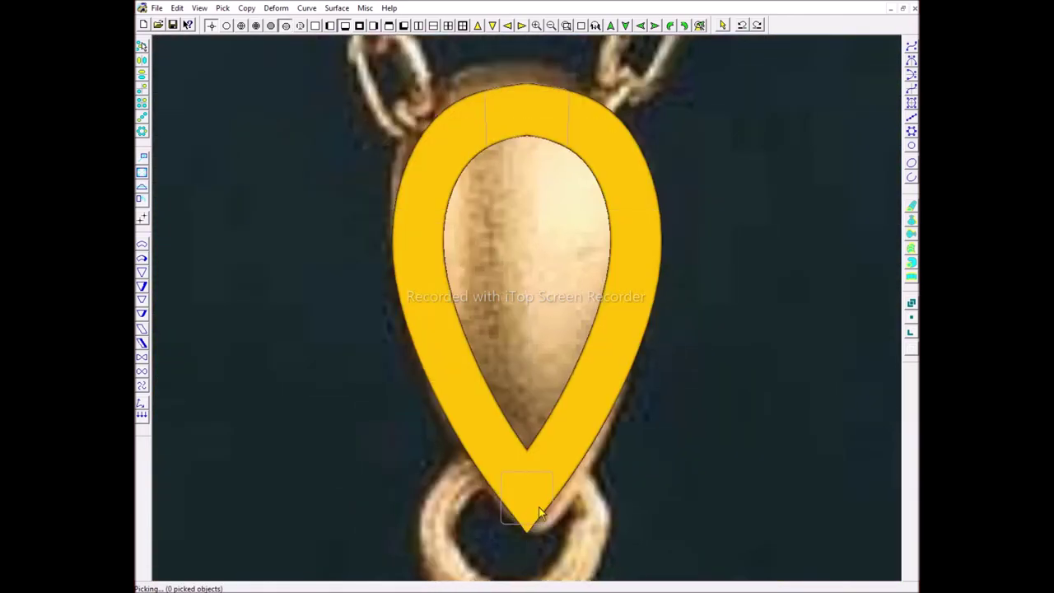
scroll(538, 506, up, 1)
scroll(560, 494, up, 1)
- Roll the tip piece into a diamond orientation, undoing a trial move
scroll(578, 477, up, 1)
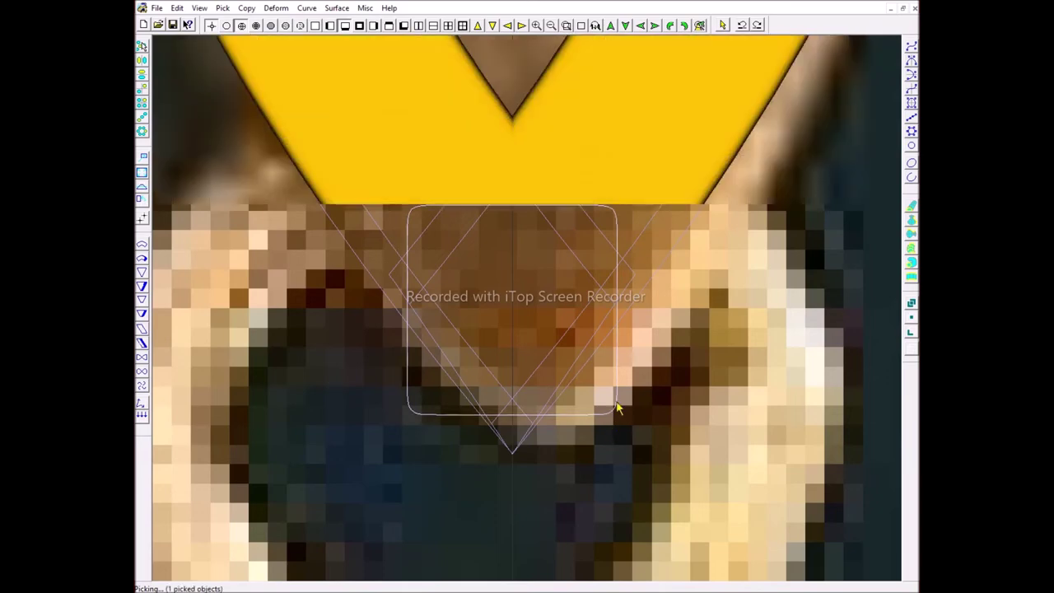
drag(733, 226, 731, 294)
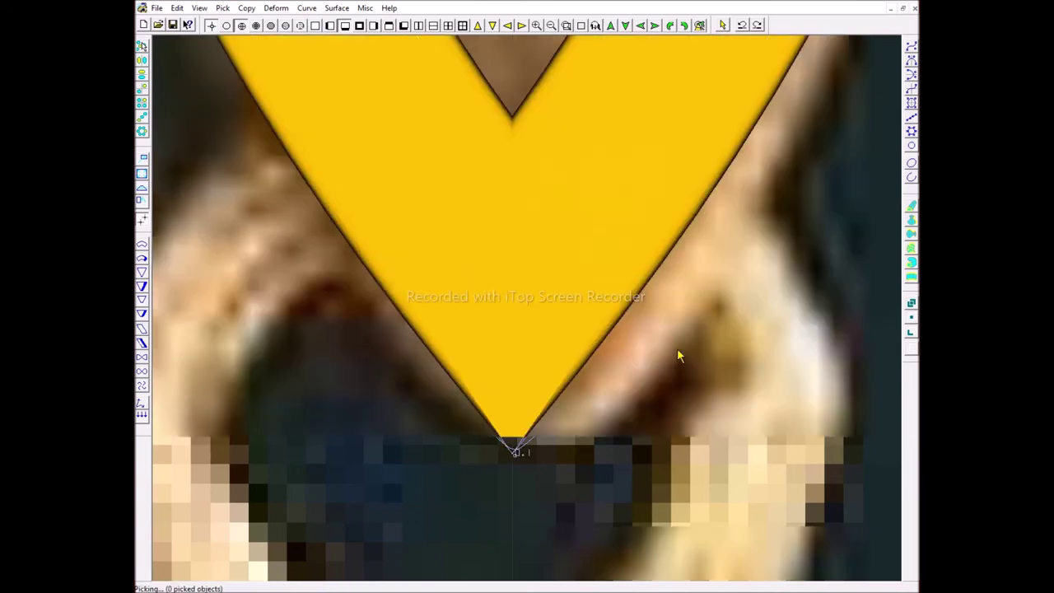
click(677, 316)
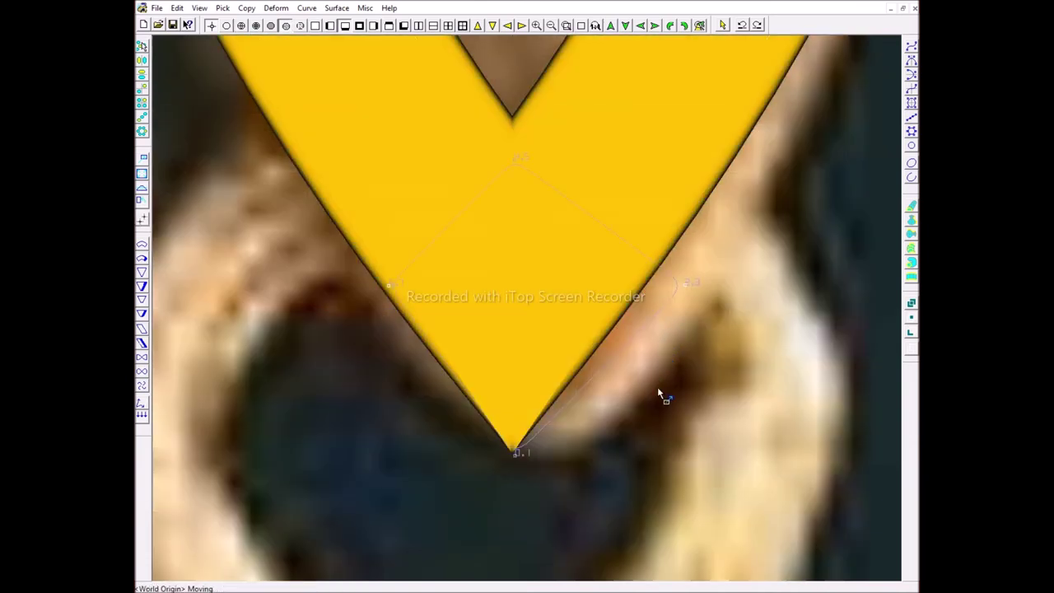
click(198, 8)
mouse_move(177, 9)
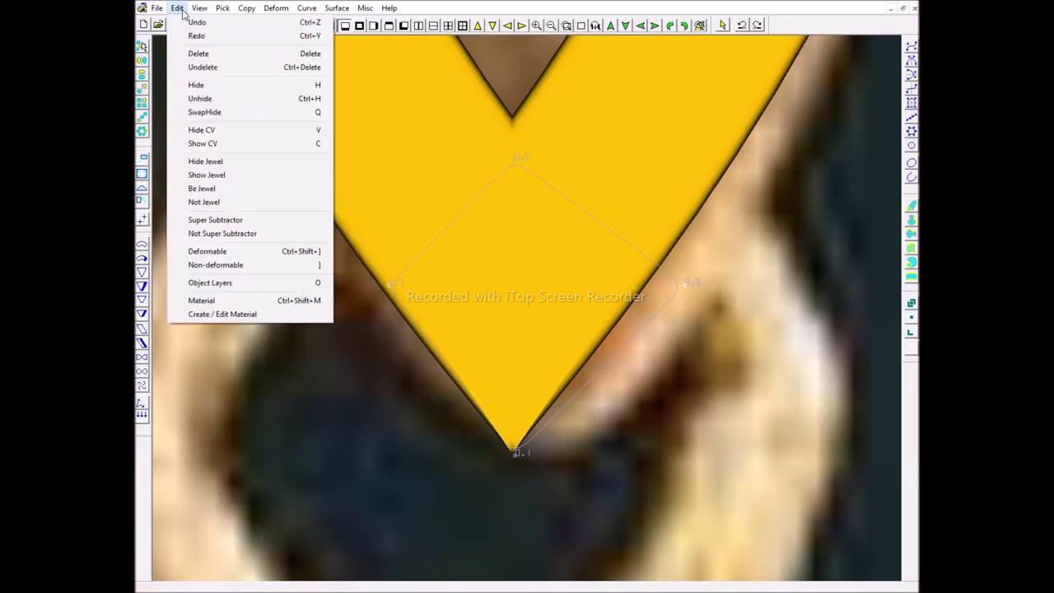
click(203, 23)
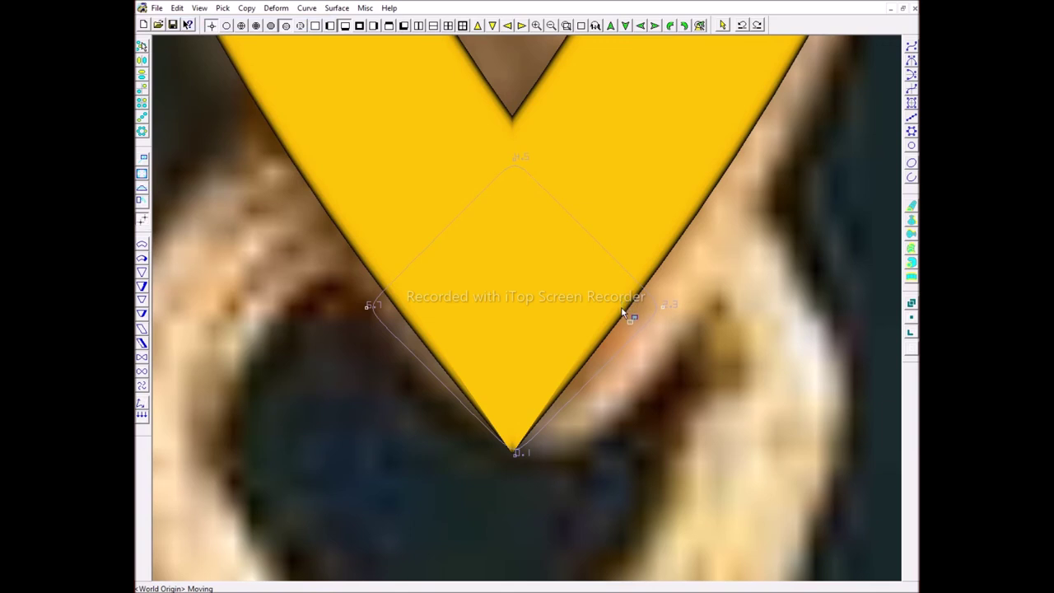
- Raise the diamond's control points to fit the bail's V-shaped tip, checking in wireframe
drag(634, 368, 626, 335)
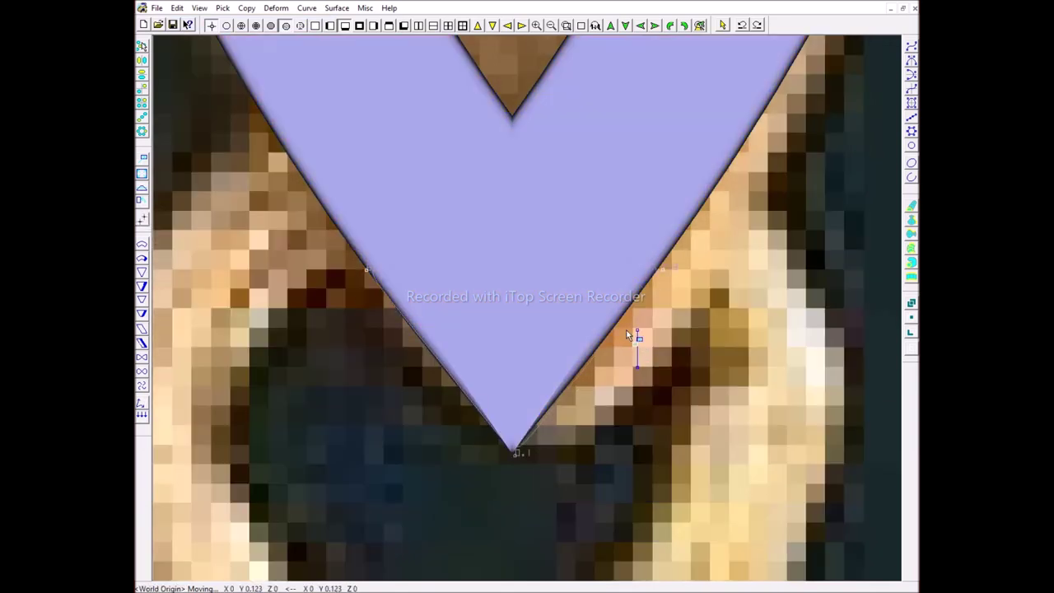
drag(596, 291, 597, 235)
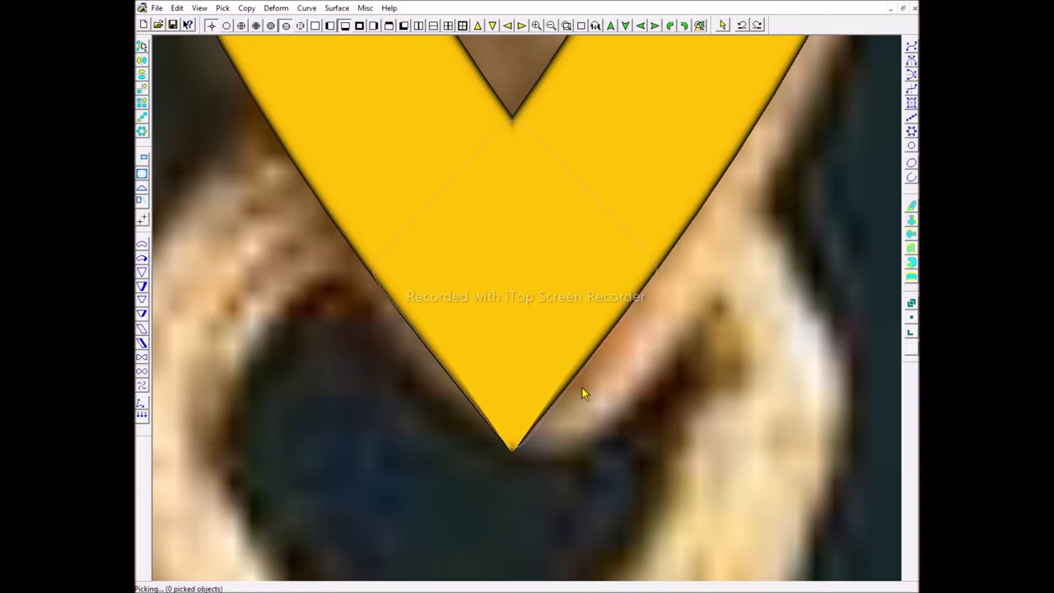
click(570, 393)
click(570, 390)
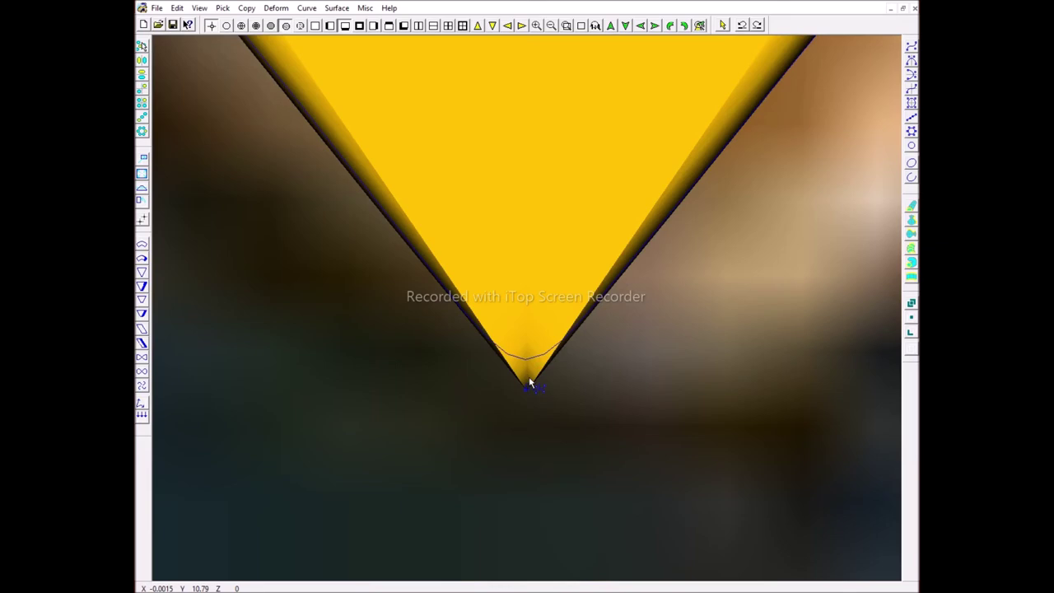
scroll(528, 381, down, 3)
scroll(536, 329, down, 3)
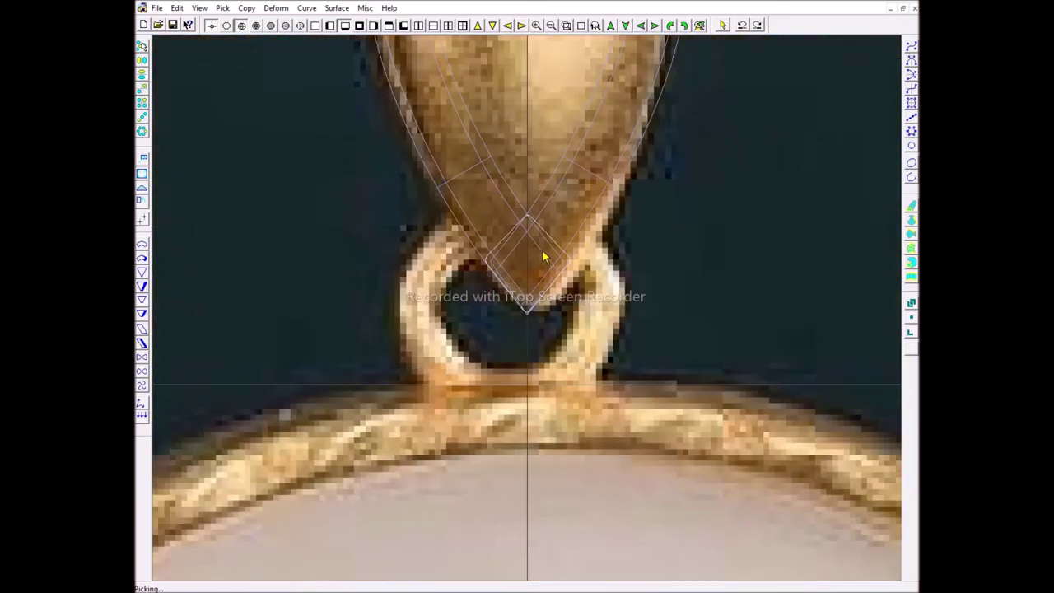
- Cancel an Extend and rotate the view to see the model at a flatter angle
key(F2)
scroll(534, 297, up, 3)
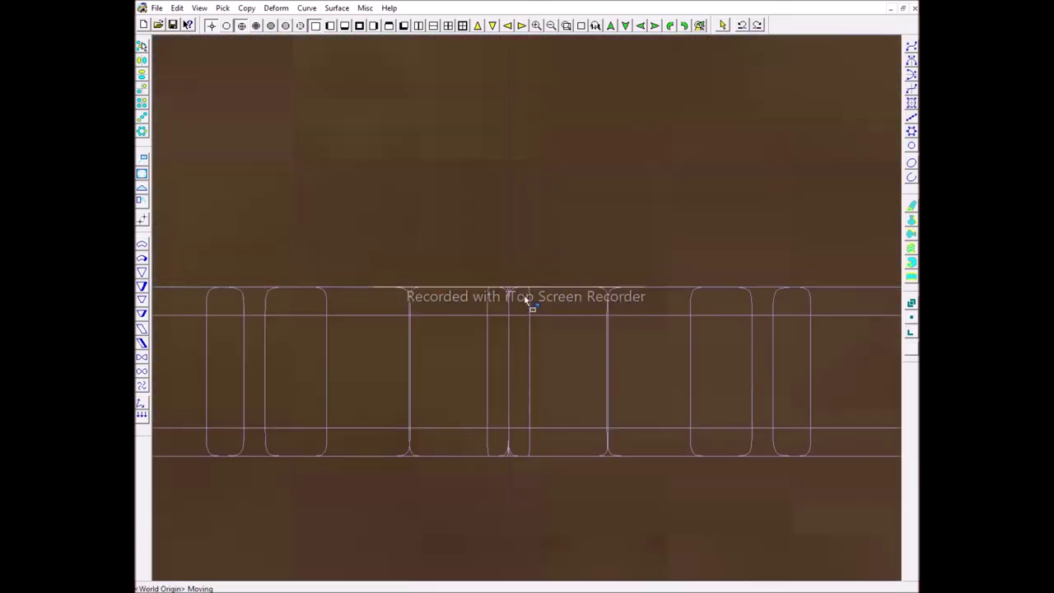
click(521, 340)
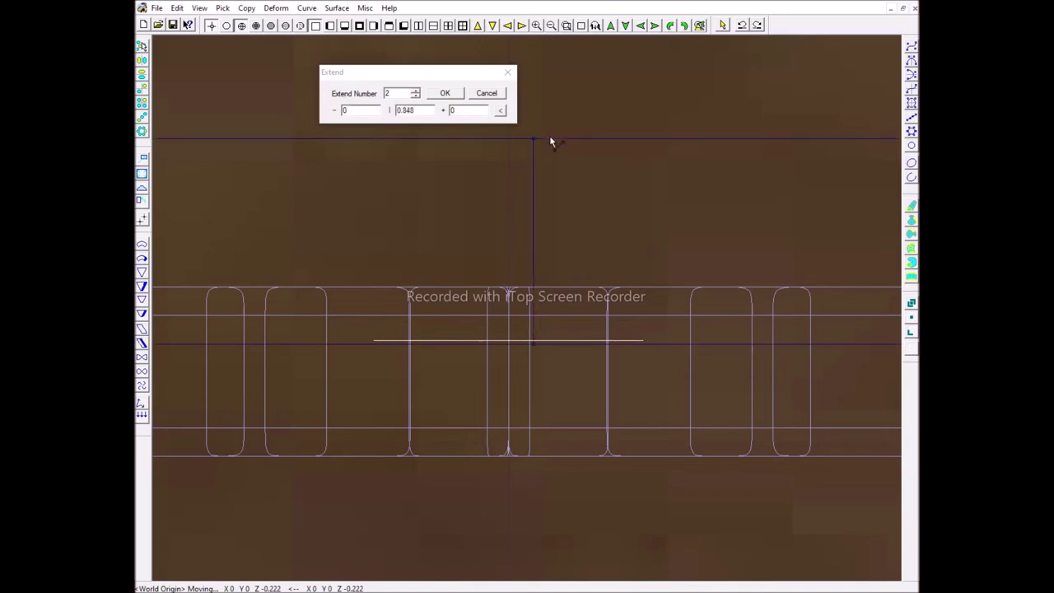
scroll(502, 157, down, 3)
key(F1)
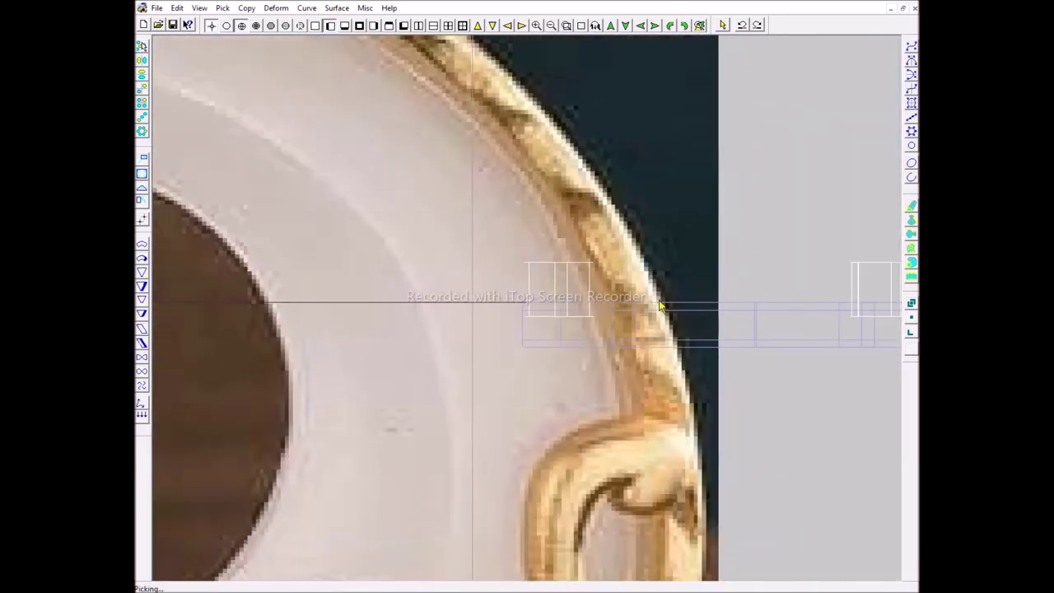
scroll(658, 305, down, 2)
right_drag(673, 311, 671, 278)
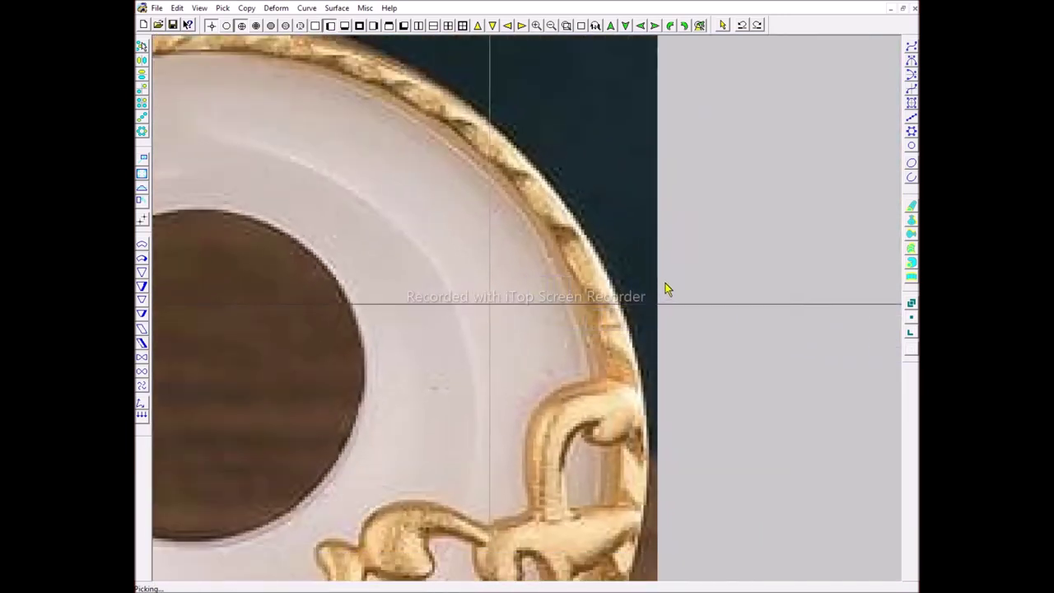
right_drag(671, 278, 693, 318)
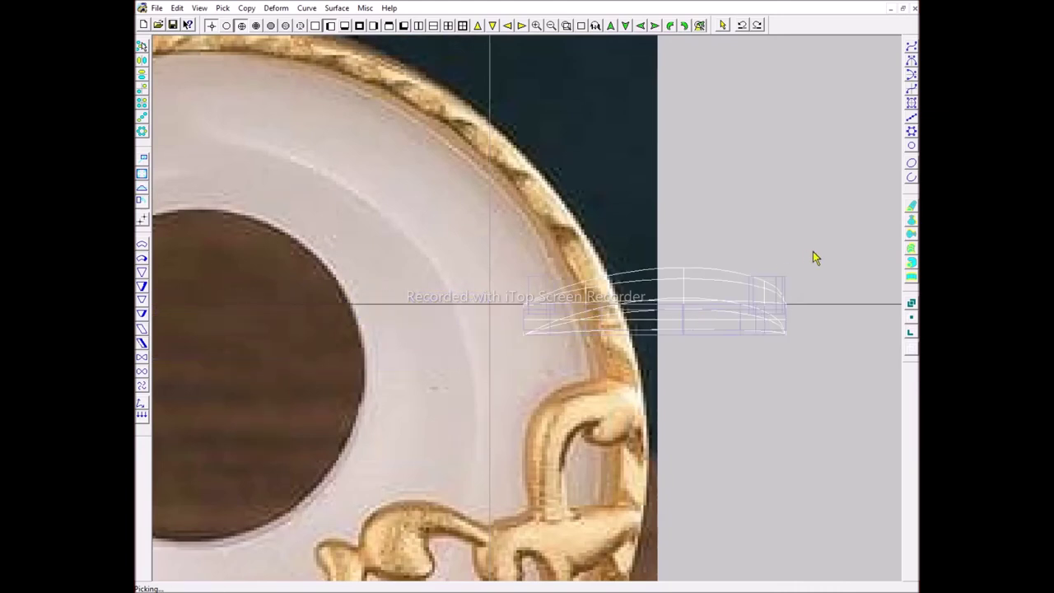
- Move the picked part vertically by -0.7 and turn off the background reference photo
click(682, 334)
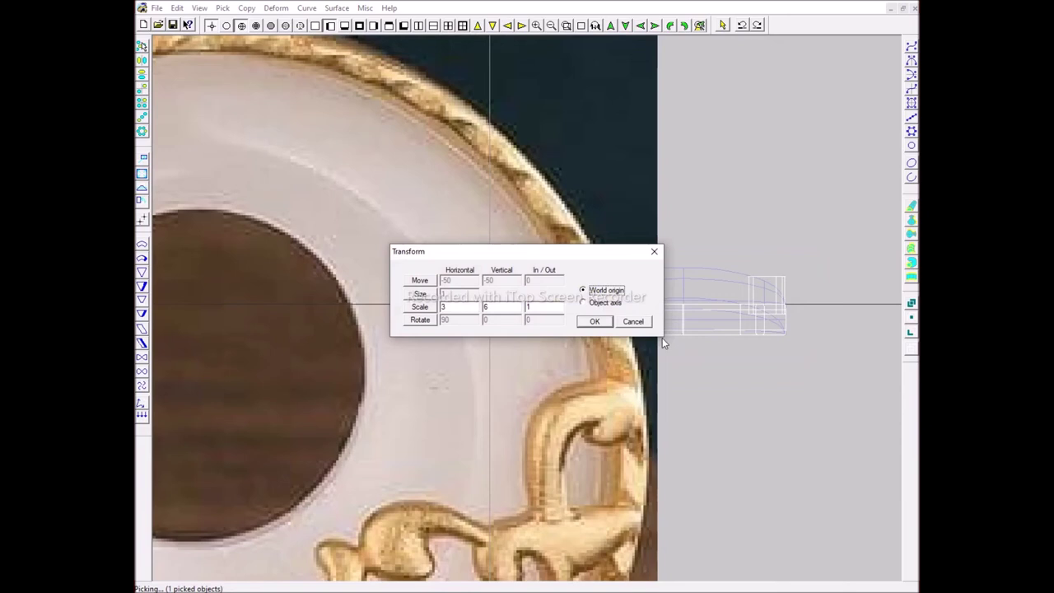
click(419, 280)
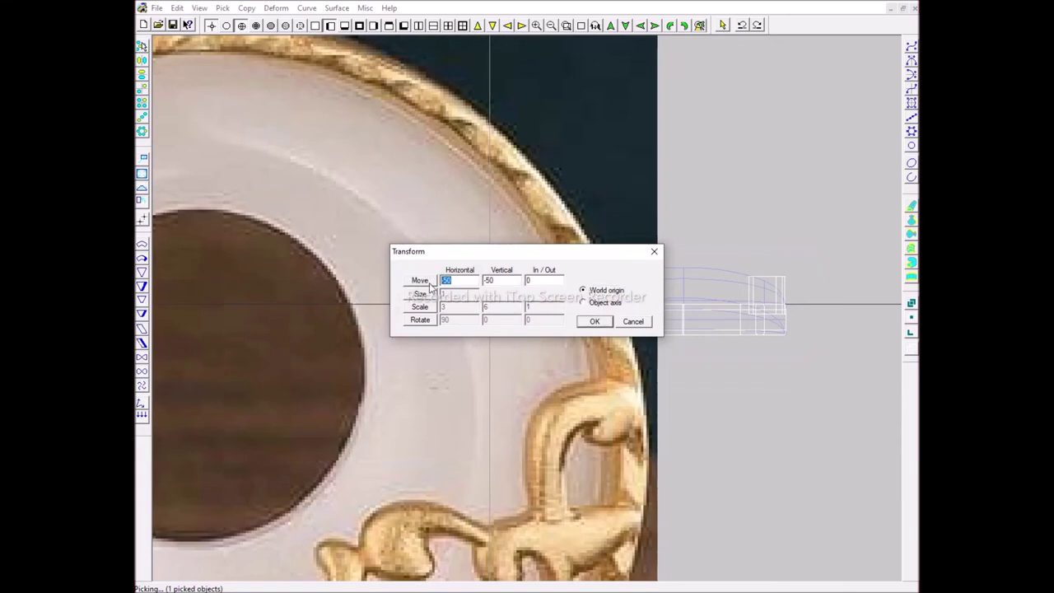
click(502, 280)
text(-7)
text(0)
click(428, 284)
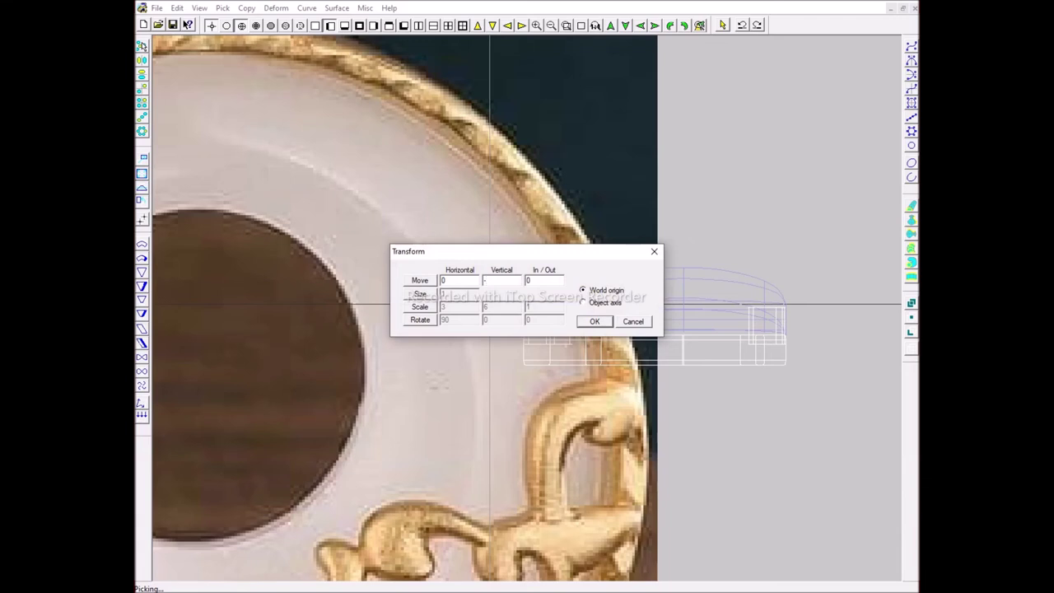
click(428, 284)
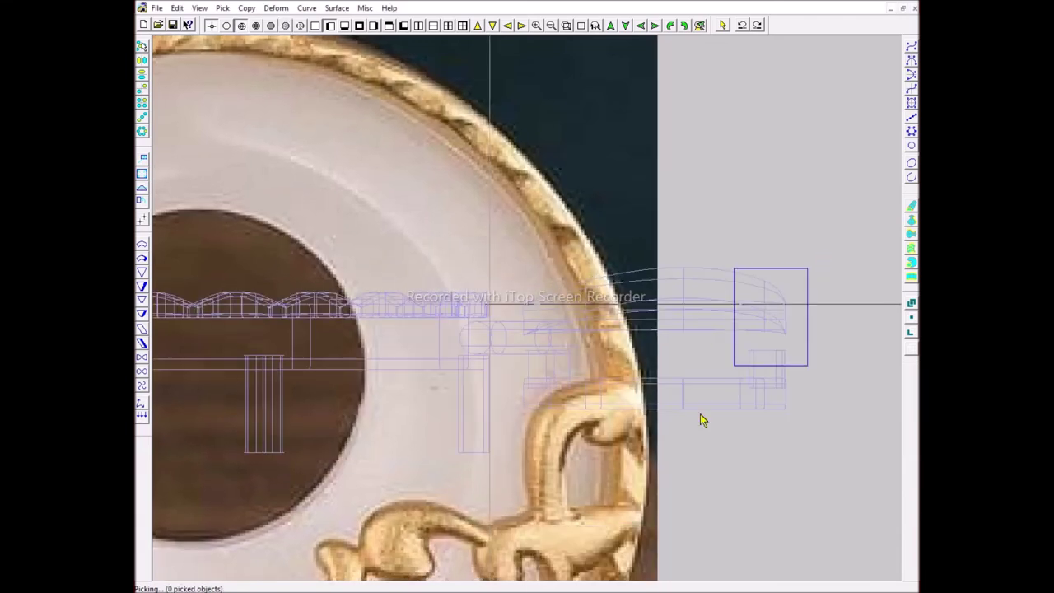
scroll(543, 488, up, 2)
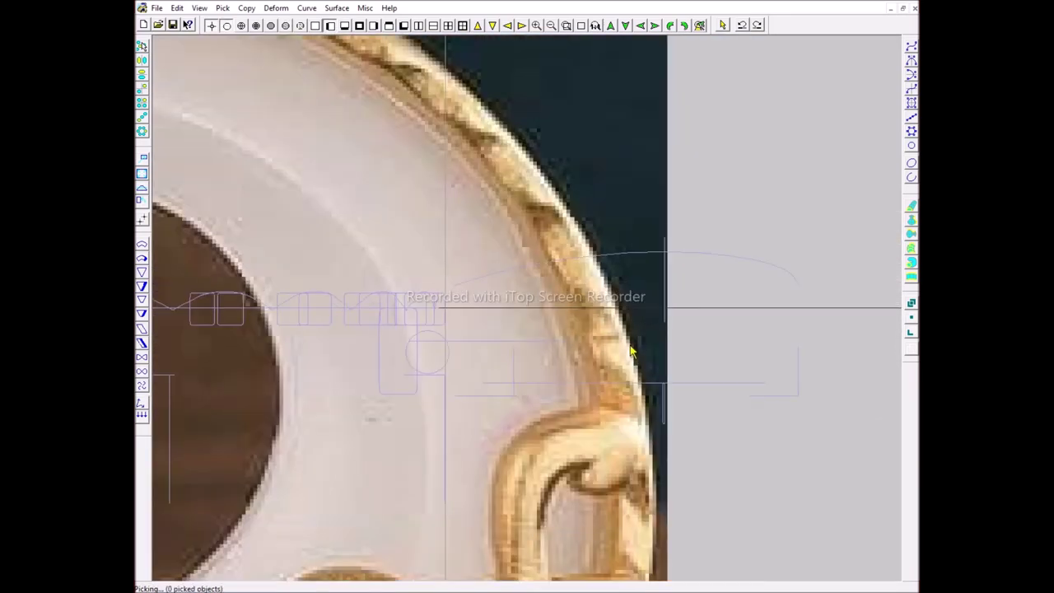
click(599, 337)
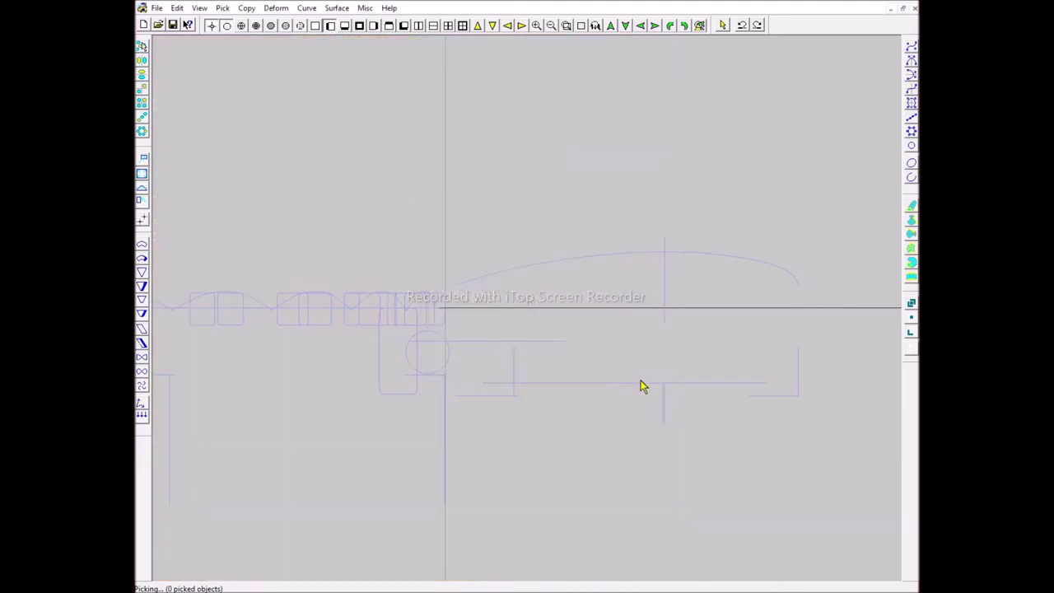
- Pick the bail pieces and lift them upward in the side view
click(645, 380)
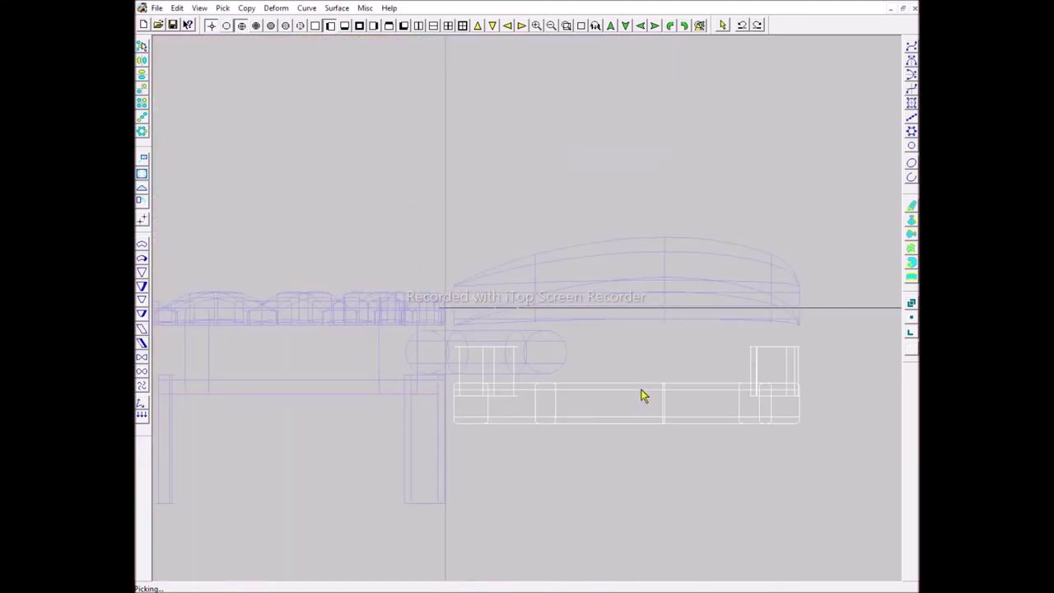
click(666, 394)
click(665, 434)
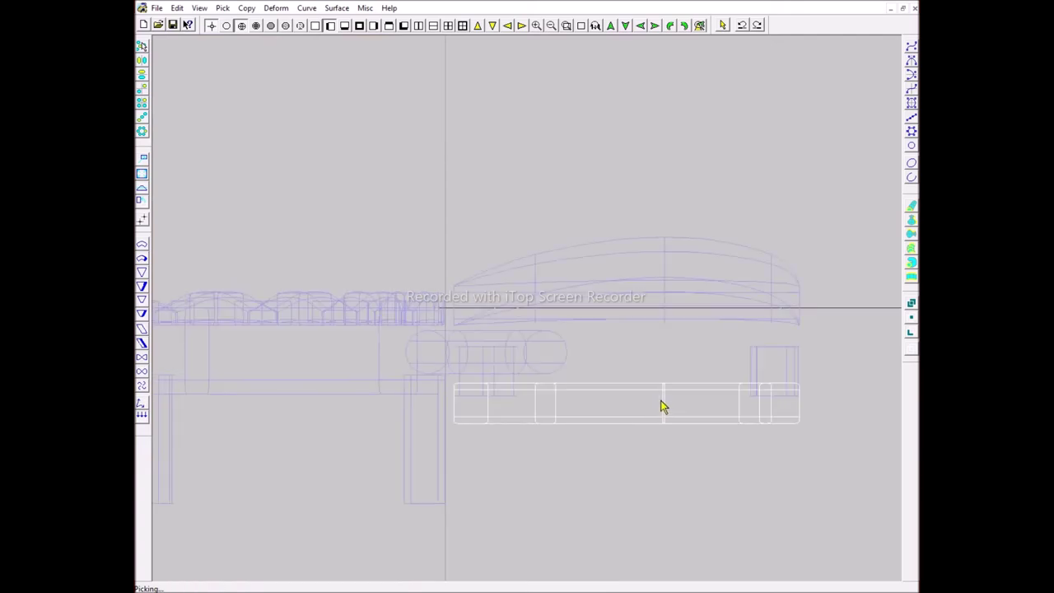
drag(686, 379, 683, 326)
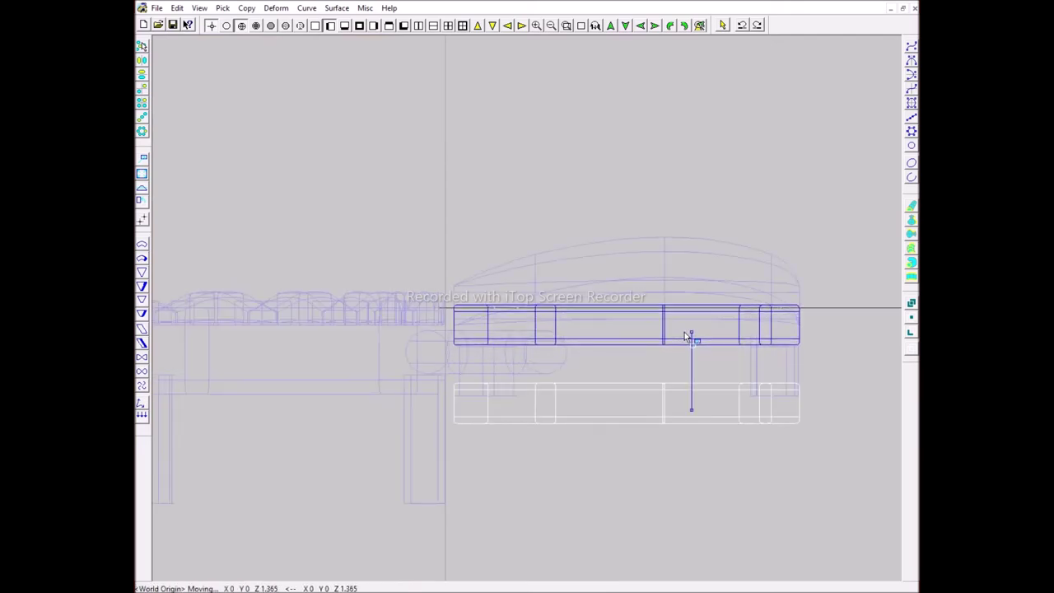
mouse_move(683, 325)
mouse_down()
mouse_move(660, 349)
mouse_move(732, 299)
mouse_up()
drag(542, 464, 541, 460)
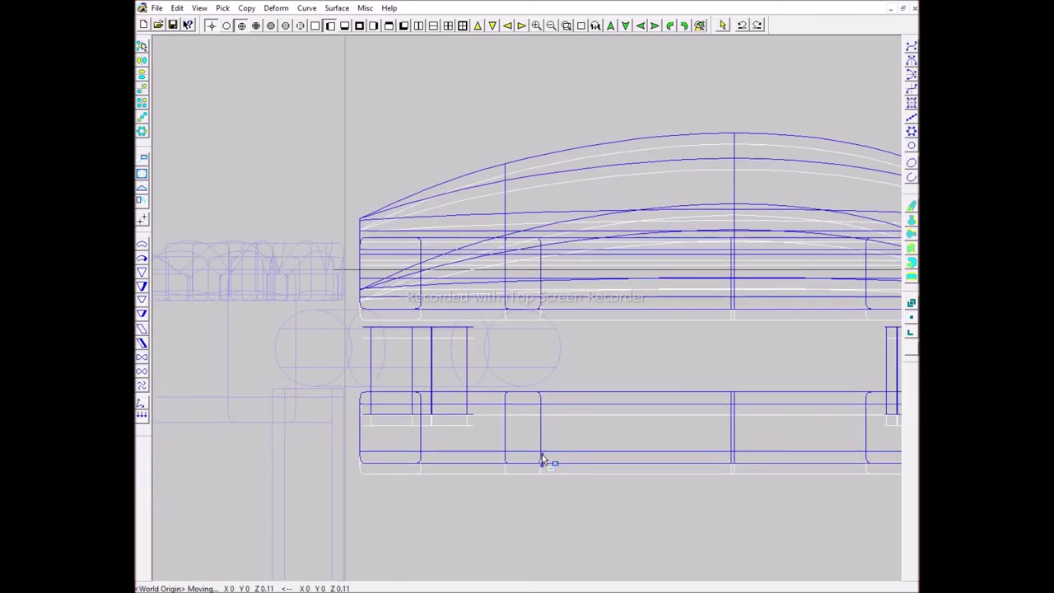
drag(541, 459, 588, 402)
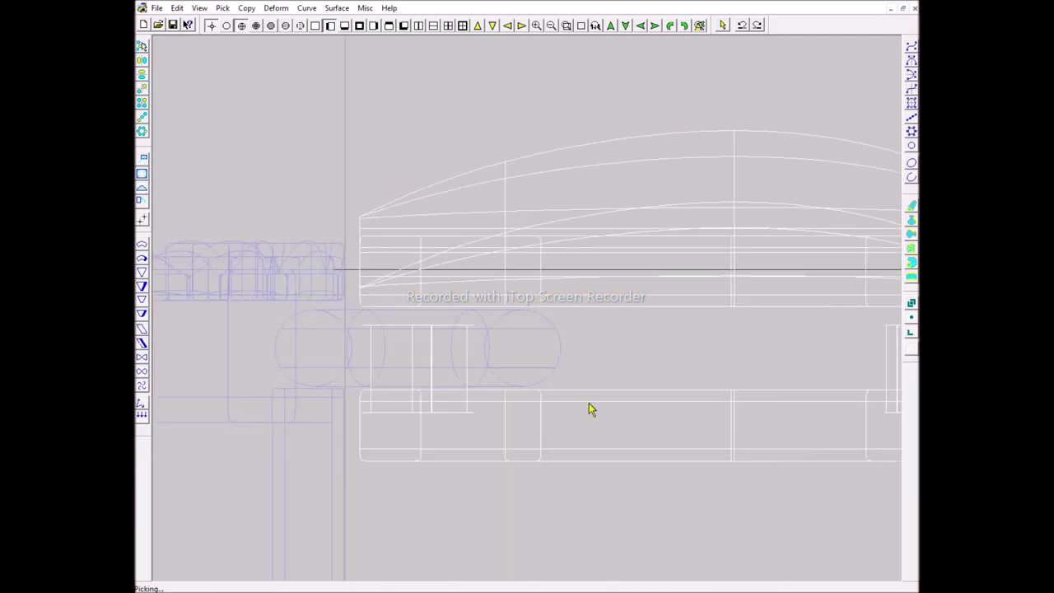
- Raise both upright cylinder pieces slightly into place under the domed top
click(475, 397)
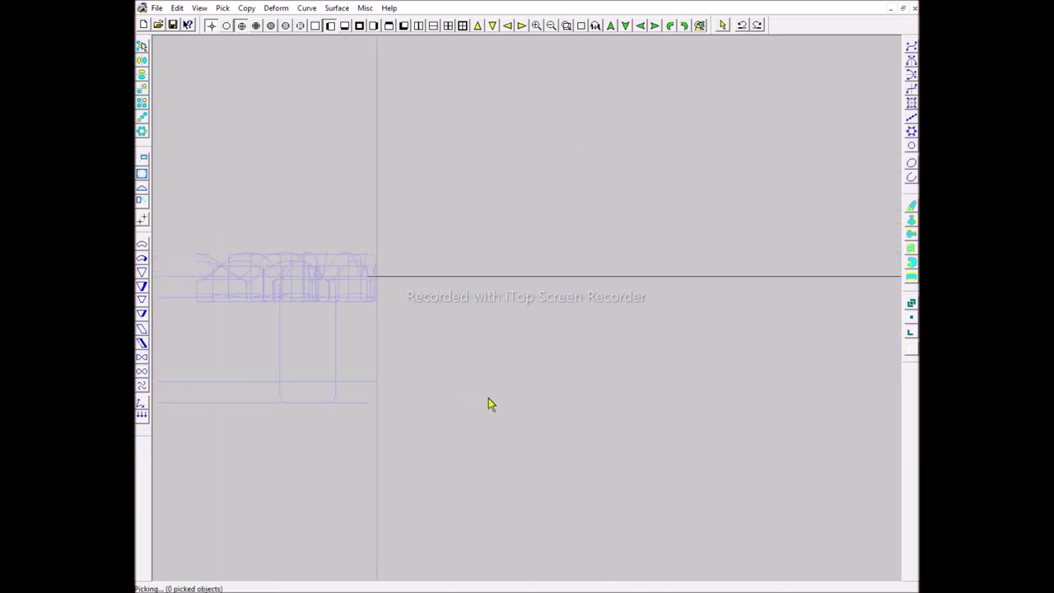
click(636, 398)
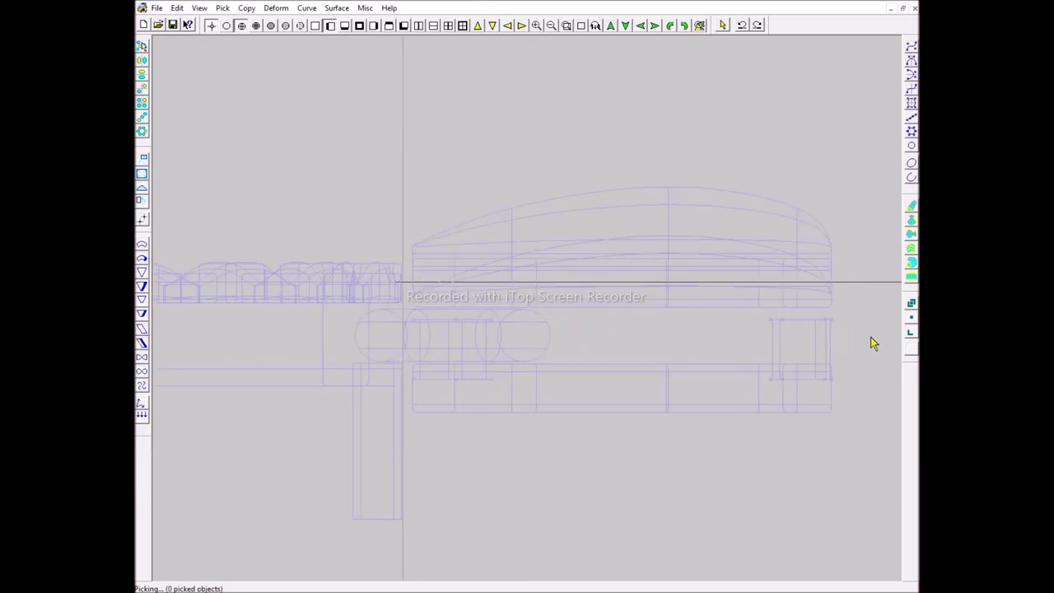
drag(661, 345, 664, 322)
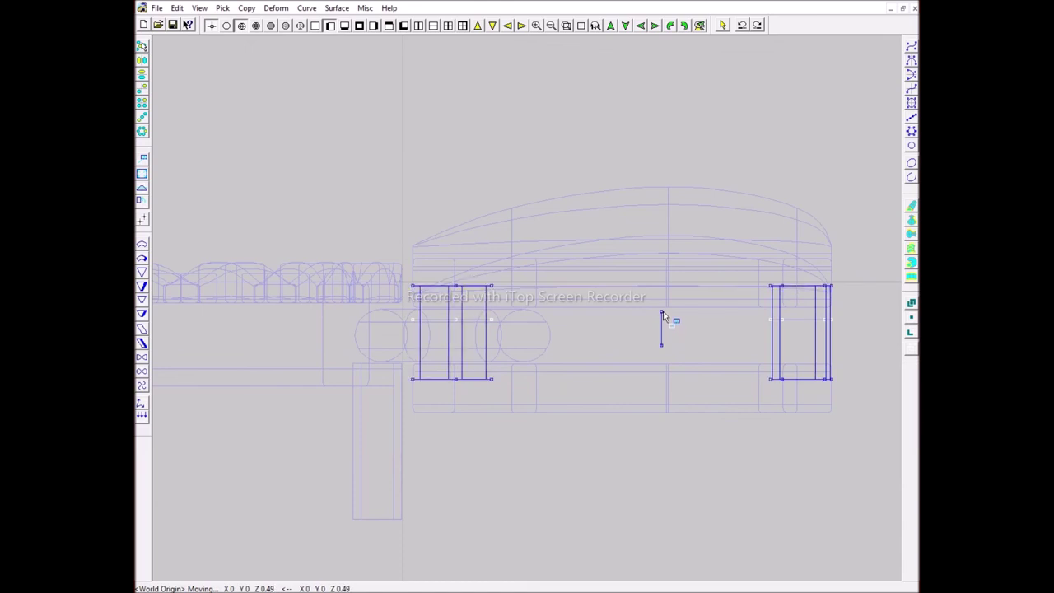
drag(663, 322, 665, 318)
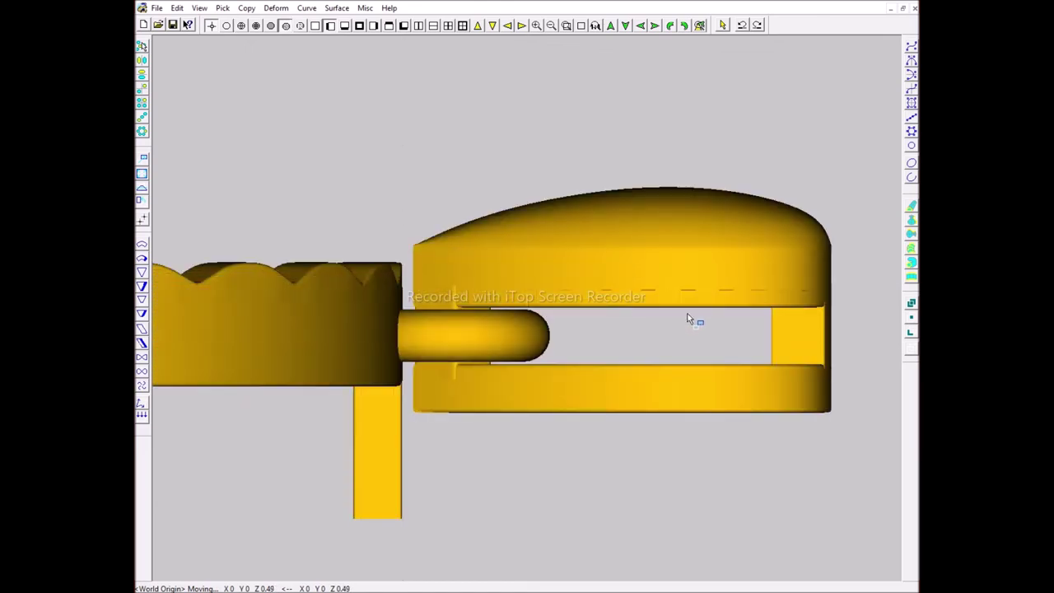
right_click(692, 310)
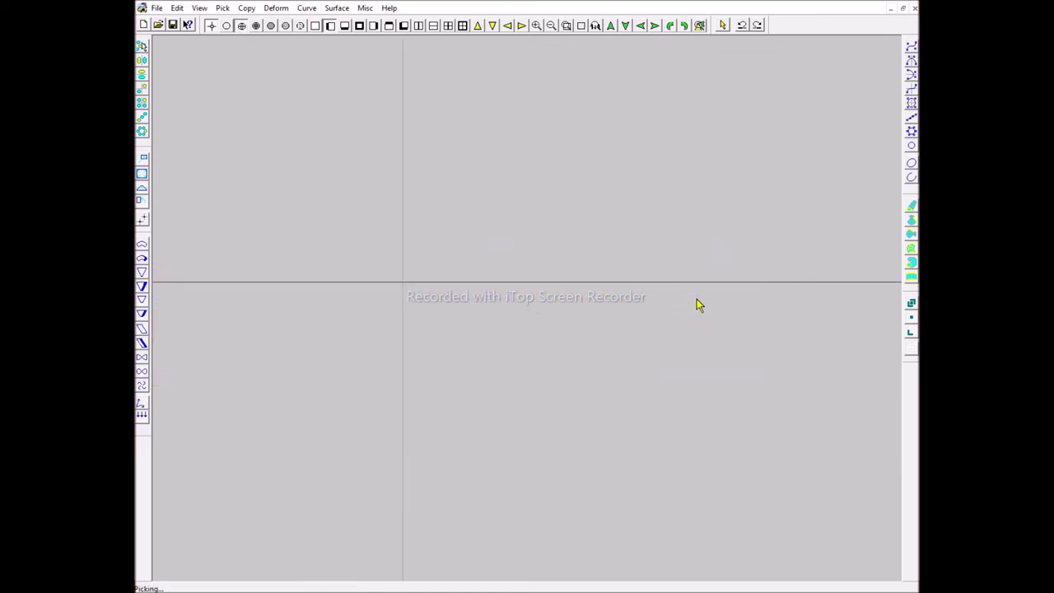
- Move the side-profile copy of the pendant to X 17.5, right of the front view
drag(744, 257, 777, 405)
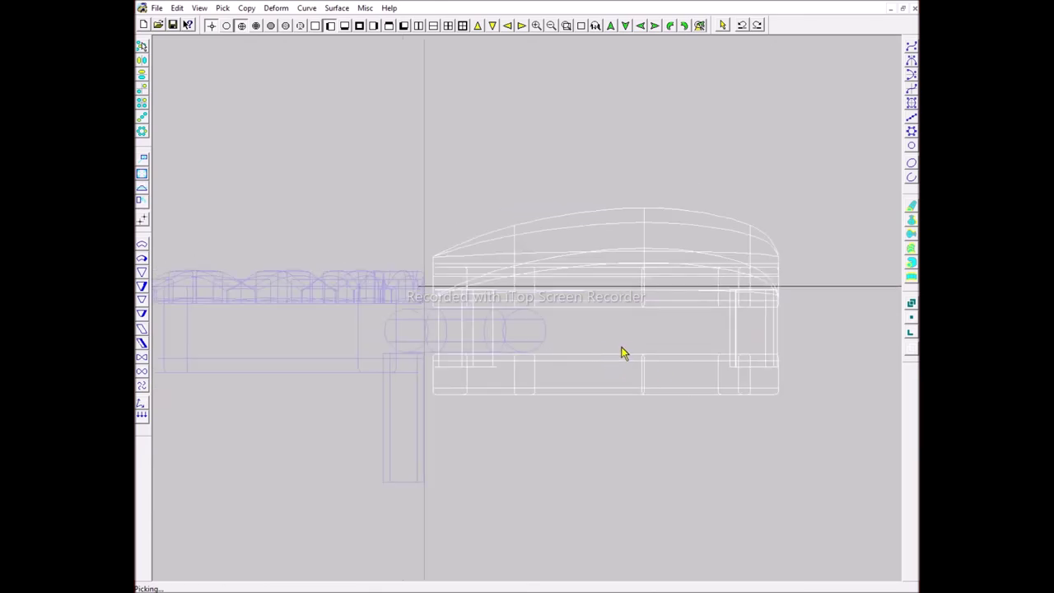
drag(678, 349, 667, 383)
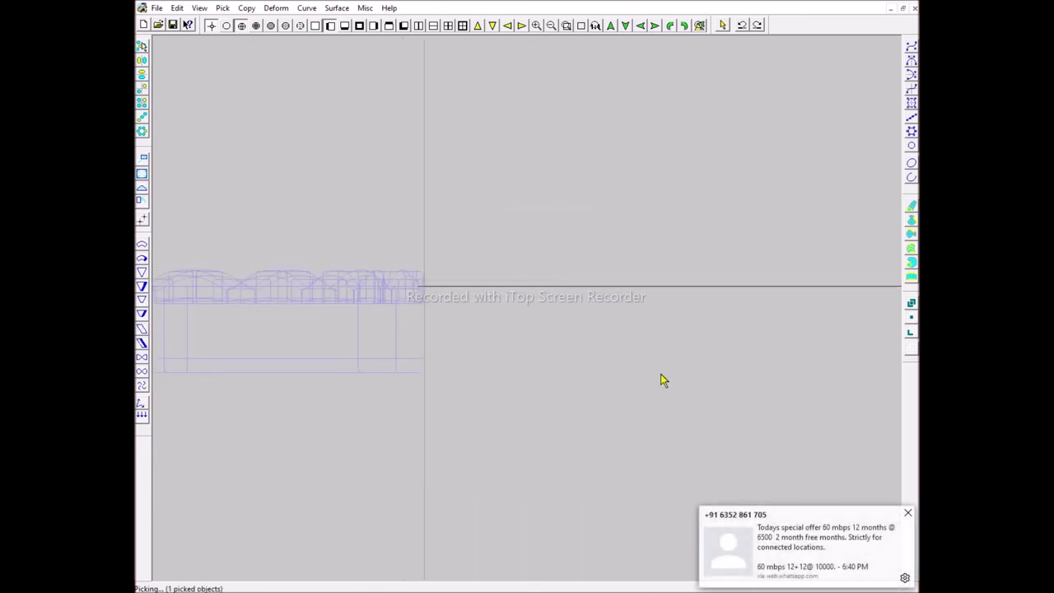
scroll(583, 328, down, 2)
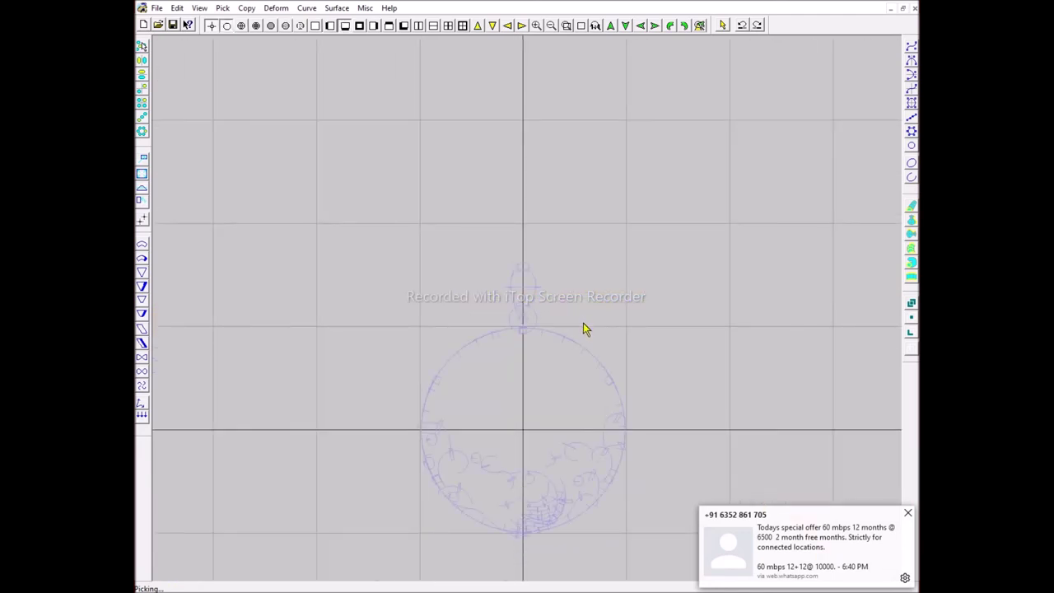
scroll(583, 328, up, 2)
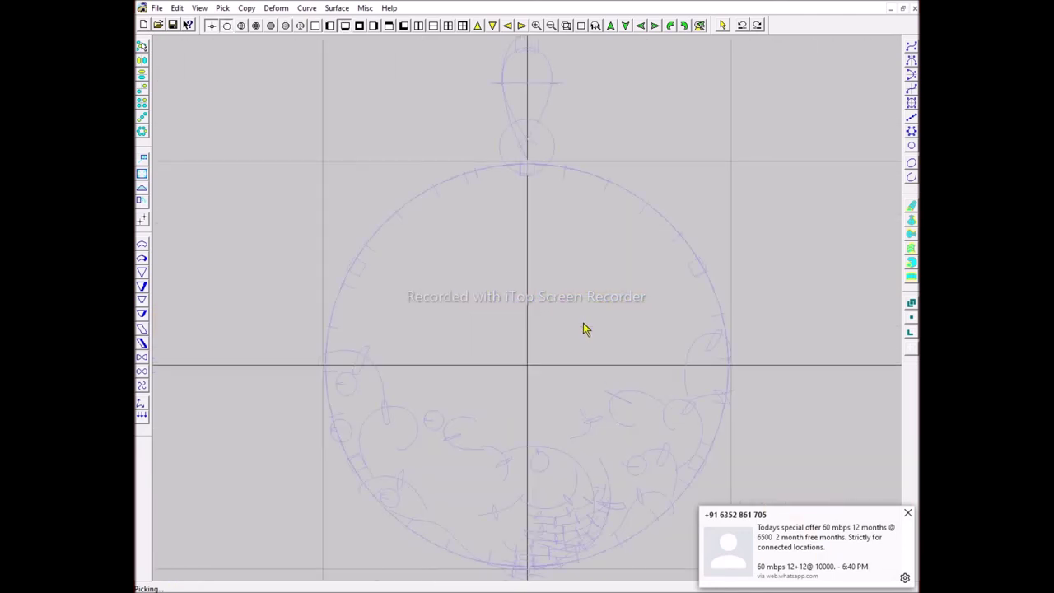
click(650, 364)
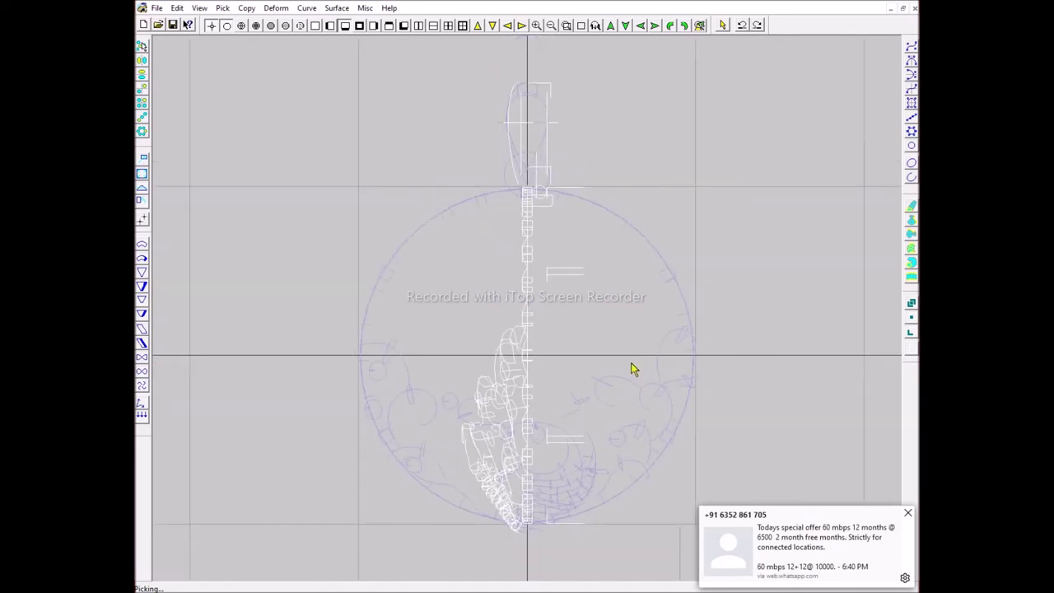
drag(601, 383, 768, 365)
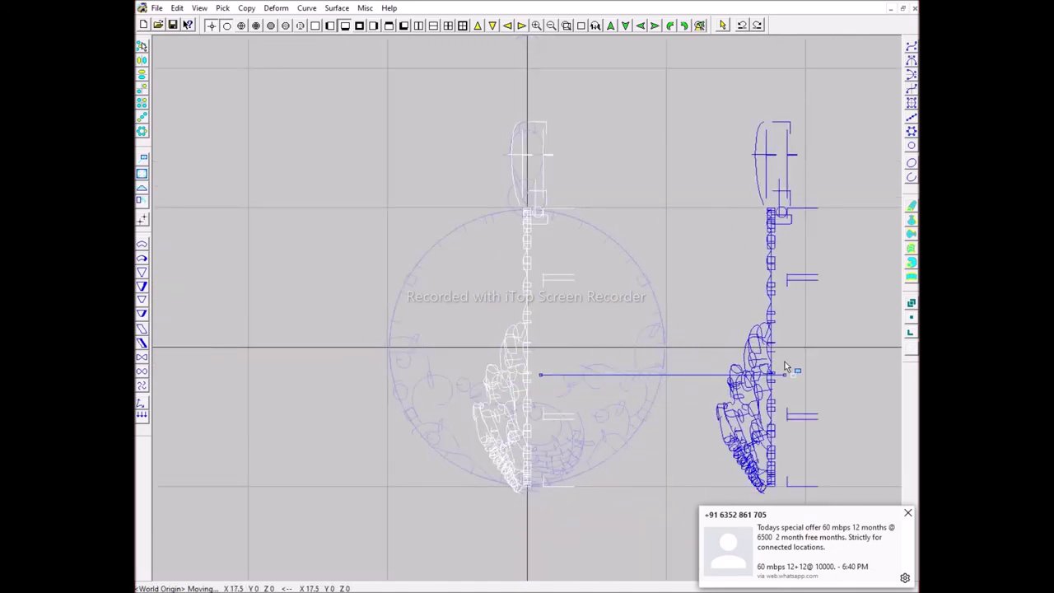
drag(768, 364, 752, 322)
scroll(691, 319, down, 2)
key(ctrl+r)
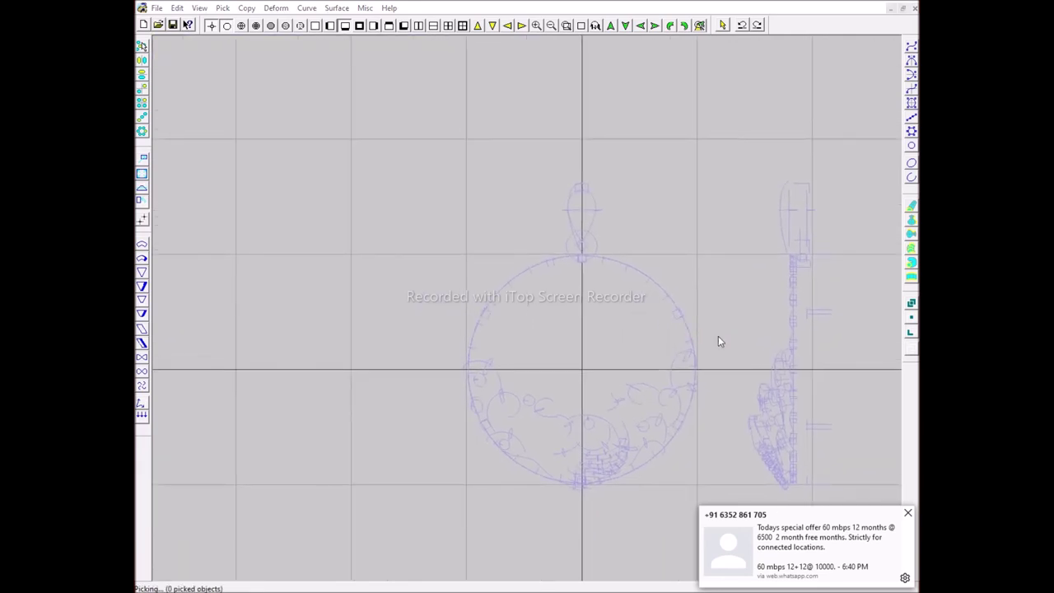
- Set the Render to File image file name to NIKPD1176.jpg
click(908, 513)
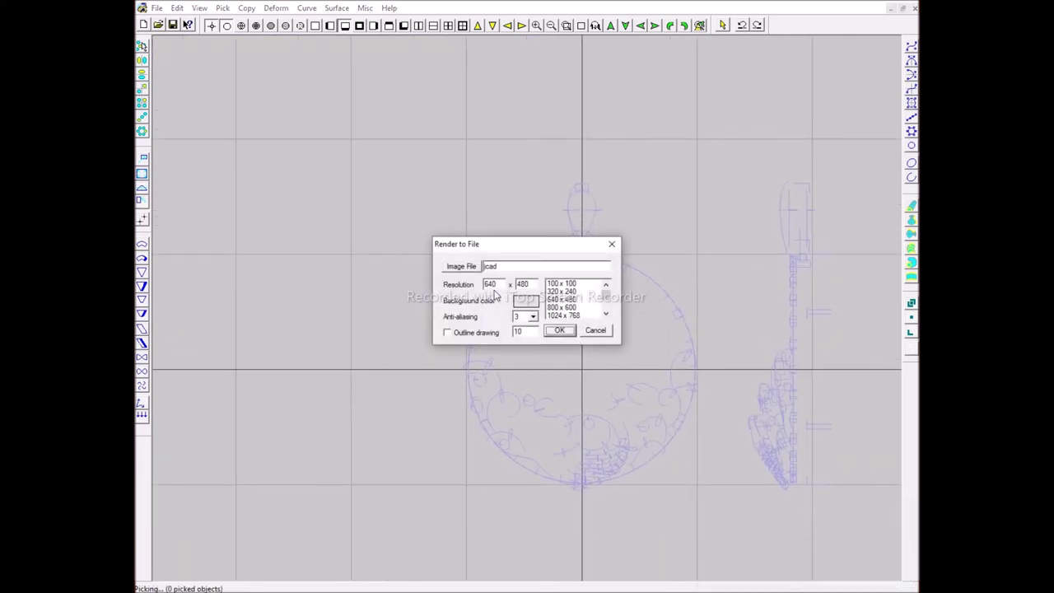
click(466, 267)
text(NIKPD1176.ba)
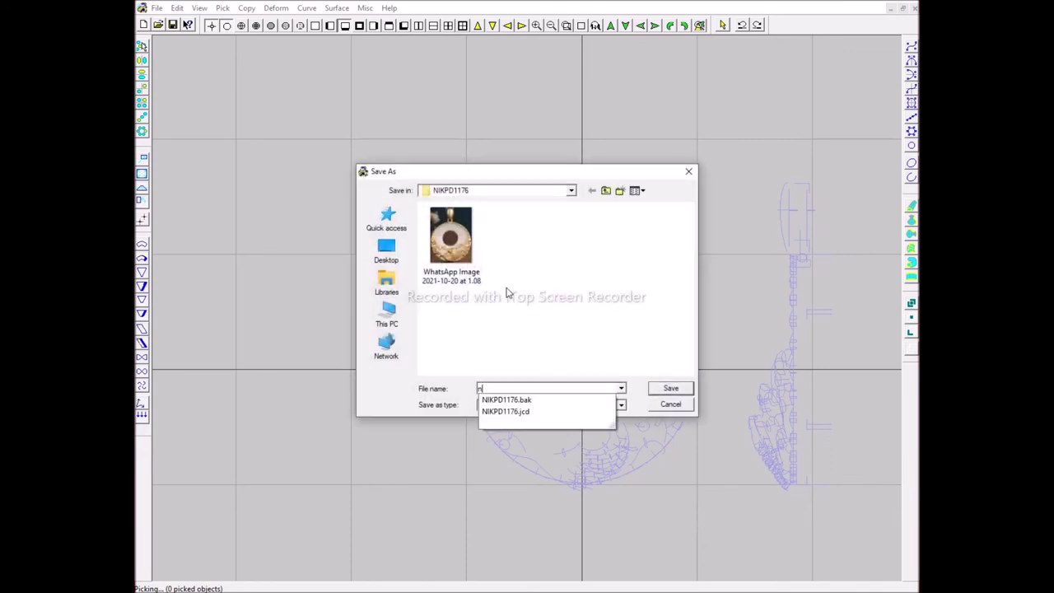
key(BackSpace)
key(BackSpace)
key(BackSpace)
key(Tab)
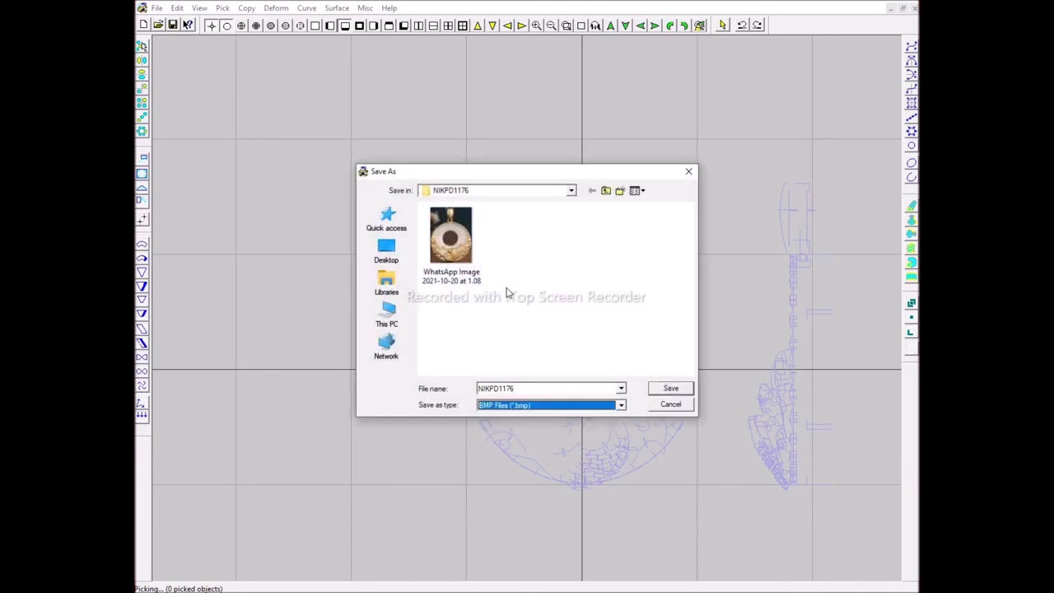
key(Down)
key(Return)
- Render at 3000 × 2000 on a white background, then close the Picasa preview
right_drag(492, 283, 470, 283)
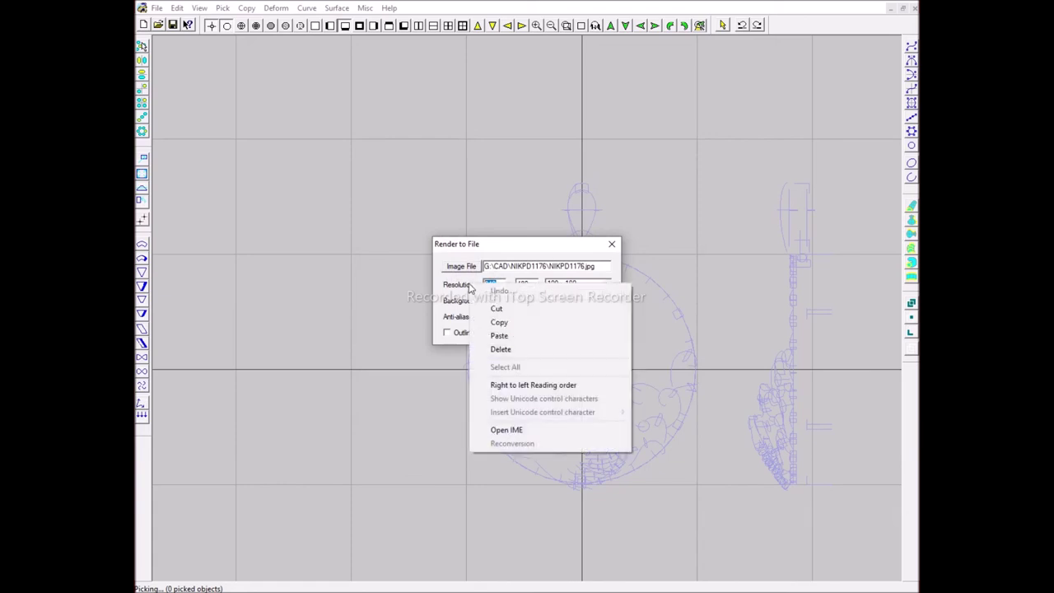
key(Escape)
text(2000)
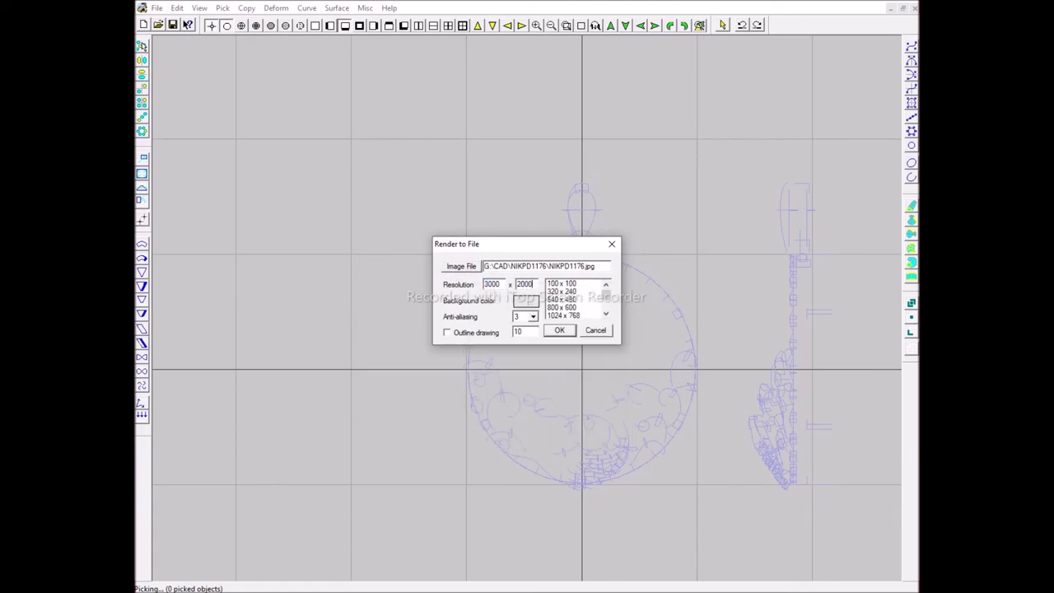
click(531, 303)
click(513, 295)
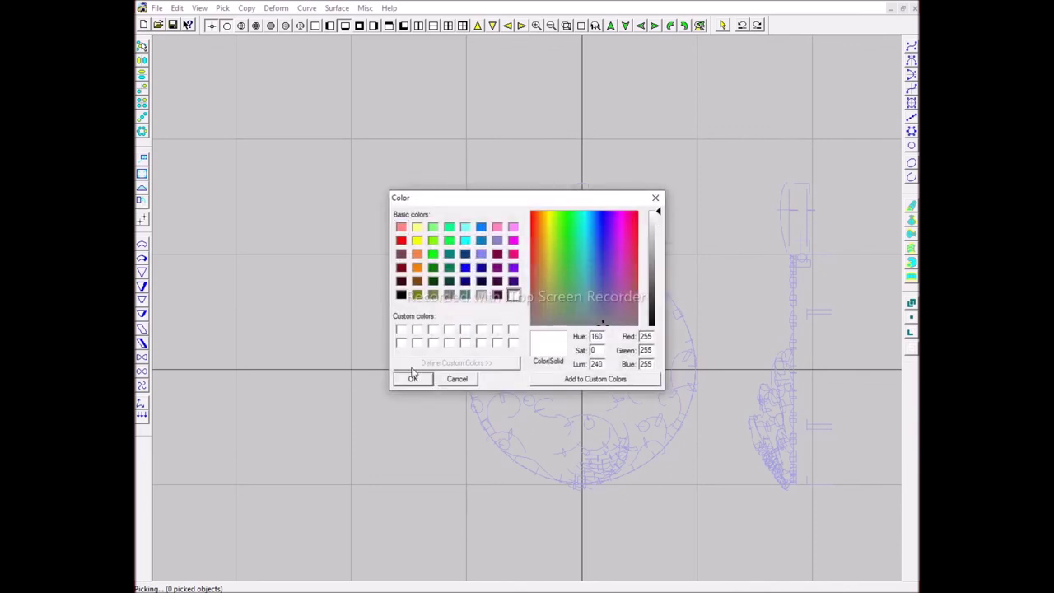
click(413, 379)
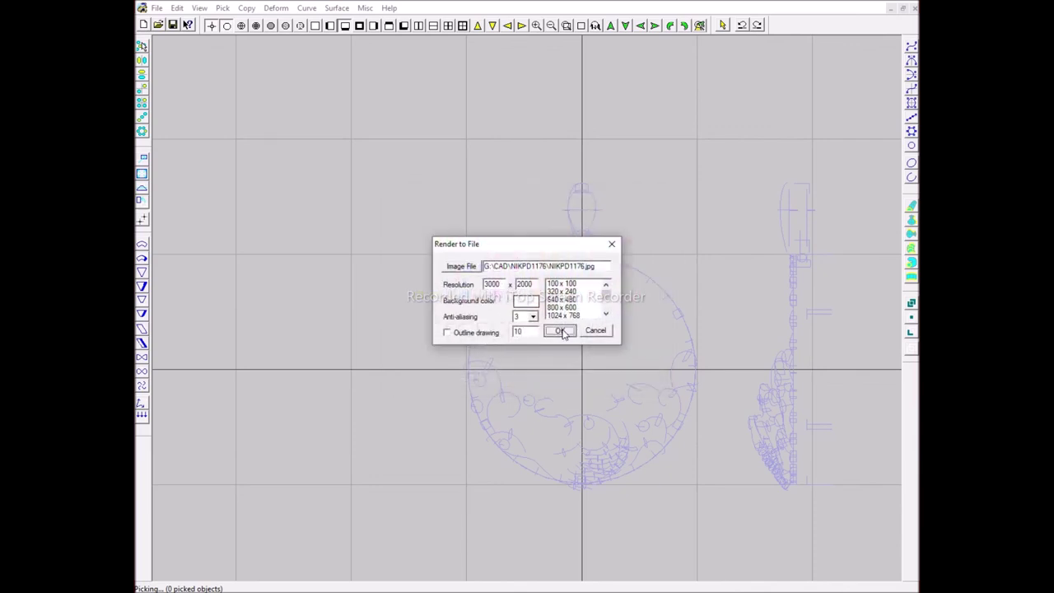
click(560, 330)
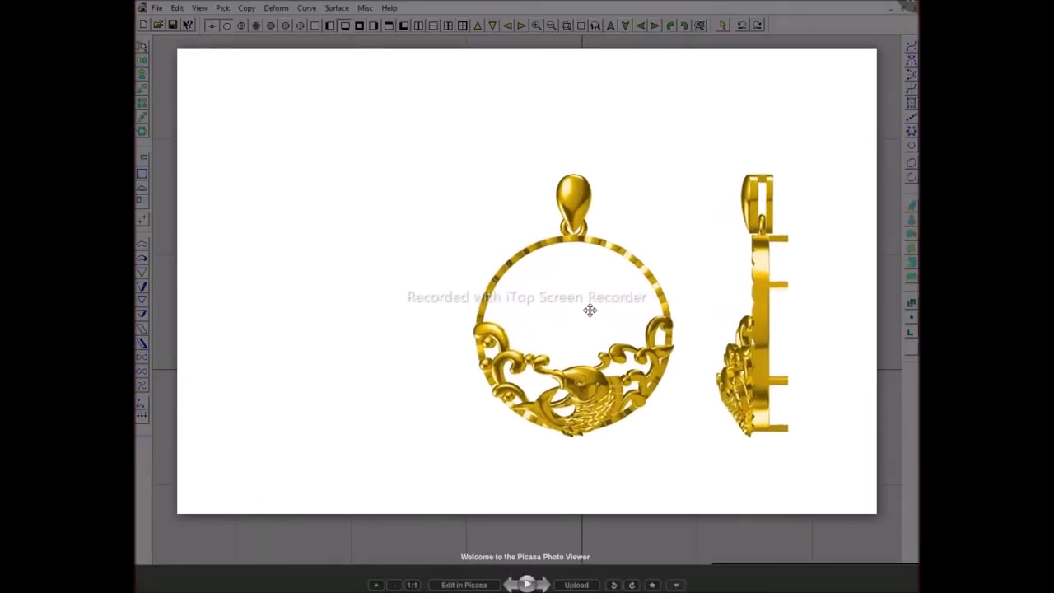
key(Escape)
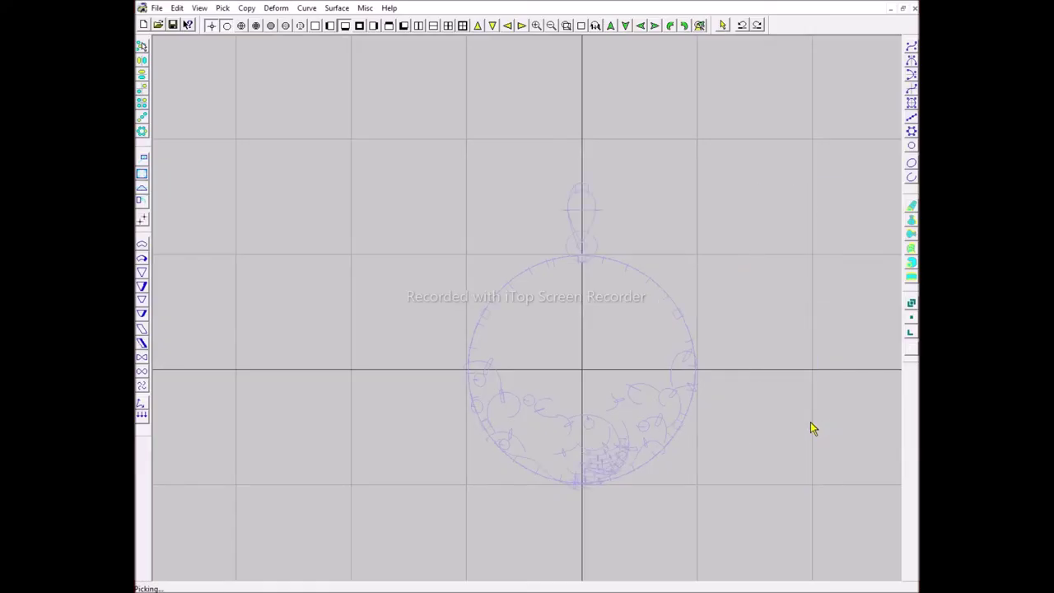